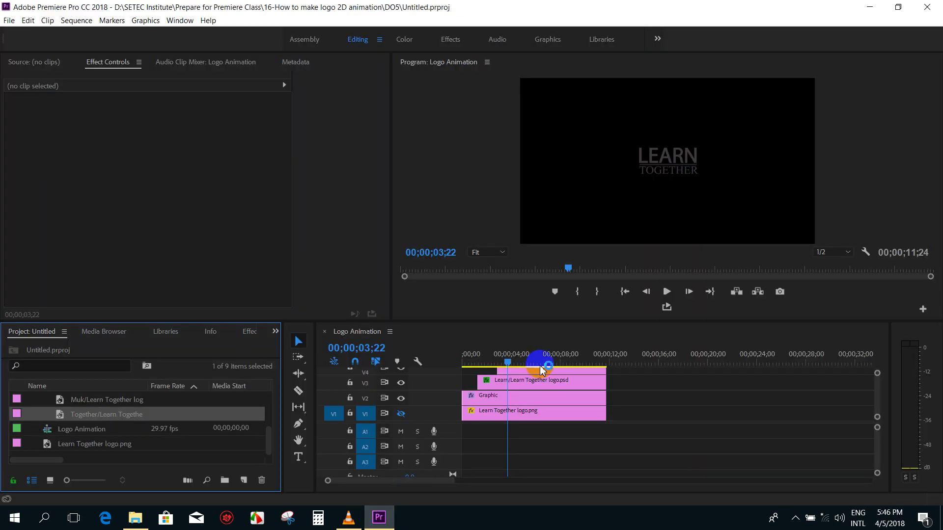
Step: Replay the finished logo reference video a few times to study its animation
drag(507, 364, 503, 367)
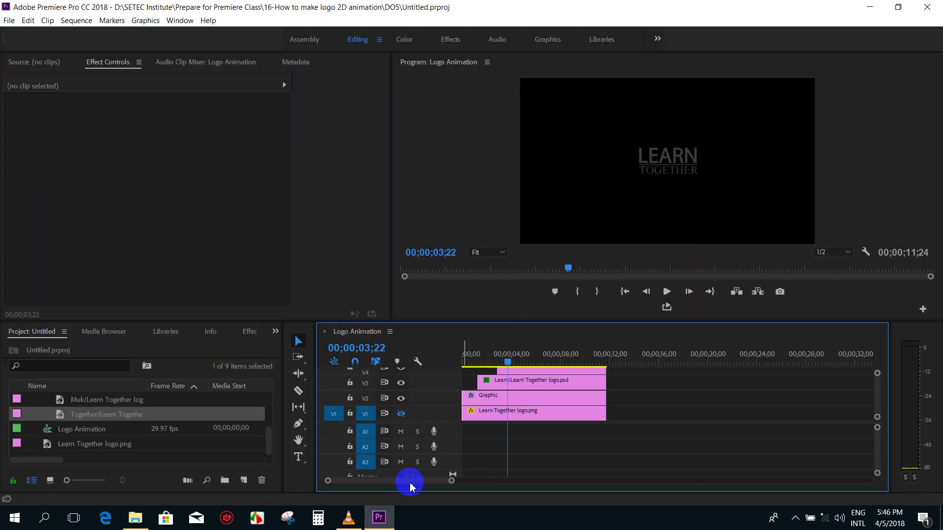
click(349, 518)
click(347, 484)
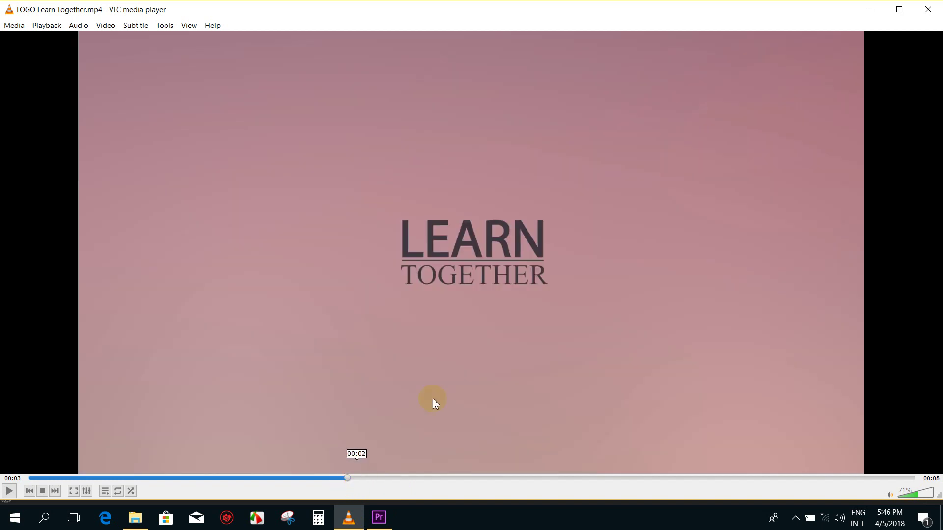
click(442, 211)
click(420, 279)
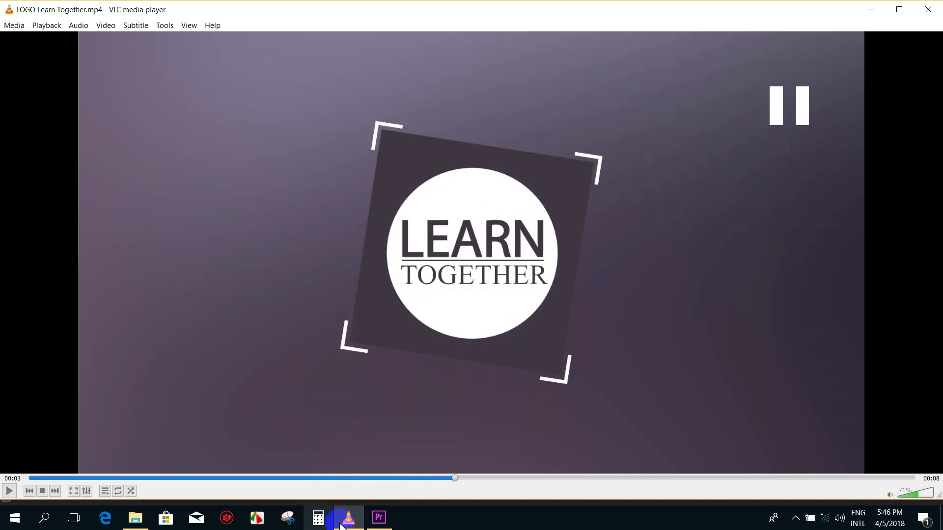
click(379, 518)
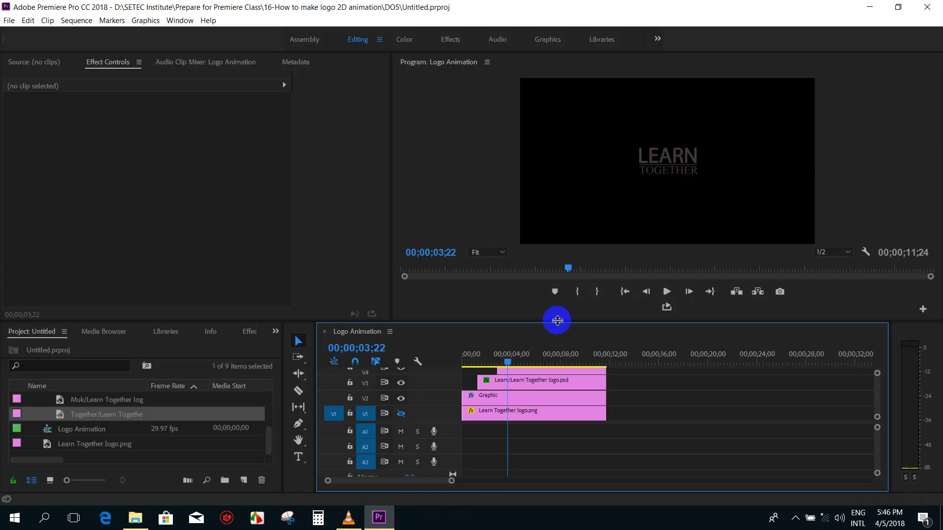
Step: Place Mol/Learn Together logo.psd from the Project panel on a new top track above V4
drag(557, 321, 557, 285)
click(881, 361)
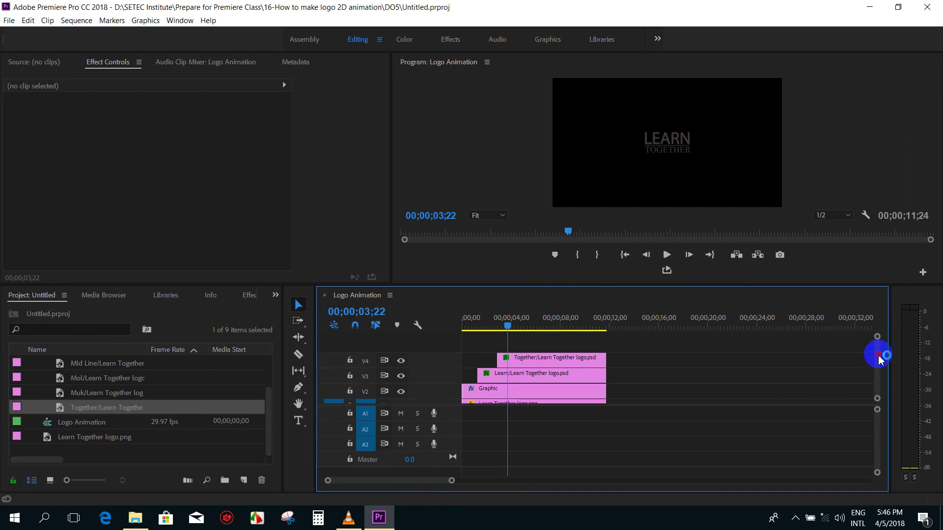
click(80, 393)
click(79, 383)
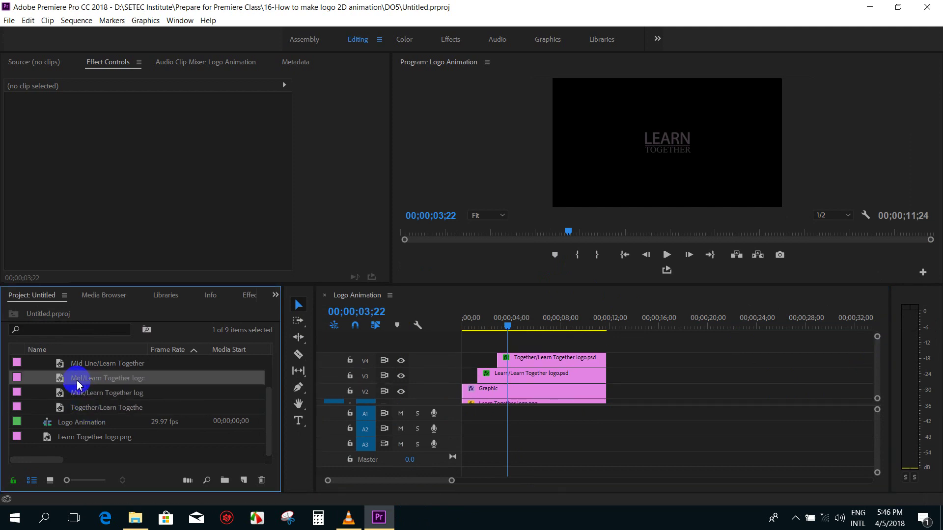
scroll(93, 392, up, 1)
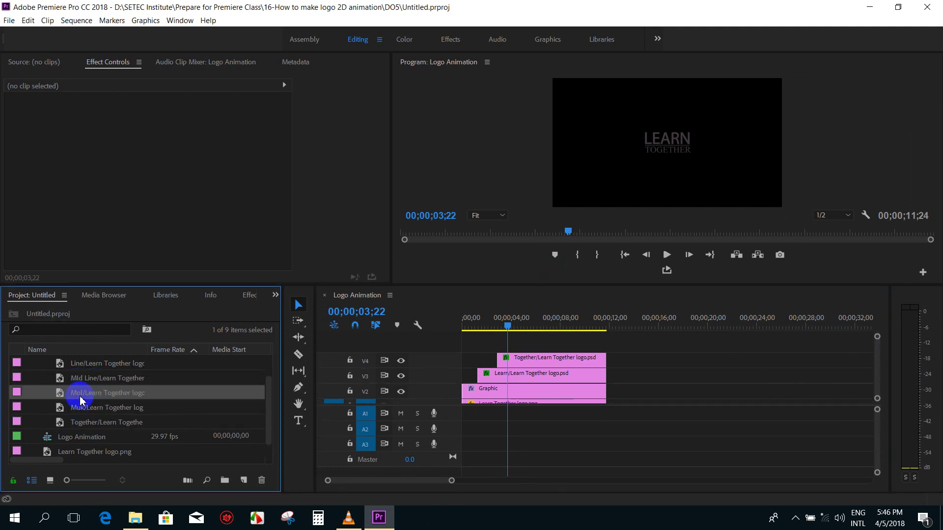
scroll(81, 397, up, 1)
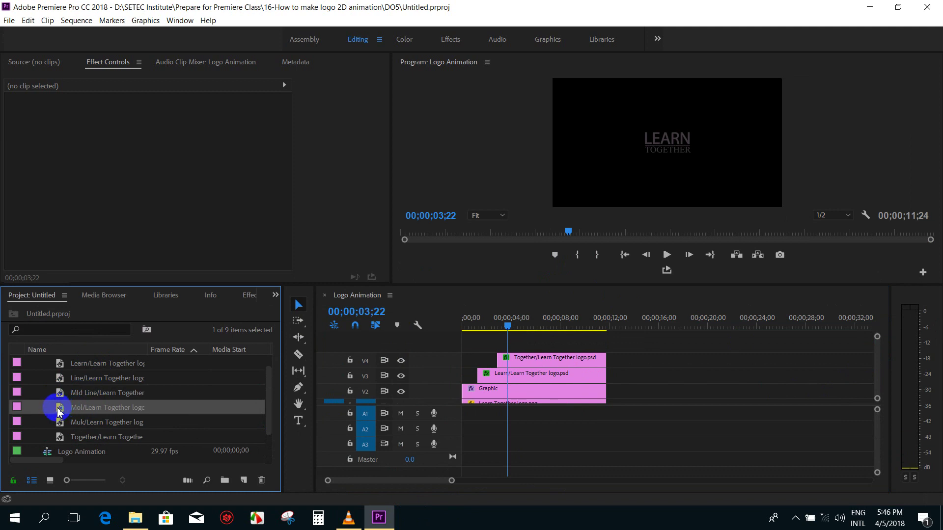
mouse_move(507, 326)
mouse_down()
mouse_move(490, 333)
mouse_move(505, 327)
mouse_up()
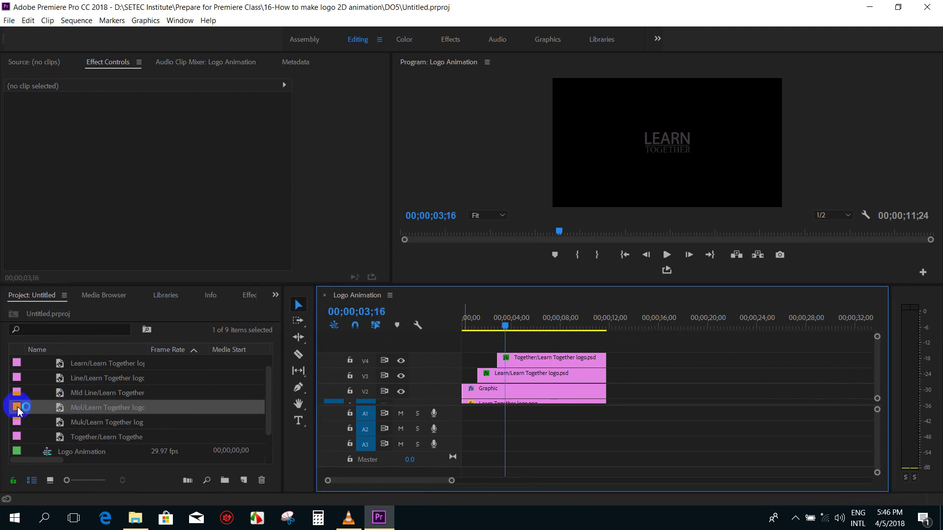
drag(59, 411, 506, 341)
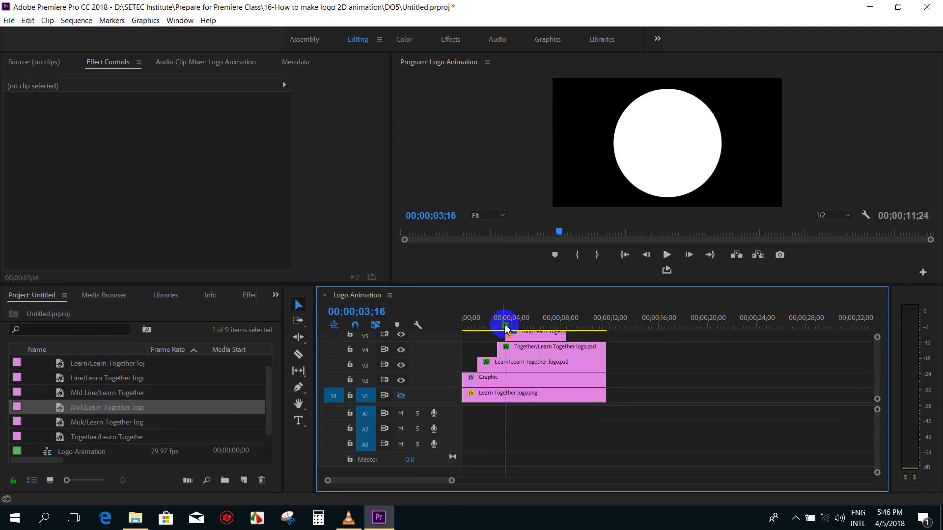
Step: Extend the Mol clip on V5 to end with the clips below, at 00;00;07;24
drag(612, 280, 612, 242)
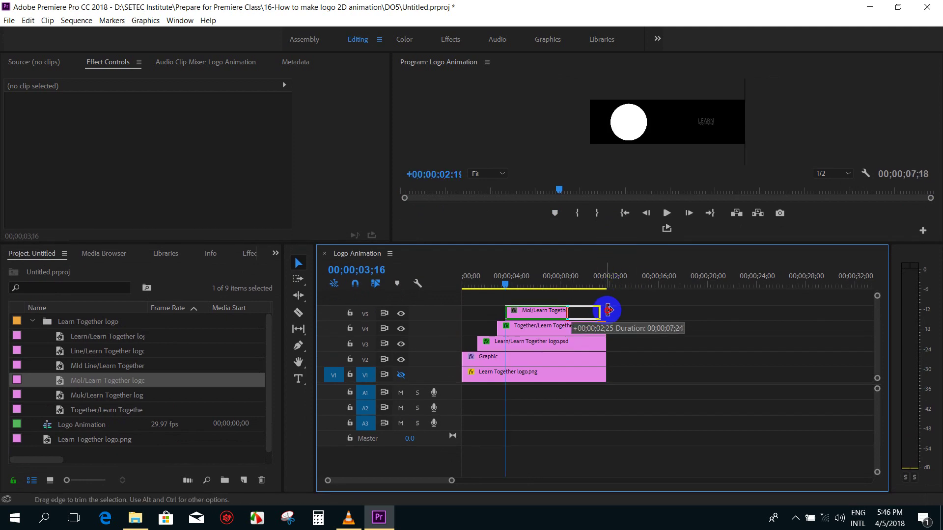
drag(585, 310, 607, 310)
drag(505, 285, 507, 291)
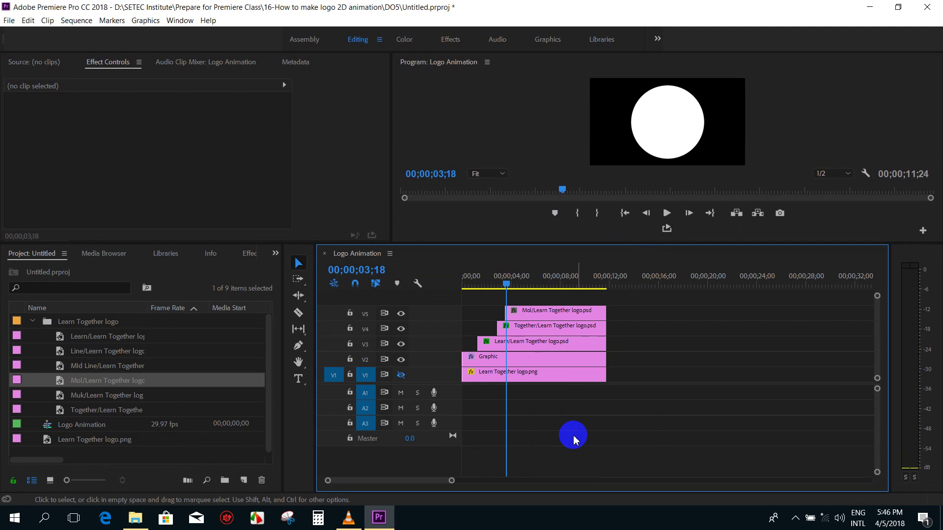
mouse_move(577, 243)
mouse_down()
mouse_move(576, 219)
mouse_move(564, 231)
mouse_up()
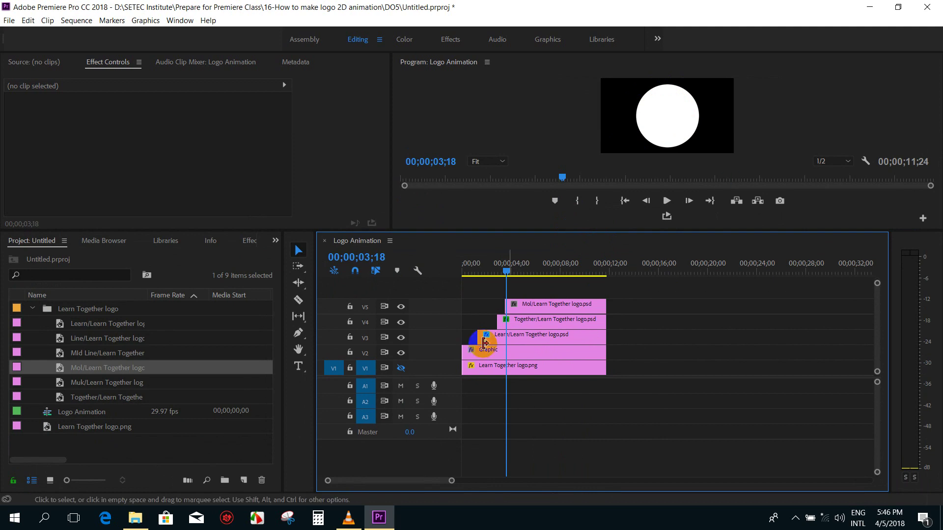
Step: Shift the V2–V5 clips up one track and drop the Mol circle clip onto V2 beneath the text layers
click(691, 138)
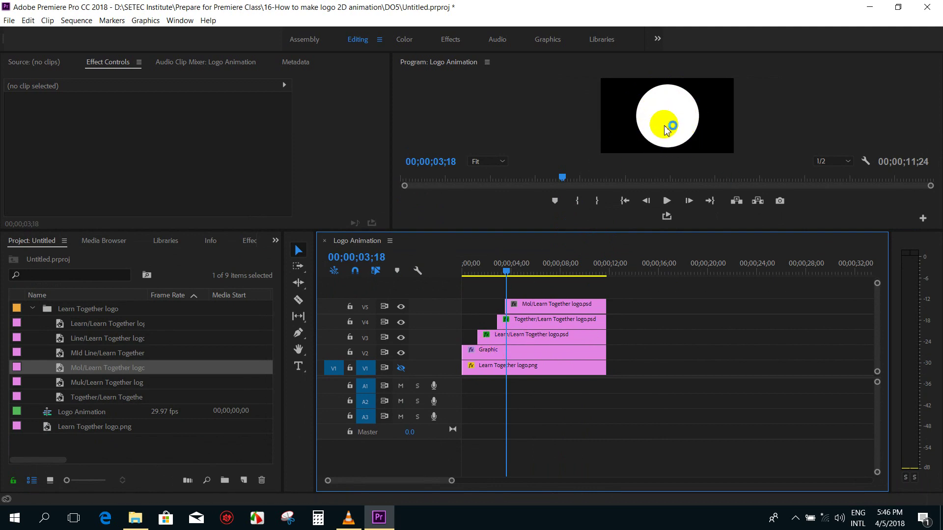
click(667, 339)
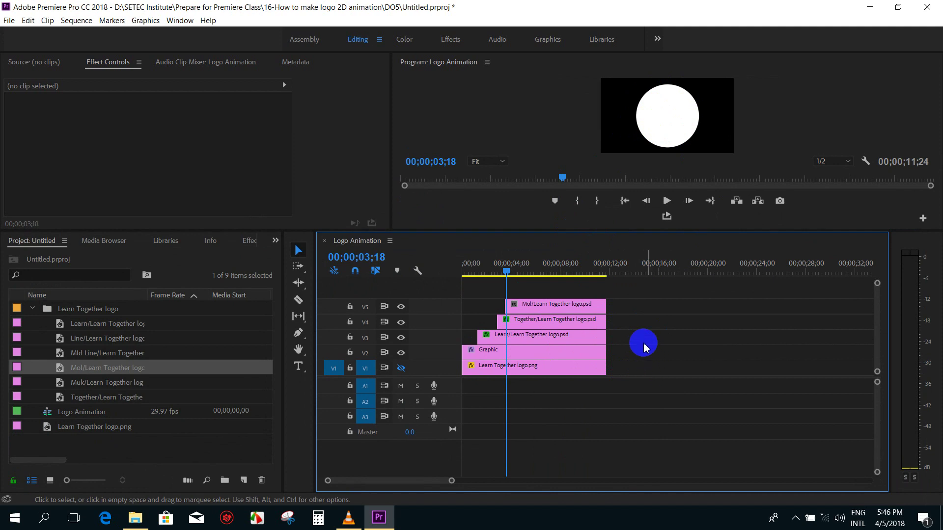
drag(633, 344, 487, 316)
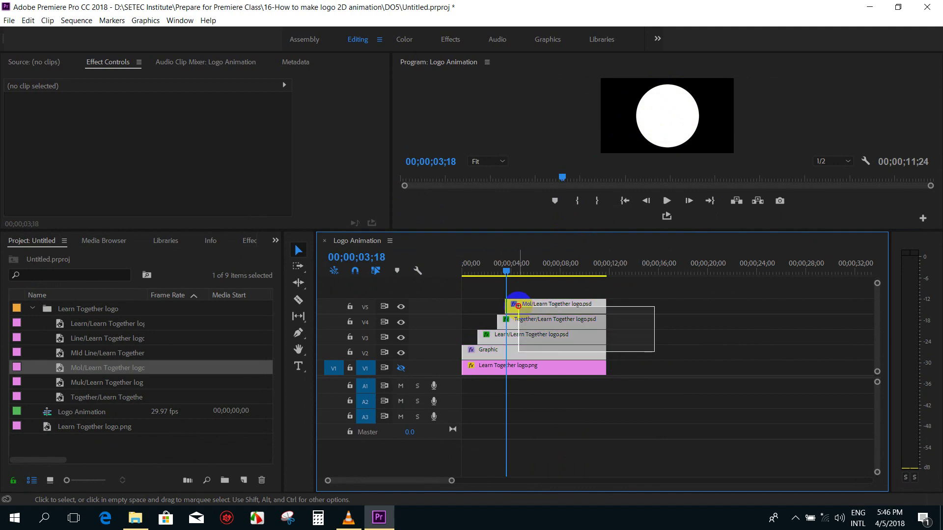
click(430, 360)
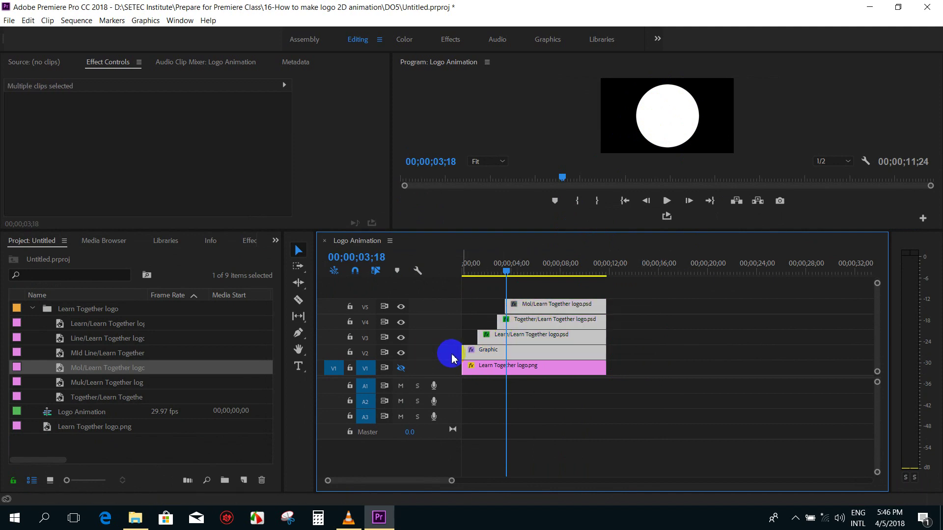
mouse_move(651, 340)
mouse_down()
mouse_move(516, 314)
mouse_move(510, 298)
mouse_move(526, 350)
mouse_up()
click(522, 294)
drag(509, 283, 517, 273)
Step: Set the circle's Scale to 0 and record a starting Scale keyframe at 03;16
key(equal)
key(equal)
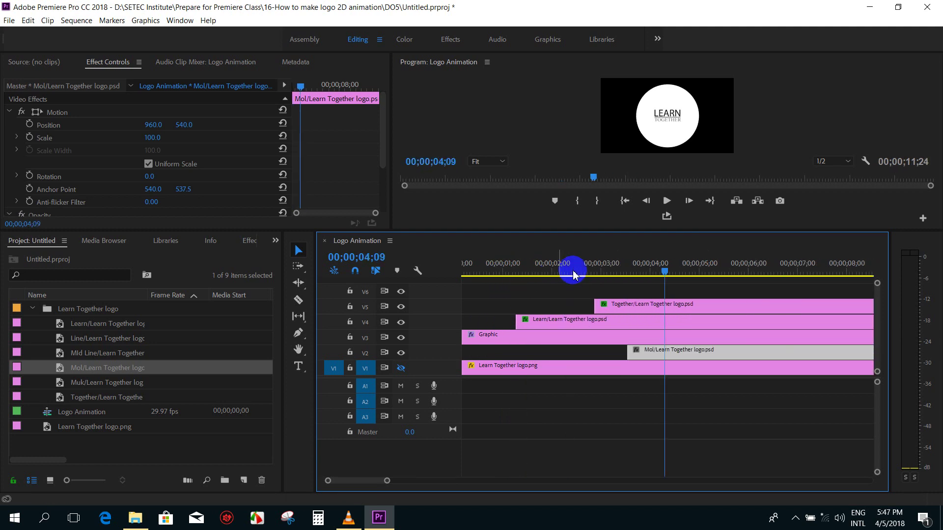
drag(524, 273, 628, 273)
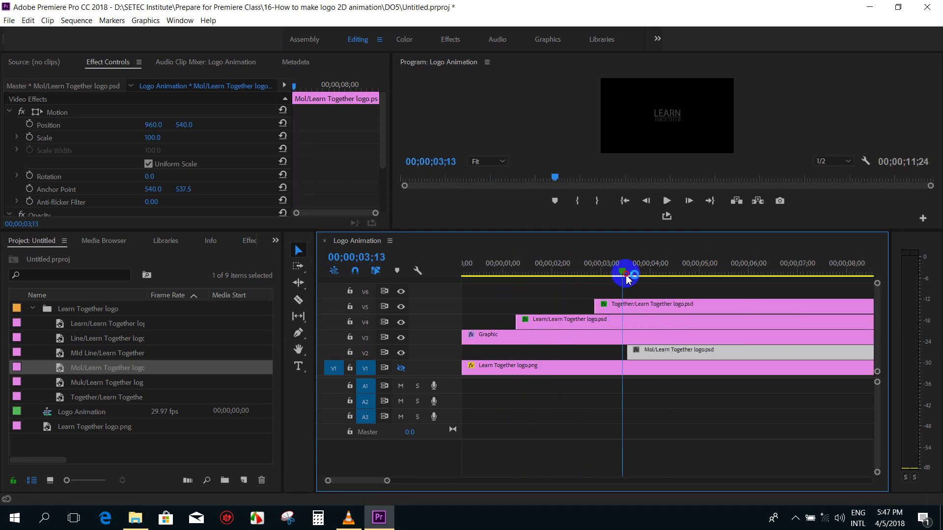
drag(152, 137, 132, 142)
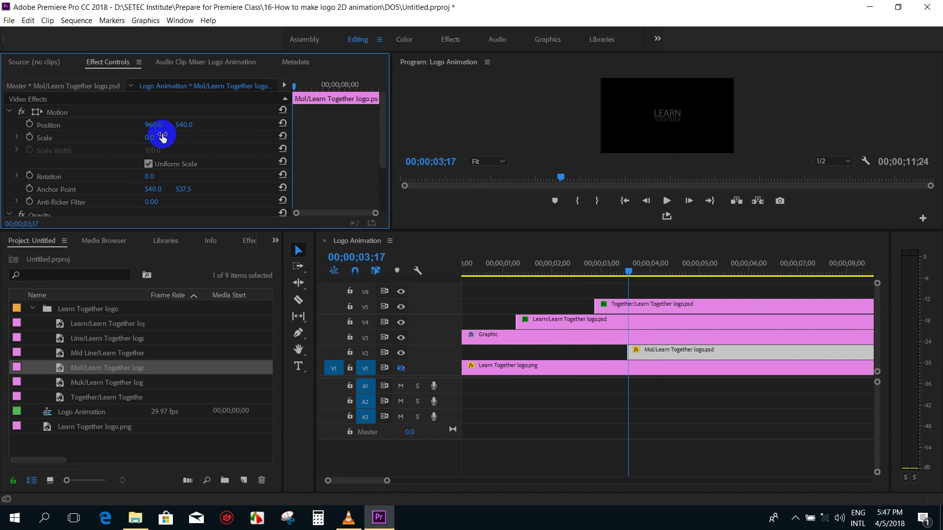
click(621, 271)
drag(621, 273, 624, 274)
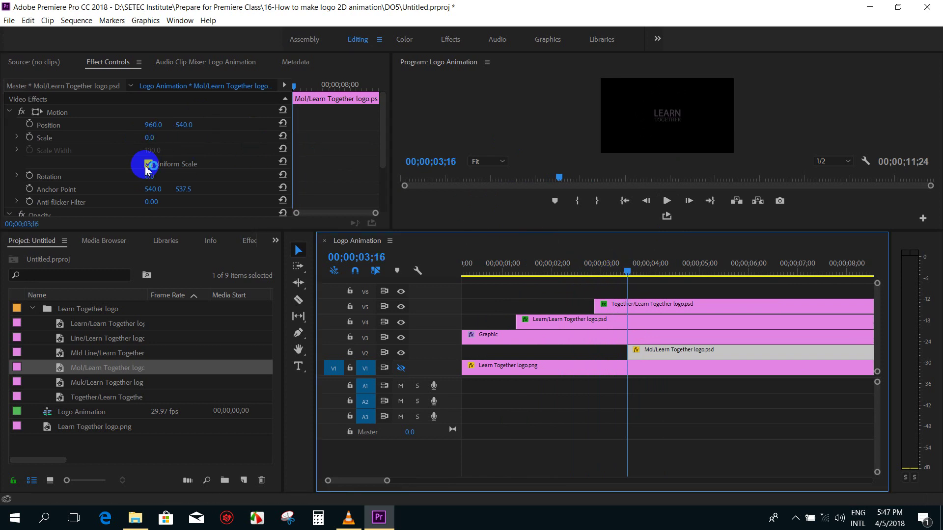
click(29, 138)
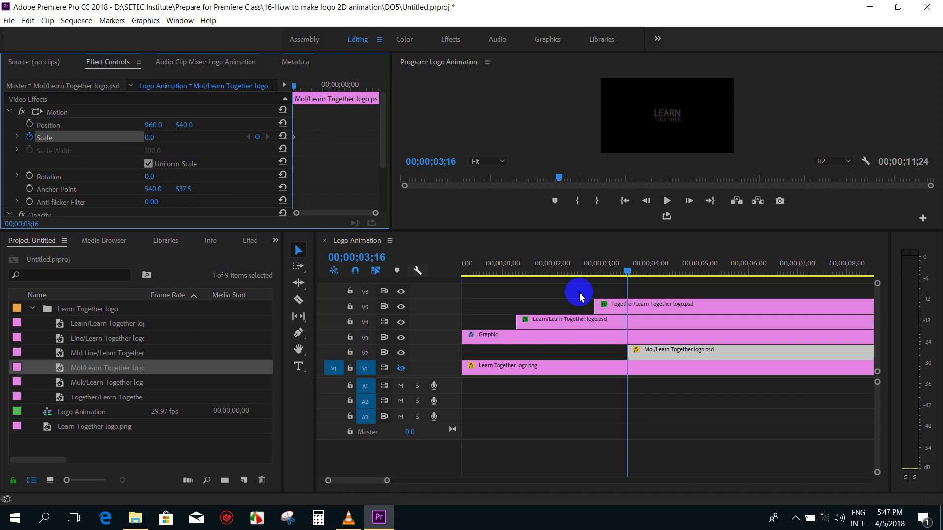
Step: Raise the circle's Scale to 71 at 04;00 to add the ending keyframe
click(629, 273)
drag(630, 275, 650, 273)
drag(155, 142, 204, 138)
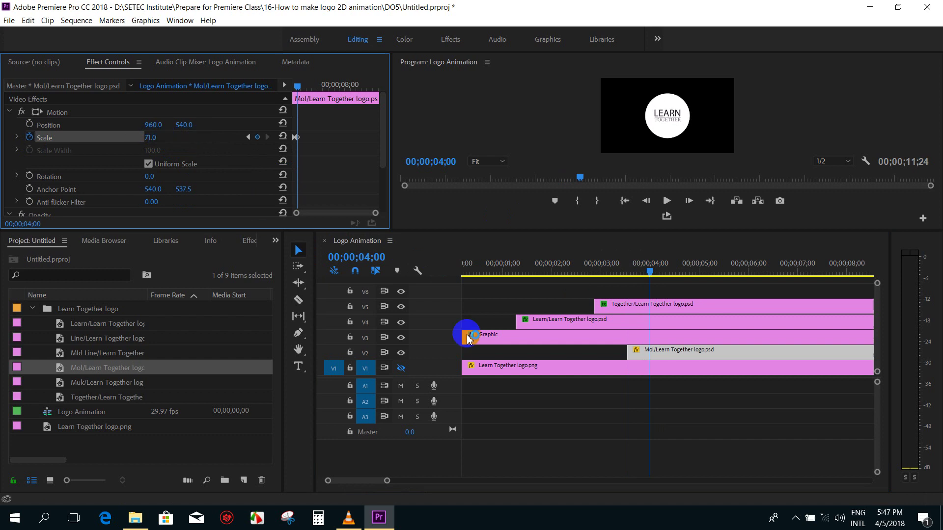
click(511, 374)
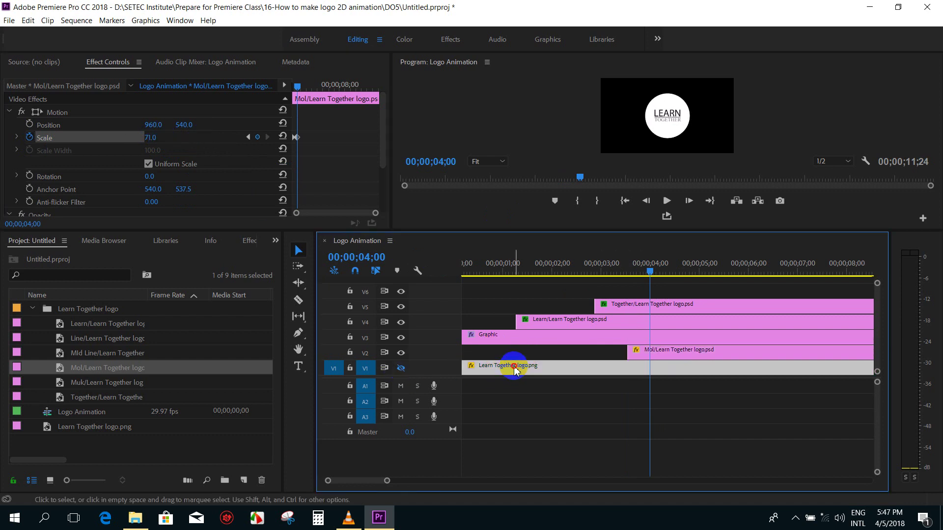
Step: Reduce the V1 bracket frame's Scale to 24 and the circle's Scale to 44
click(402, 368)
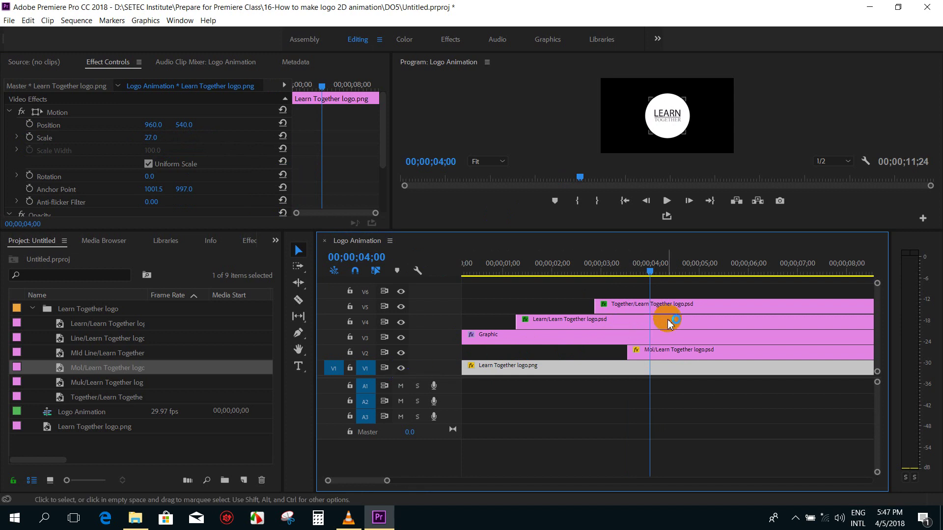
drag(155, 138, 147, 143)
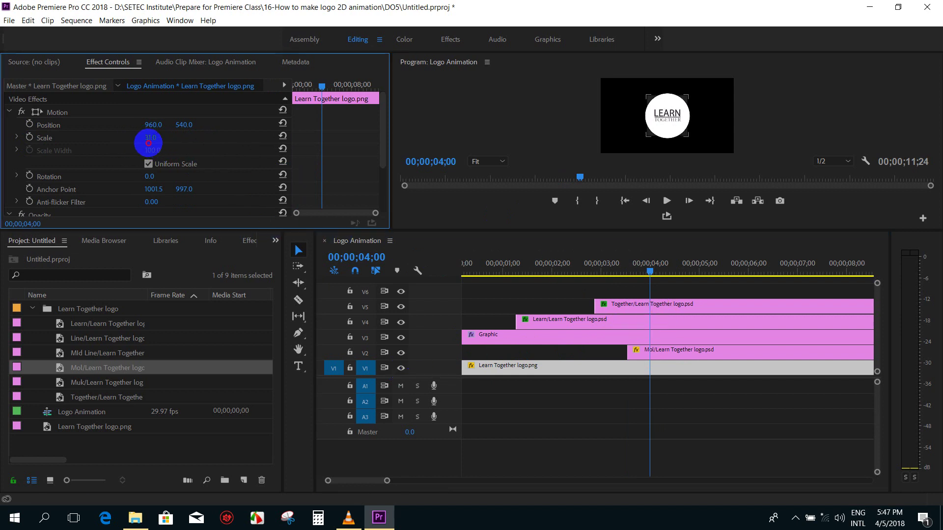
click(661, 359)
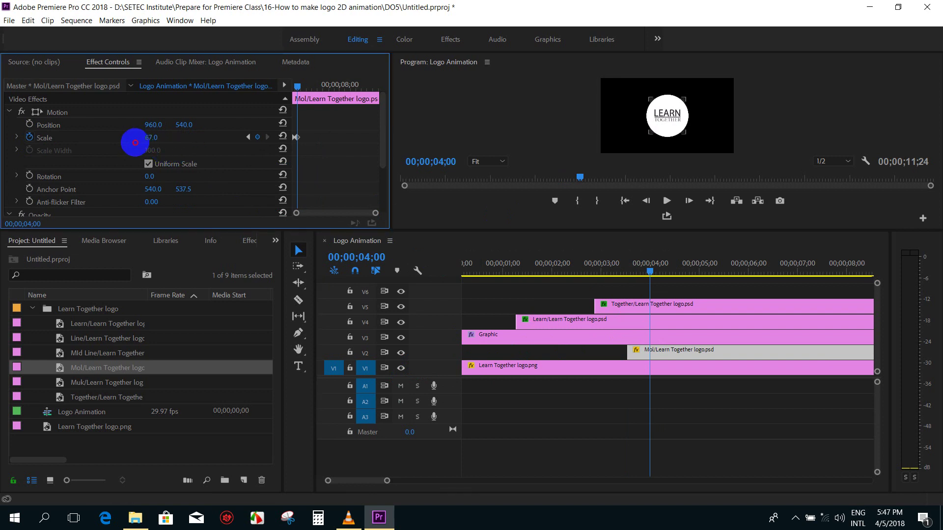
drag(135, 143, 122, 148)
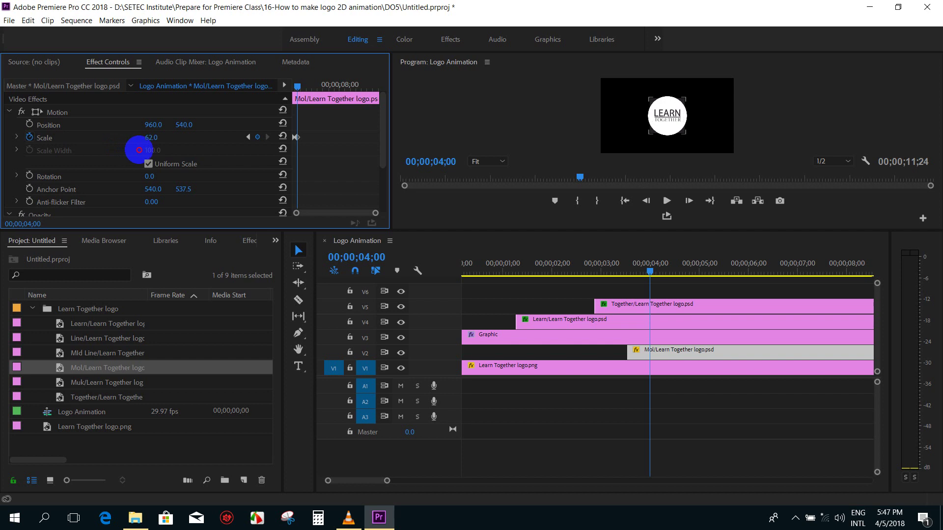
Step: Review the circle's Scale keyframes, then add a settling Scale keyframe of 48 at 04;17
click(289, 86)
drag(290, 88, 298, 91)
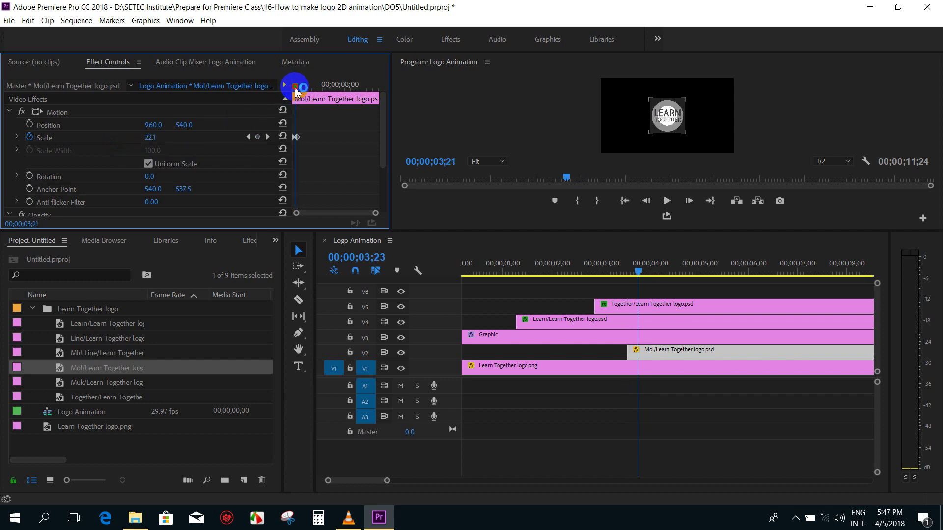
click(248, 138)
click(268, 138)
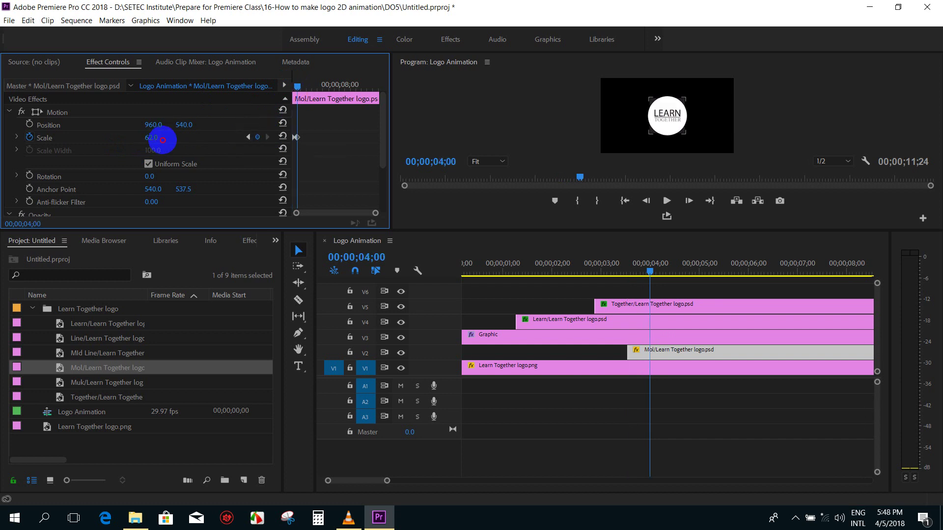
click(310, 100)
drag(298, 89, 302, 87)
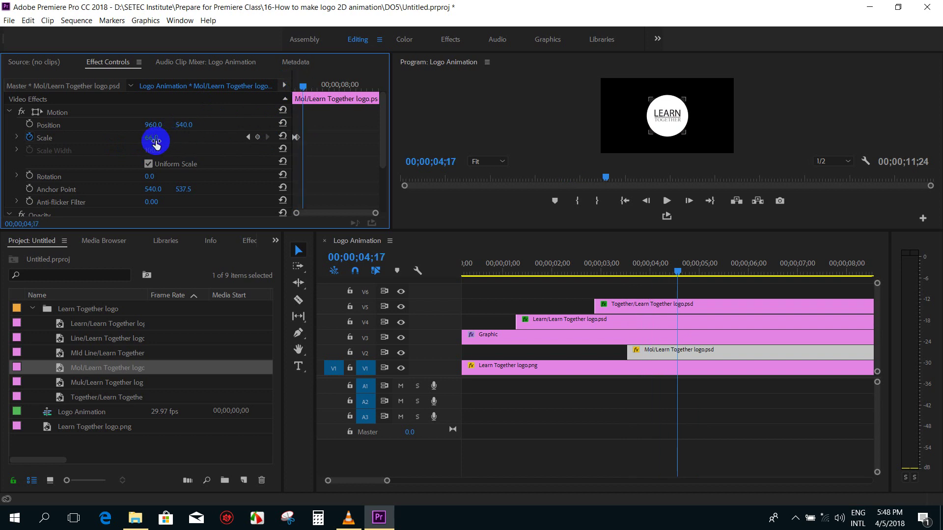
drag(150, 138, 136, 139)
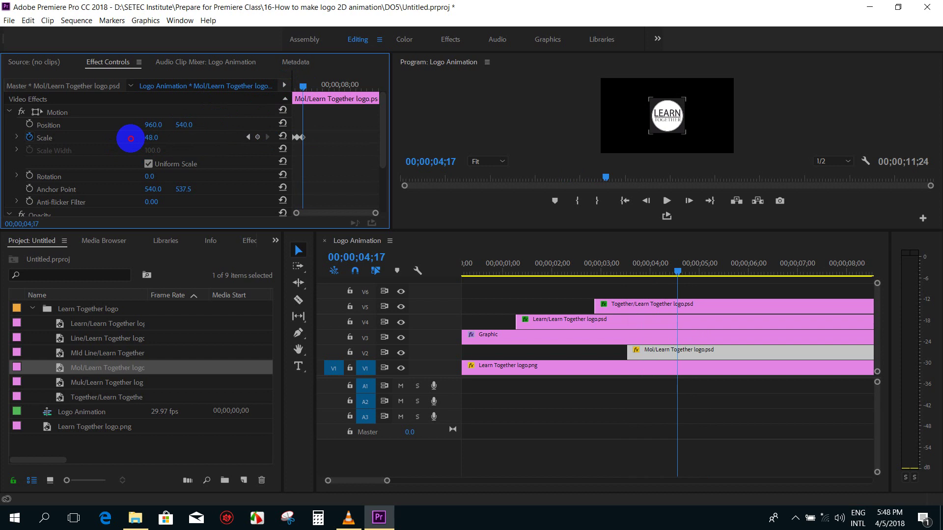
click(491, 162)
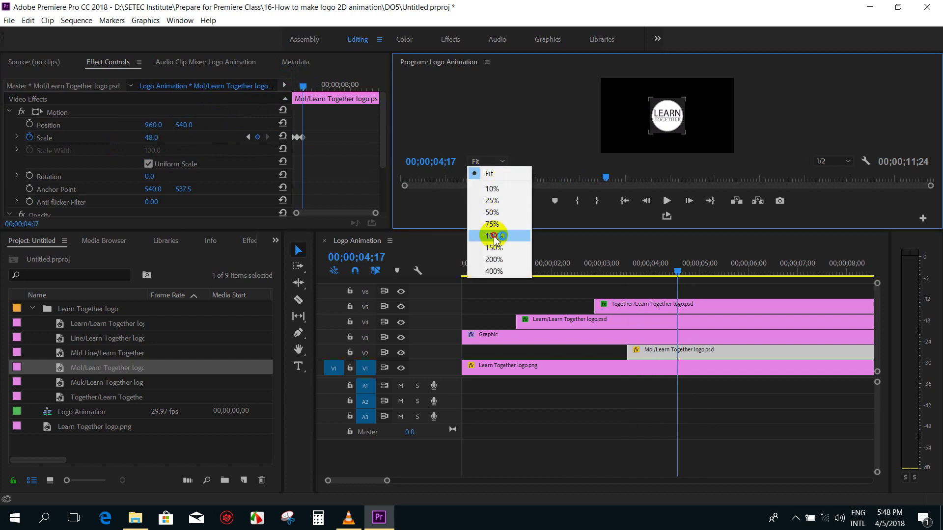
Step: Fine-tune the 04;17 circle keyframe to Scale 50 at 100% preview zoom, then return to Fit
click(493, 236)
drag(151, 137, 155, 138)
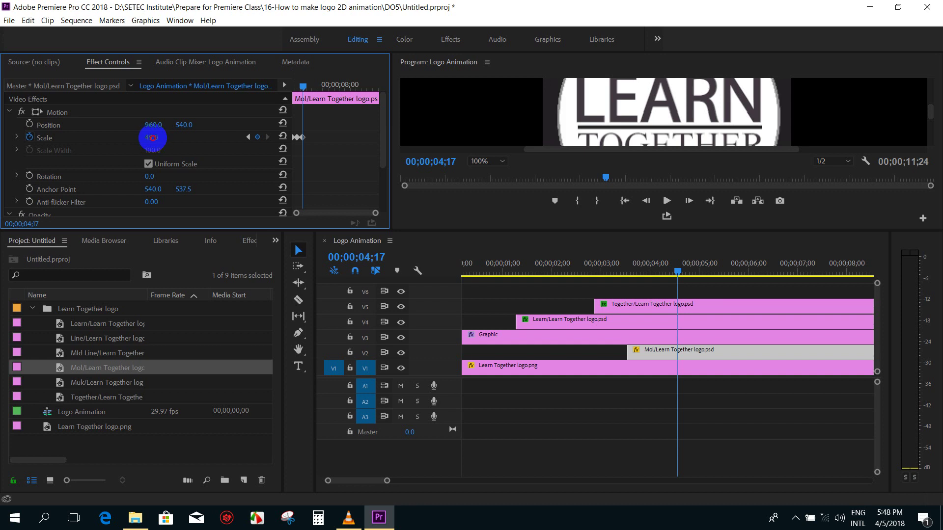
click(486, 161)
click(497, 178)
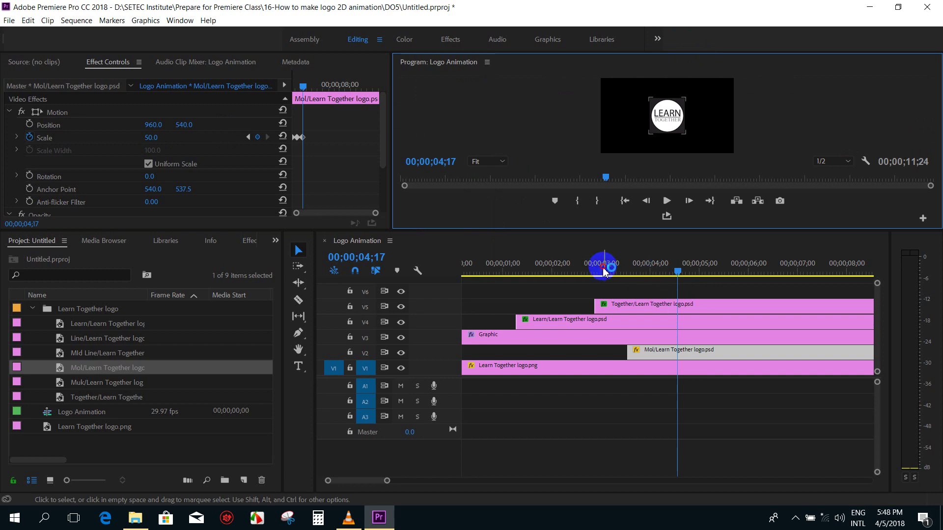
Step: Hide the V1 background image track and play the sequence to preview the circle animation
click(549, 271)
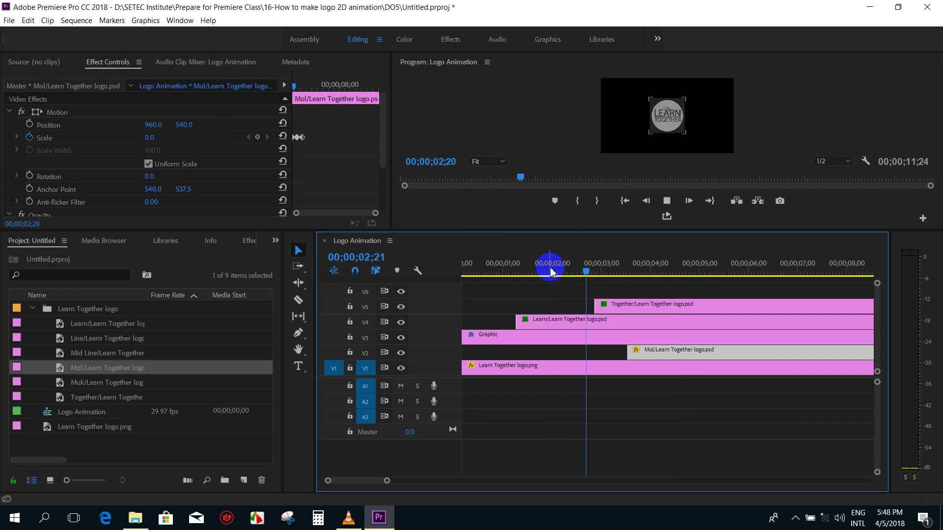
click(556, 269)
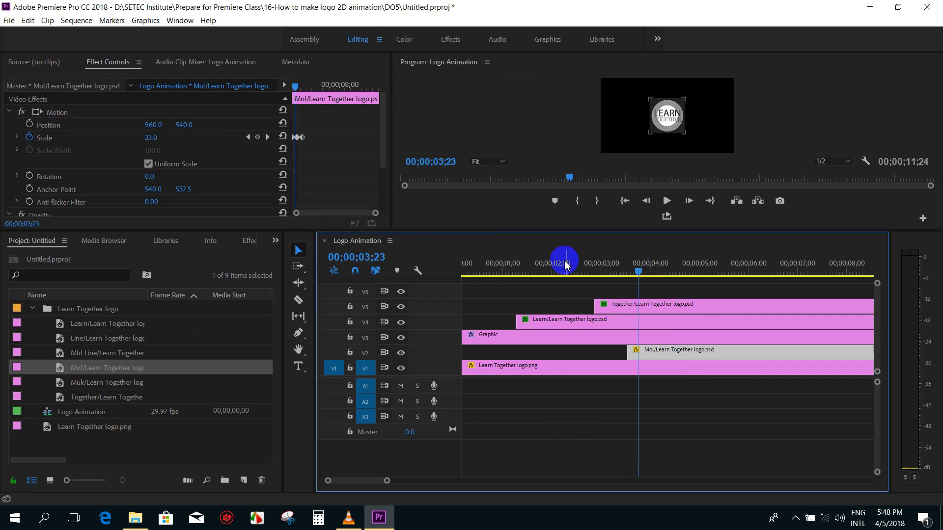
click(401, 370)
drag(488, 269, 464, 269)
key(minus)
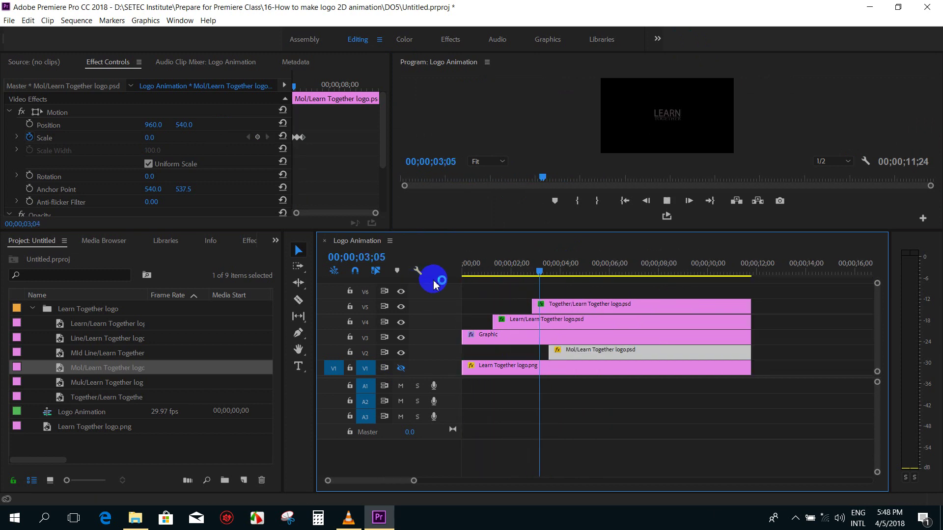
click(666, 200)
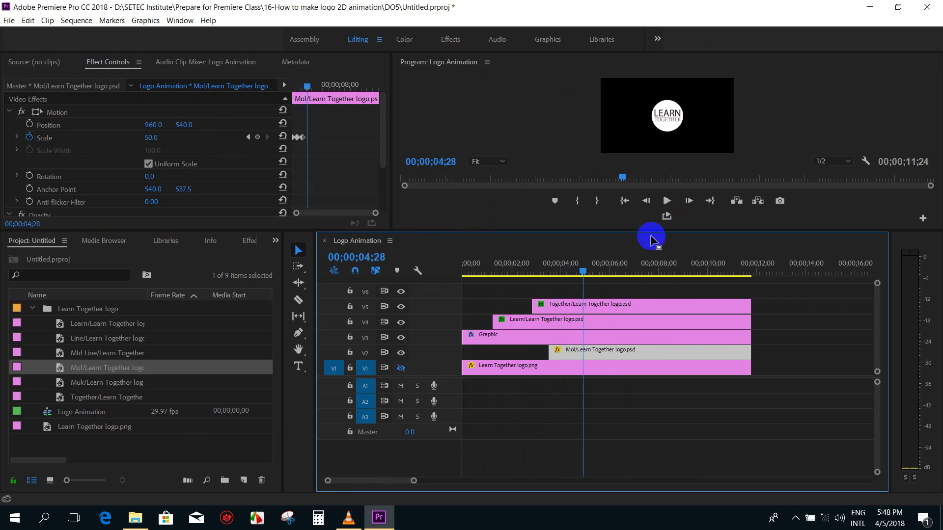
Step: Enlarge the program monitor and effect controls, then play the circle's scale-in from before 03;16
drag(651, 231, 654, 312)
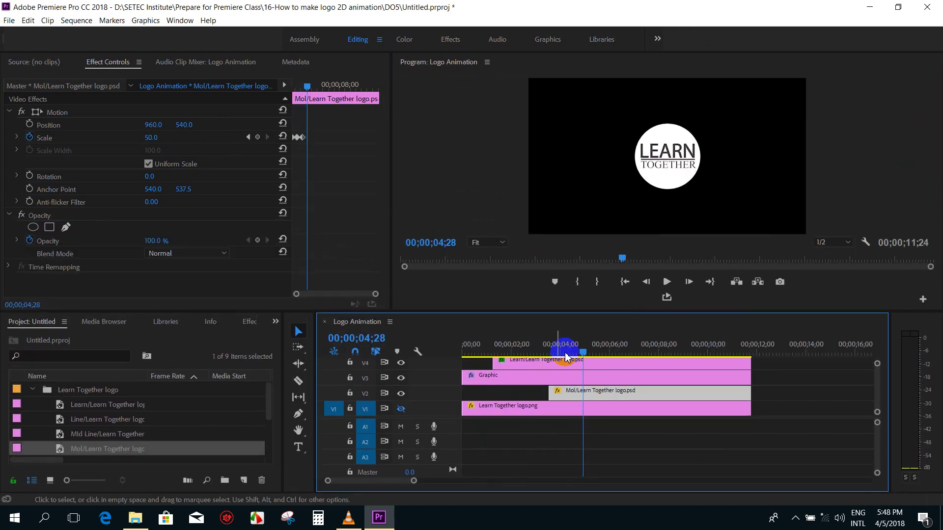
drag(573, 345, 548, 348)
key(space)
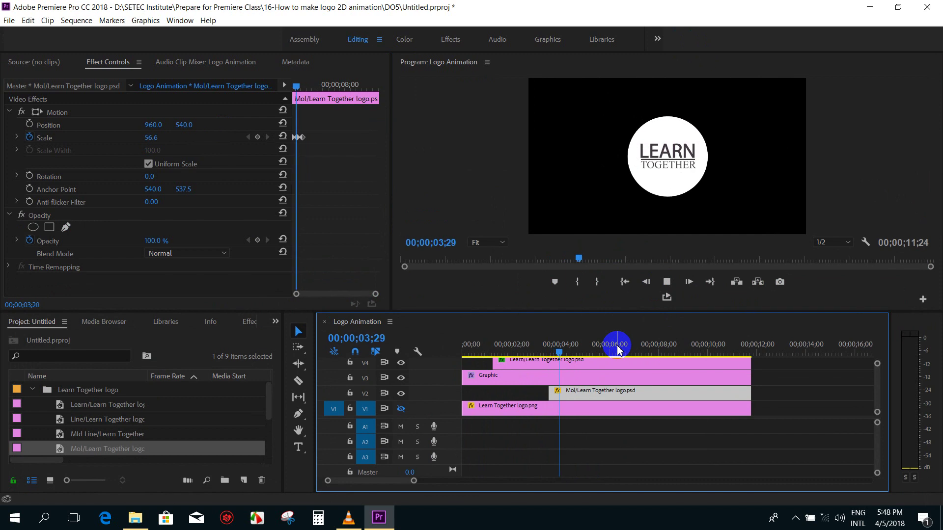
click(305, 83)
drag(305, 83, 294, 83)
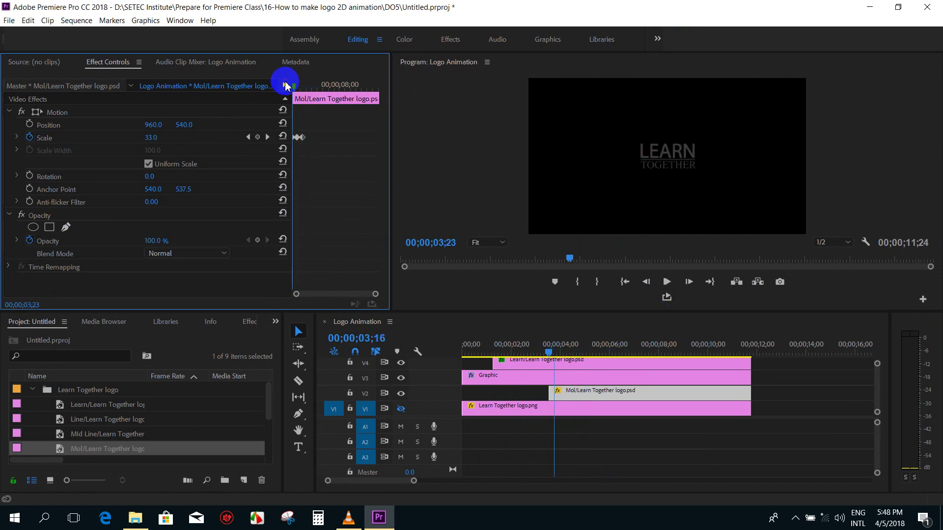
Step: Zoom the timeline in on the circle clip and select its Scale keyframes
click(577, 397)
key(equal)
key(equal)
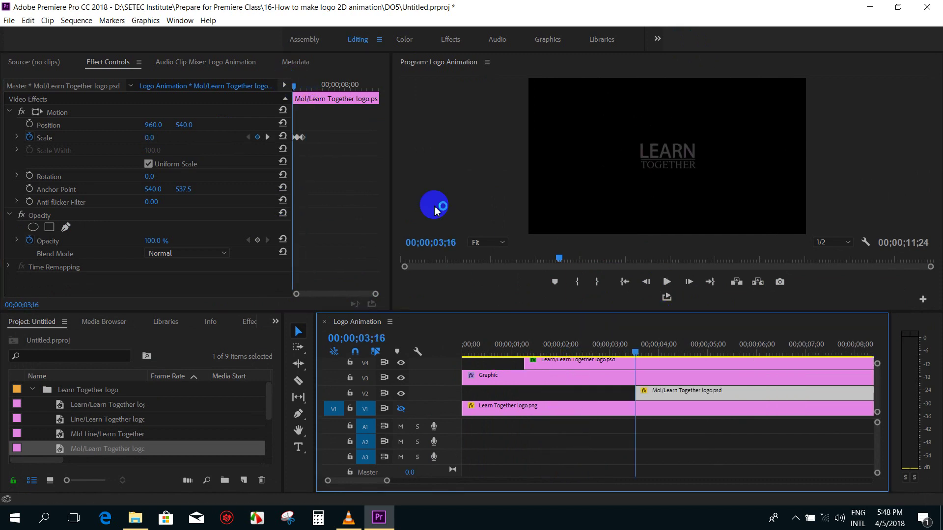
click(322, 154)
drag(358, 151, 311, 120)
click(325, 138)
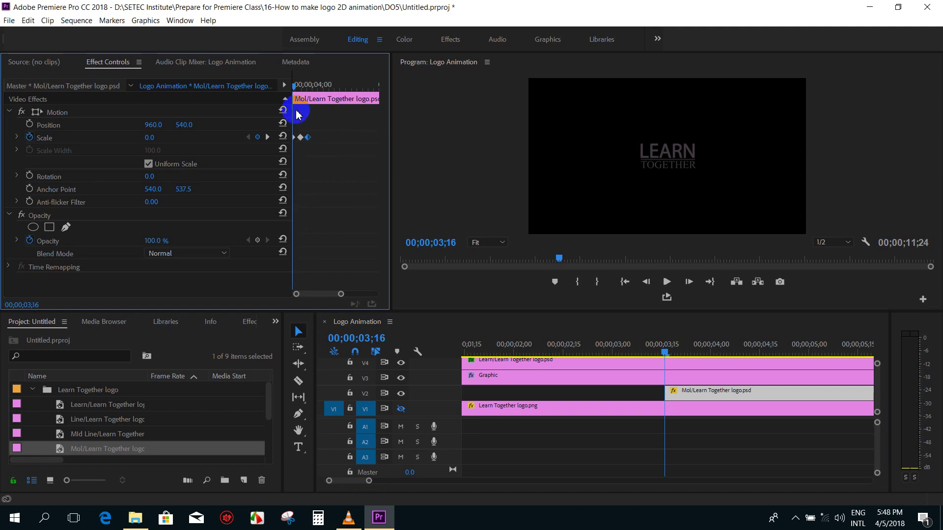
click(518, 346)
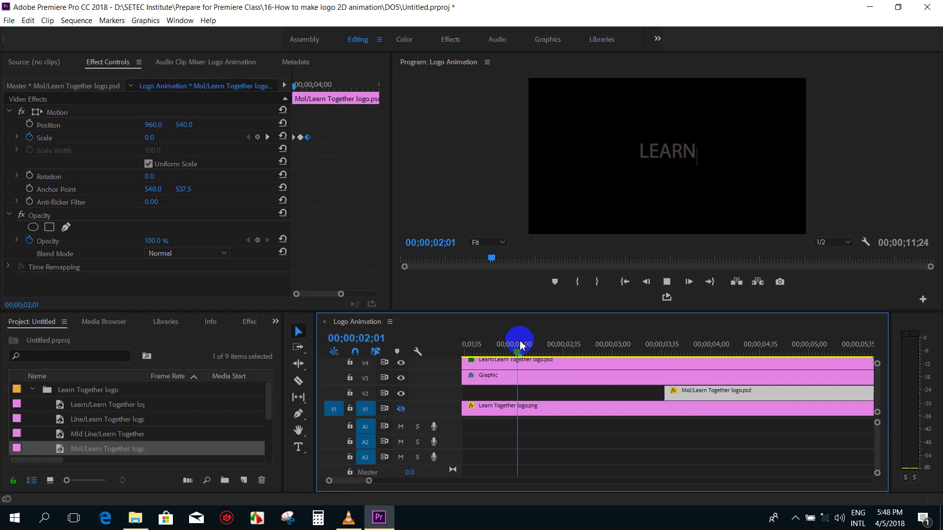
Step: Move the circle's later Scale keyframes earlier and replay the retimed animation
drag(521, 347, 675, 338)
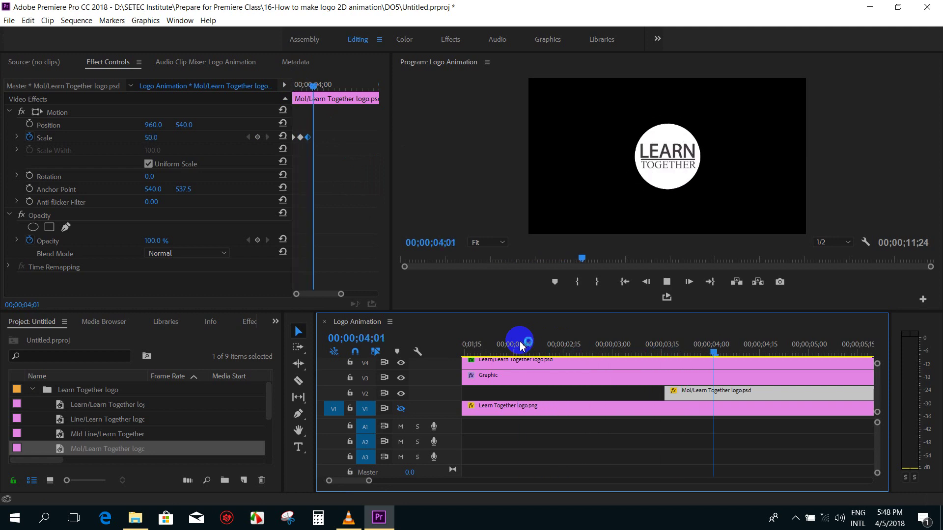
mouse_move(322, 149)
mouse_down()
mouse_move(302, 129)
mouse_move(307, 142)
mouse_up()
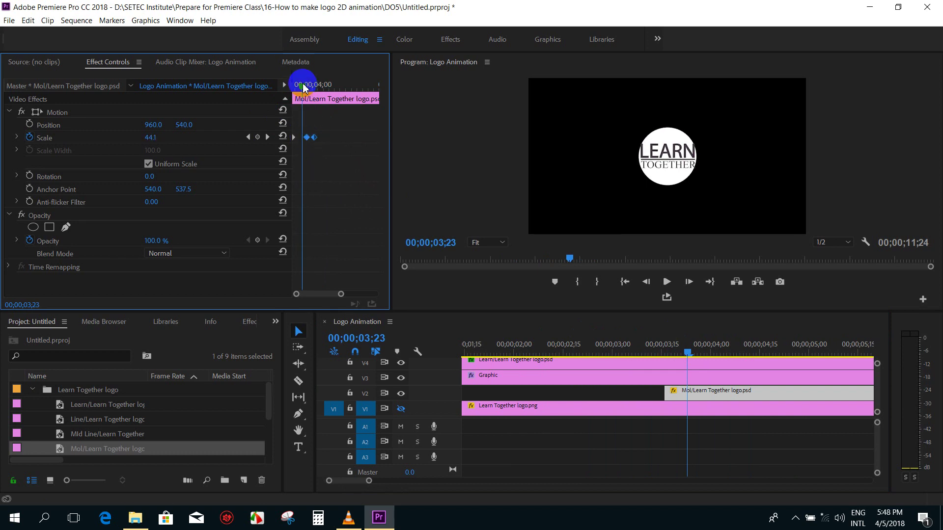
drag(303, 88, 305, 87)
drag(316, 142, 312, 147)
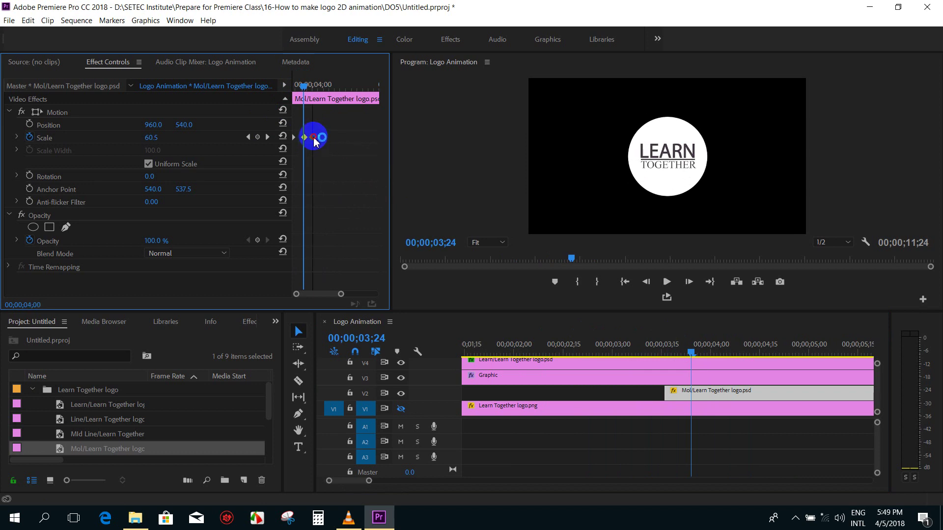
click(606, 344)
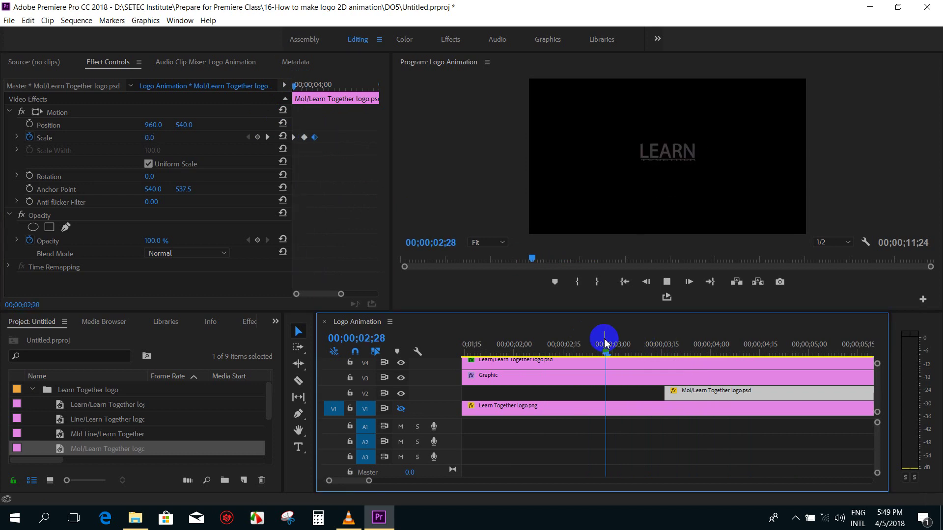
click(641, 346)
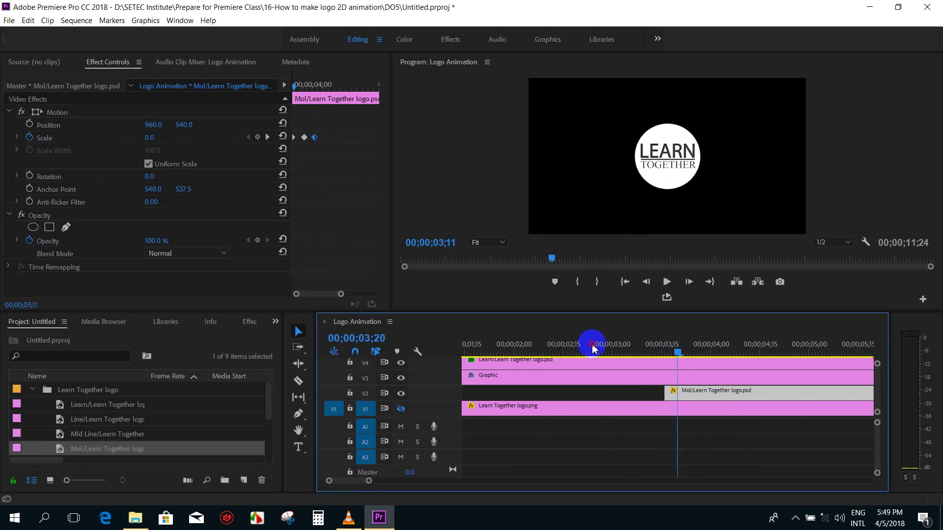
click(511, 344)
key(space)
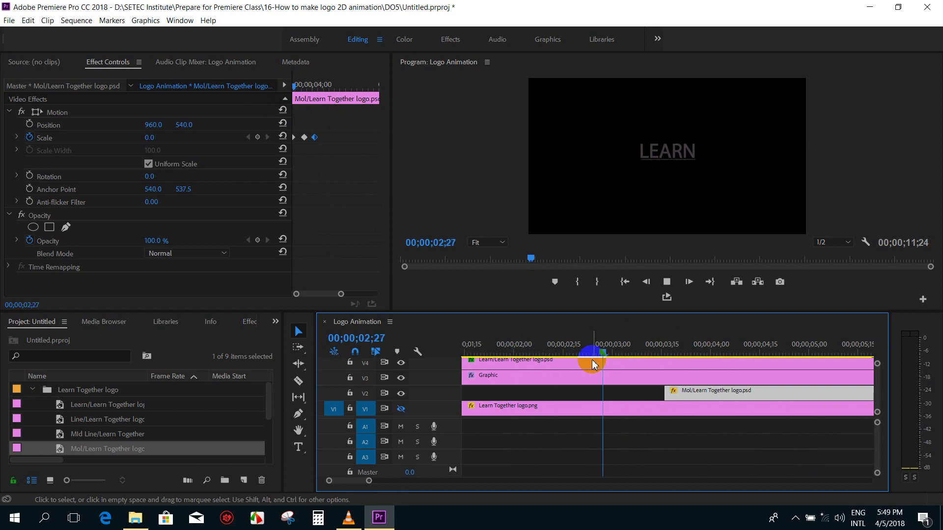
key(space)
drag(586, 346, 637, 349)
Step: Start the V2 circle clip 4 frames earlier, check the timing at 04;20, and save the project
click(656, 391)
drag(702, 399, 697, 392)
drag(631, 344, 543, 344)
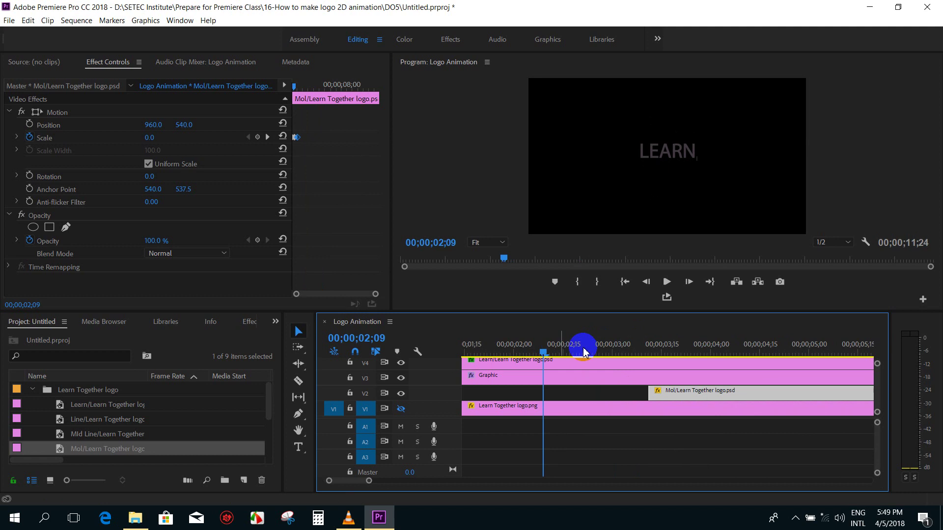
key(space)
key(space)
key(minus)
drag(601, 348, 575, 344)
click(774, 393)
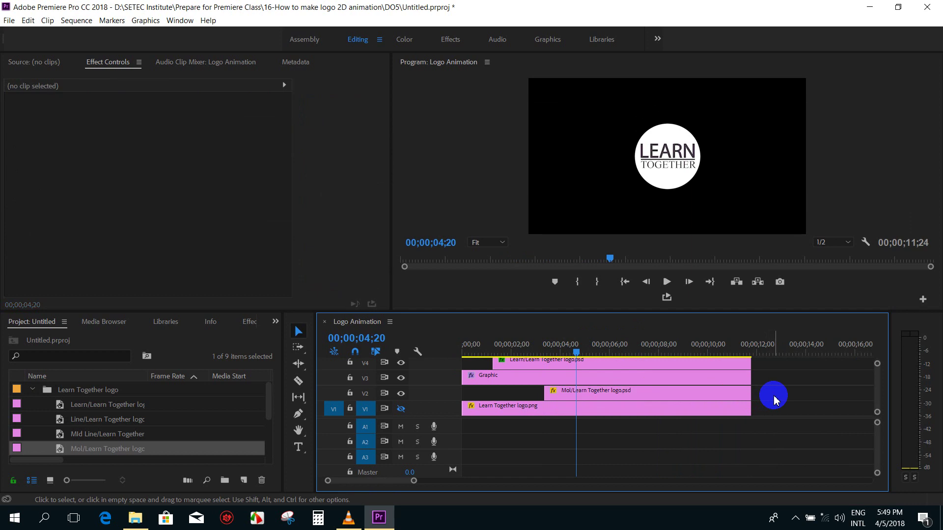
key(ctrl+s)
Step: Replay LOGO Learn Together.mp4 in VLC, pausing on the bracket frame and finished logo at 00:04, then return to Premiere
click(348, 517)
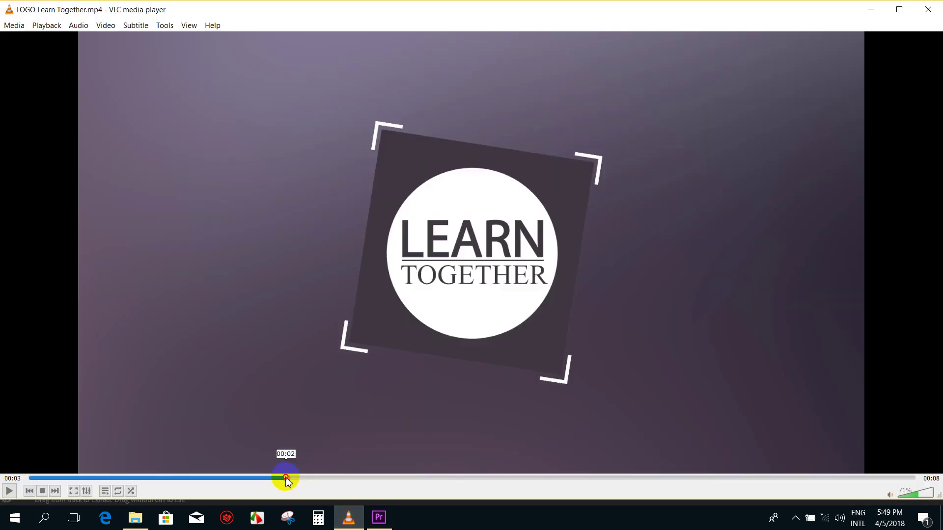
click(284, 477)
key(space)
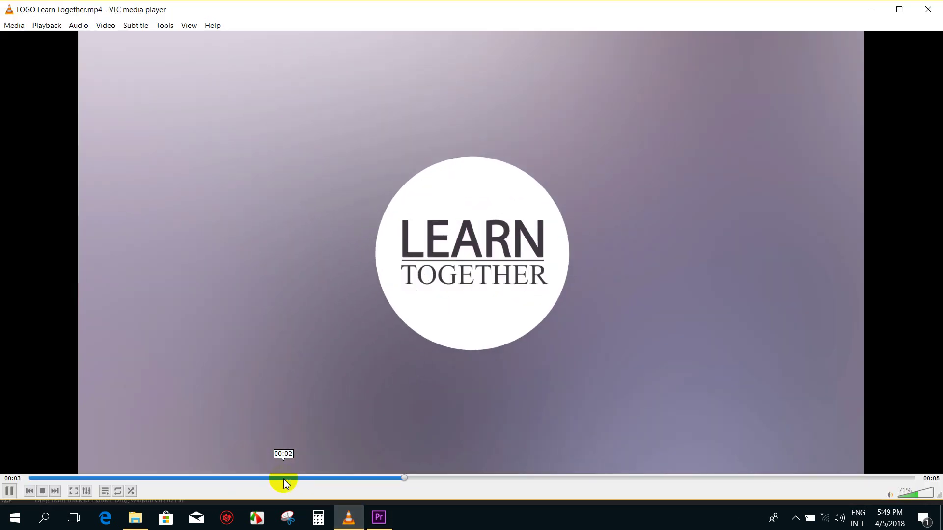
key(space)
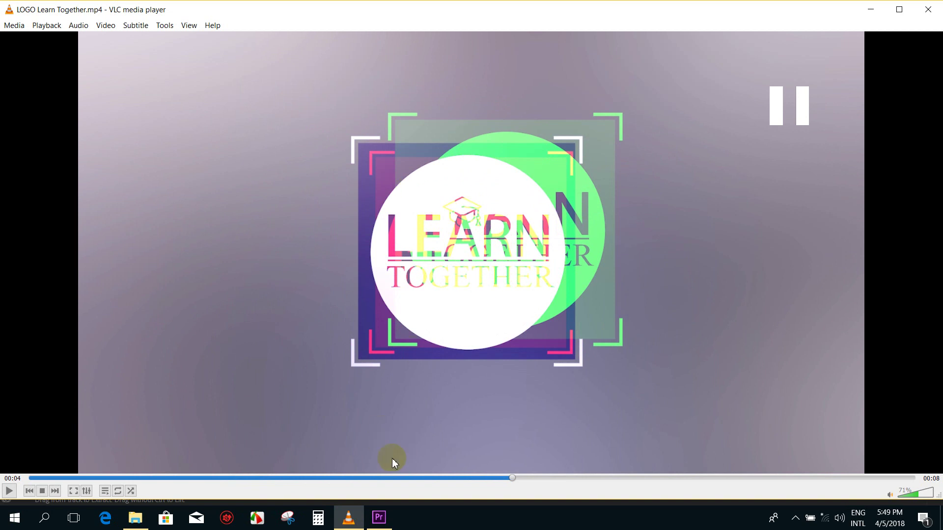
click(366, 478)
key(space)
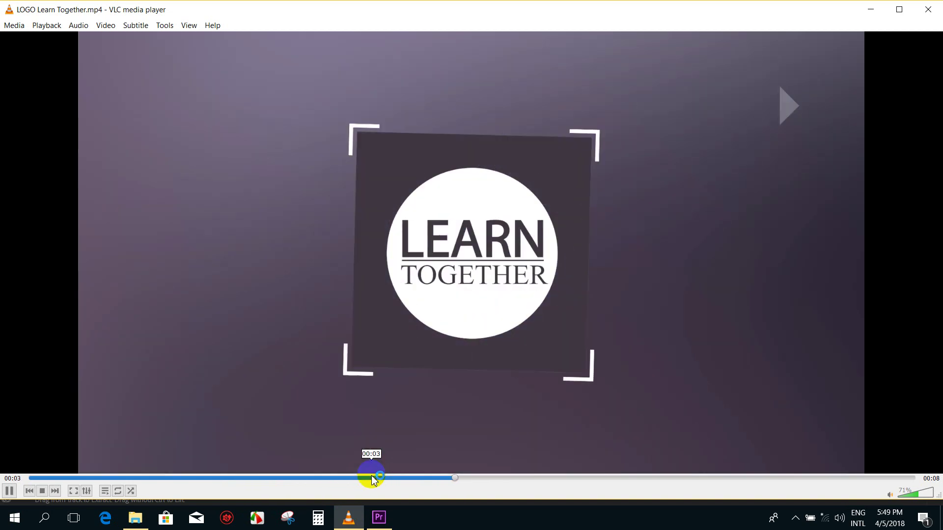
click(474, 177)
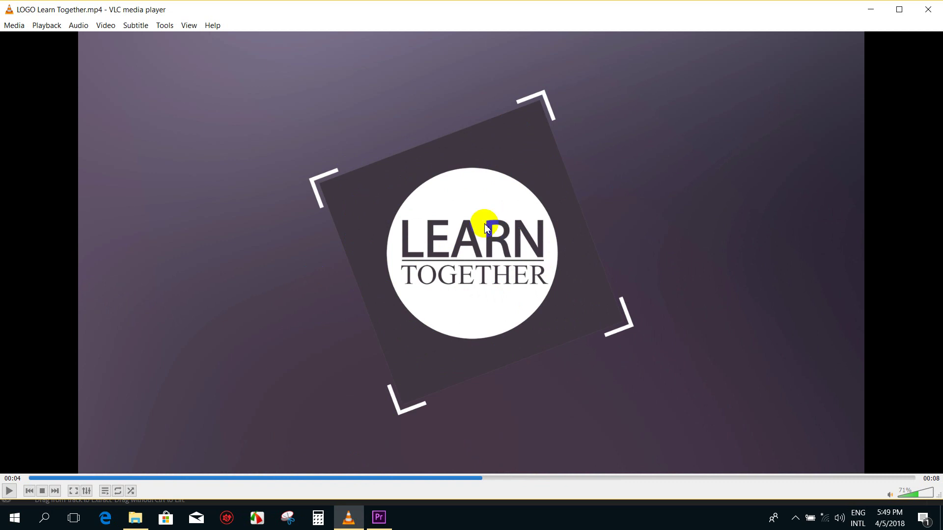
click(397, 464)
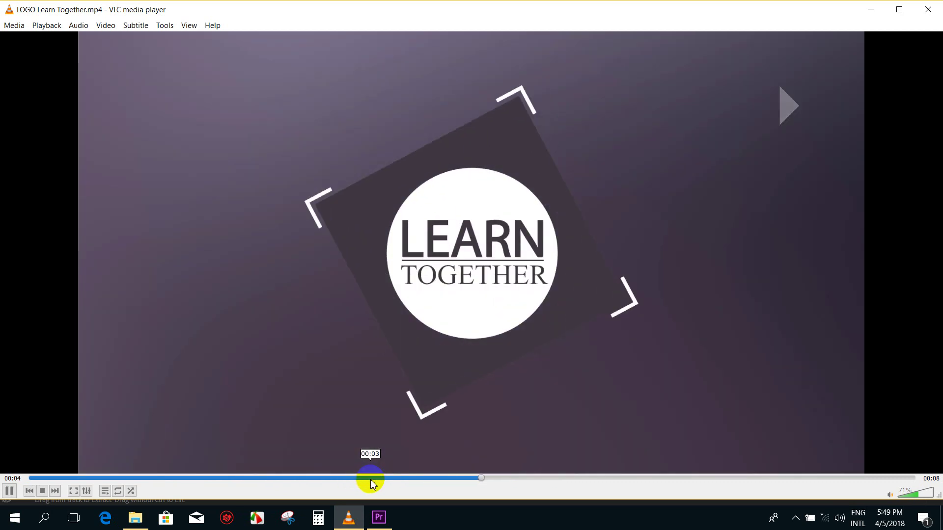
click(372, 478)
key(space)
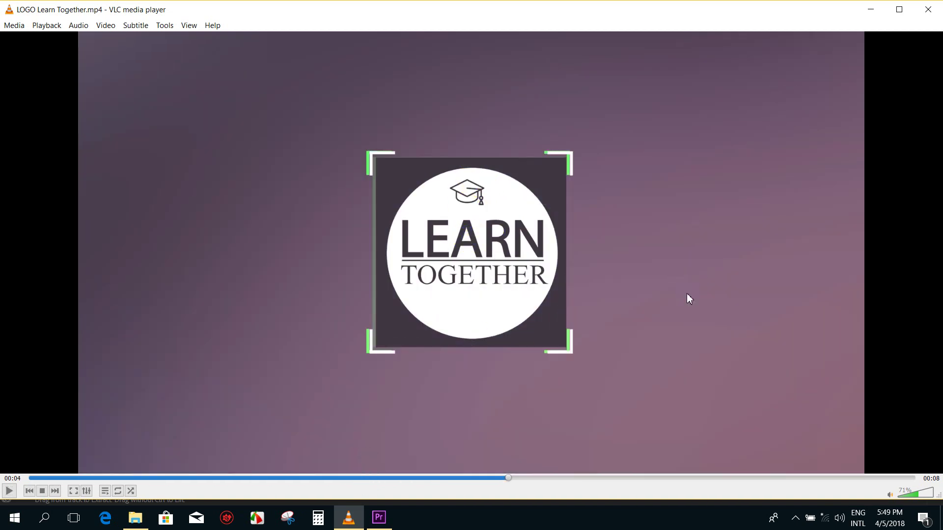
click(378, 516)
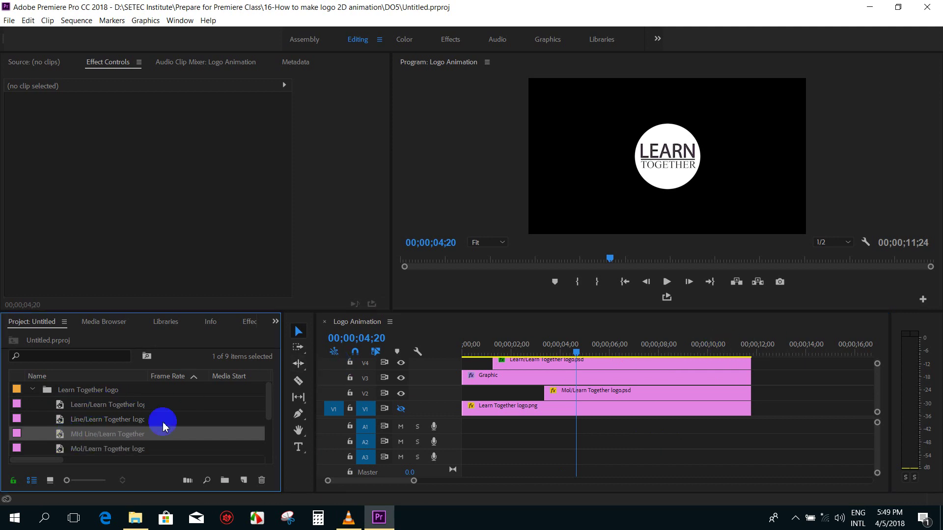
Step: Drop Line/Learn Together logo.psd onto V3 near 00;00;13;12 and select the new clip
scroll(98, 432, down, 3)
click(114, 421)
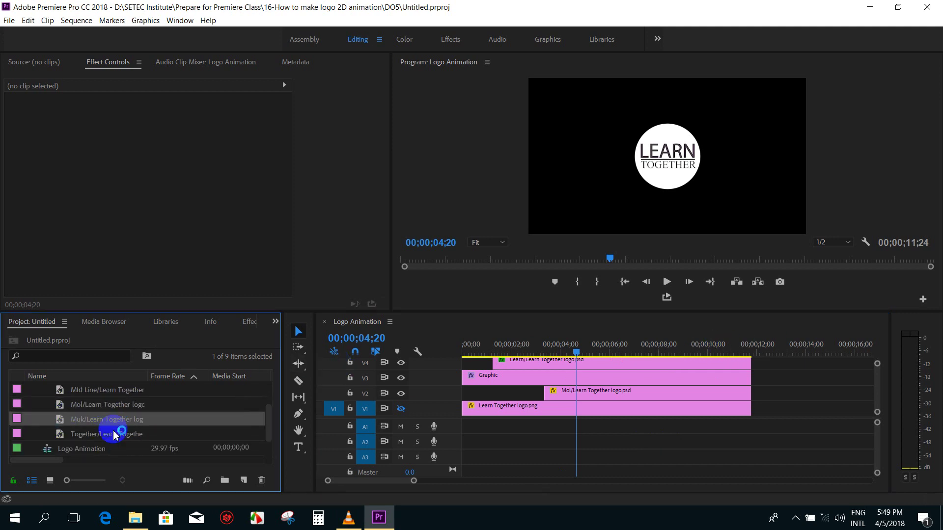
click(83, 433)
click(83, 410)
scroll(105, 410, up, 1)
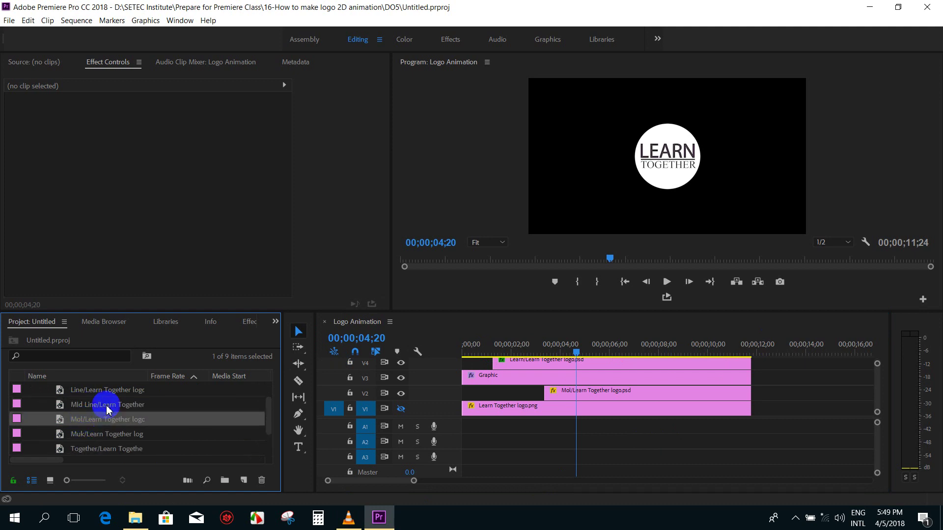
scroll(108, 410, up, 1)
click(82, 405)
drag(827, 324, 786, 379)
click(792, 344)
click(827, 396)
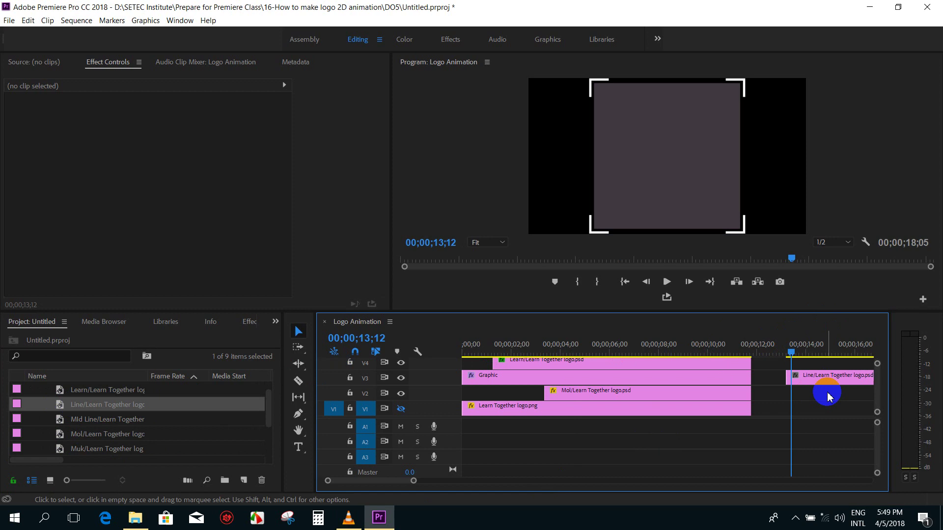
click(815, 378)
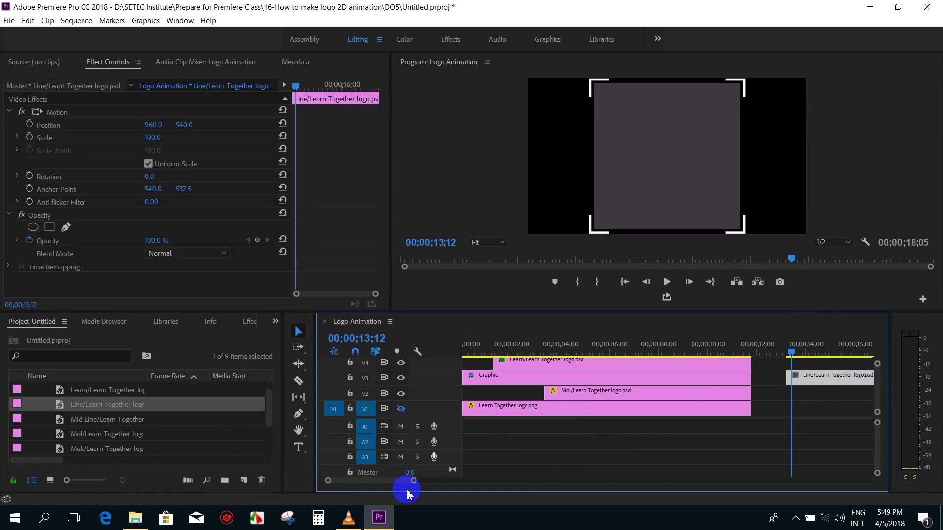
Step: Compare the corner brackets against the reference video, then return to Premiere
click(349, 519)
click(400, 191)
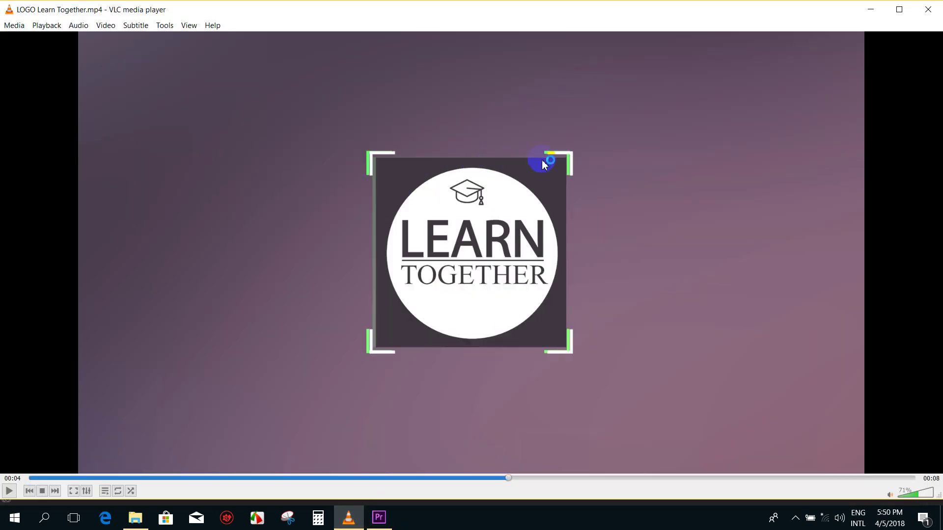
click(378, 517)
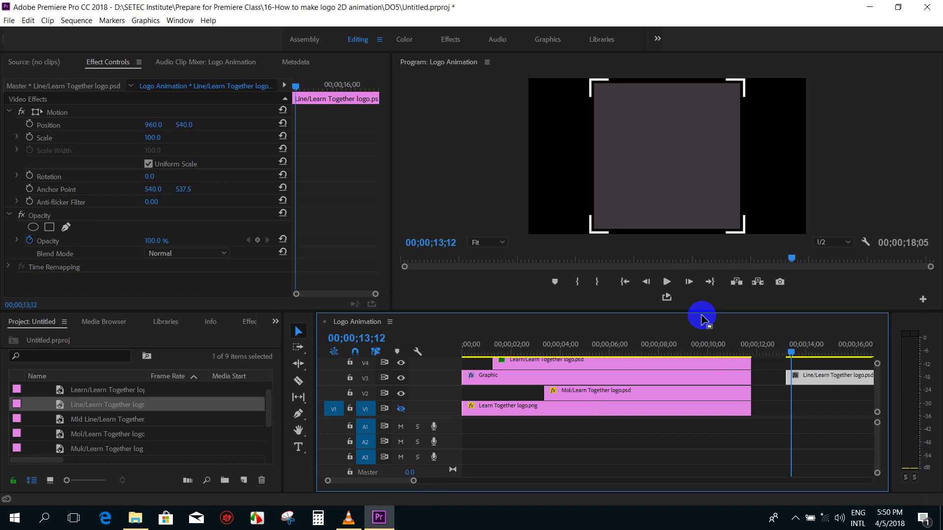
Step: Move the Line clip to V6, trim both its ends, and park it around 00;00;14 past the other clips
drag(701, 310, 701, 231)
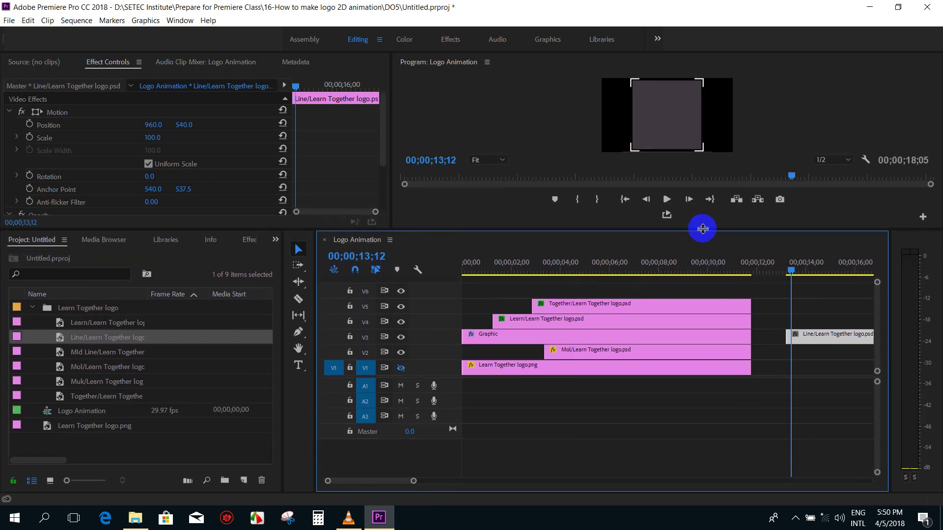
key(minus)
mouse_move(653, 343)
mouse_down()
mouse_move(516, 274)
mouse_move(525, 265)
mouse_up()
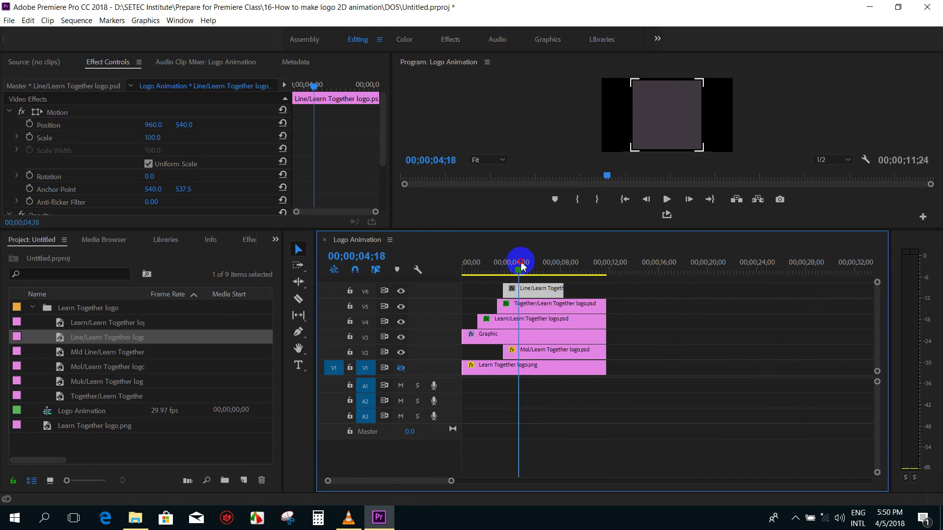
drag(568, 287, 605, 288)
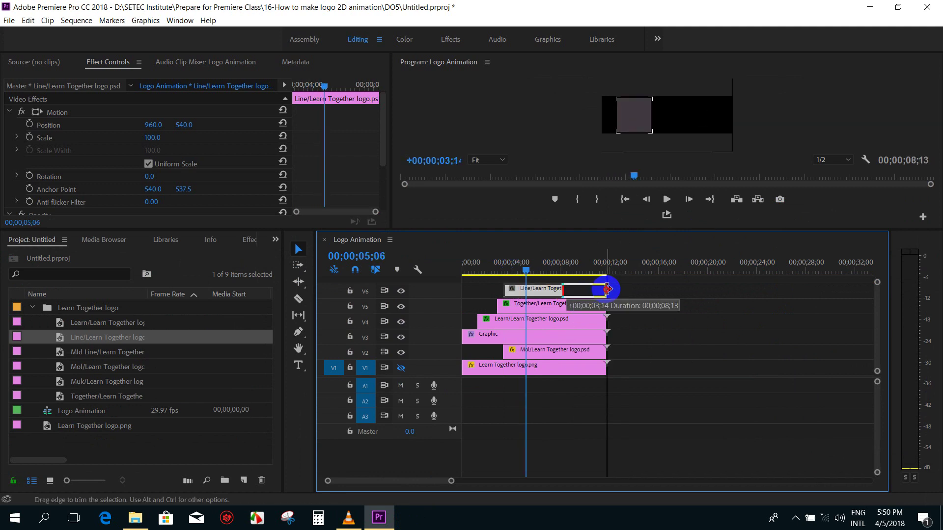
drag(513, 291, 521, 290)
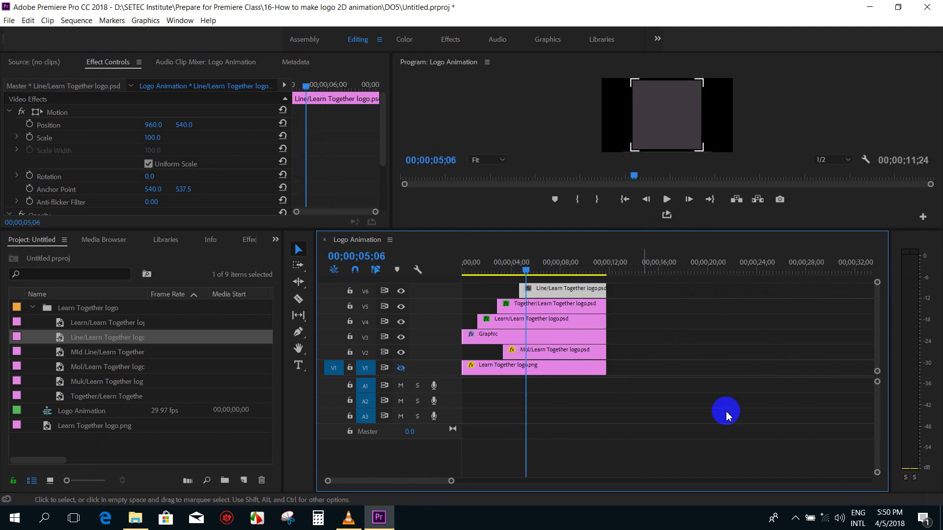
mouse_move(569, 290)
mouse_down()
mouse_move(666, 292)
mouse_move(515, 353)
mouse_move(504, 309)
mouse_up()
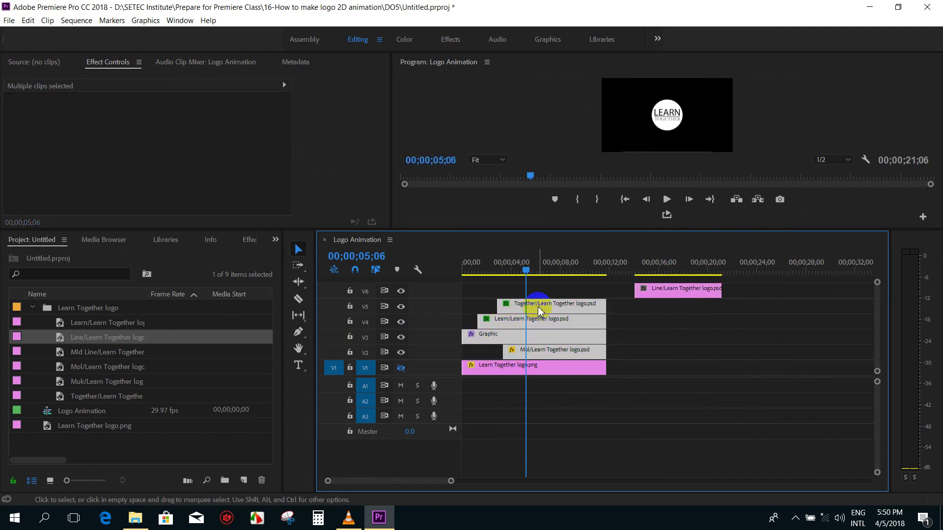
Step: Shift the V2–V5 logo clips up one track and drop the Line clip onto V2 near 4 seconds
drag(534, 307, 486, 290)
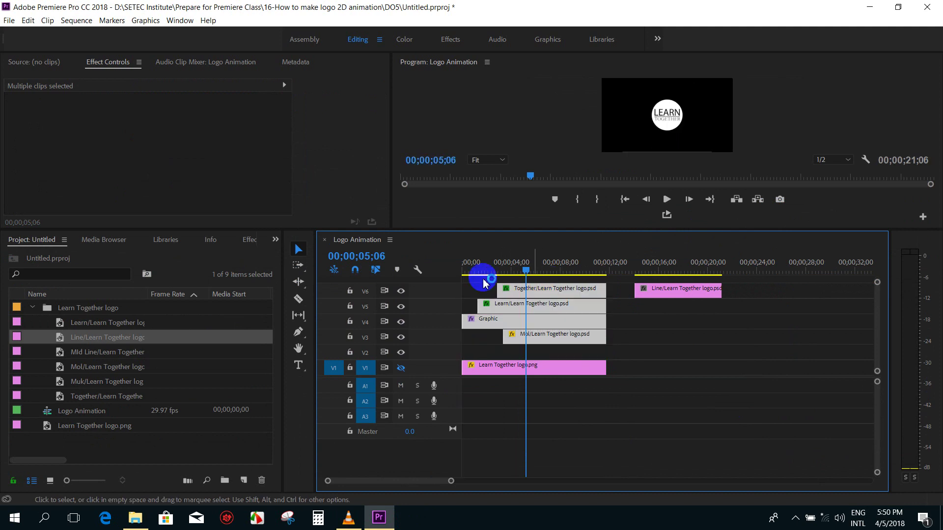
click(614, 353)
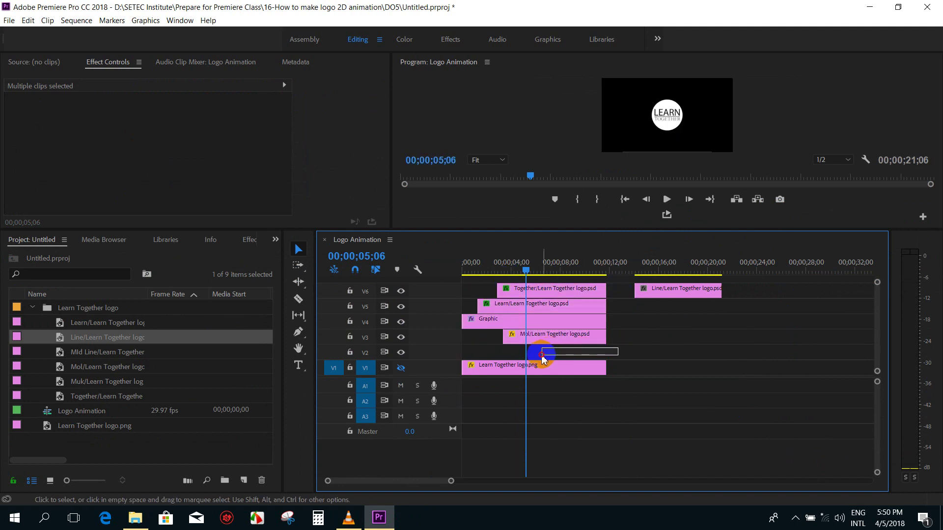
drag(667, 295, 551, 352)
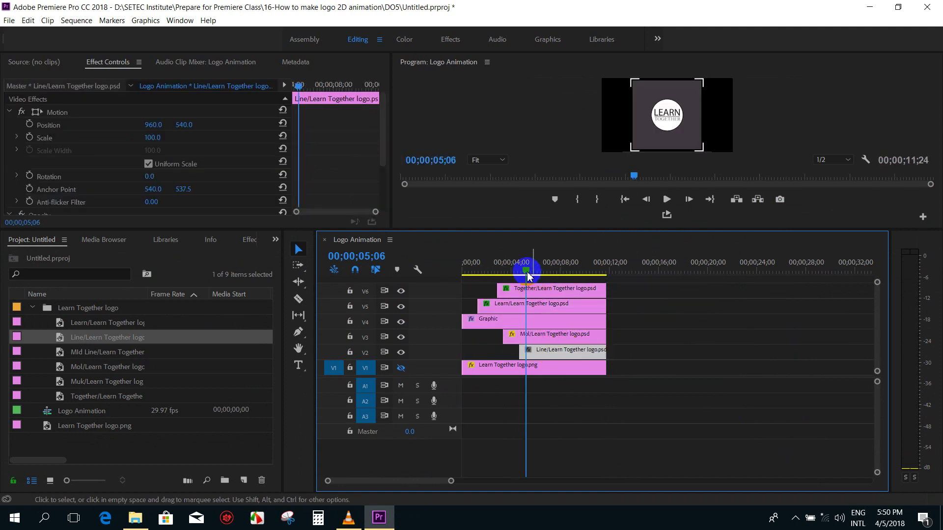
Step: Compare the sequence's intro timing around 3;22 against the VLC reference video
key(=)
key(=)
drag(549, 279, 638, 279)
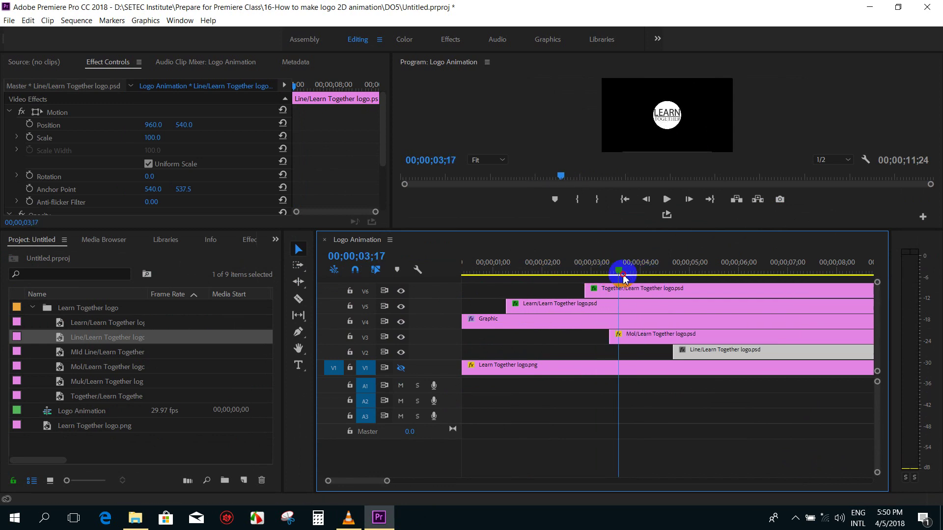
click(348, 517)
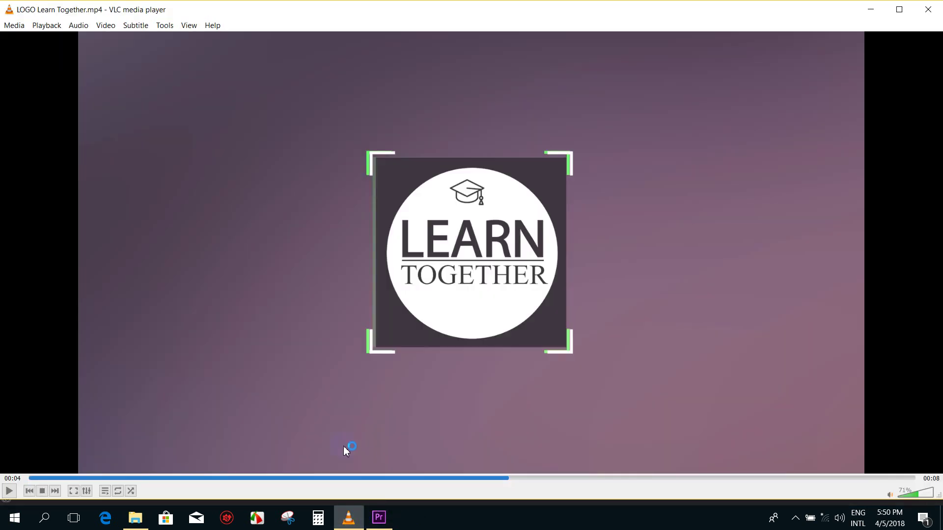
click(351, 484)
click(471, 297)
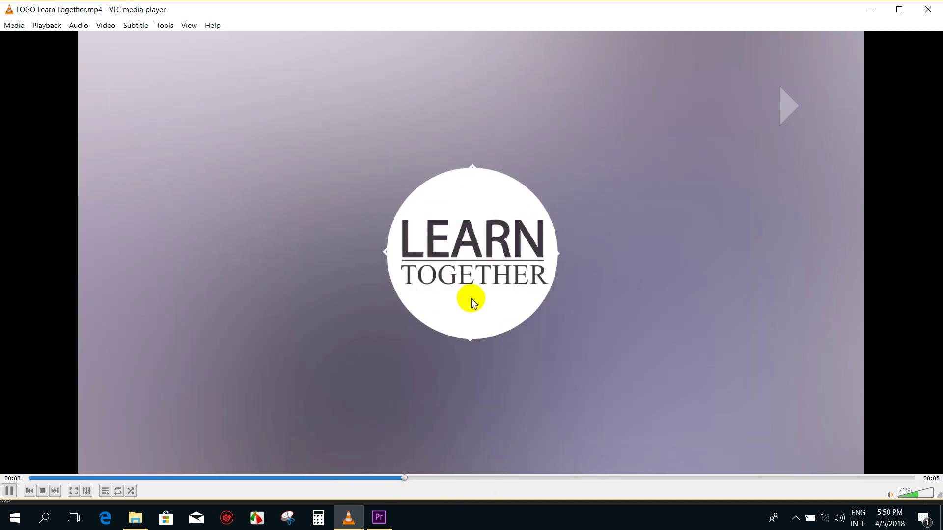
click(378, 517)
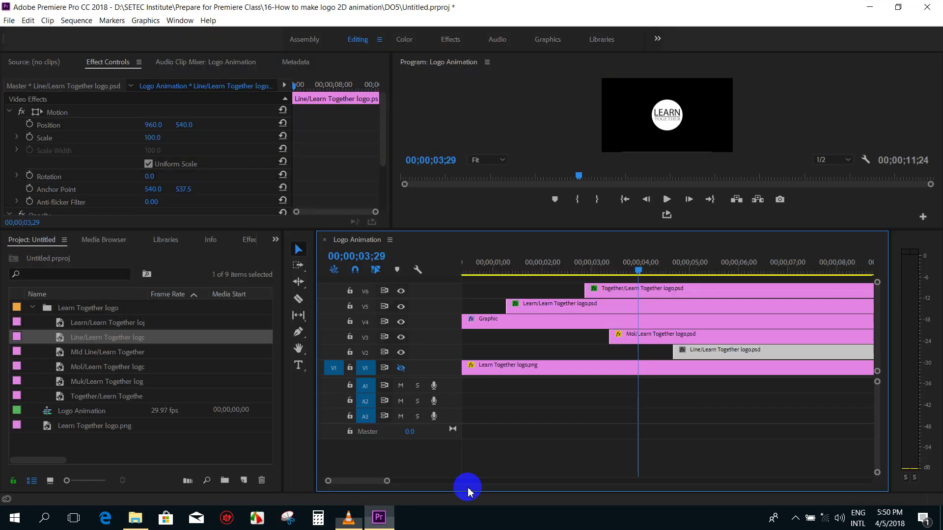
Step: Align the V2 Line clip to start at 03;25 and extend its end to match the other layers
drag(683, 357, 652, 355)
drag(626, 266, 641, 270)
key(=)
click(680, 357)
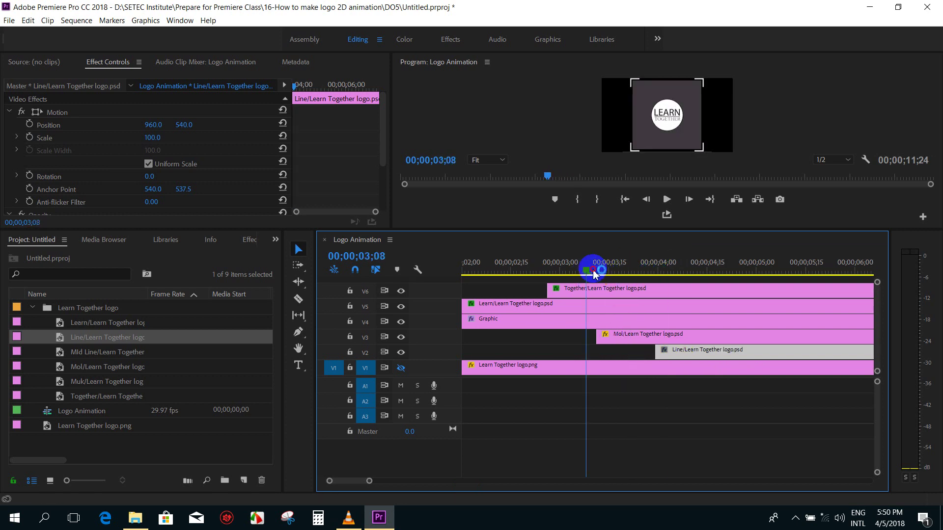
click(687, 355)
drag(687, 354, 653, 342)
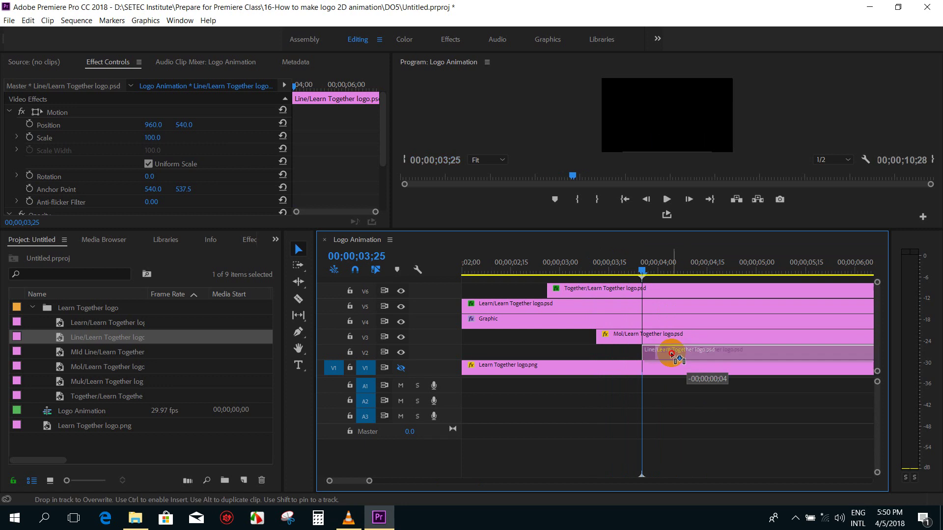
key(minus)
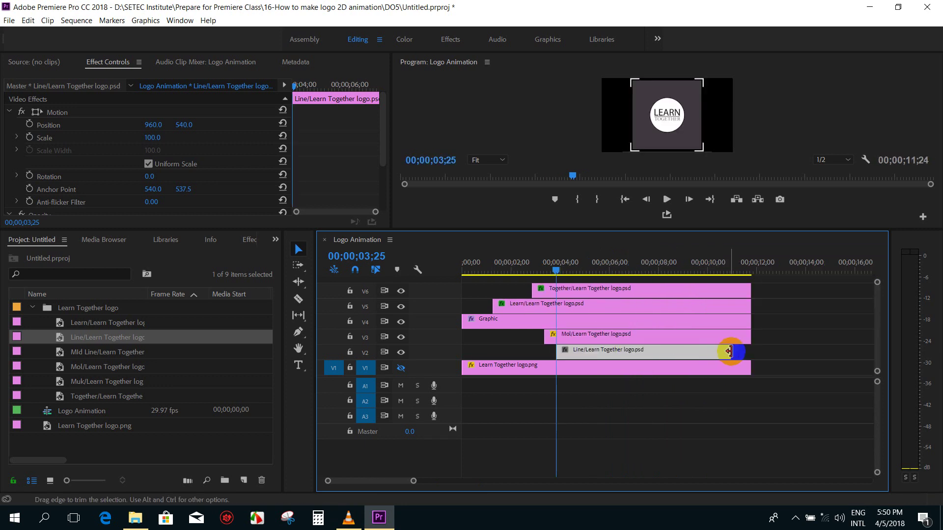
drag(731, 351, 752, 352)
Step: Drag the corner-bracket frame's Scale down from 100 toward 0
key(equal)
key(equal)
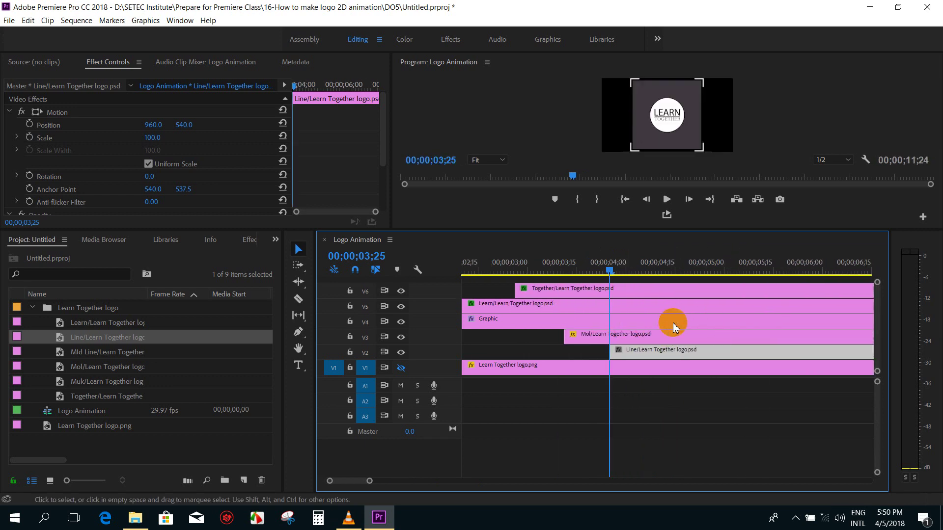
key(equal)
drag(152, 141, 162, 140)
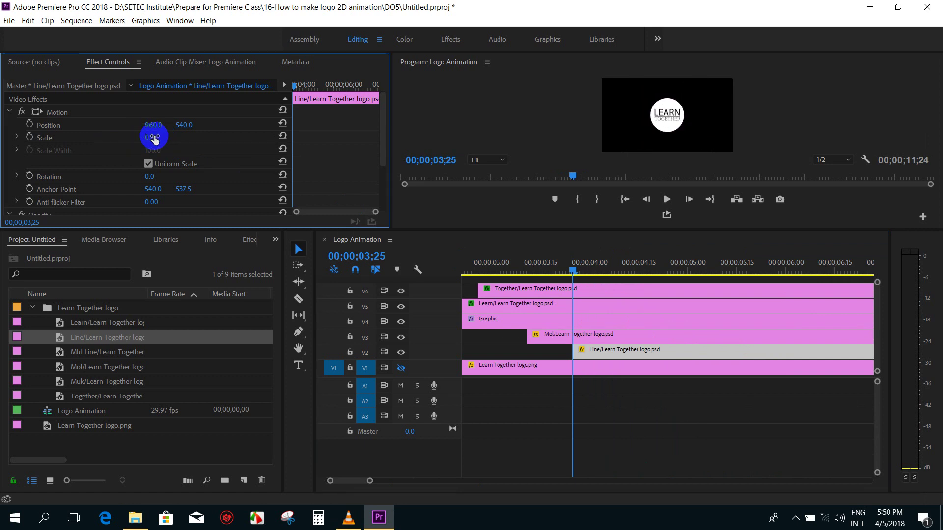
Step: Keyframe the frame's Scale at 0 on 03;25 and at 60 on 03;28
click(30, 139)
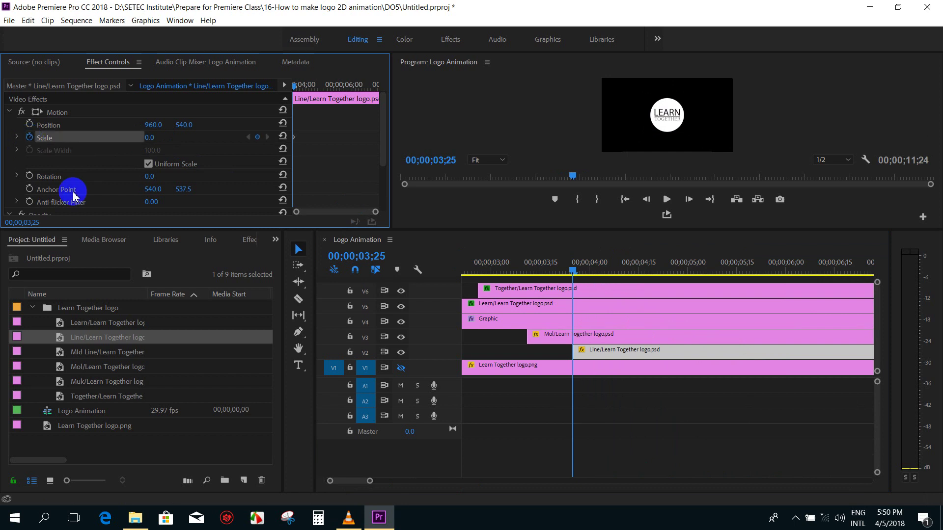
click(576, 278)
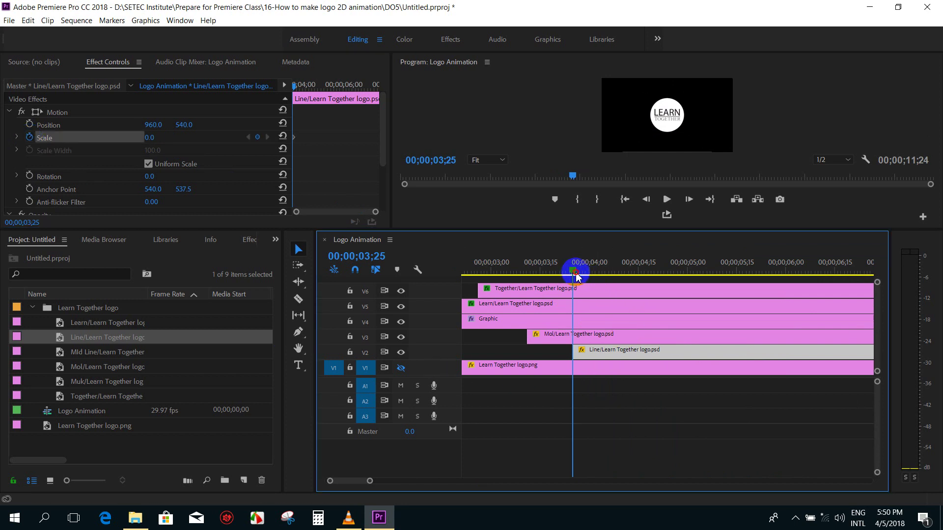
drag(580, 278, 585, 279)
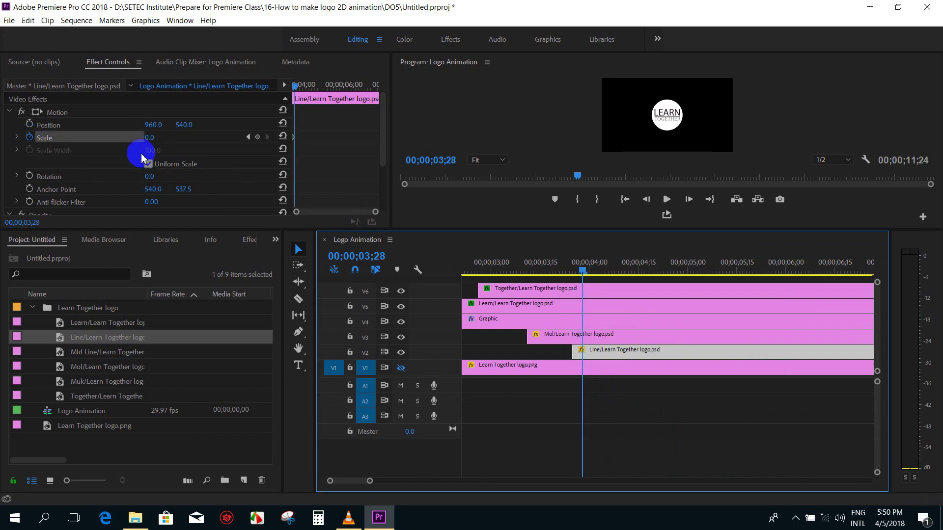
click(150, 138)
text(5)
key(Return)
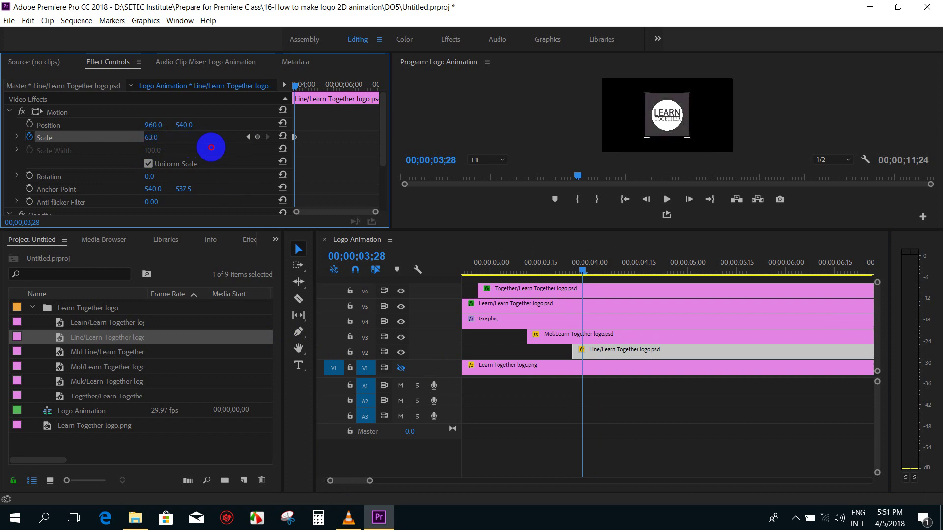
drag(212, 147, 214, 147)
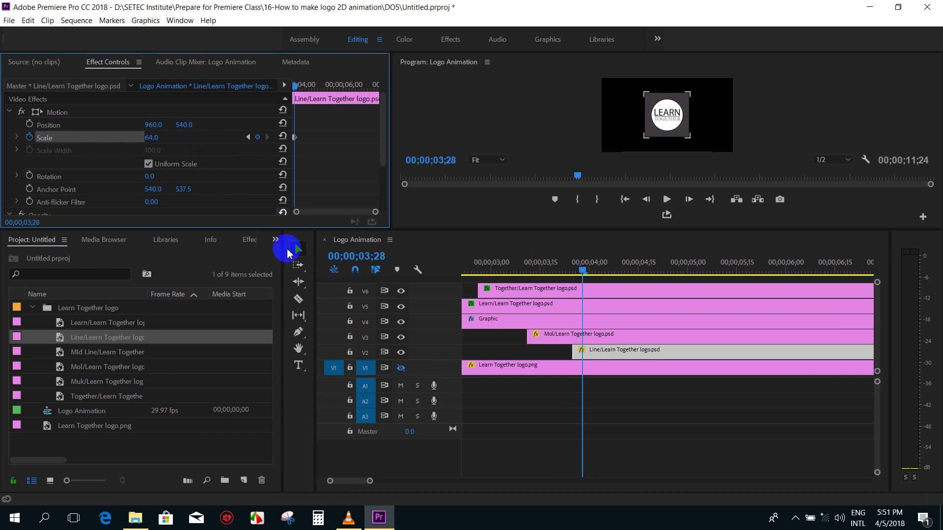
click(402, 373)
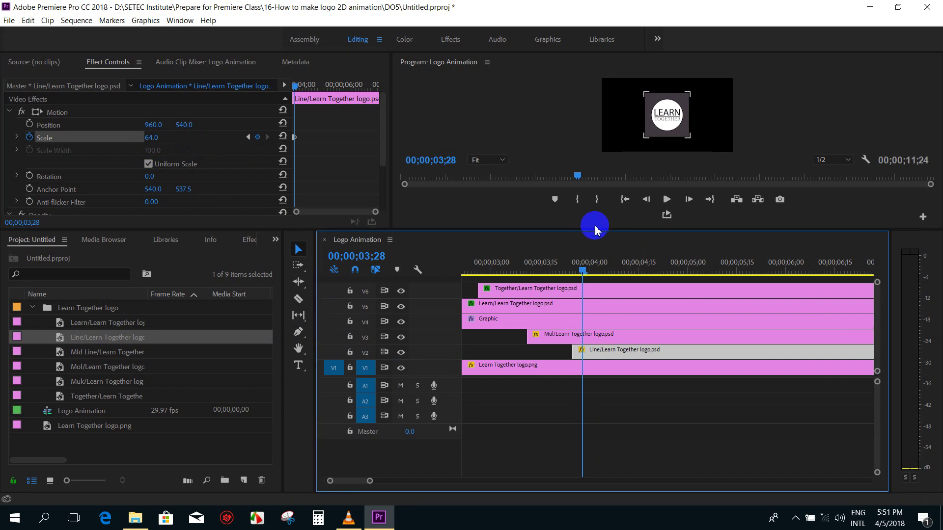
drag(593, 229, 595, 277)
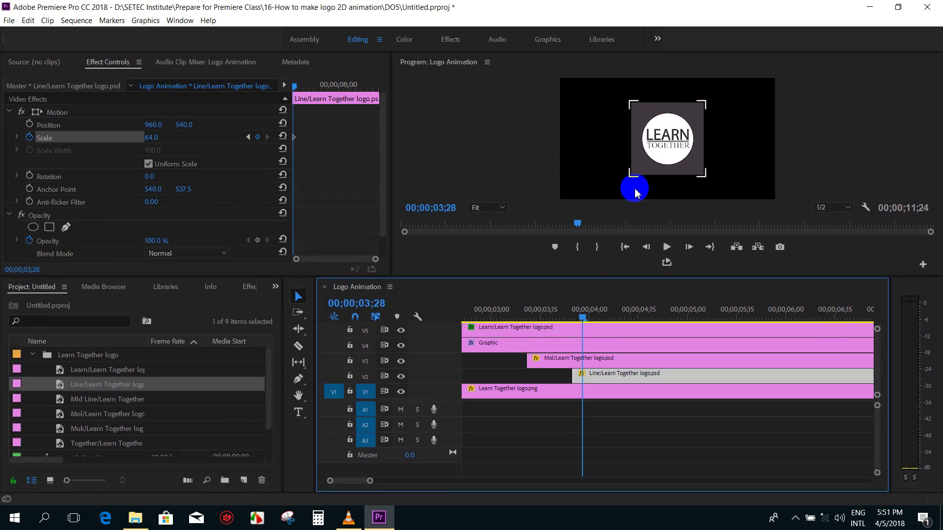
click(164, 164)
mouse_move(146, 139)
mouse_down()
mouse_move(130, 149)
mouse_move(154, 152)
mouse_up()
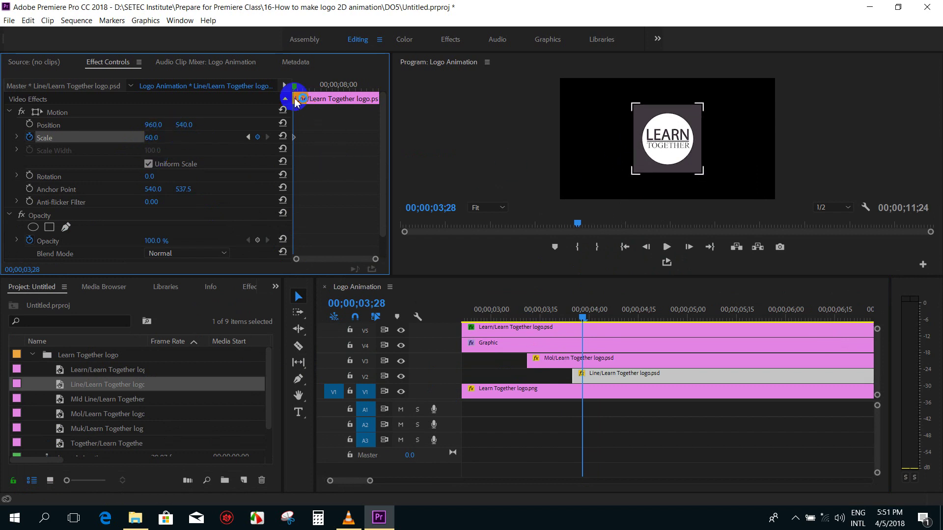
Step: Add a settling Scale keyframe of about 50 at 04;01 and hide the V1 track's output
key(=)
click(313, 90)
drag(312, 93, 309, 90)
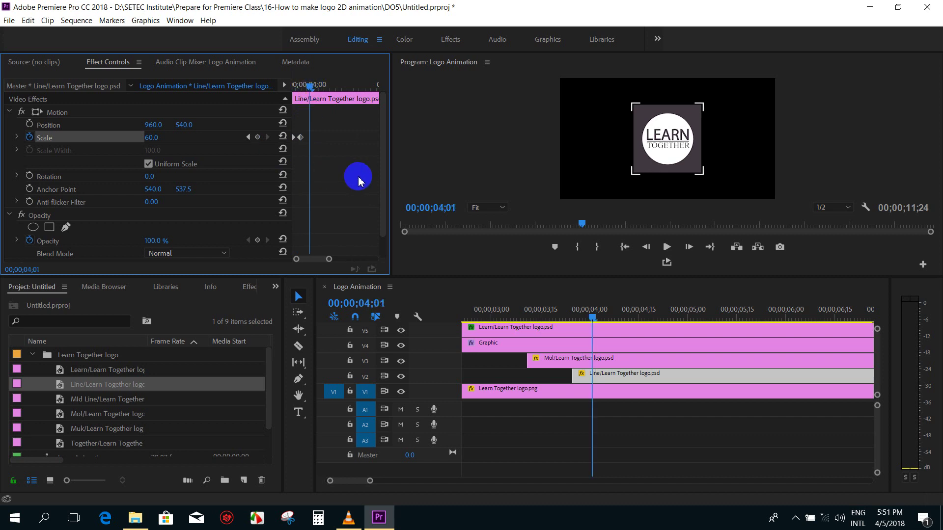
drag(145, 138, 126, 142)
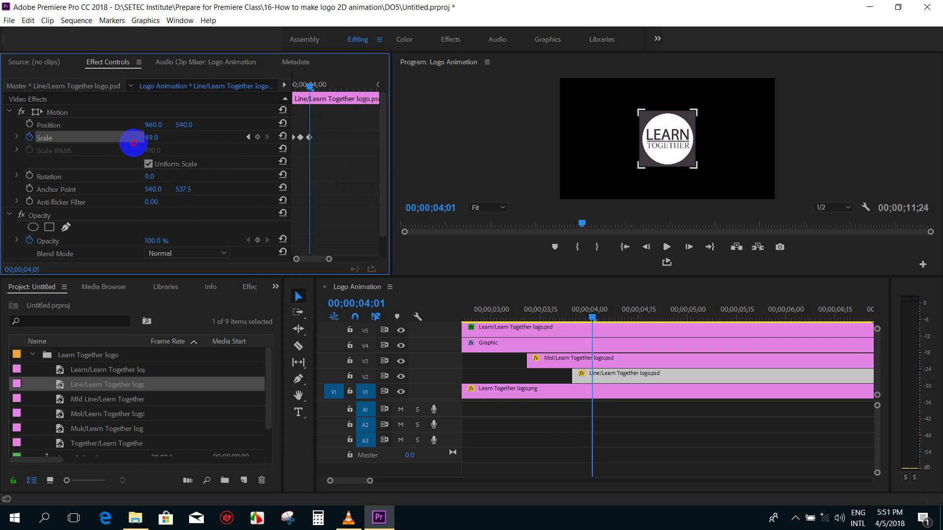
drag(592, 317, 480, 319)
click(400, 391)
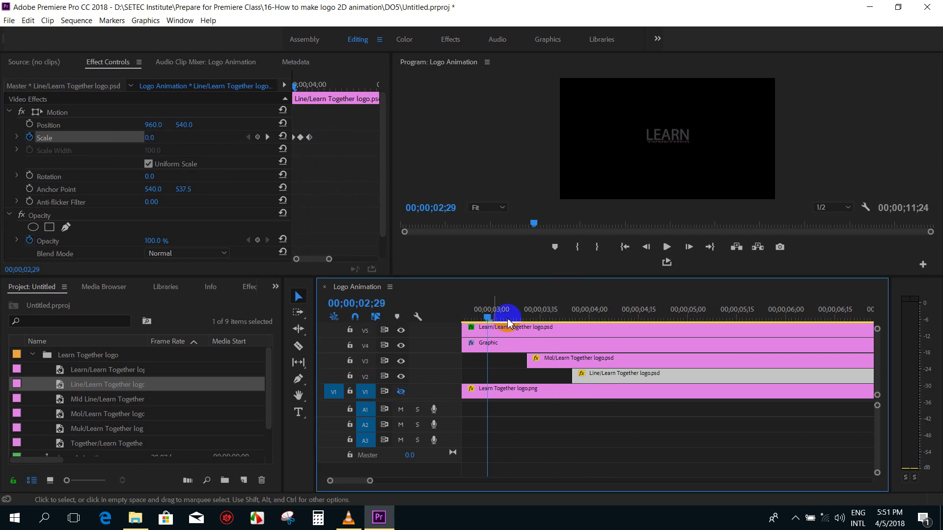
Step: Scrub the scale-in and push the last Scale keyframe a little later
drag(546, 319, 589, 316)
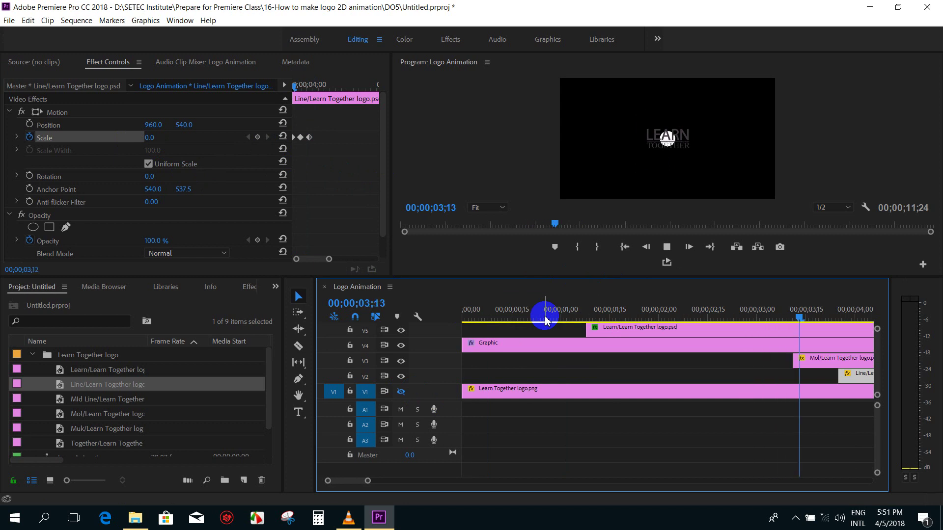
key(minus)
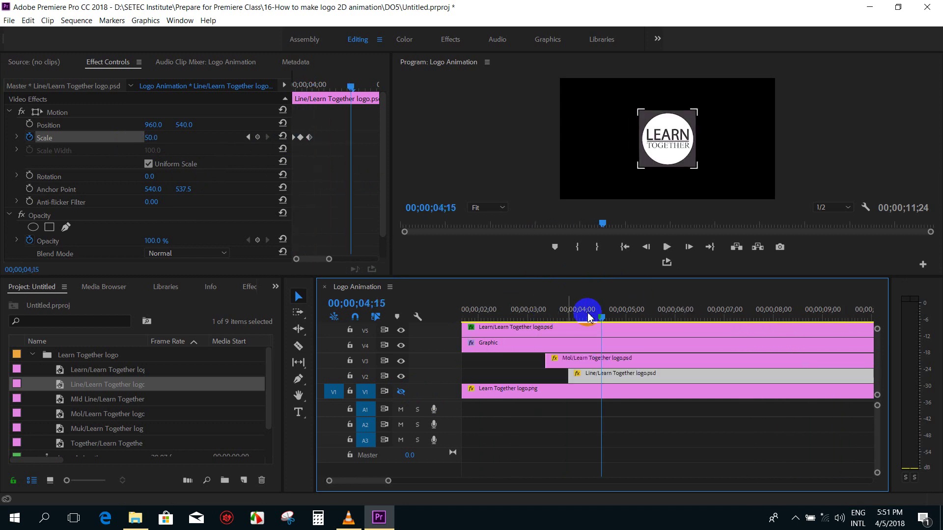
mouse_move(588, 315)
mouse_down()
mouse_move(572, 322)
mouse_move(584, 320)
mouse_up()
click(319, 155)
drag(319, 155, 302, 137)
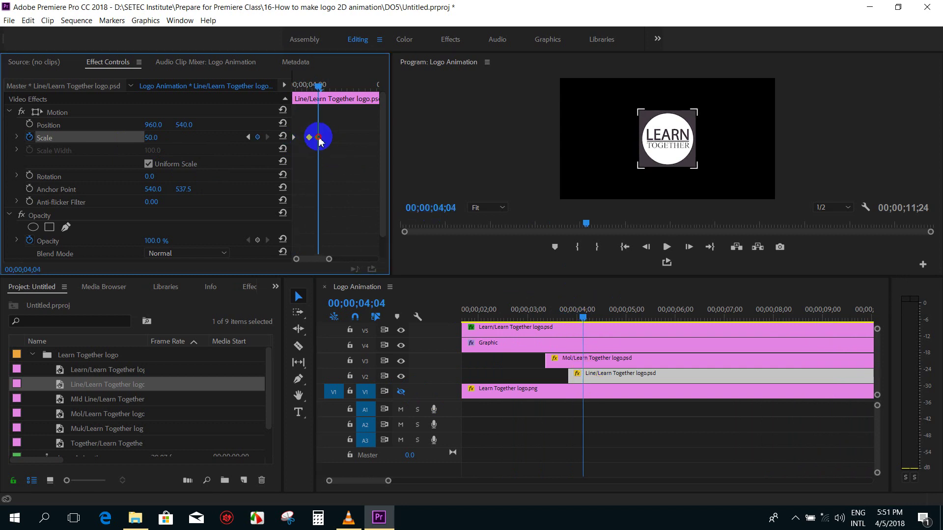
drag(320, 142, 326, 142)
Step: Play back the pop-in animation from 02;20 to review its timing
drag(318, 86, 276, 91)
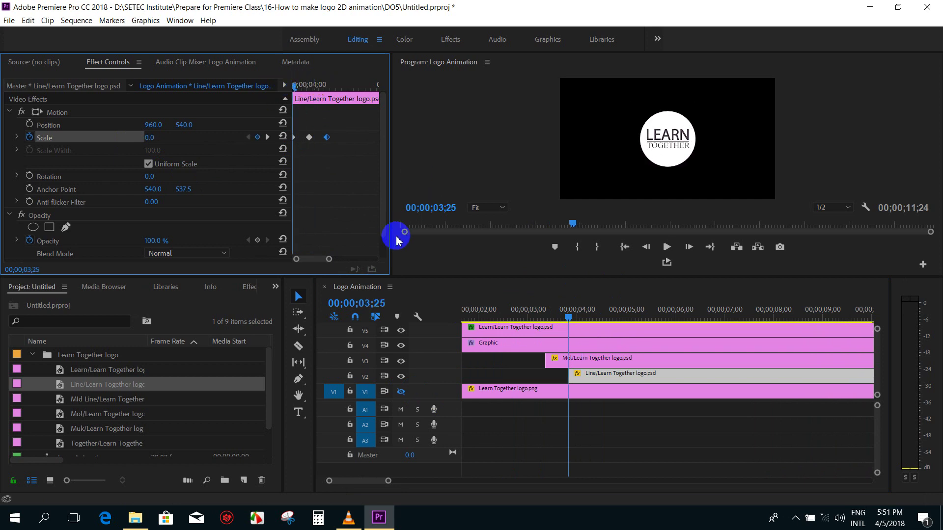
click(511, 310)
key(space)
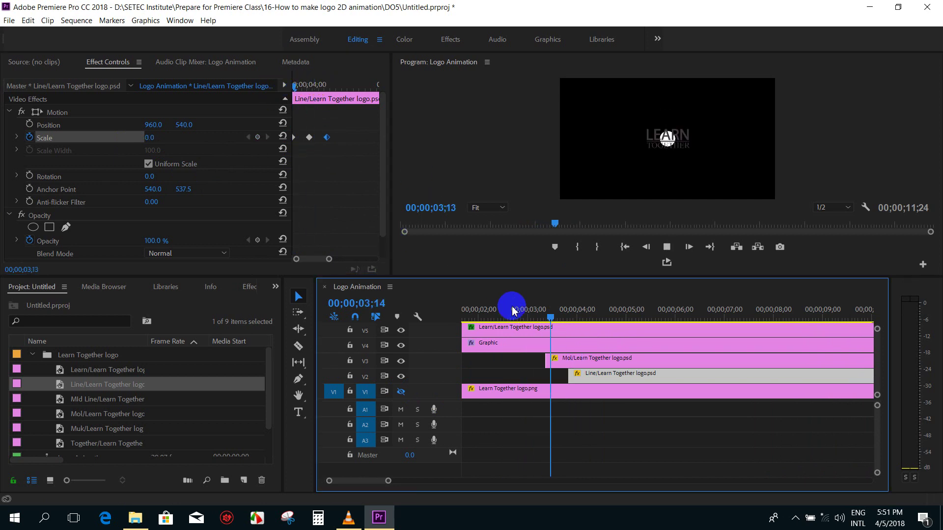
key(space)
click(591, 335)
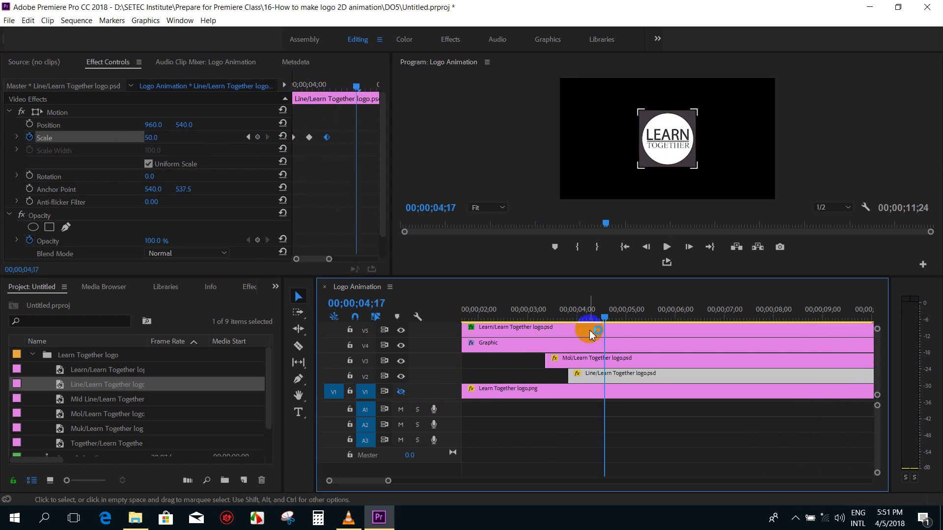
click(569, 315)
drag(571, 315, 591, 321)
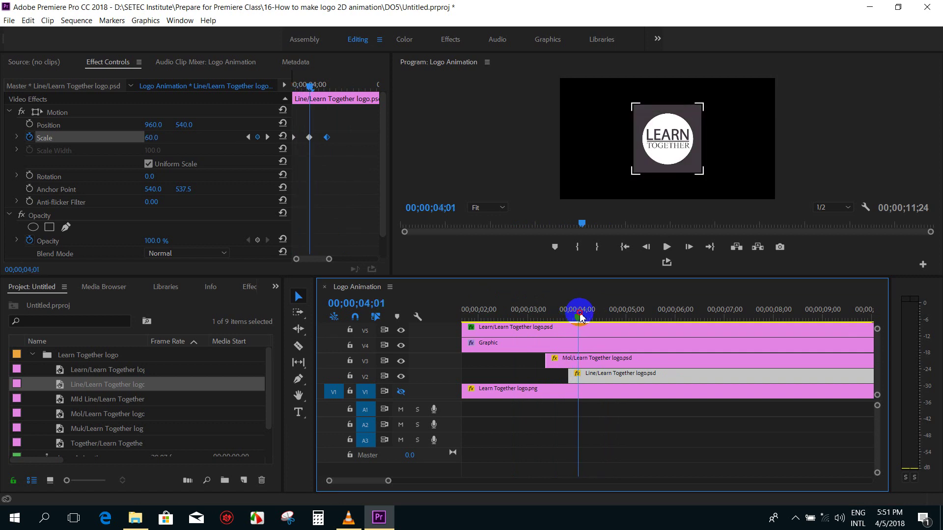
Step: Move the final Scale keyframe to 04;28 and play the retimed animation
click(332, 145)
click(354, 160)
key(minus)
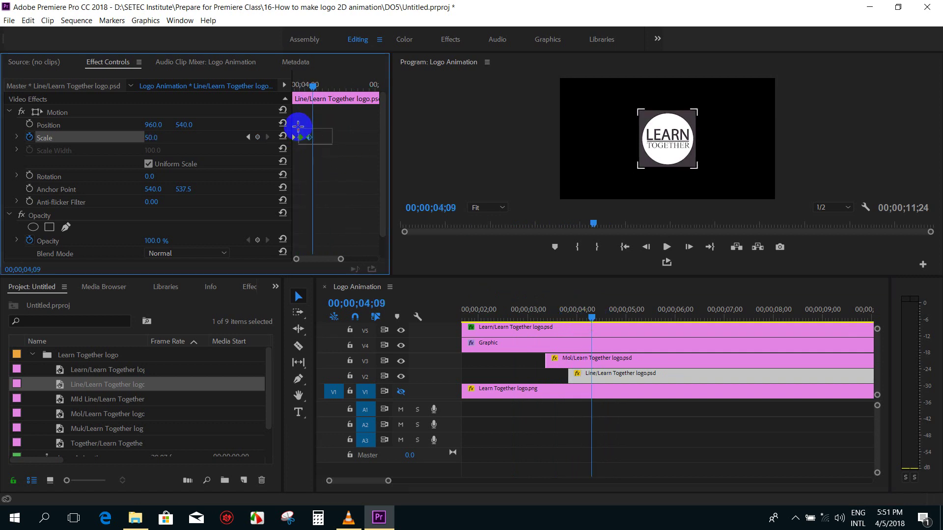
drag(309, 137, 351, 138)
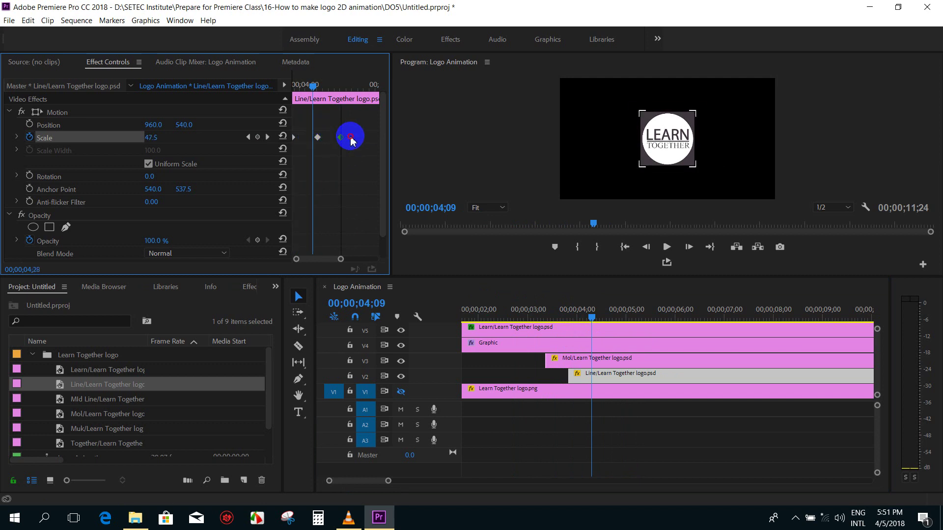
click(561, 309)
key(space)
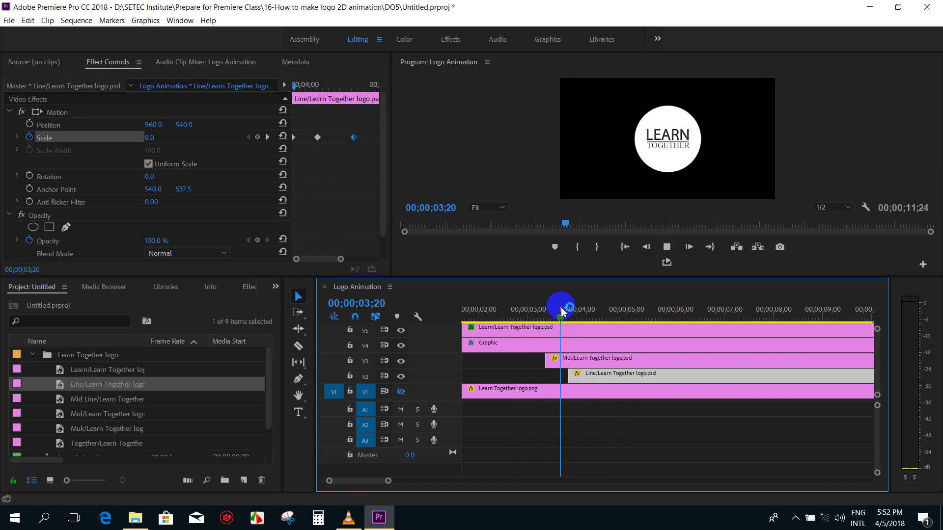
key(space)
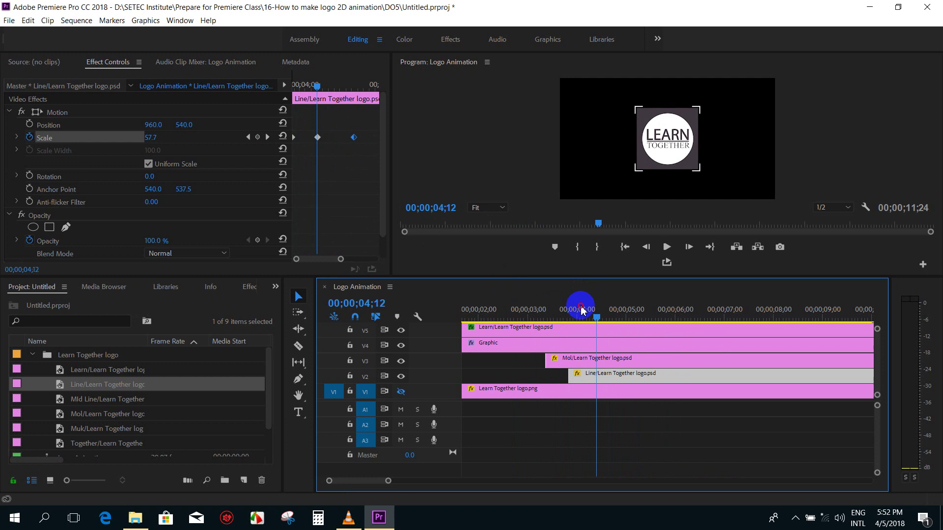
drag(594, 307, 546, 316)
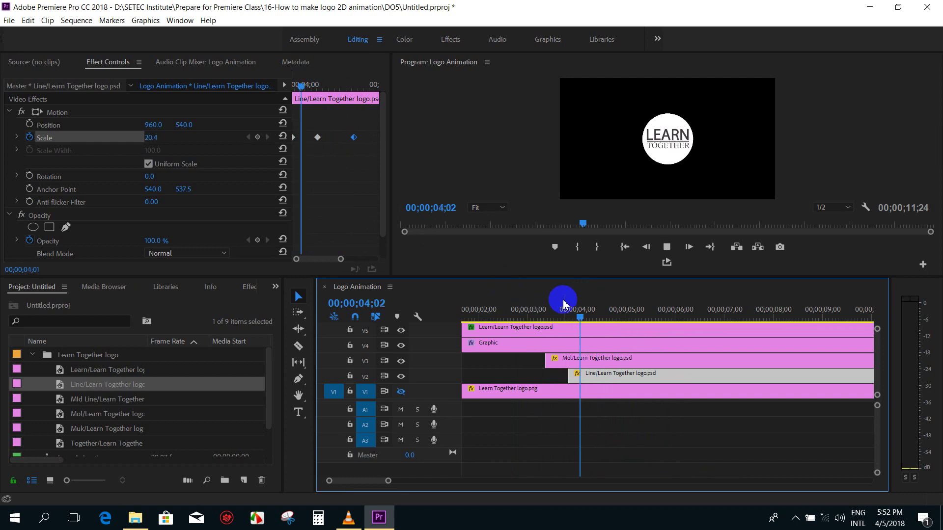
click(582, 305)
drag(582, 305, 564, 314)
Step: Slide the V2 Line clip earlier to start at 03;21 and preview the result
drag(585, 382, 579, 382)
key(space)
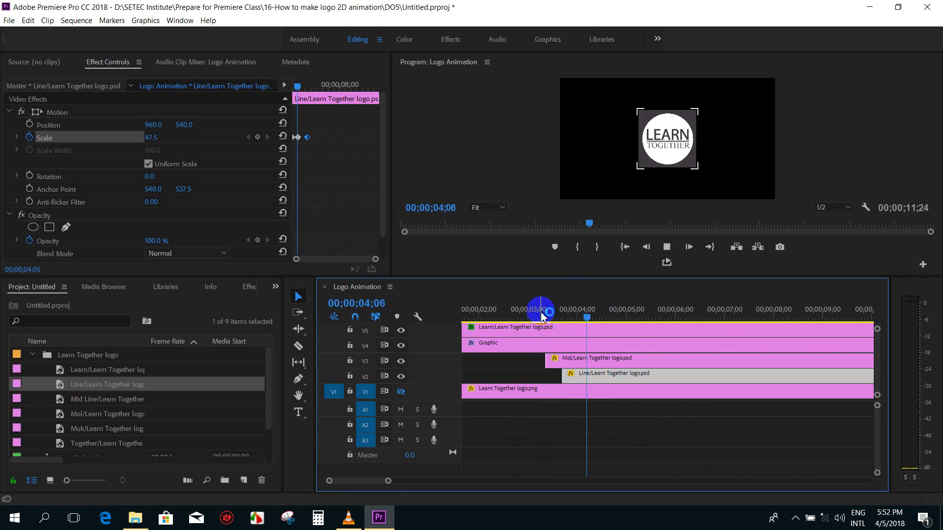
click(582, 316)
drag(582, 317, 563, 317)
click(580, 378)
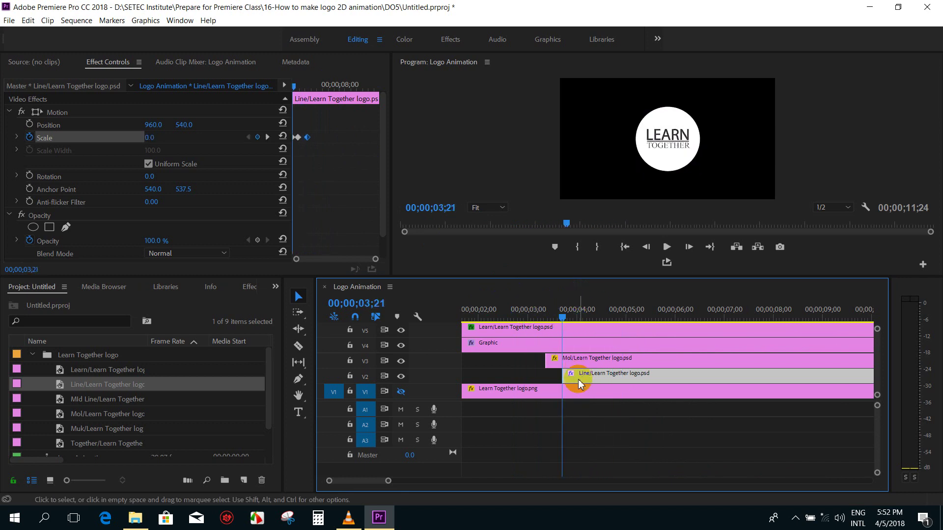
Step: Keyframe the frame's Rotation at 90° on 03;21 and 0° around 05;01
click(31, 176)
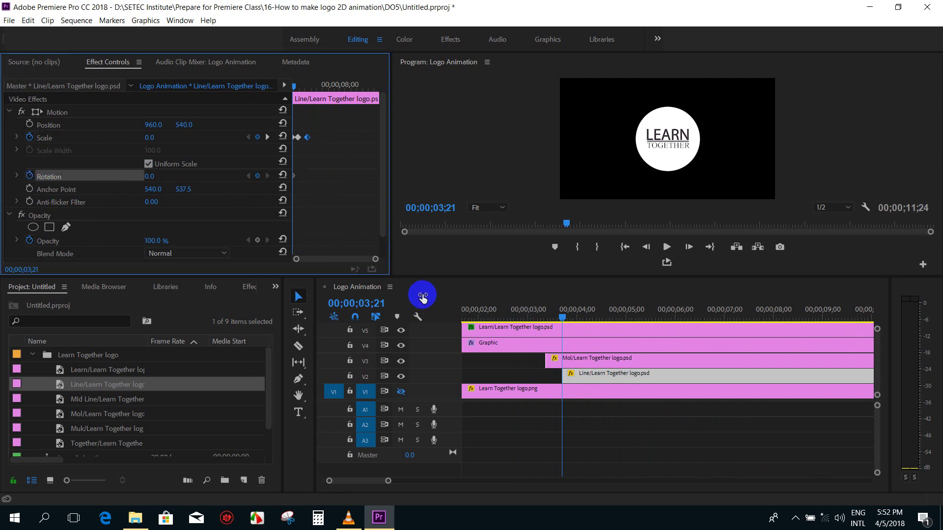
click(567, 316)
drag(566, 317, 630, 327)
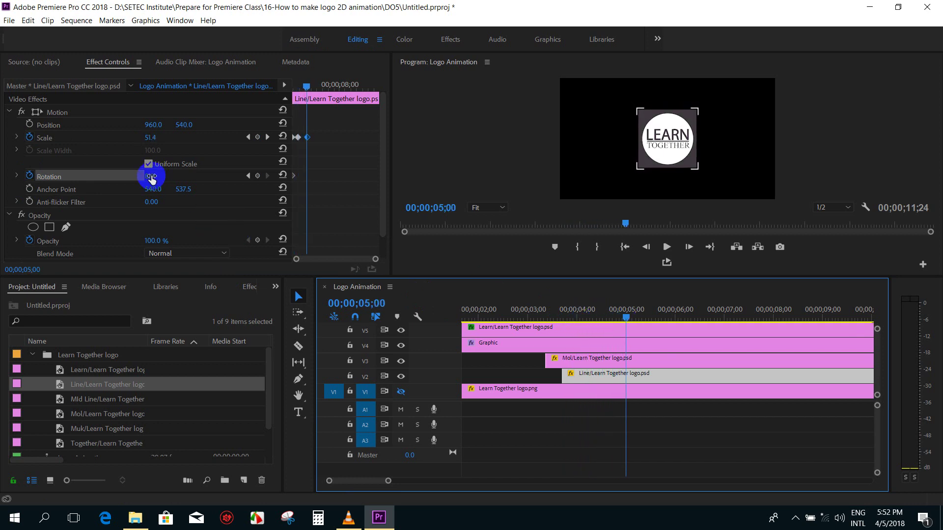
drag(575, 317, 562, 317)
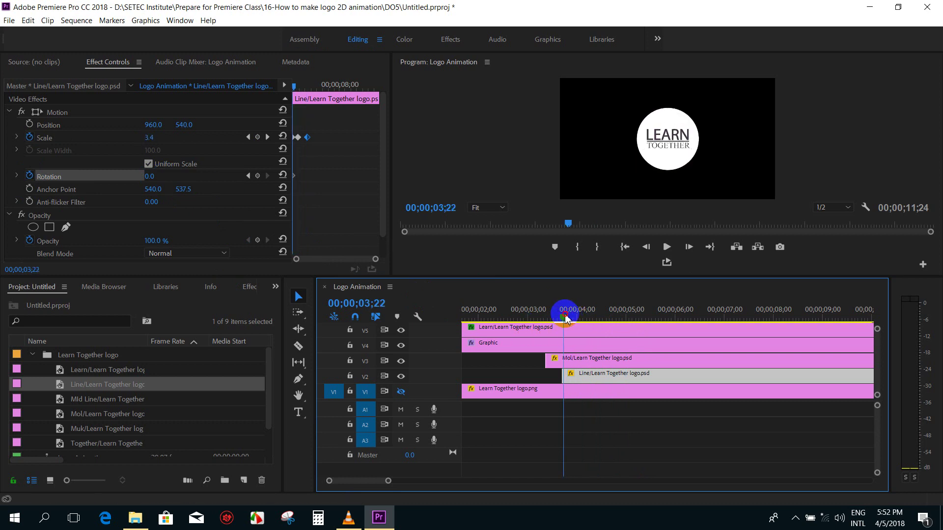
click(149, 176)
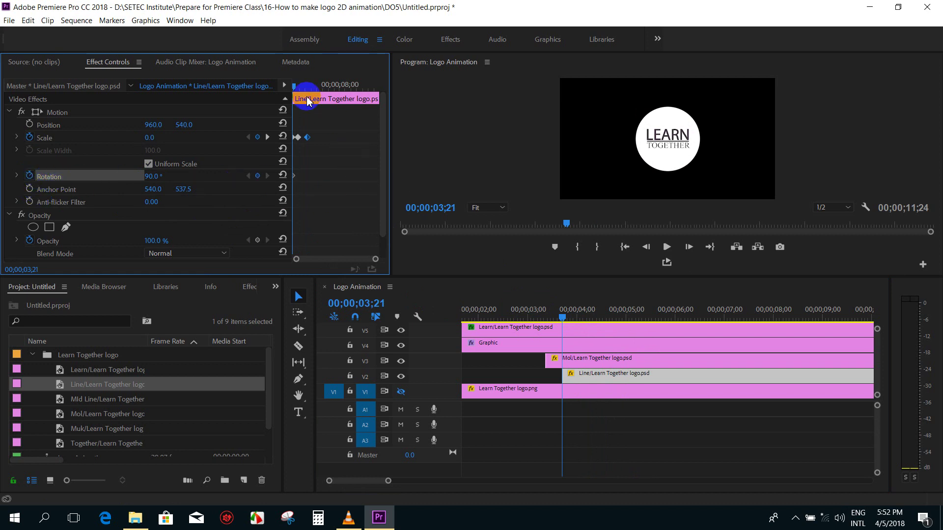
drag(563, 316, 627, 318)
click(165, 172)
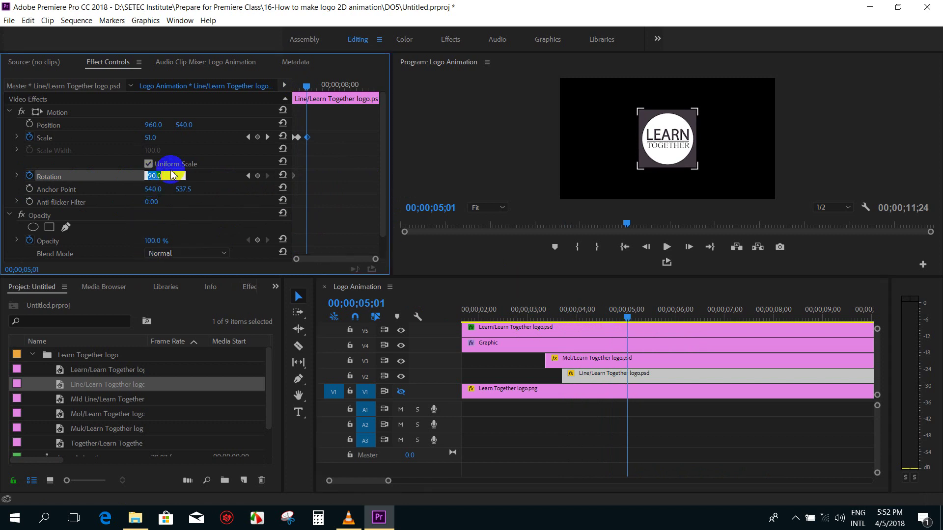
text(0)
Step: Scrub and play the spinning scale-in, then bring up the reference logo video
click(511, 311)
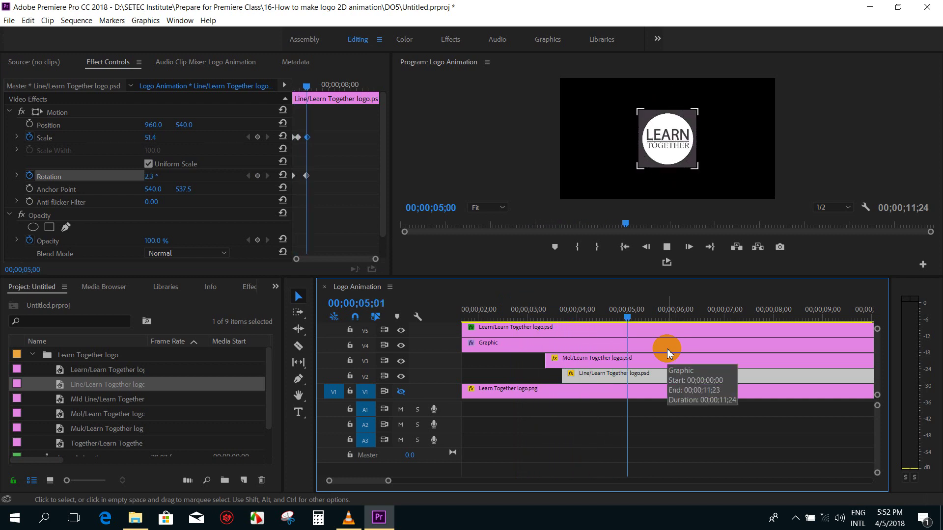
mouse_move(570, 315)
mouse_down()
mouse_move(550, 316)
mouse_move(583, 316)
mouse_up()
click(339, 177)
click(303, 175)
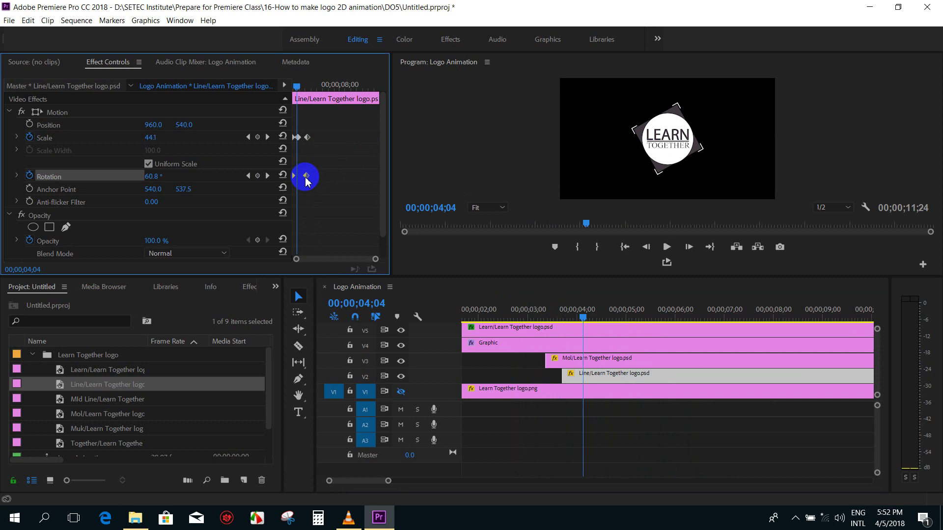
click(542, 314)
key(space)
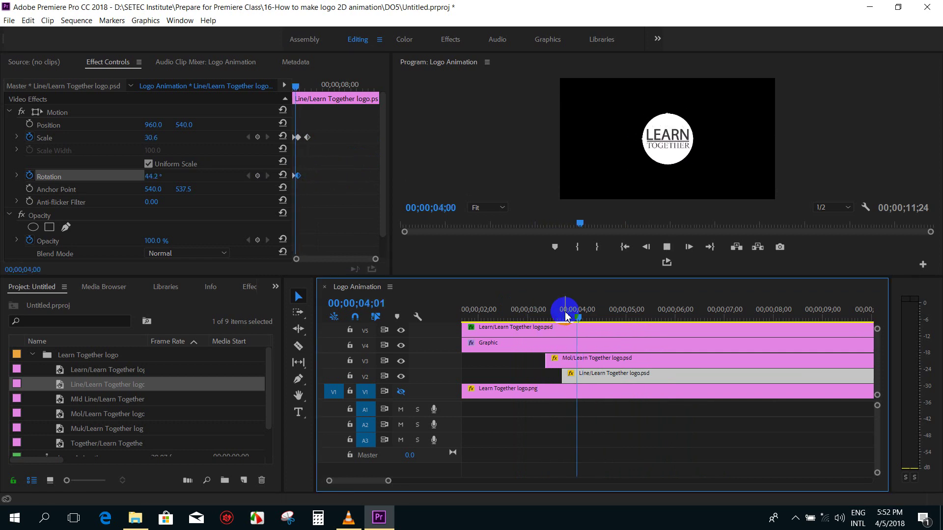
drag(554, 314, 517, 316)
key(space)
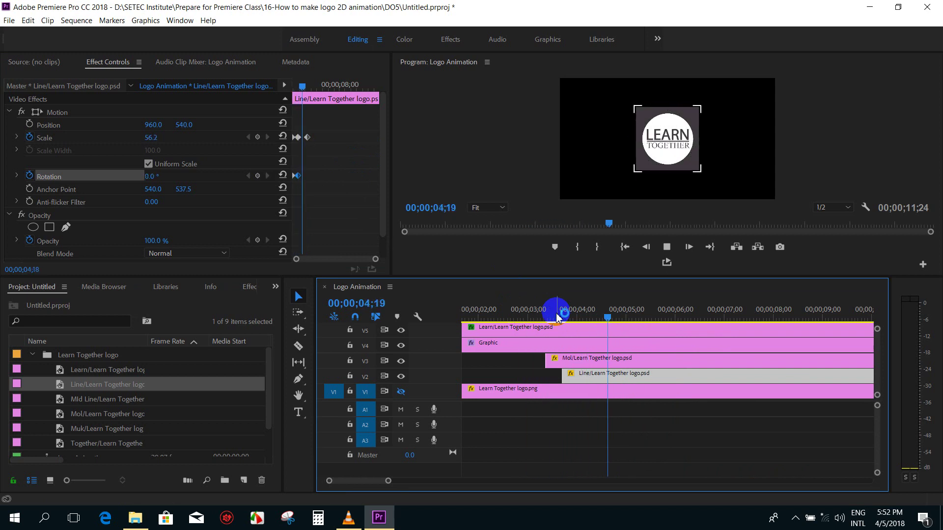
key(space)
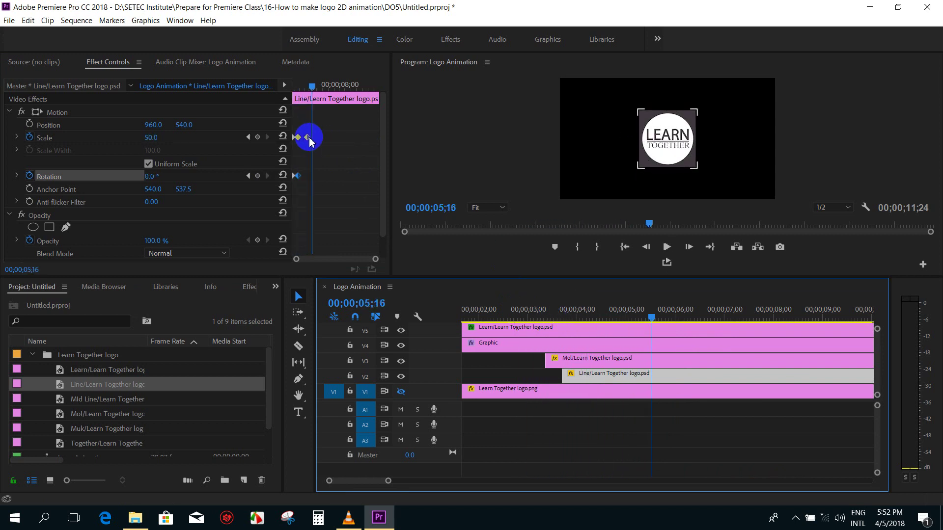
click(553, 315)
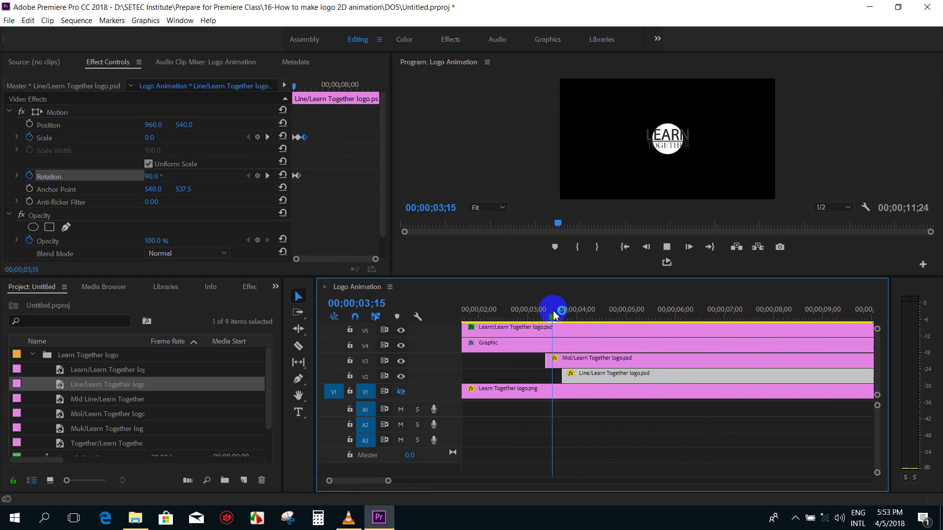
click(419, 480)
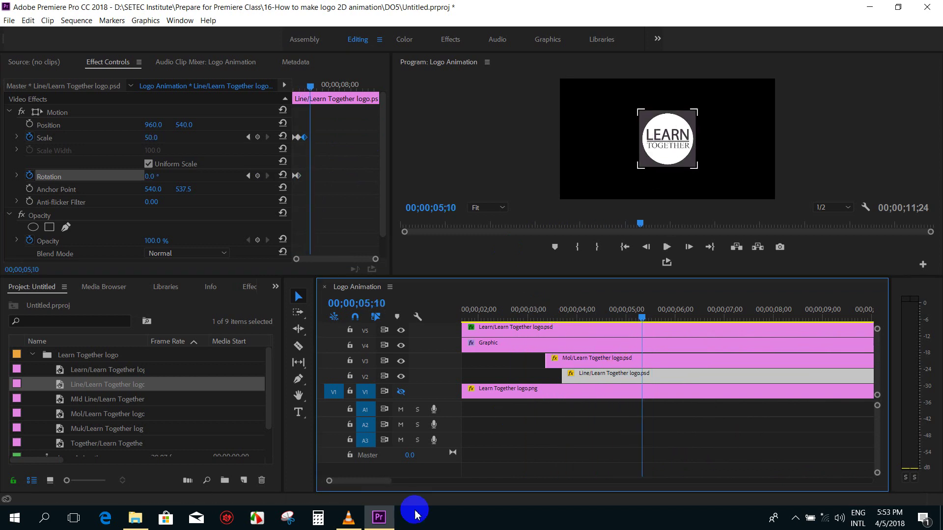
click(349, 517)
drag(352, 478, 356, 480)
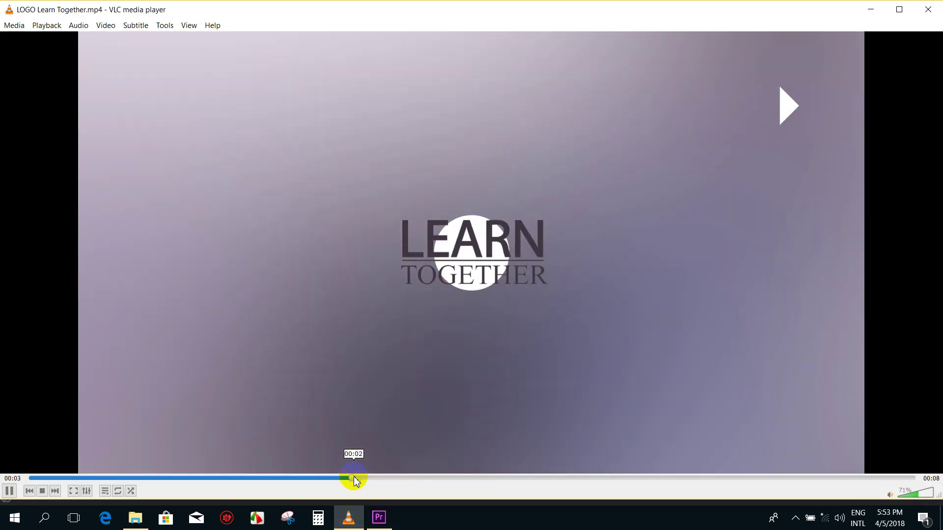
key(space)
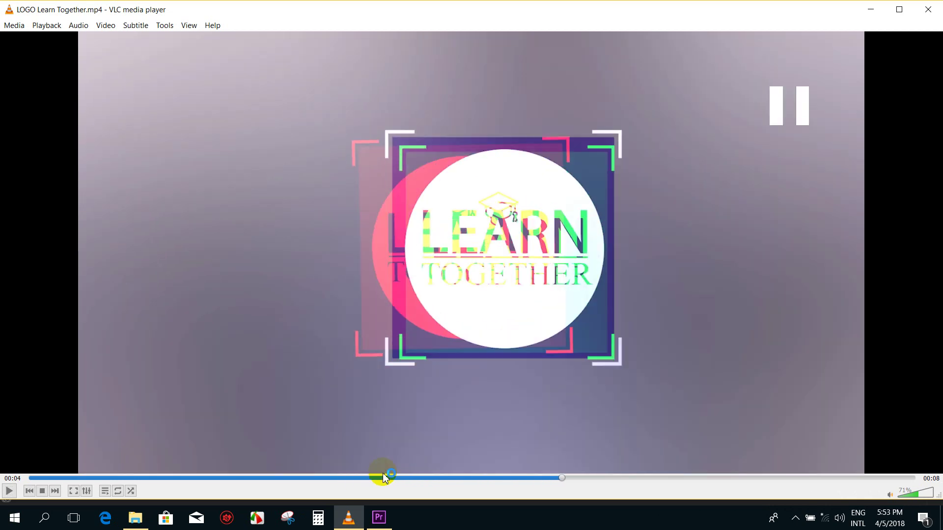
click(382, 478)
key(space)
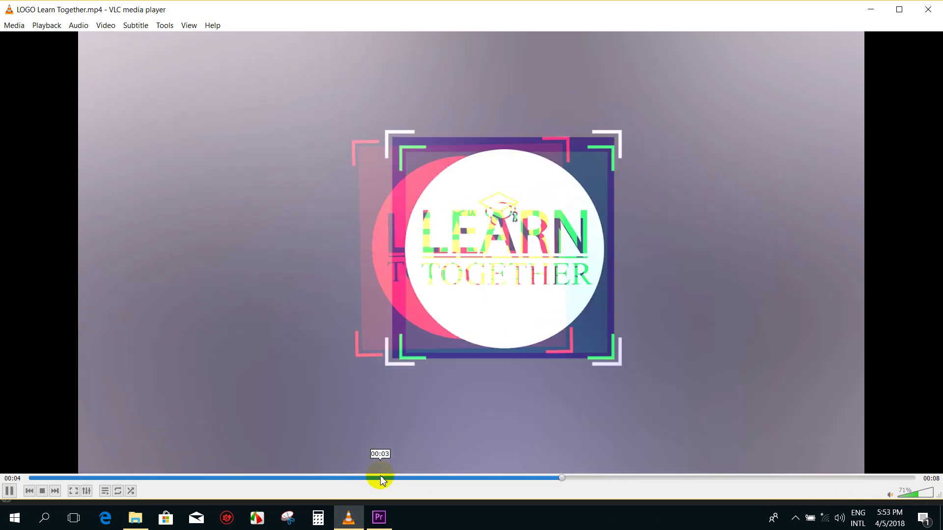
click(381, 477)
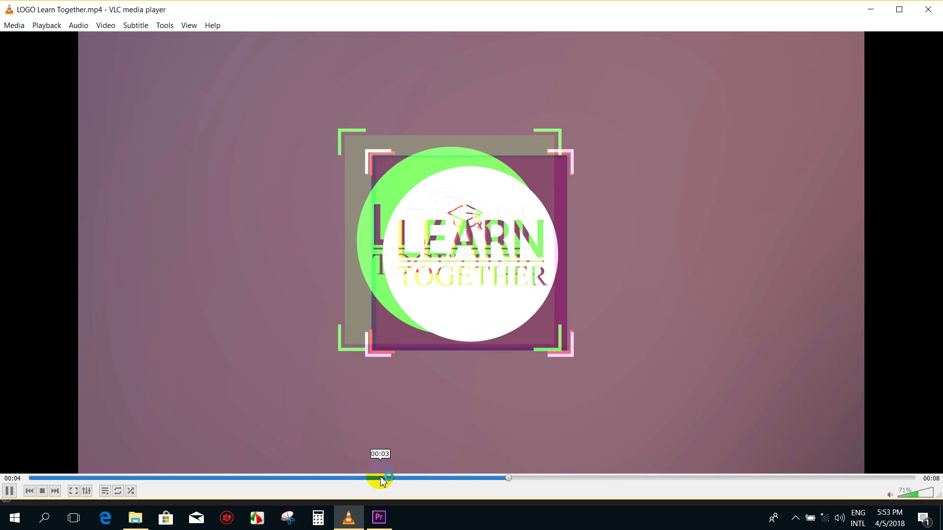
click(395, 217)
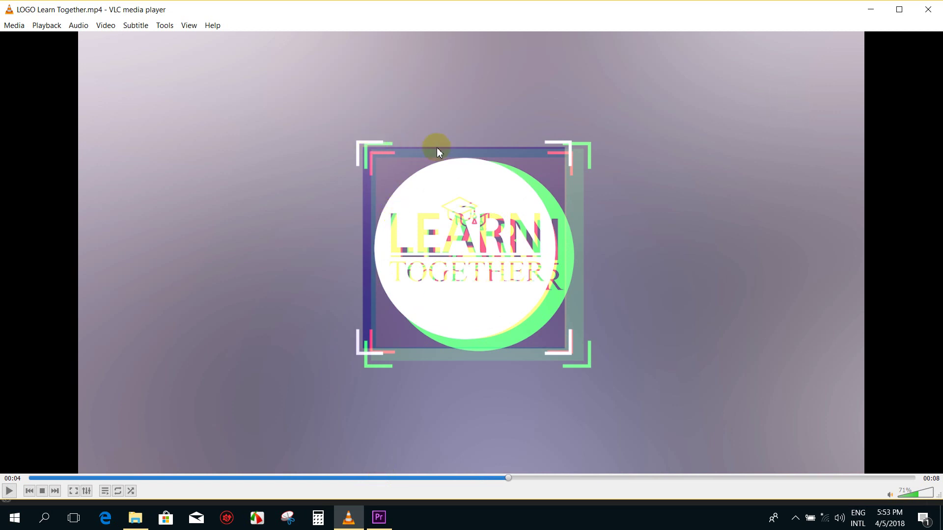
click(374, 478)
key(space)
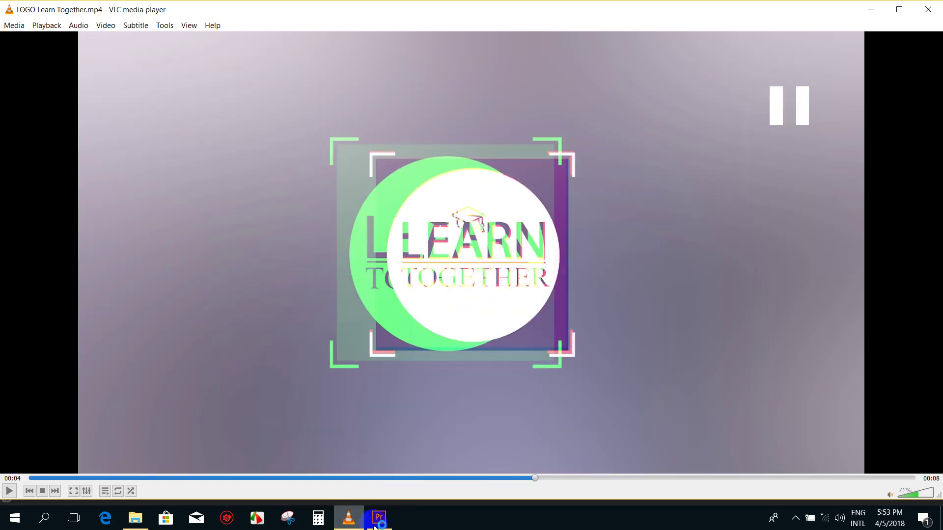
click(379, 517)
click(565, 314)
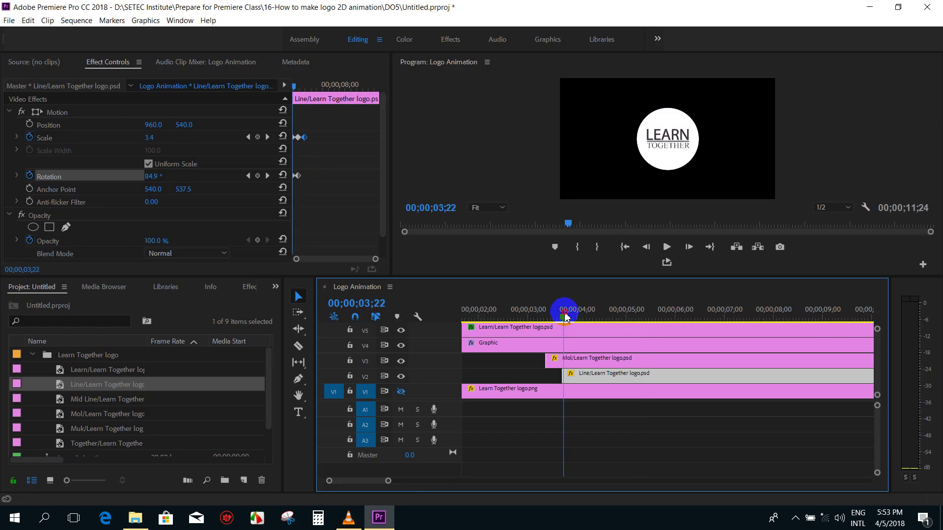
Step: Change the 03;21 Rotation keyframe value from 90° to 180°
drag(564, 316, 563, 316)
click(160, 183)
click(149, 176)
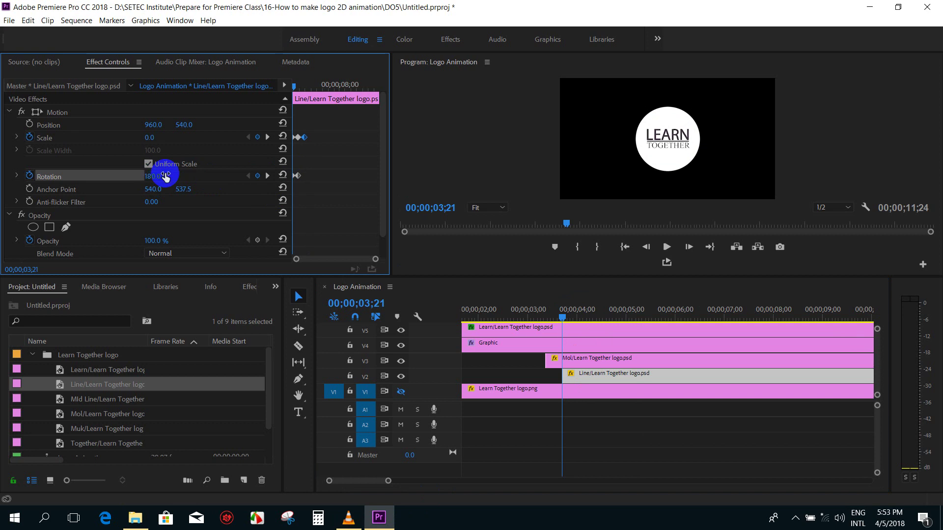
Step: Scrub and play the half-turn spin from about 03;05 to preview it
drag(536, 315, 523, 314)
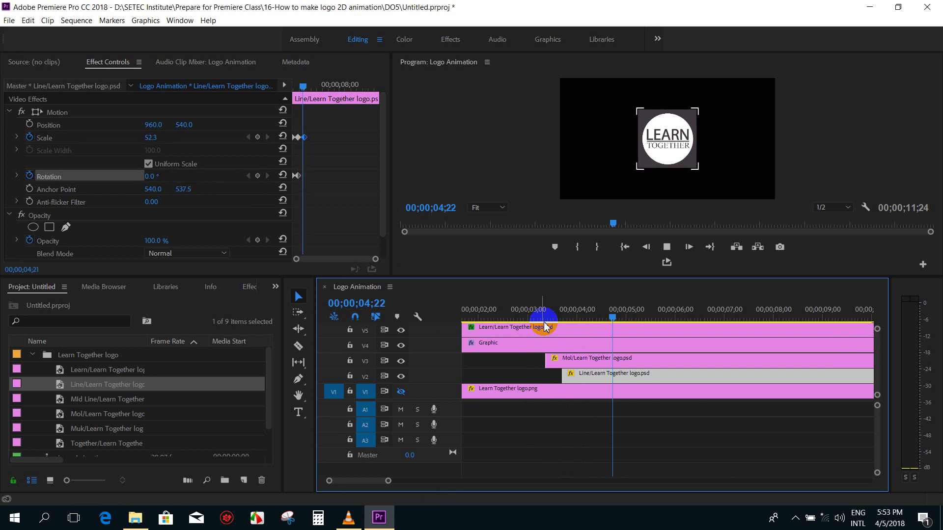
click(328, 191)
click(303, 178)
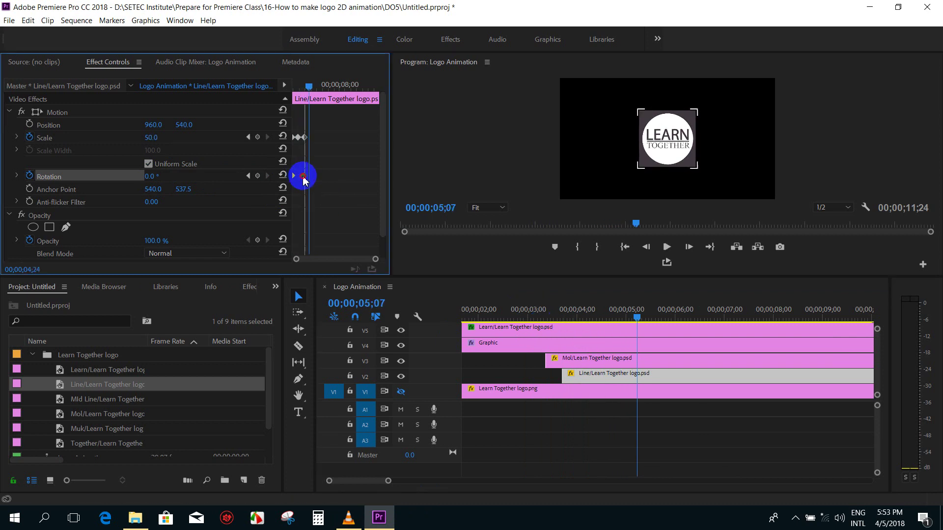
click(537, 309)
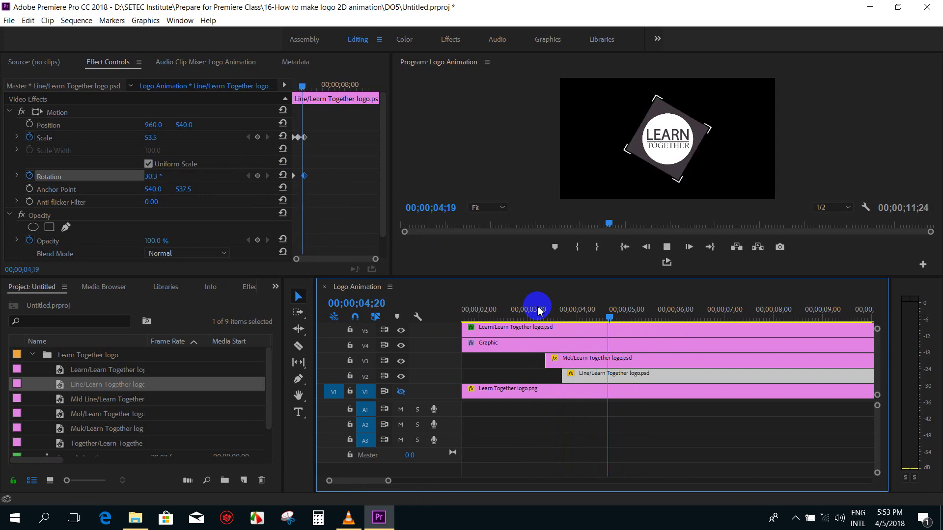
click(538, 310)
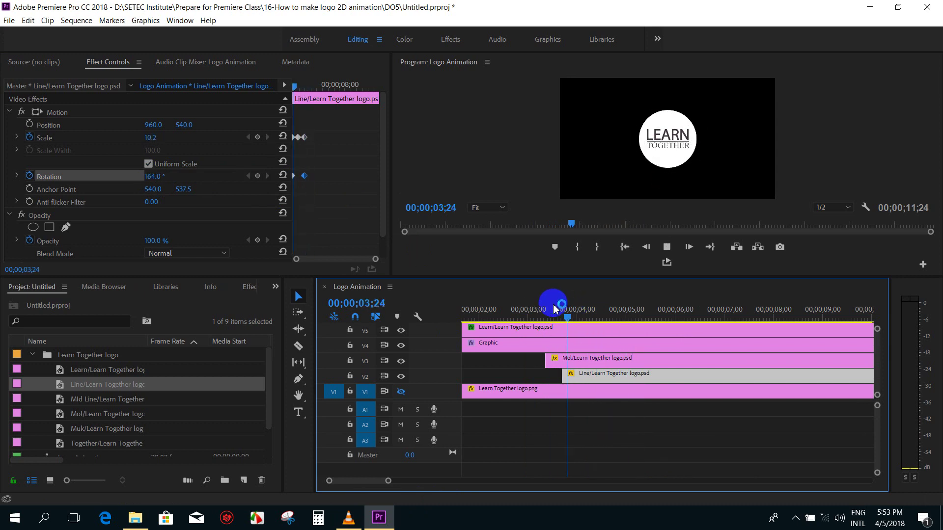
key(space)
mouse_move(599, 316)
mouse_down()
mouse_move(582, 324)
mouse_move(600, 319)
mouse_up()
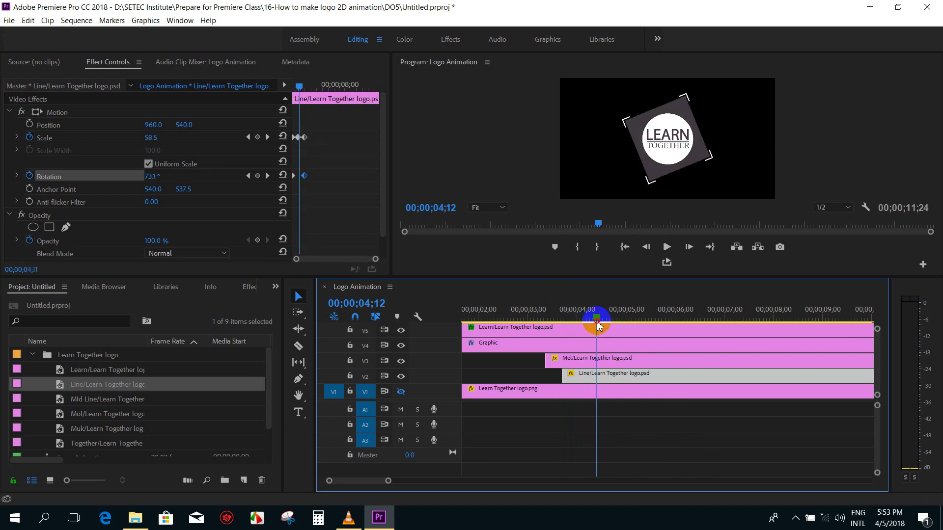
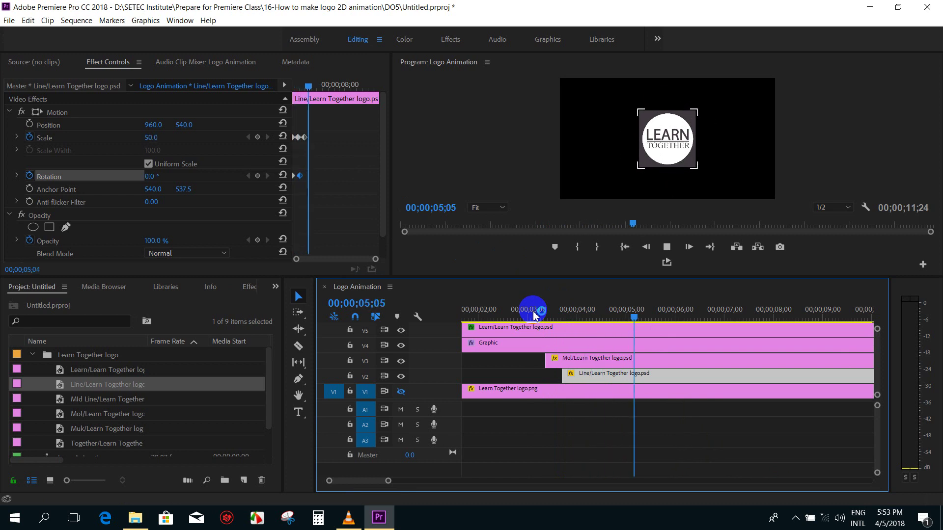
Step: Change the Line layer's Scale keyframe at 4;08 to 65
mouse_move(309, 84)
mouse_down()
mouse_move(303, 99)
mouse_move(337, 109)
mouse_move(322, 111)
mouse_up()
scroll(324, 93, up, 3)
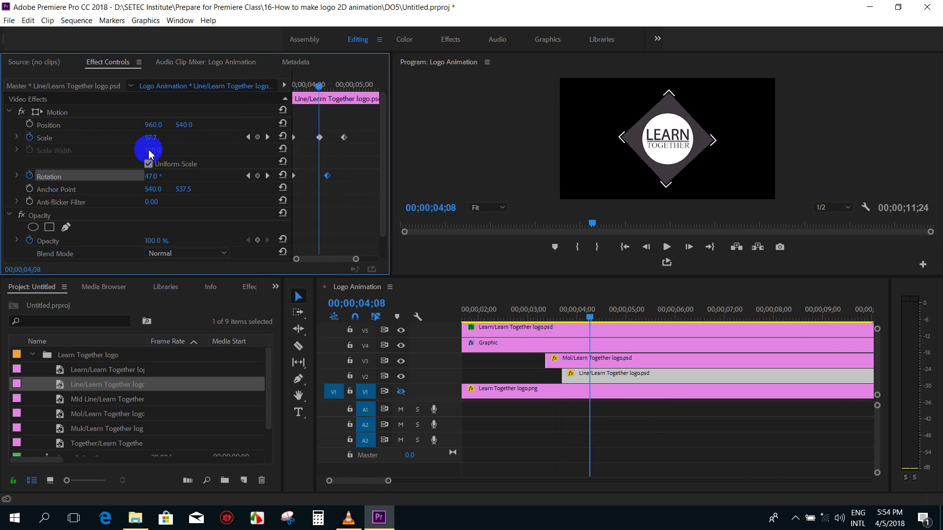
click(268, 138)
click(248, 138)
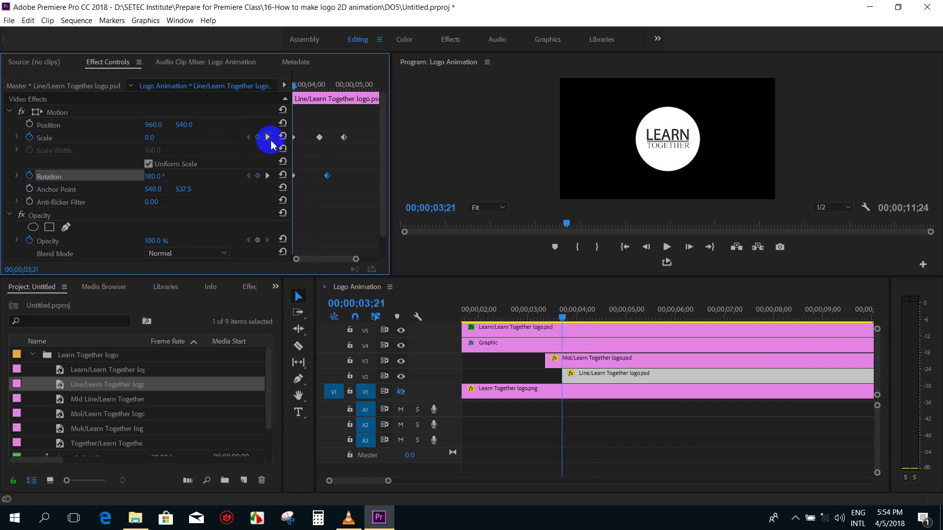
click(268, 138)
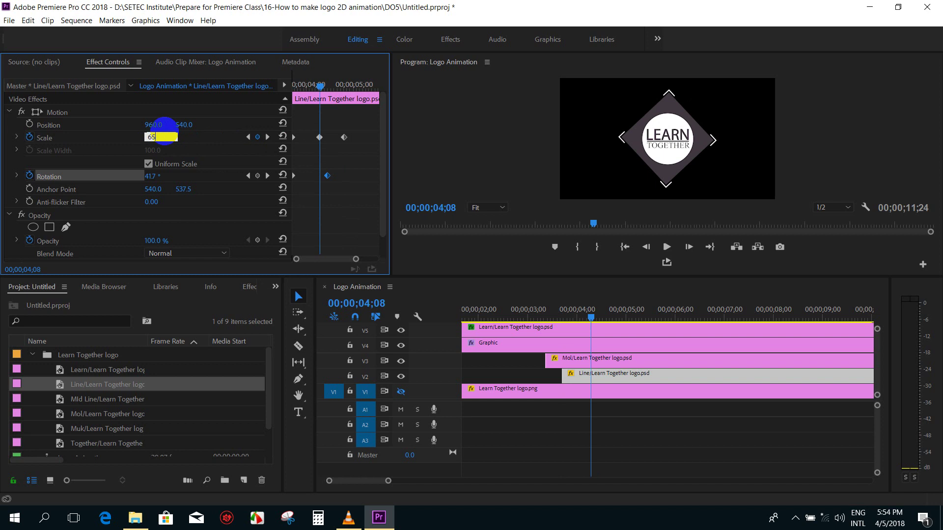
key(Return)
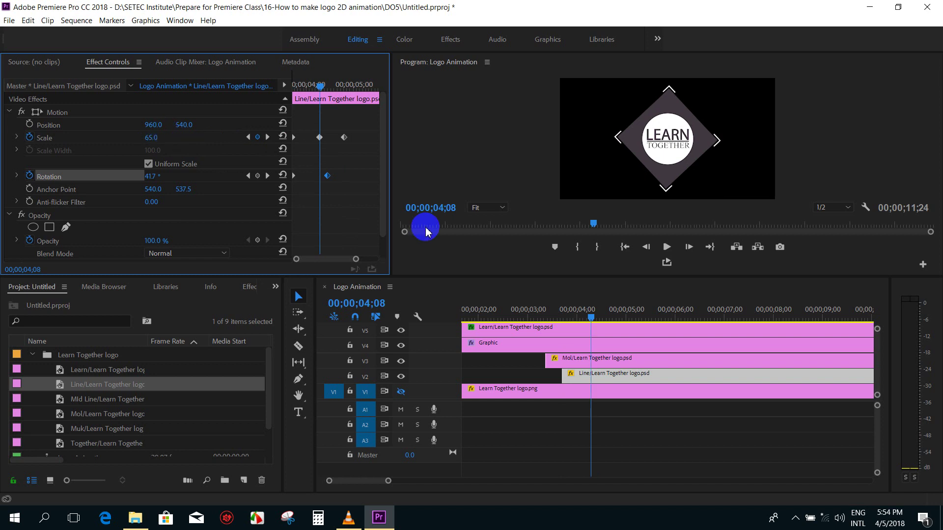
Step: Move the playhead back to about 2;22, deselect the Line clip and save the project
click(516, 311)
click(527, 362)
key(ctrl+s)
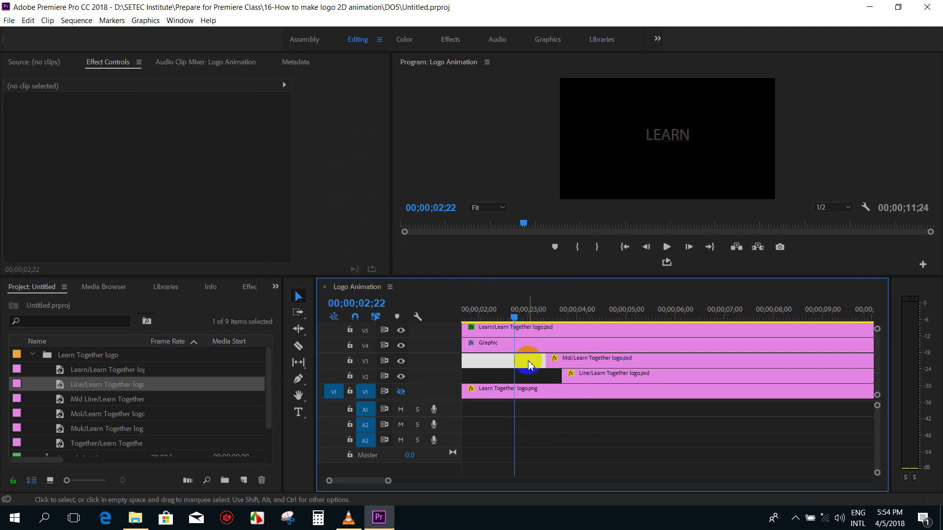
scroll(535, 363, down, 1)
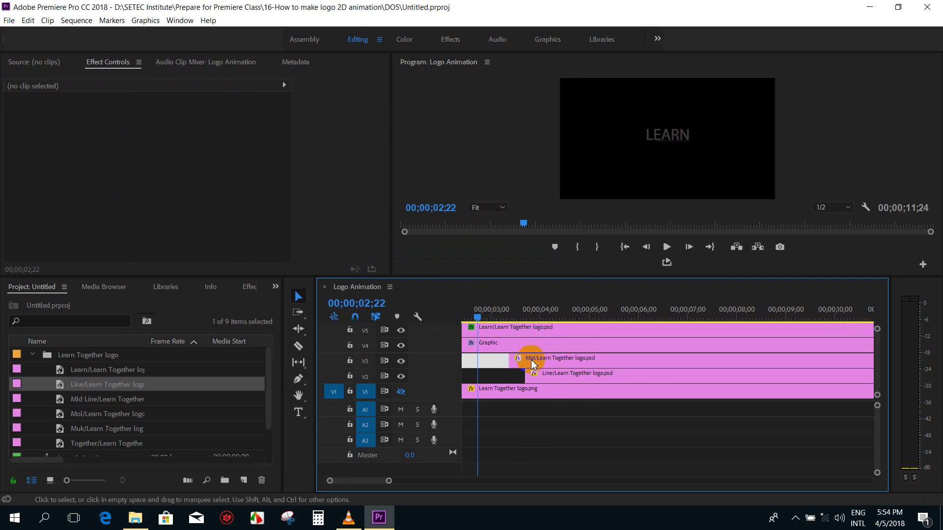
scroll(533, 364, up, 1)
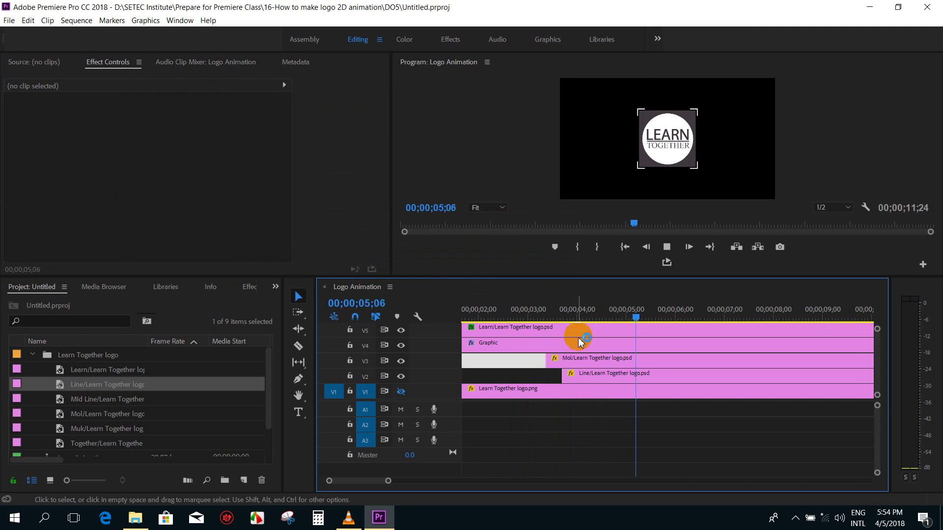
click(565, 309)
click(600, 375)
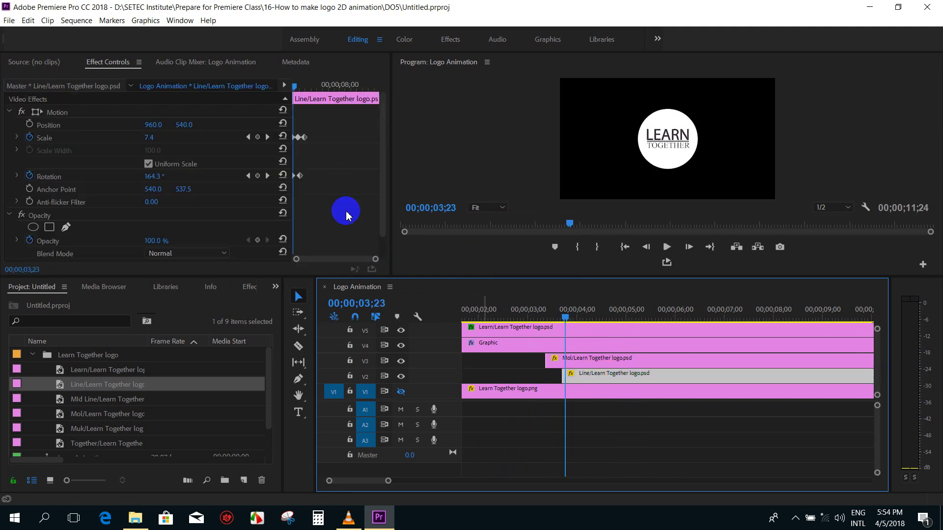
click(312, 140)
click(363, 150)
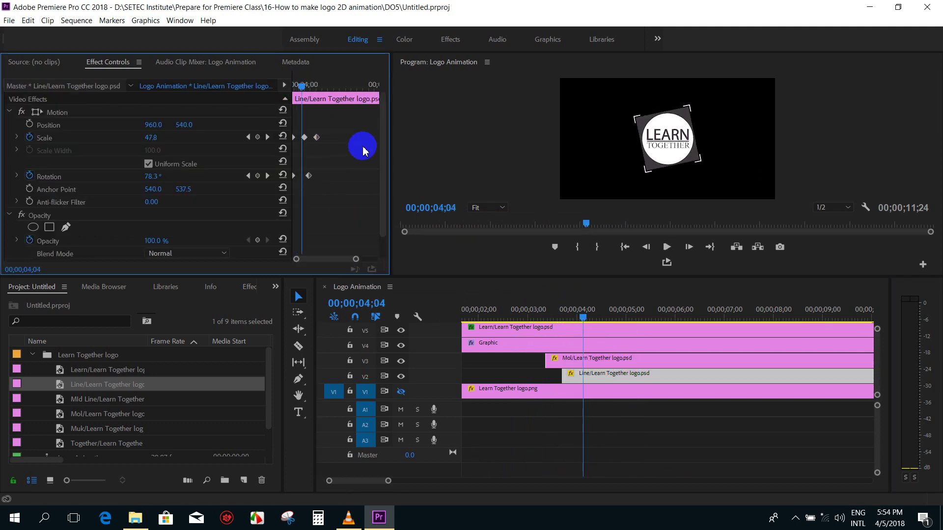
key(equal)
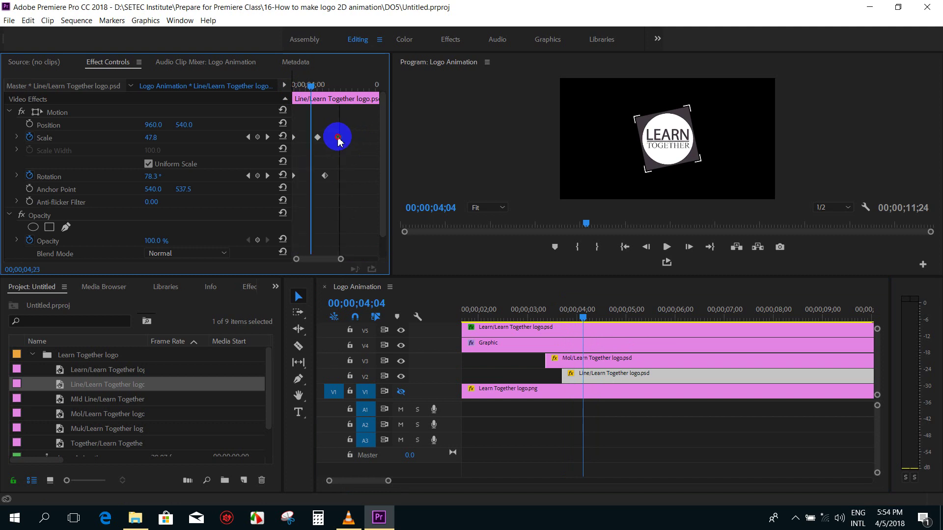
click(520, 311)
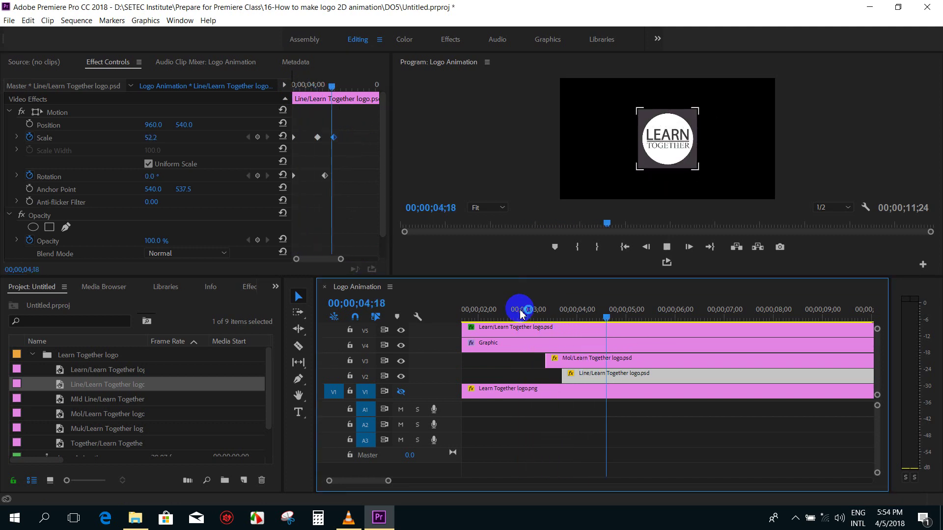
key(minus)
key(minus)
click(492, 311)
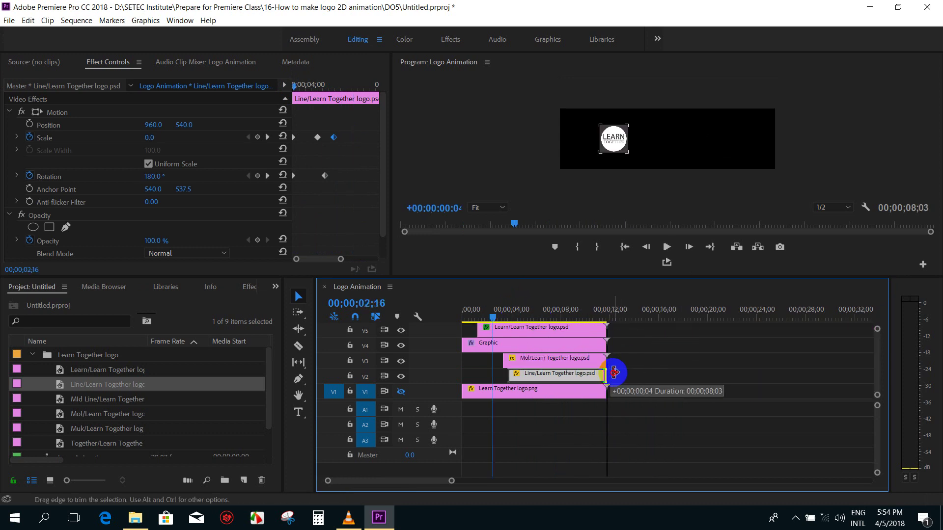
click(653, 357)
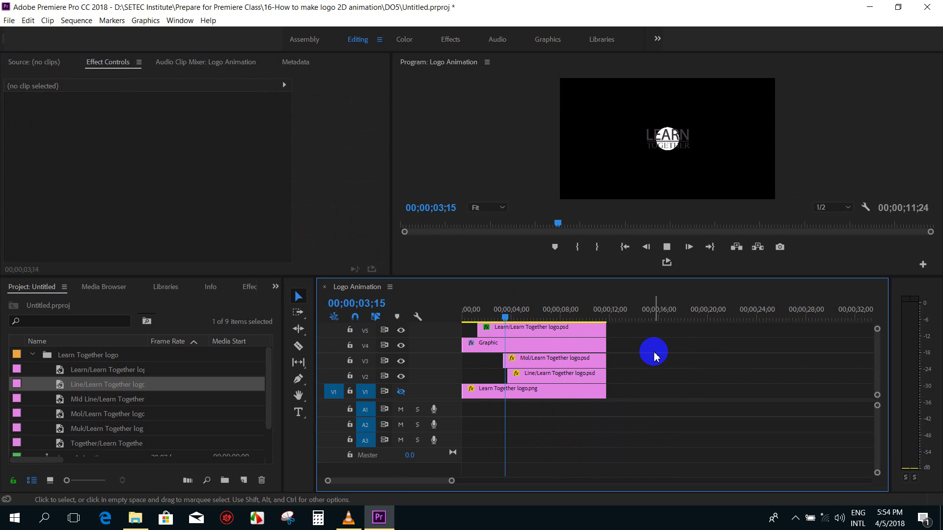
click(503, 311)
drag(504, 317, 520, 318)
Step: Replay the LOGO Learn Together reference video in VLC from 00:03, then return to Premiere Pro
click(349, 517)
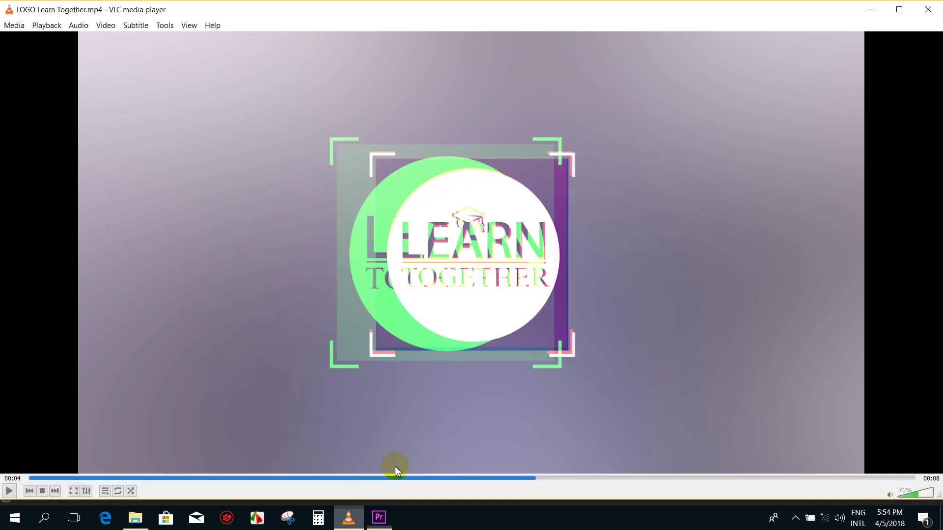
click(431, 478)
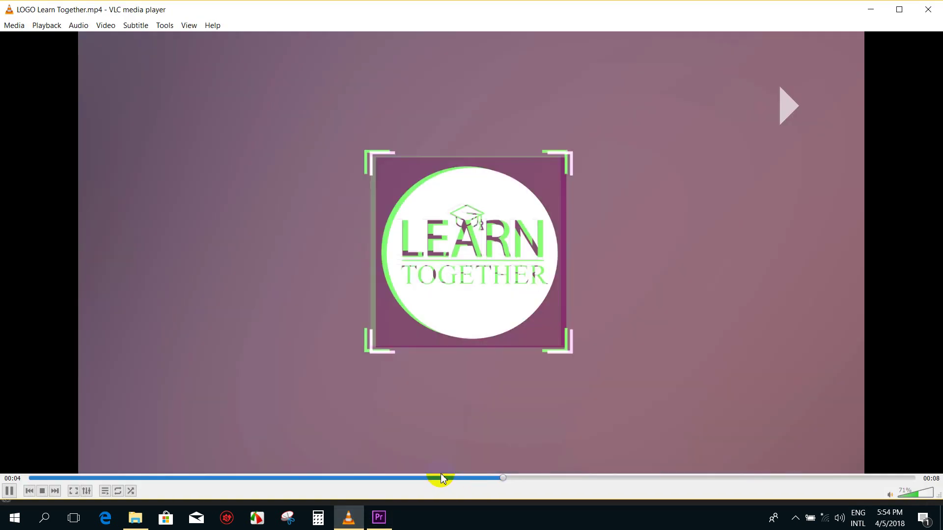
click(468, 214)
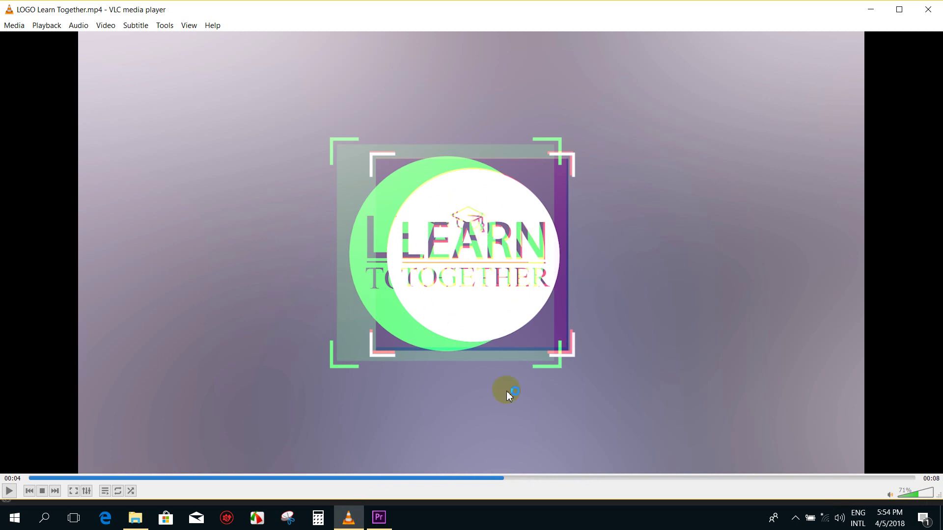
click(378, 518)
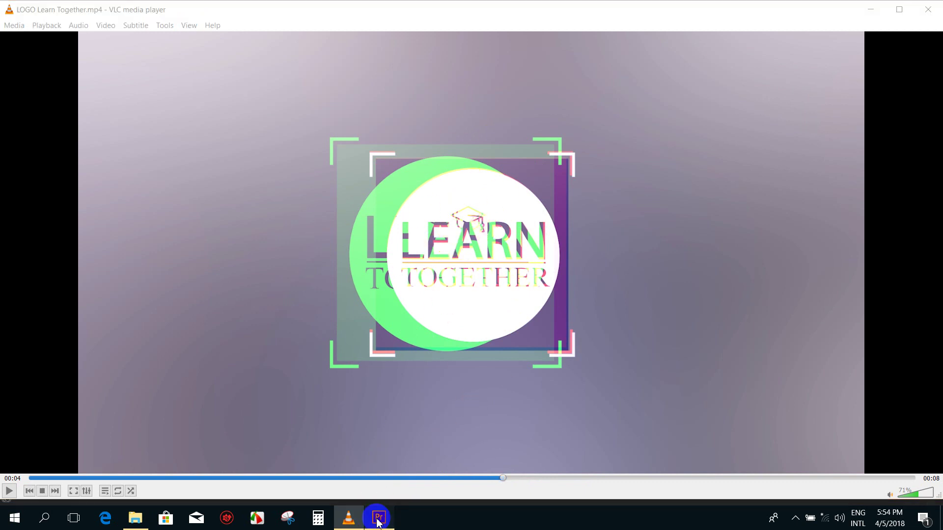
Step: Enlarge the timeline panels and drop the Muk/Learn Together layer onto new track V7
drag(580, 277, 580, 237)
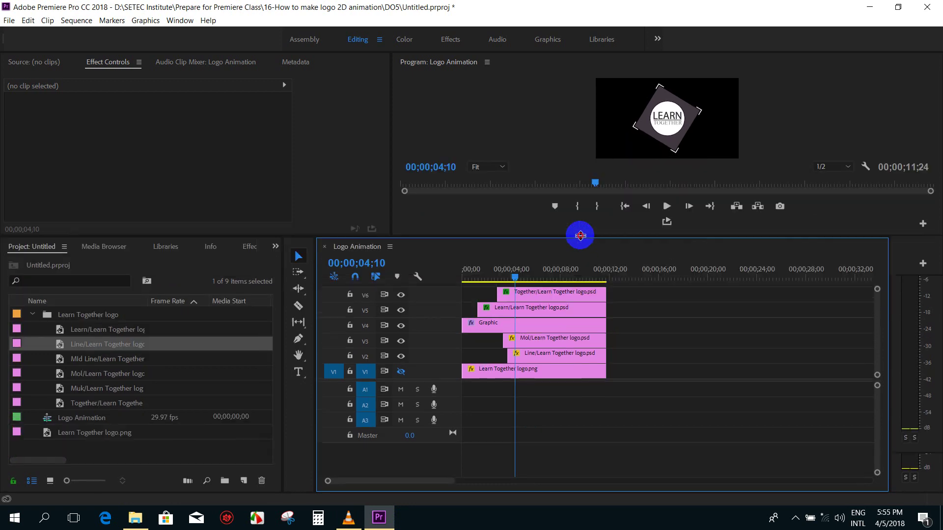
drag(874, 322, 877, 297)
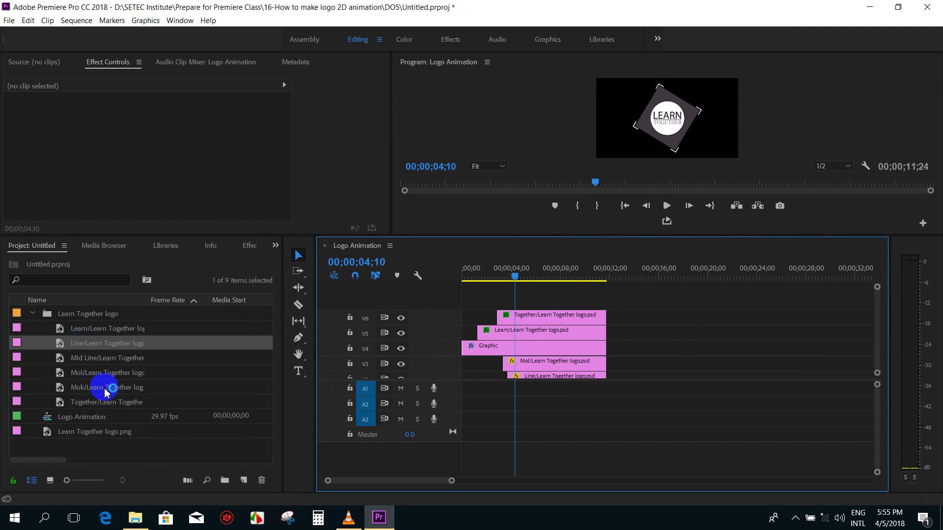
drag(76, 393, 651, 317)
click(661, 271)
drag(663, 274, 666, 272)
drag(671, 317, 563, 304)
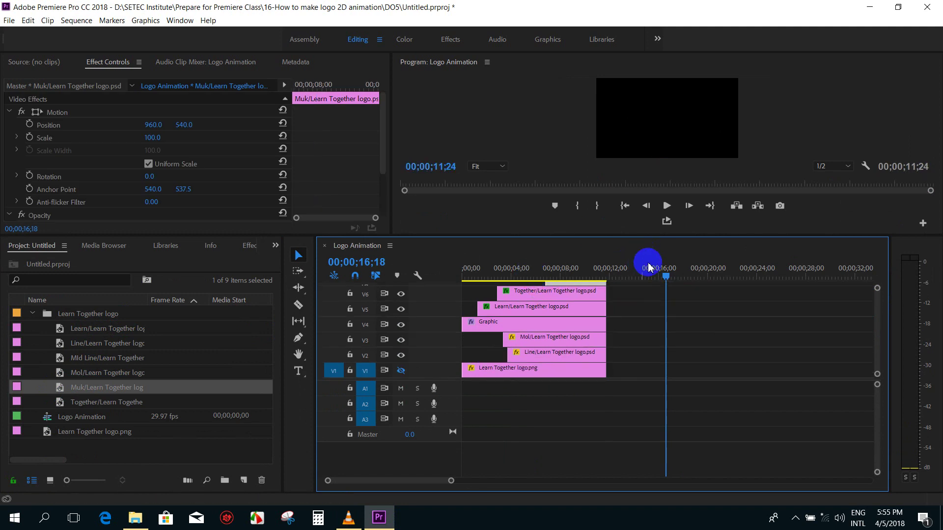
Step: Slide the Muk clip to start at 4;13, then enlarge the Program monitor preview
scroll(873, 314, up, 3)
click(525, 273)
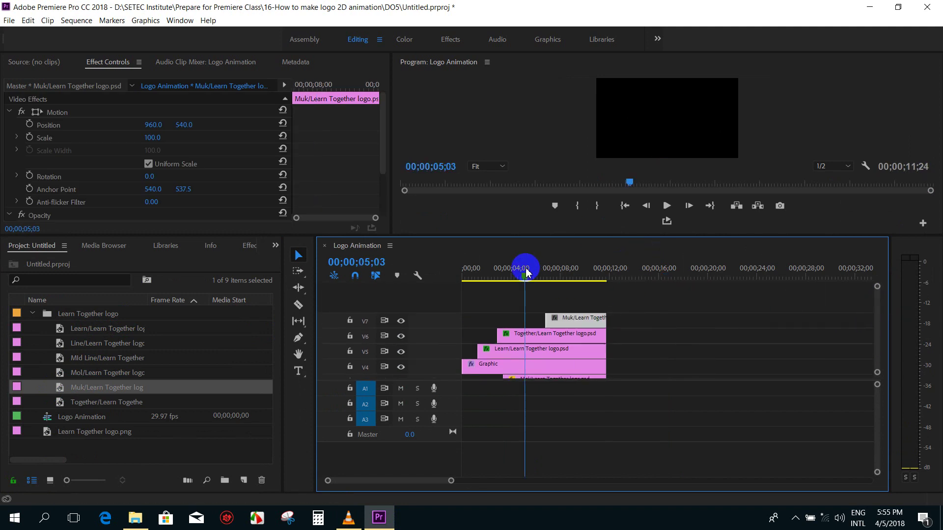
key(=)
drag(525, 272, 632, 280)
mouse_move(768, 318)
mouse_down()
mouse_move(654, 327)
mouse_move(751, 320)
mouse_up()
key(minus)
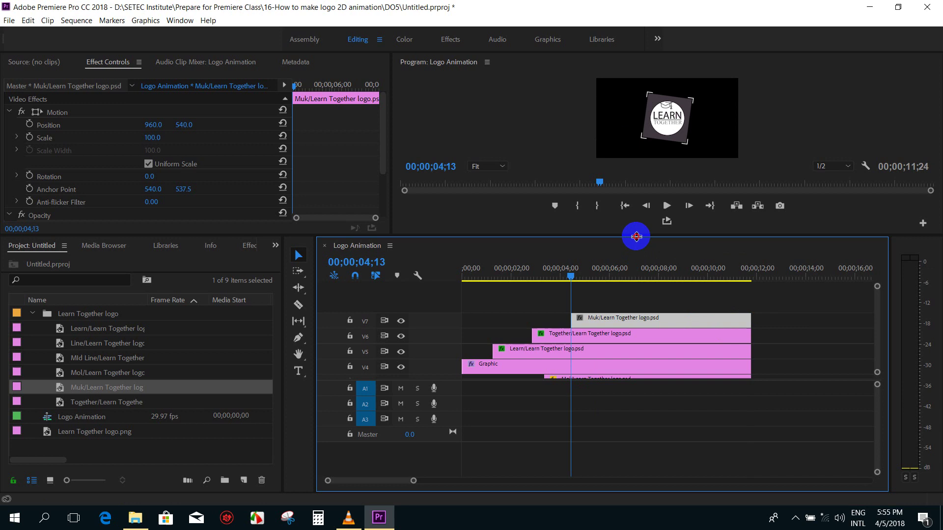
drag(636, 236, 653, 305)
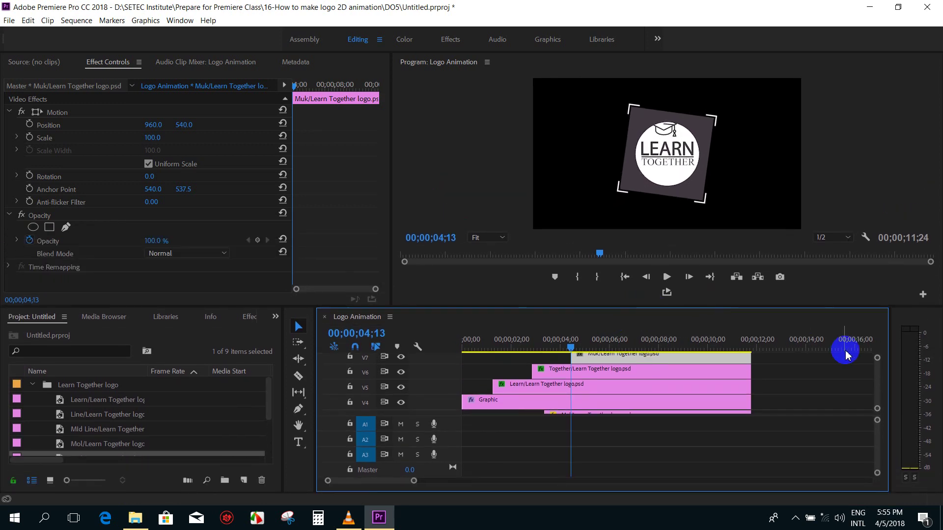
Step: Set the Muk layer's Scale to 48 and scrub around 4;13 to check its entrance
scroll(874, 368, up, 2)
click(147, 139)
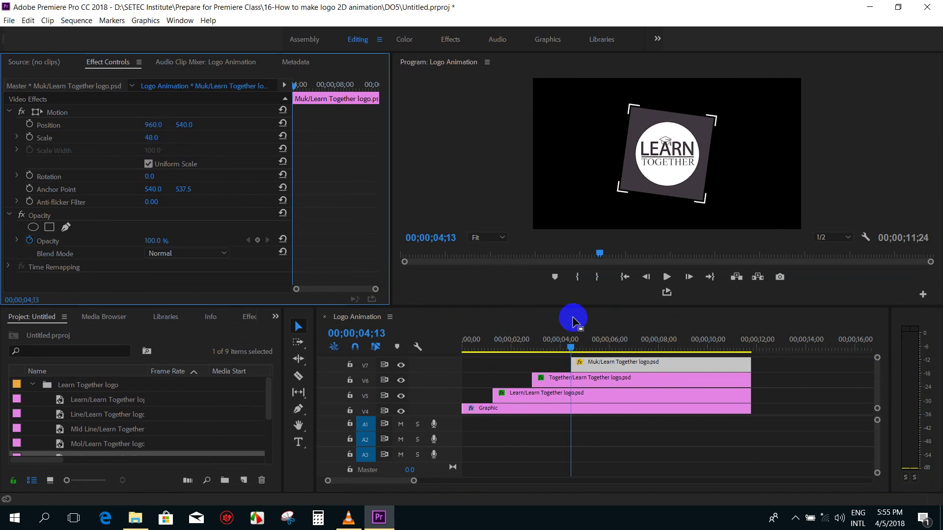
drag(570, 349, 578, 350)
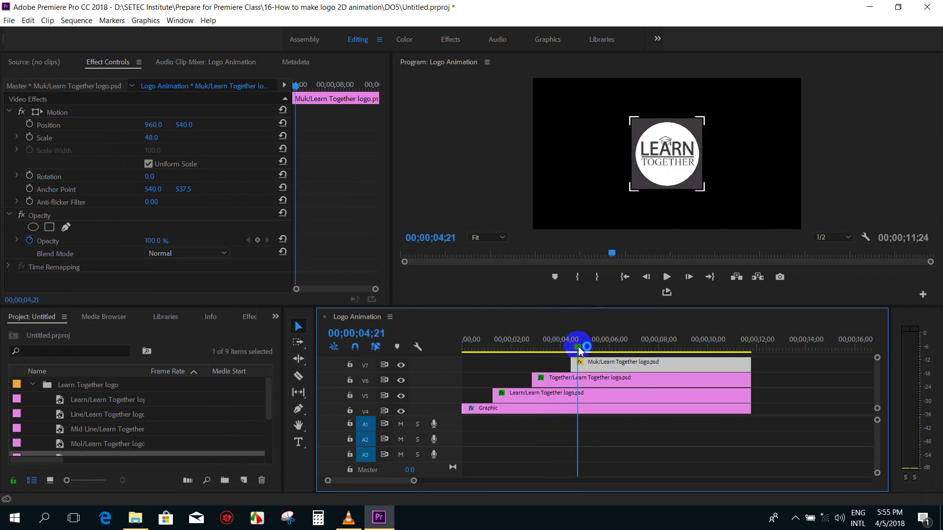
key(=)
mouse_move(581, 349)
mouse_down()
mouse_move(638, 350)
mouse_move(546, 346)
mouse_up()
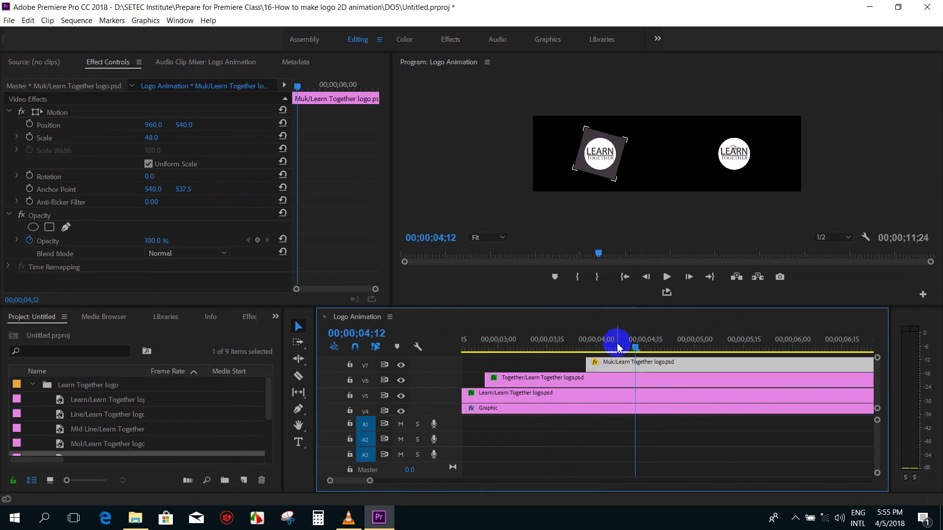
mouse_move(546, 345)
mouse_down()
mouse_move(609, 349)
mouse_move(611, 360)
mouse_up()
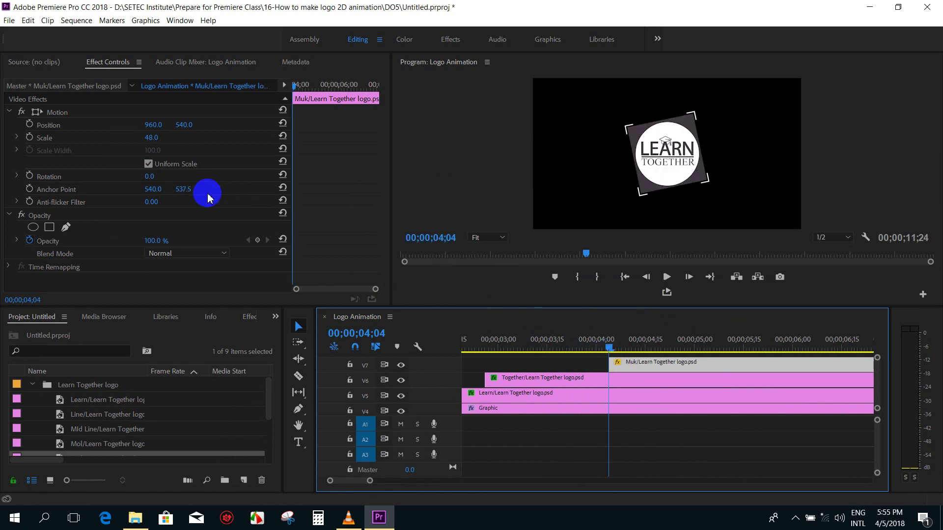
Step: Keyframe the Muk cap's Position Y at 34 at 04;04, returning to 541 at 04;14
click(186, 125)
drag(185, 124, 57, 139)
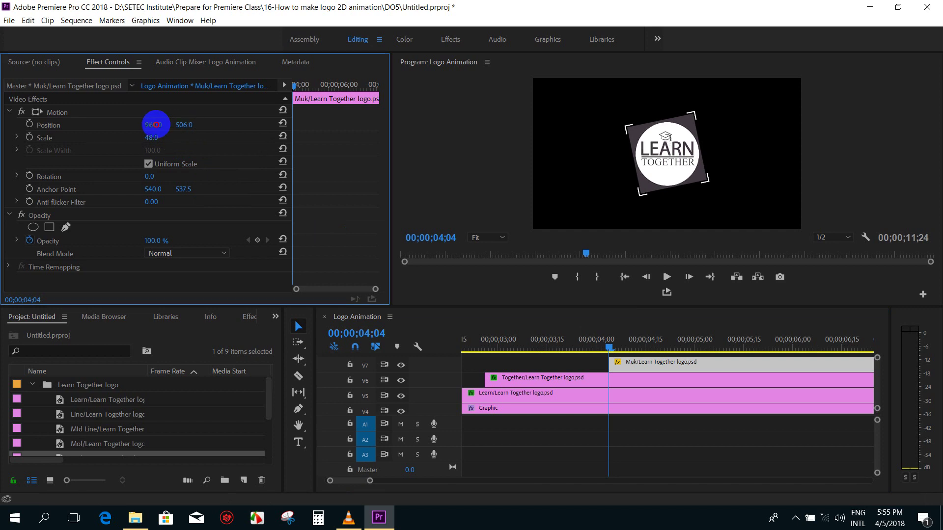
drag(185, 125, 17, 129)
click(30, 125)
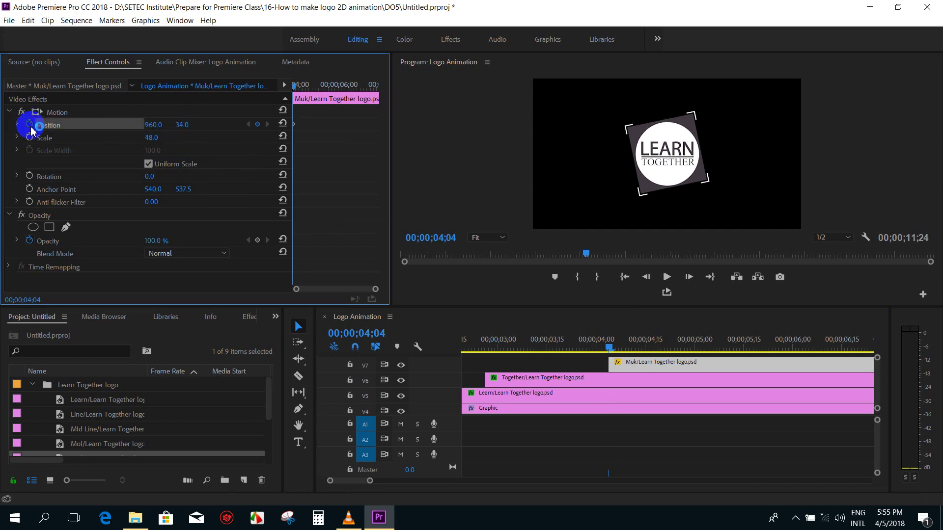
click(613, 349)
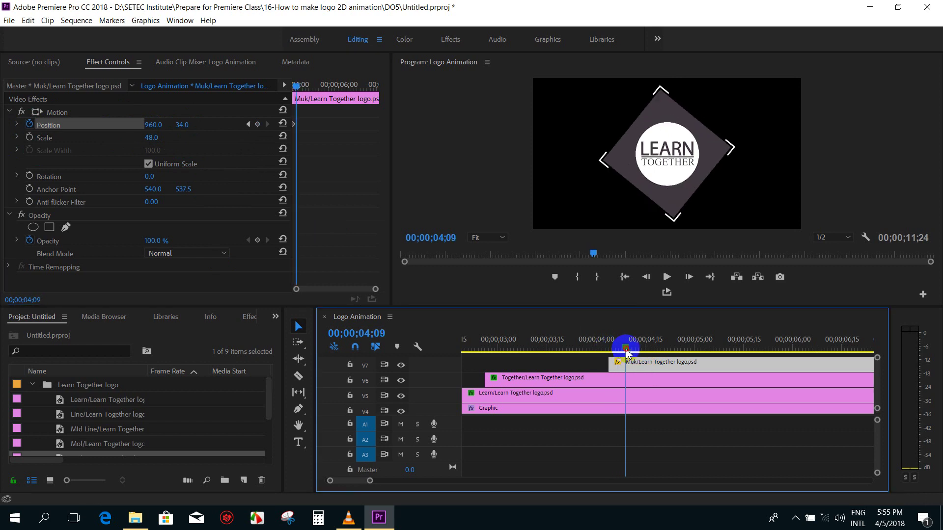
drag(613, 349, 643, 354)
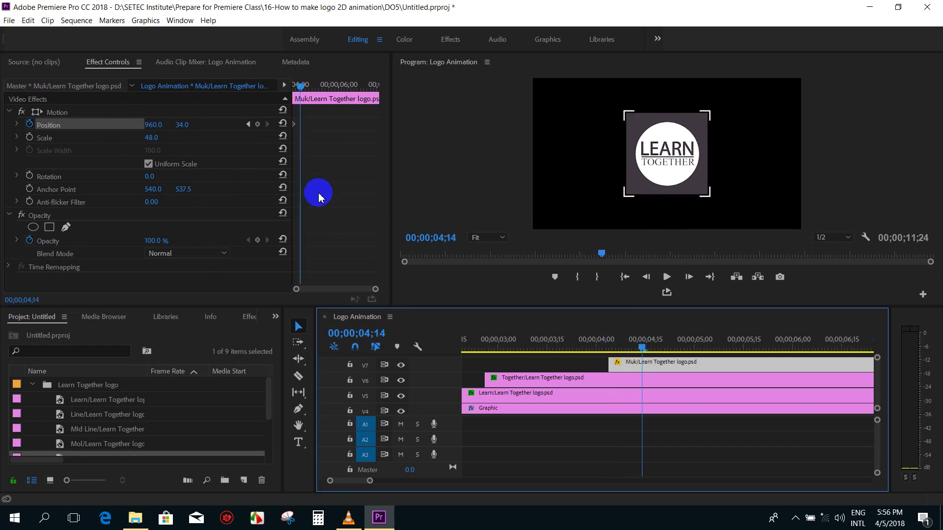
key(ctrl+z)
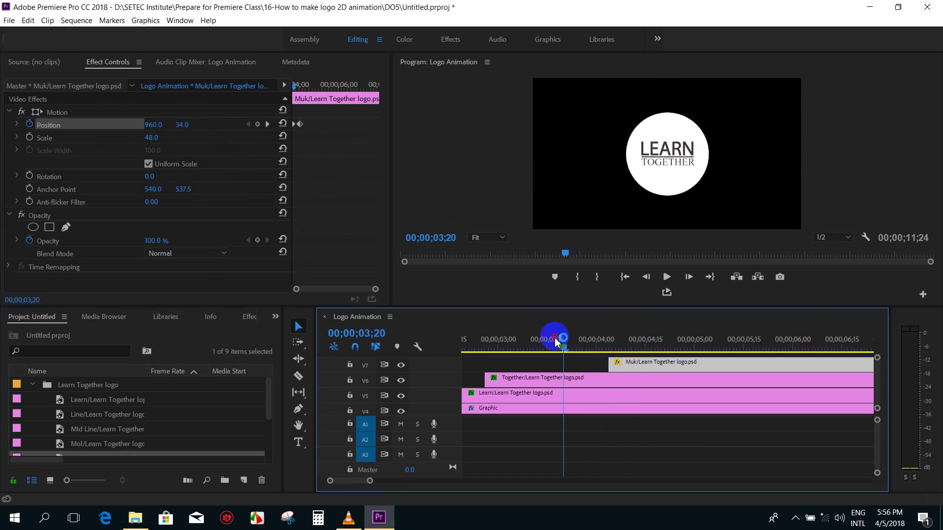
Step: Preview the cap drop, nudge its end keyframe slightly later, and replay the animation
drag(591, 342, 525, 342)
key(space)
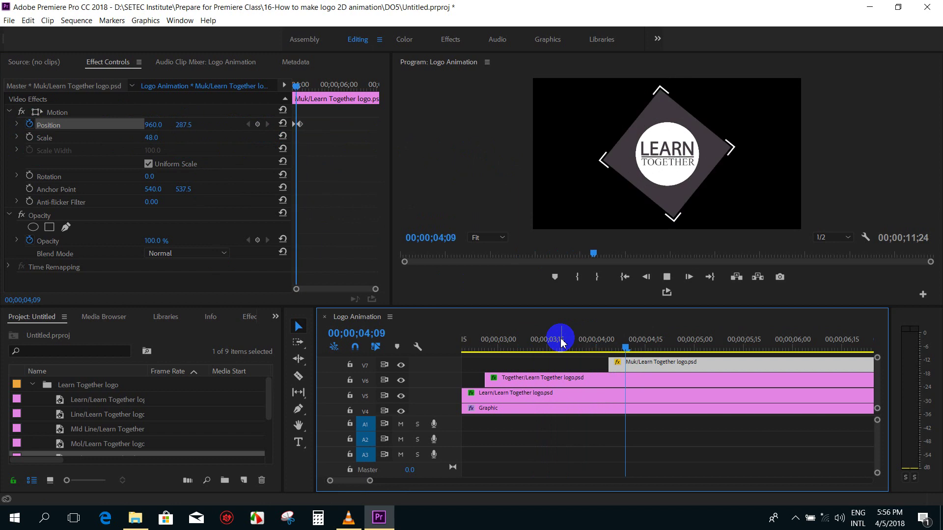
key(space)
drag(589, 342, 641, 340)
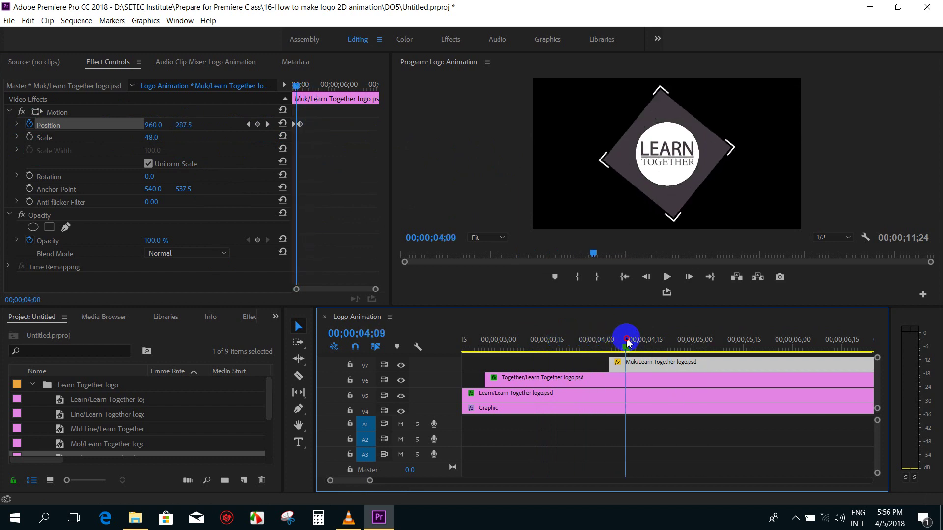
click(638, 369)
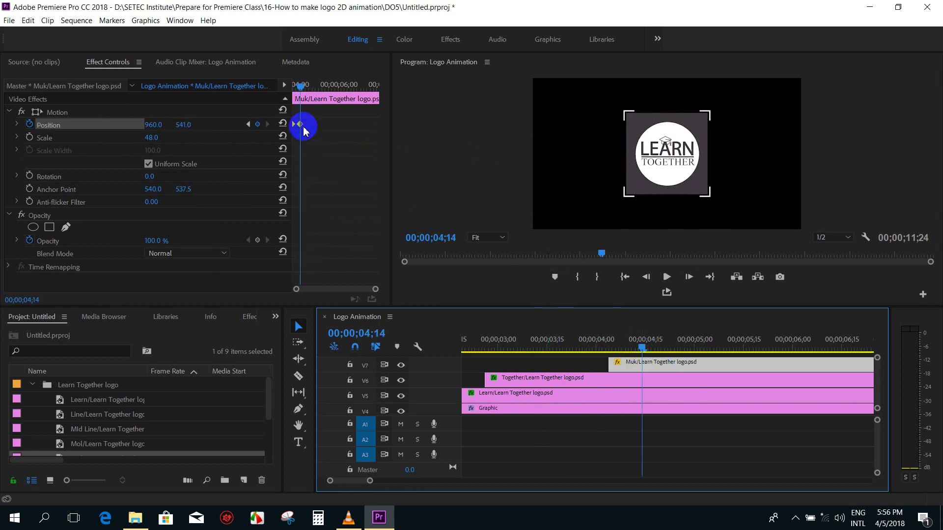
drag(300, 124, 308, 124)
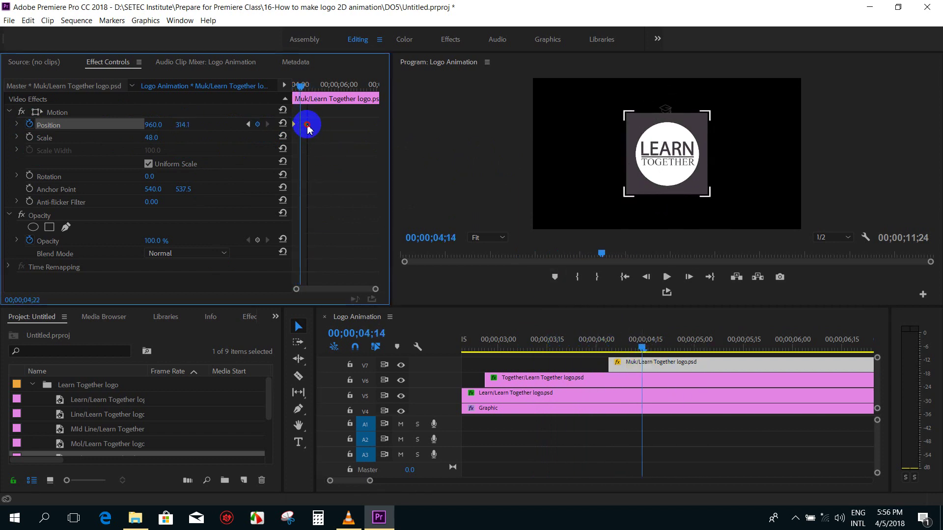
click(599, 347)
key(j)
key(l)
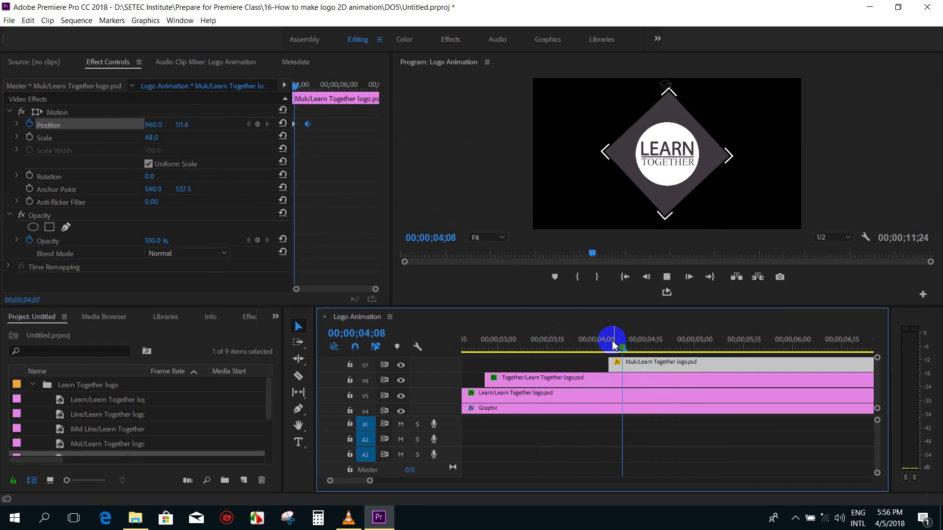
key(k)
key(backslash)
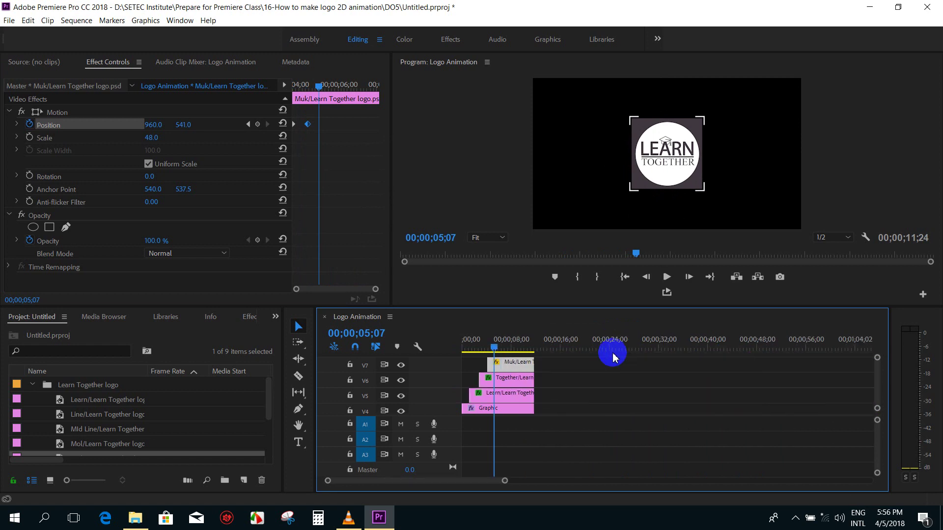
click(592, 356)
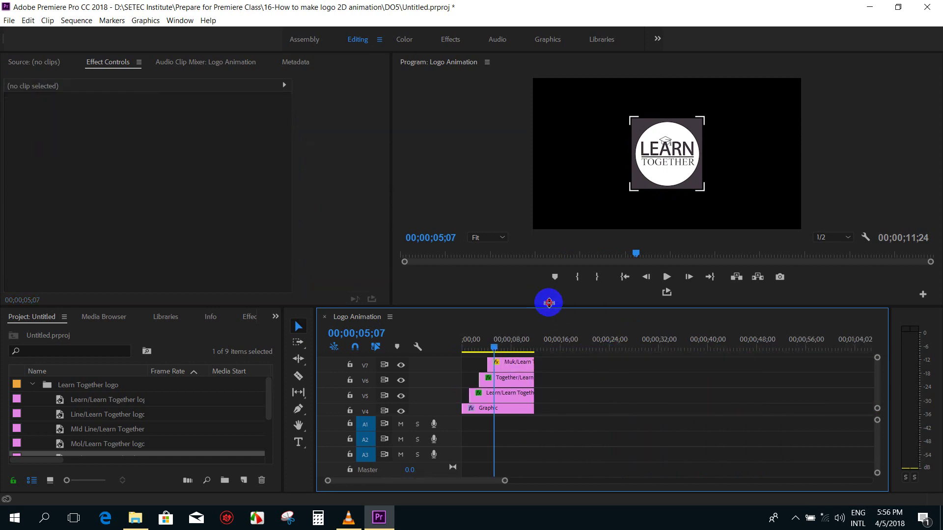
Step: Delete the Learn Together logo.png clip from V1, re-enable V1 output, and enlarge the track area
drag(549, 303, 548, 257)
scroll(874, 359, down, 2)
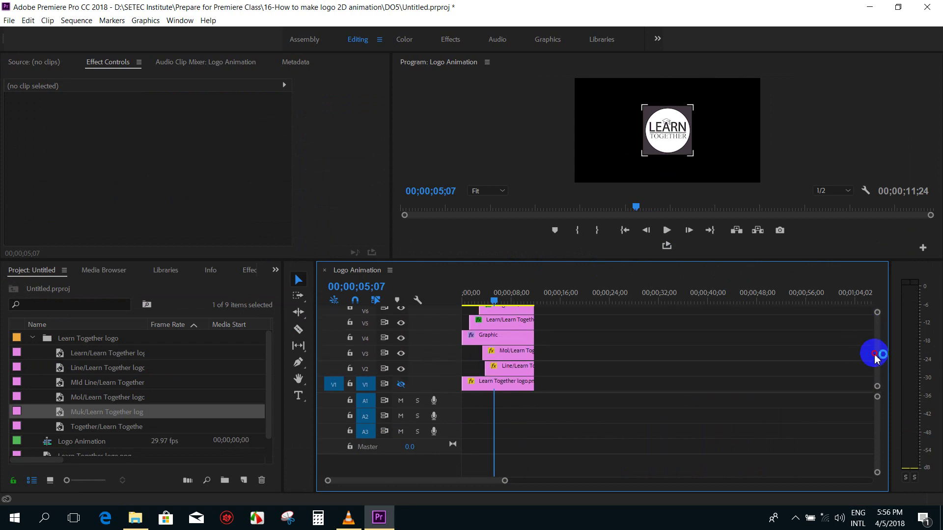
click(506, 382)
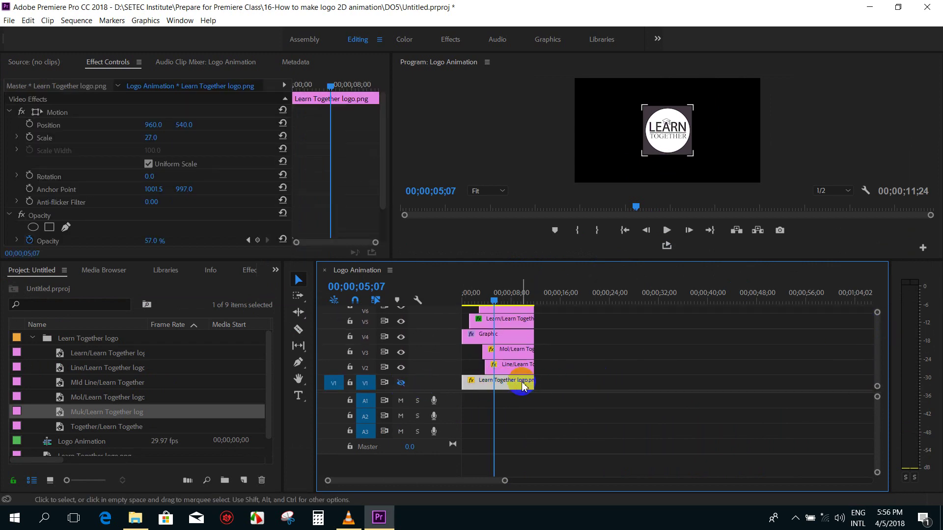
click(488, 400)
click(487, 388)
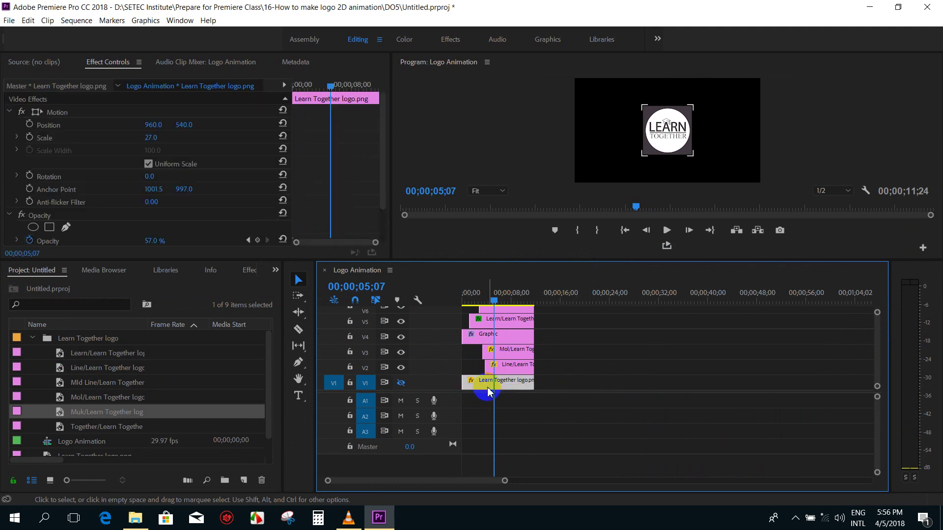
key(Delete)
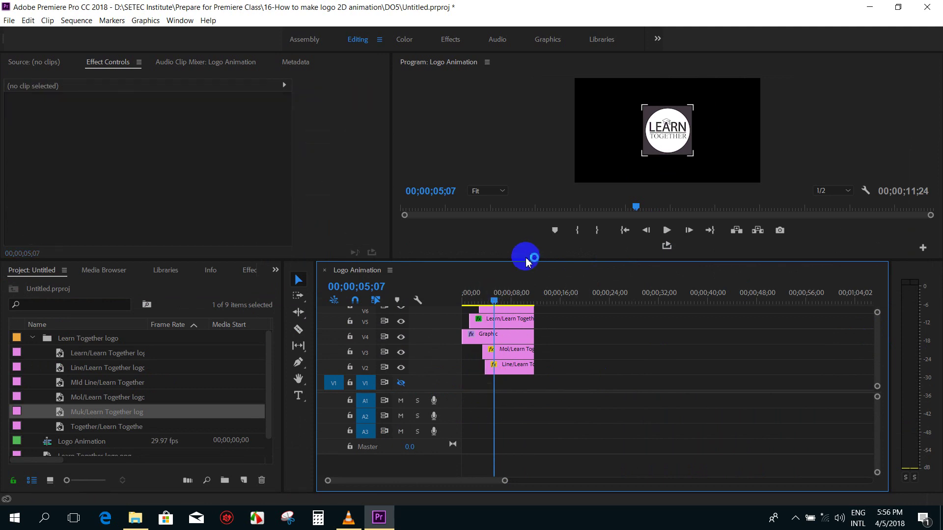
click(400, 383)
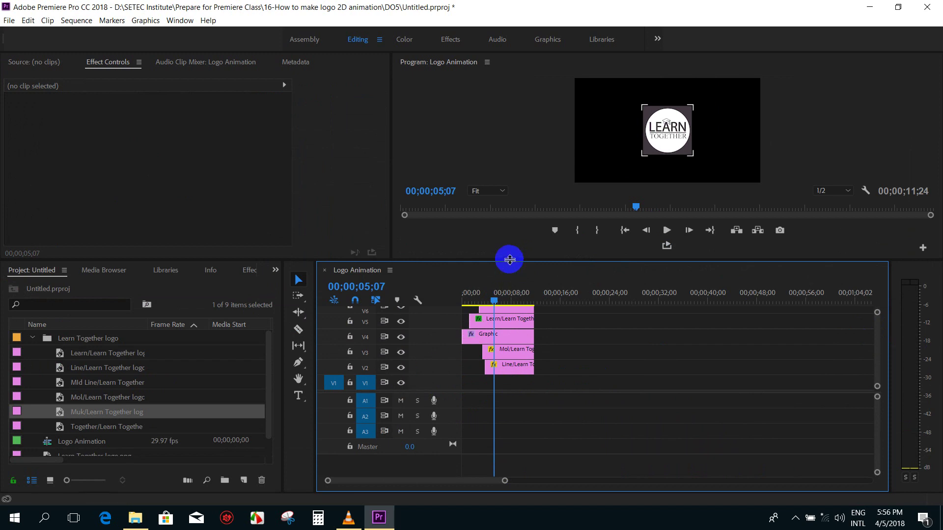
drag(508, 260, 508, 235)
scroll(878, 313, up, 1)
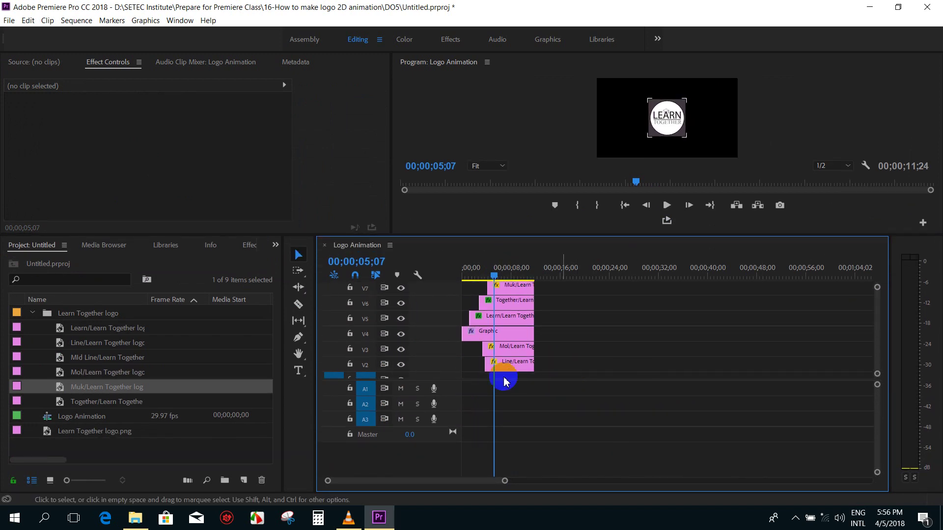
drag(452, 399, 451, 452)
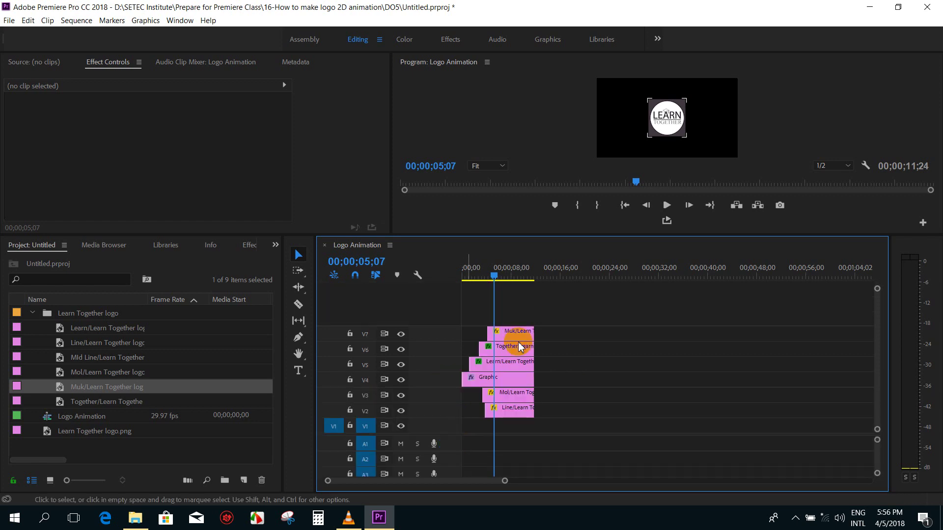
Step: Select all six logo clips on V2–V7 and nest them into a sequence named 'Logo'
drag(575, 321, 423, 415)
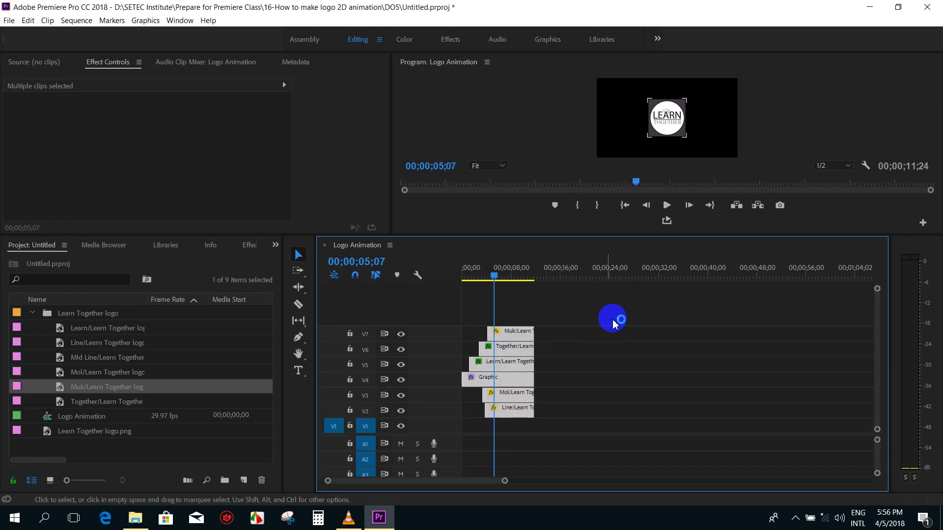
click(465, 273)
key(=)
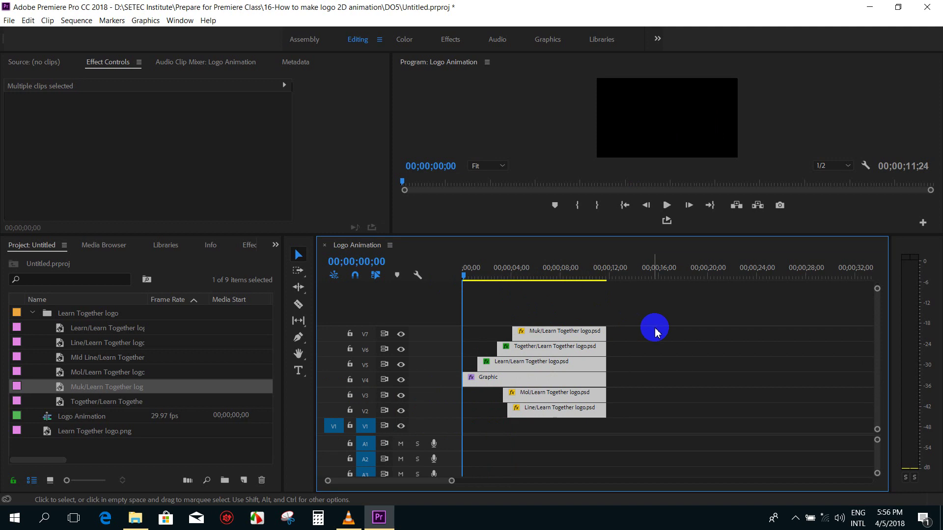
drag(655, 331, 475, 412)
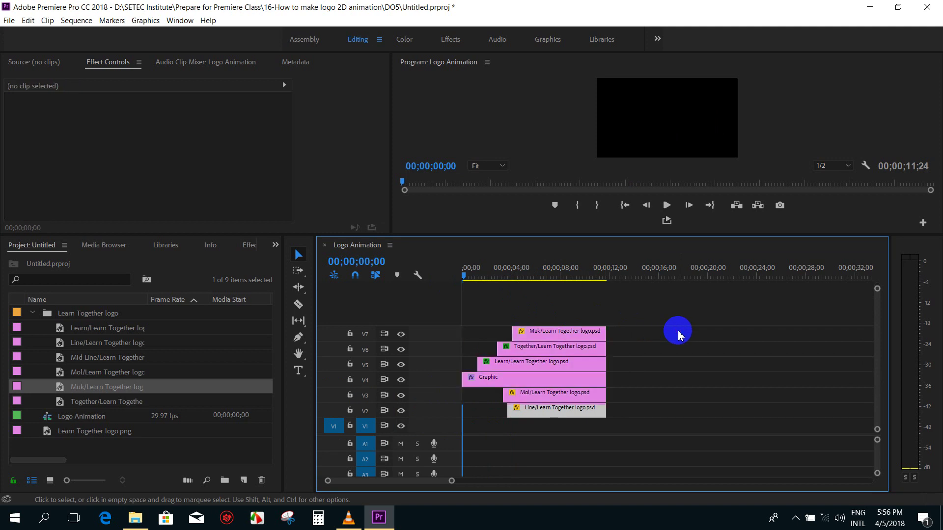
right_click(505, 383)
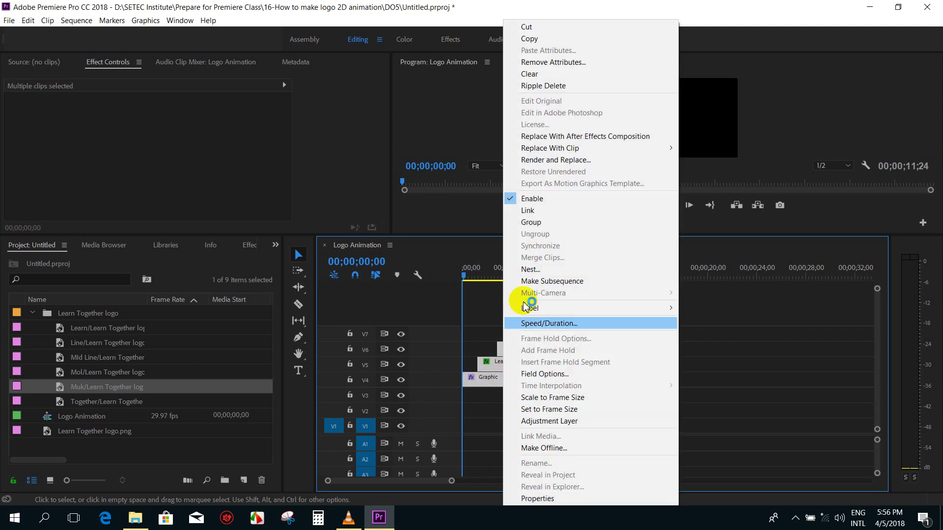
click(526, 275)
text(Logo)
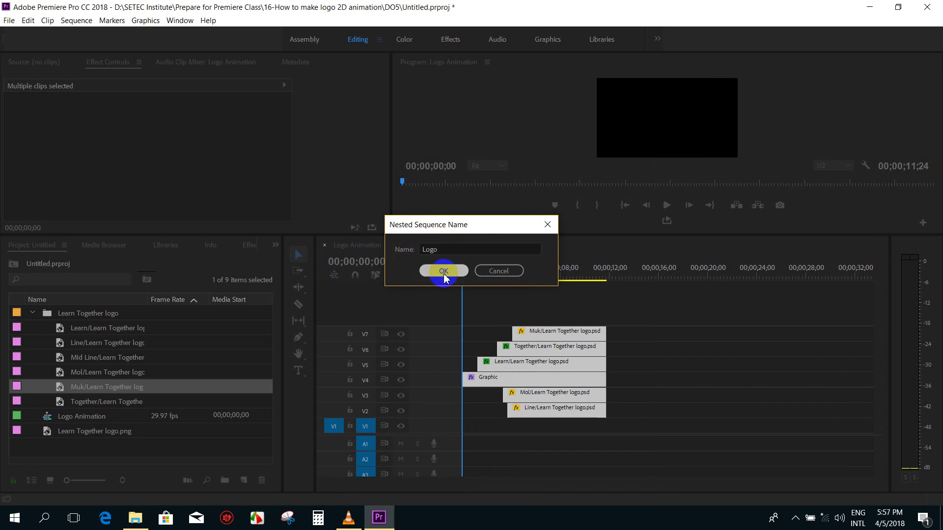
click(443, 272)
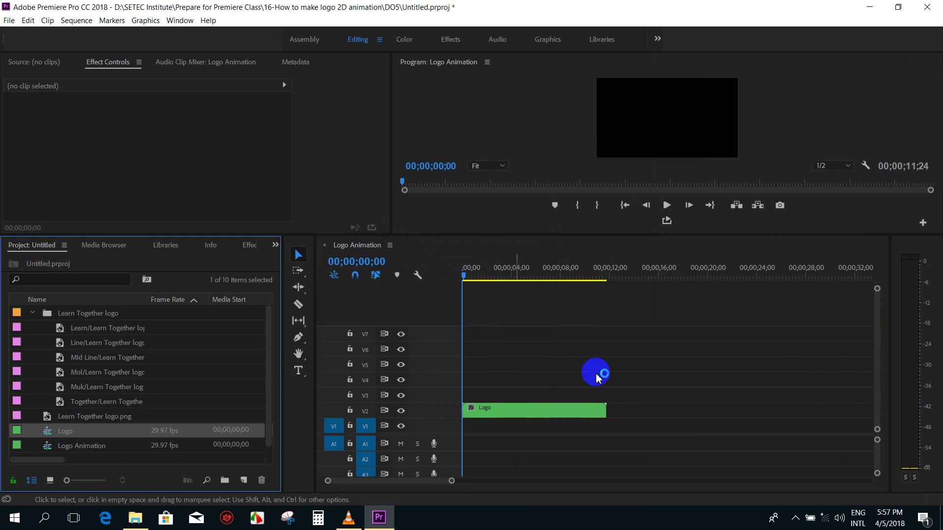
click(515, 415)
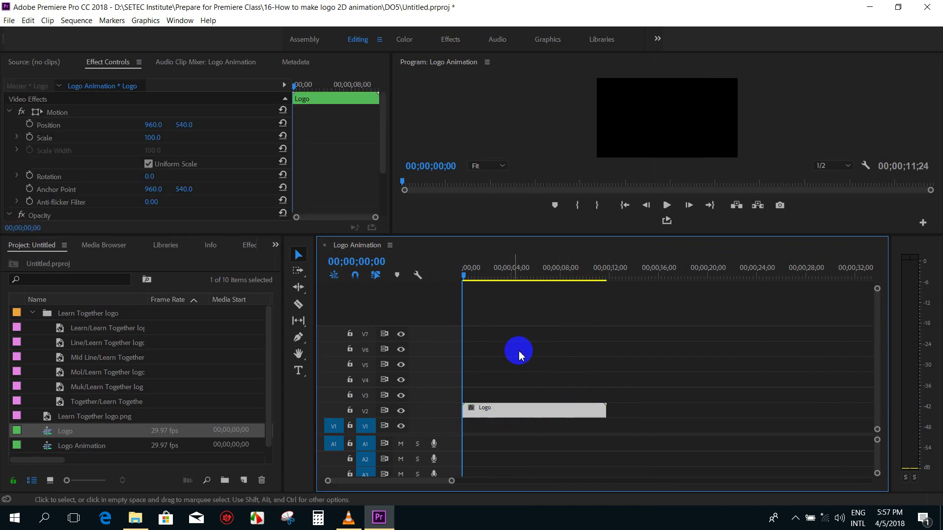
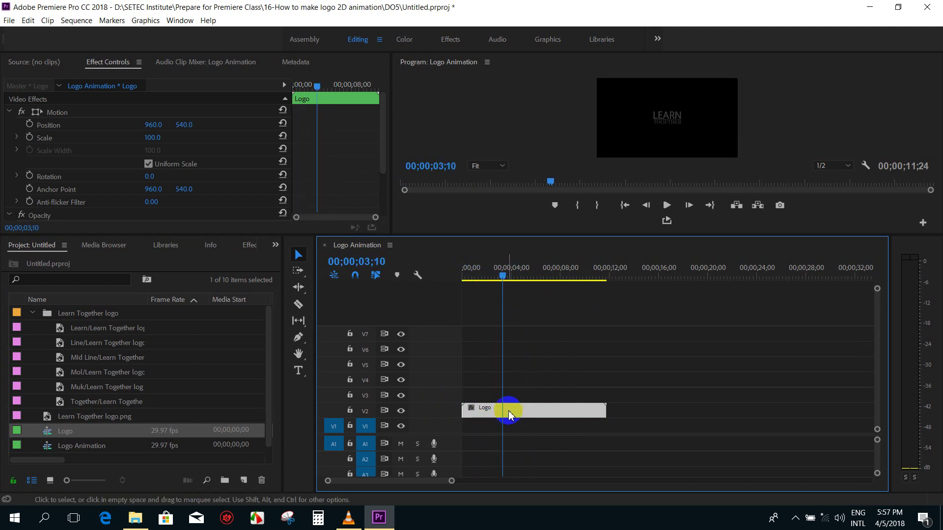
Step: Open the nested Logo sequence and select all of its logo layer clips
double_click(508, 412)
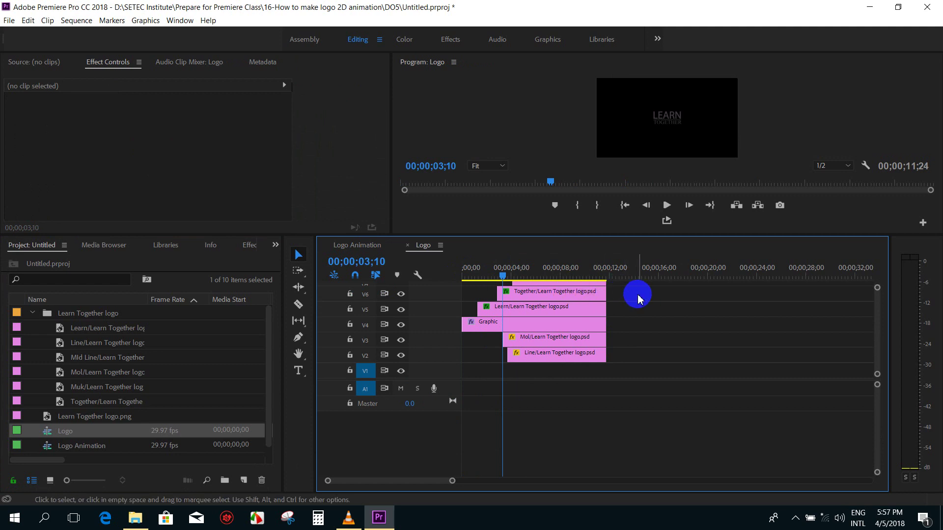
drag(655, 282, 495, 366)
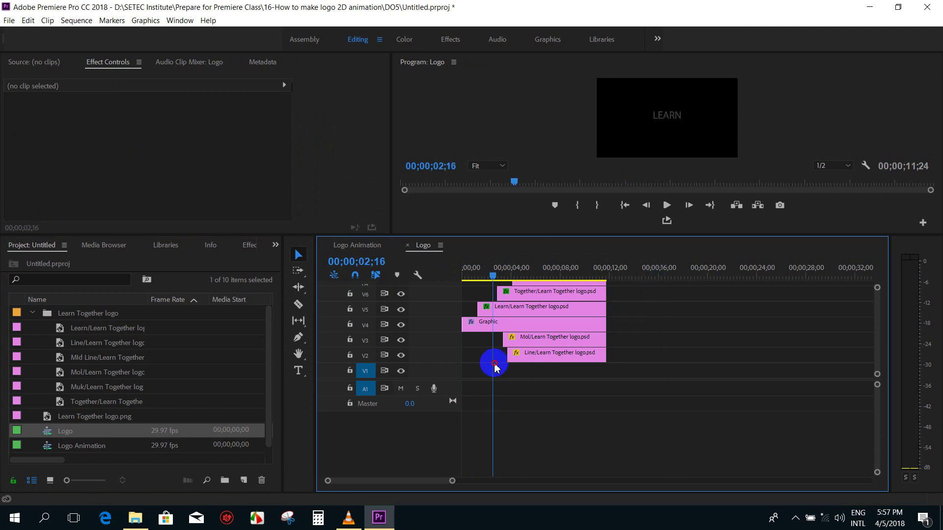
drag(648, 288, 506, 376)
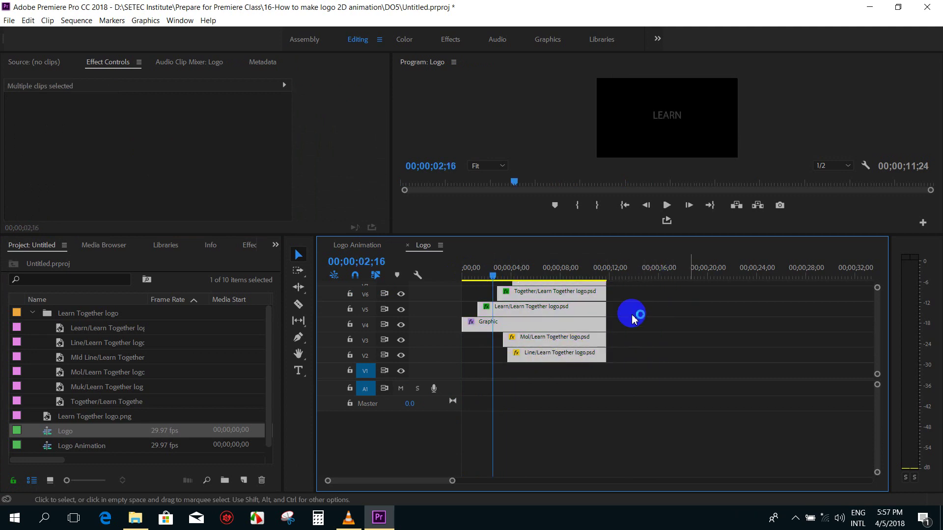
click(342, 248)
click(419, 248)
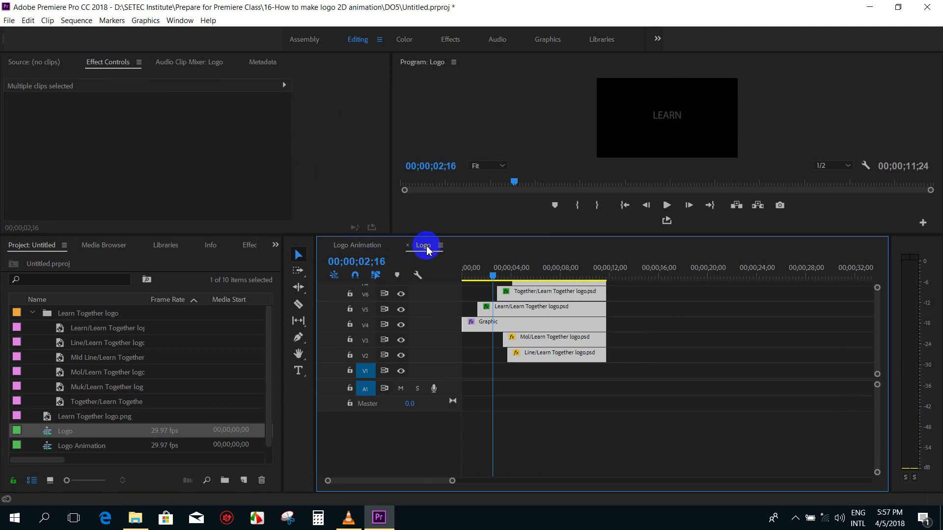
Step: Return to Logo Animation and scrub until the full LEARN TOGETHER logo appears
click(361, 247)
drag(500, 273, 493, 294)
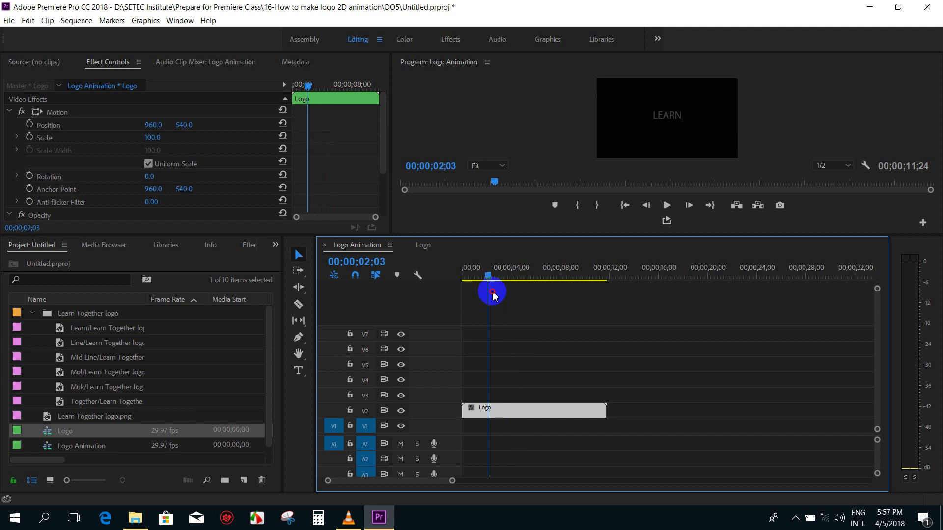
drag(492, 294, 519, 294)
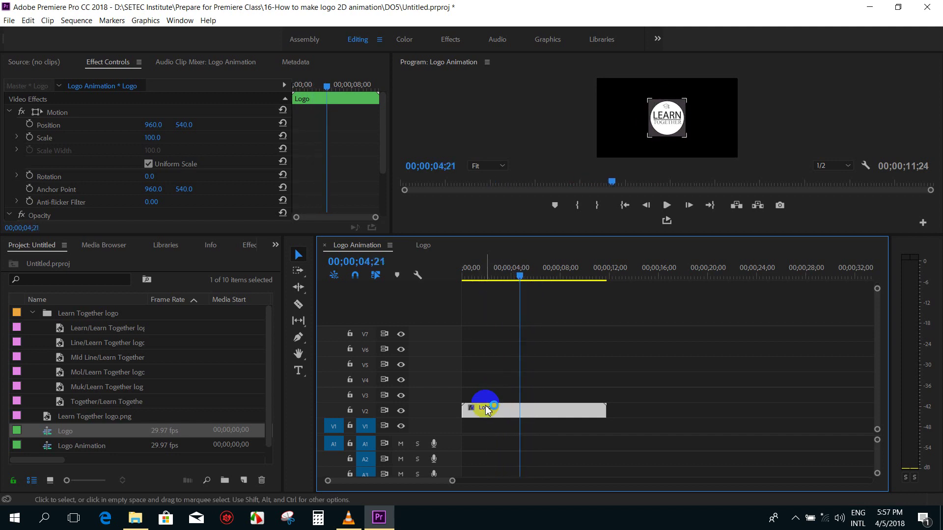
mouse_move(481, 414)
mouse_down()
mouse_move(482, 393)
mouse_move(484, 412)
mouse_up()
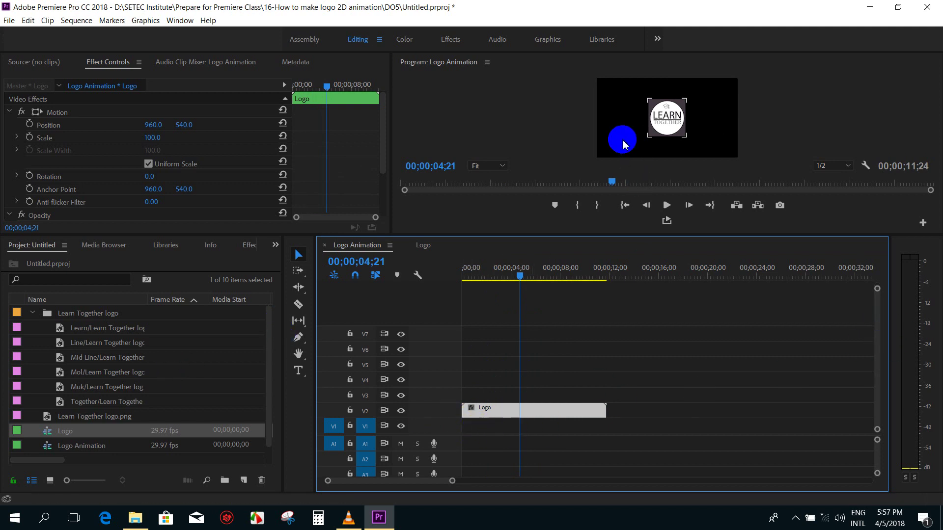
click(270, 363)
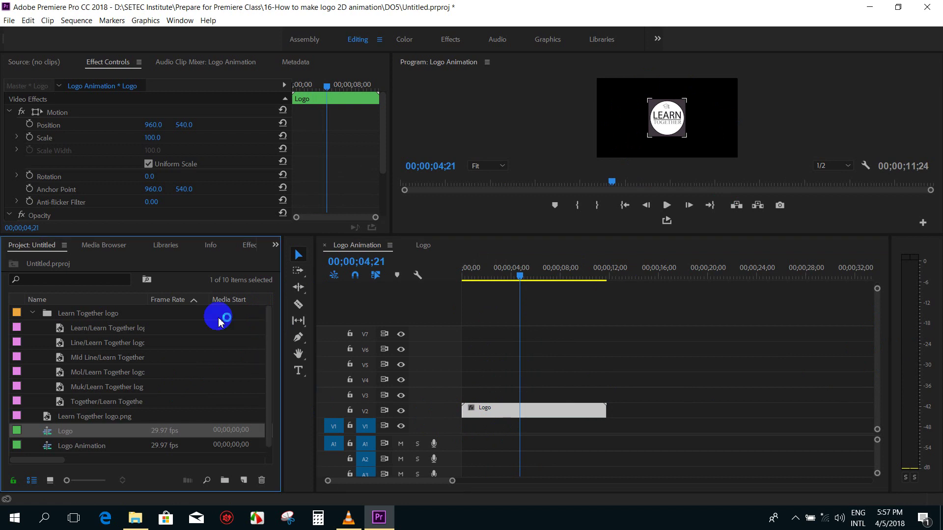
Step: Import the Khmer music video MP4 from the 16-How to make logo 2D animation folder
click(33, 314)
double_click(56, 377)
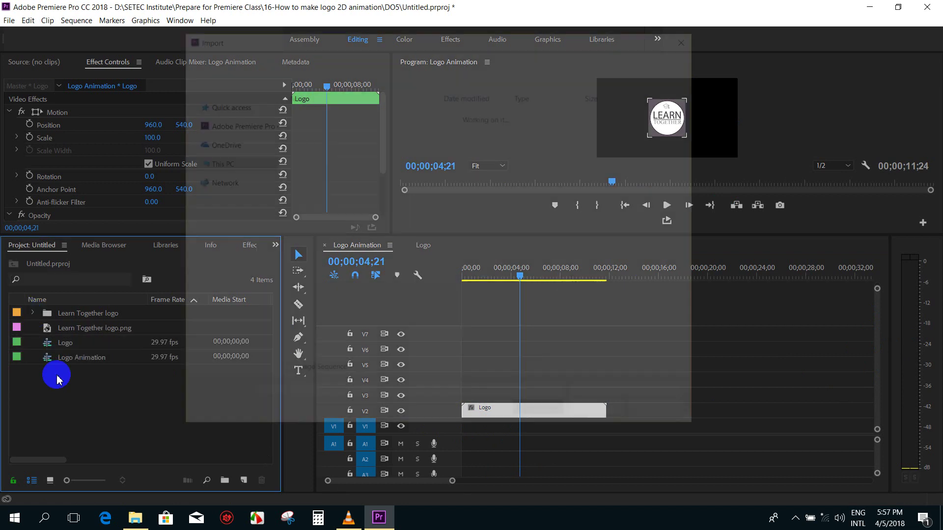
click(371, 59)
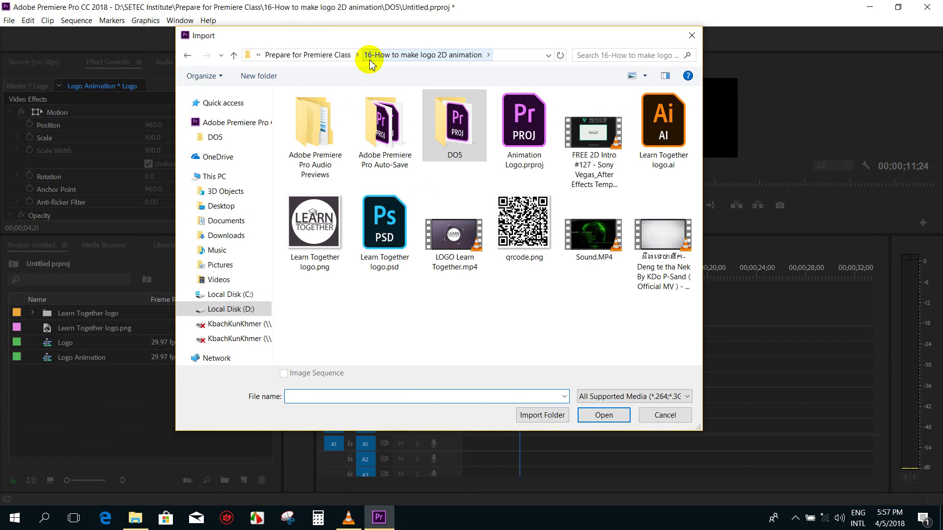
click(662, 242)
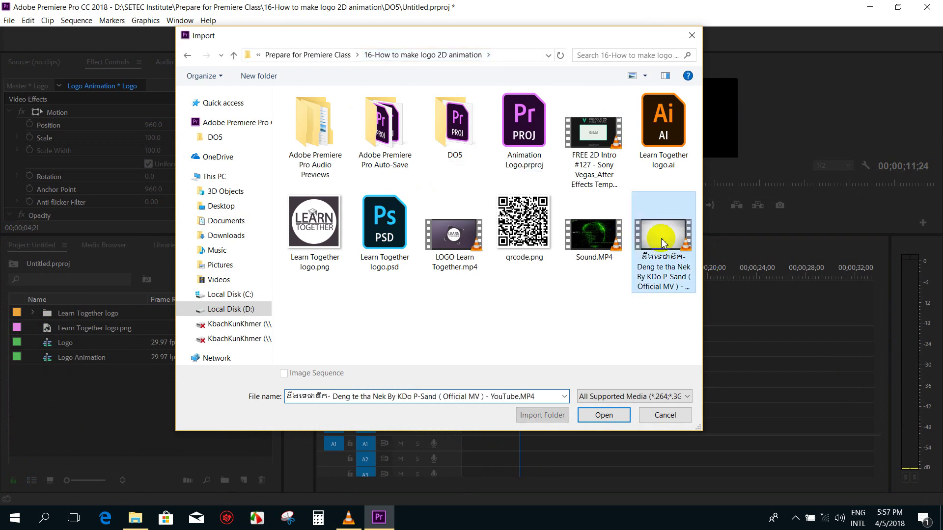
double_click(662, 242)
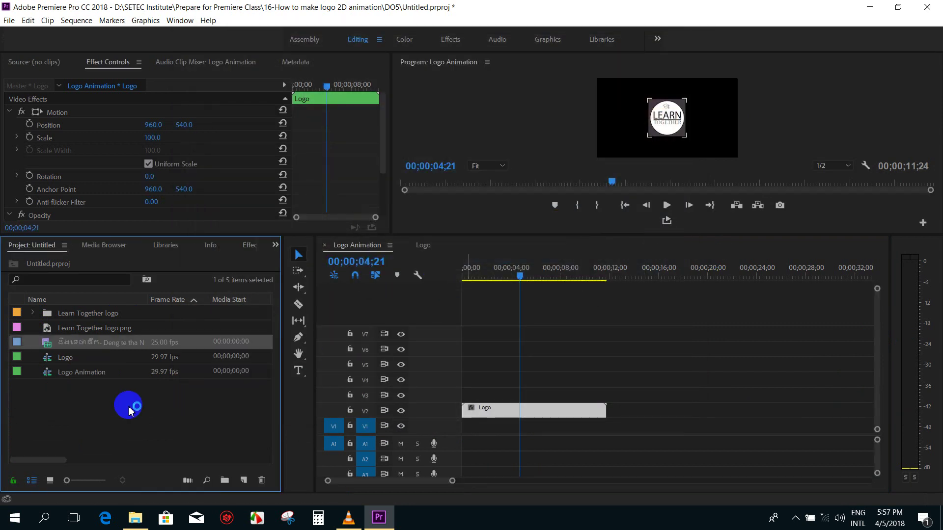
Step: Place the music video on V1 after the Logo clip and zoom out to see it
drag(542, 435, 631, 435)
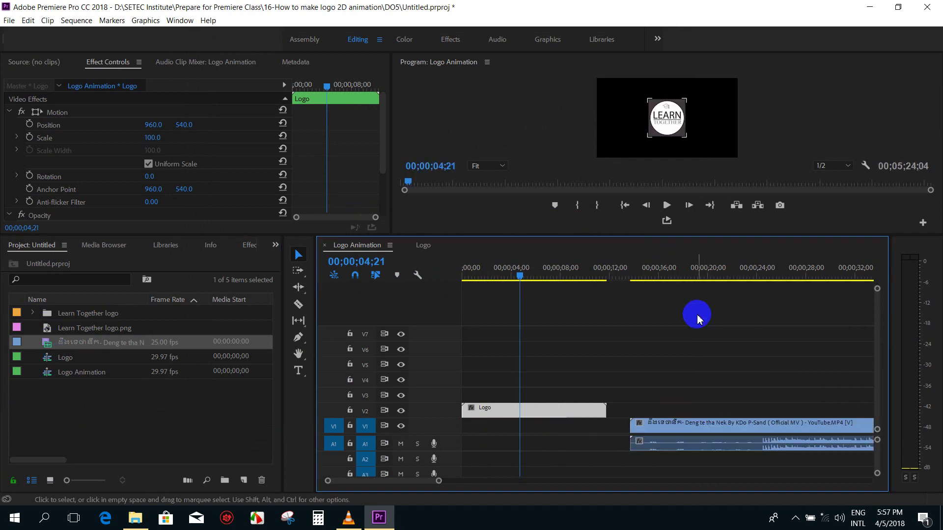
key(minus)
click(635, 277)
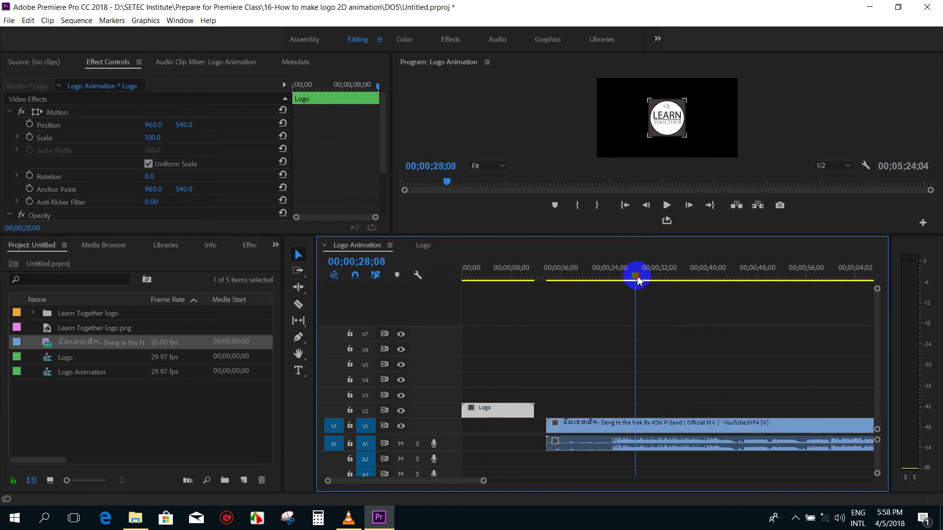
Step: Scale the music video to frame size and move it to the sequence start
click(674, 426)
right_click(645, 431)
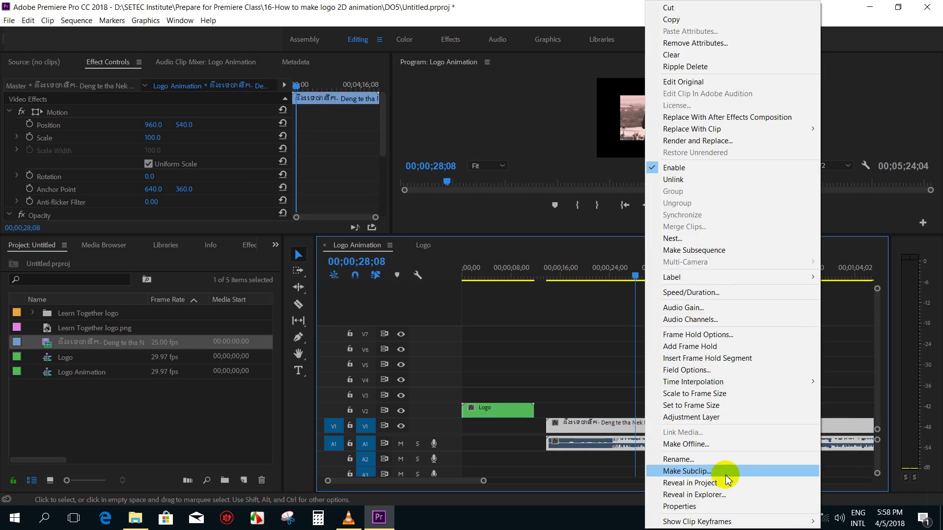
click(703, 393)
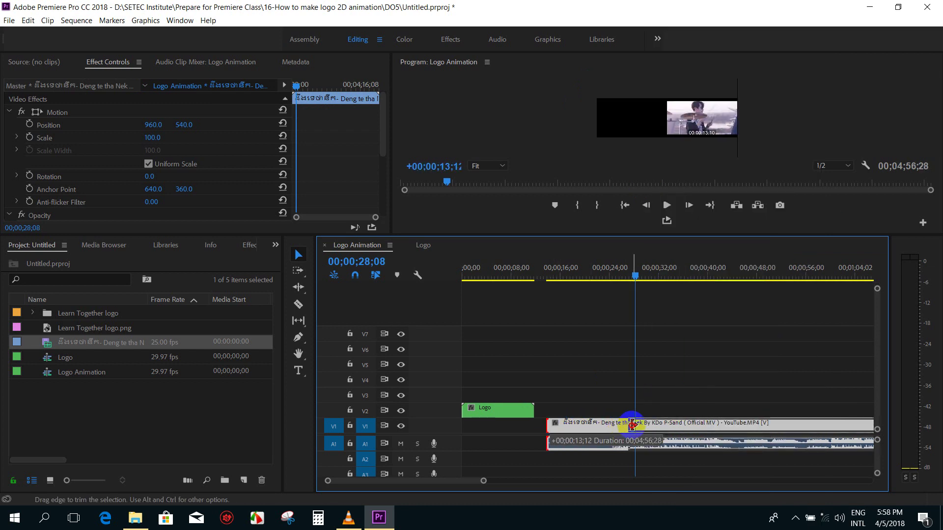
drag(565, 434, 648, 432)
drag(636, 283, 674, 287)
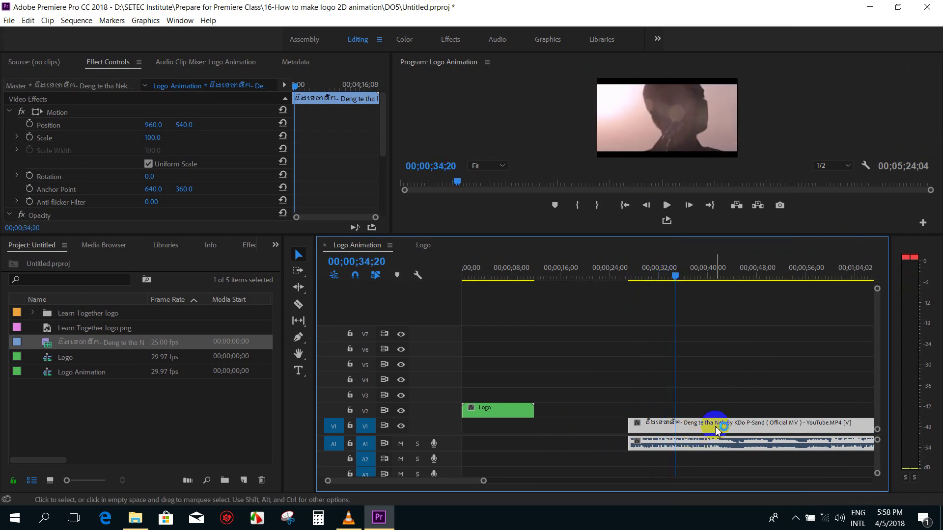
mouse_move(766, 281)
mouse_down()
mouse_move(822, 280)
mouse_move(712, 289)
mouse_up()
drag(633, 427, 467, 431)
Step: Cut the music video where the logo ends at 11;24, deleting its tail and audio
click(479, 268)
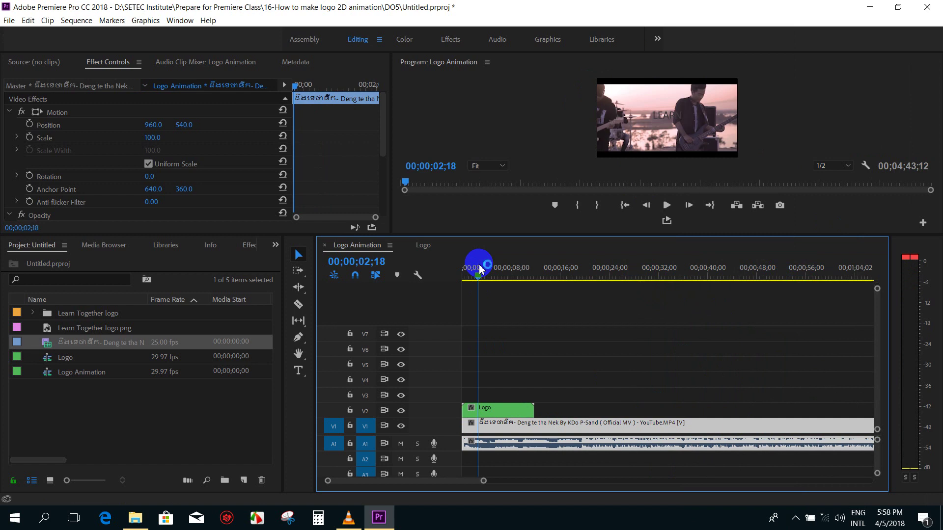
key(=)
drag(480, 268, 608, 286)
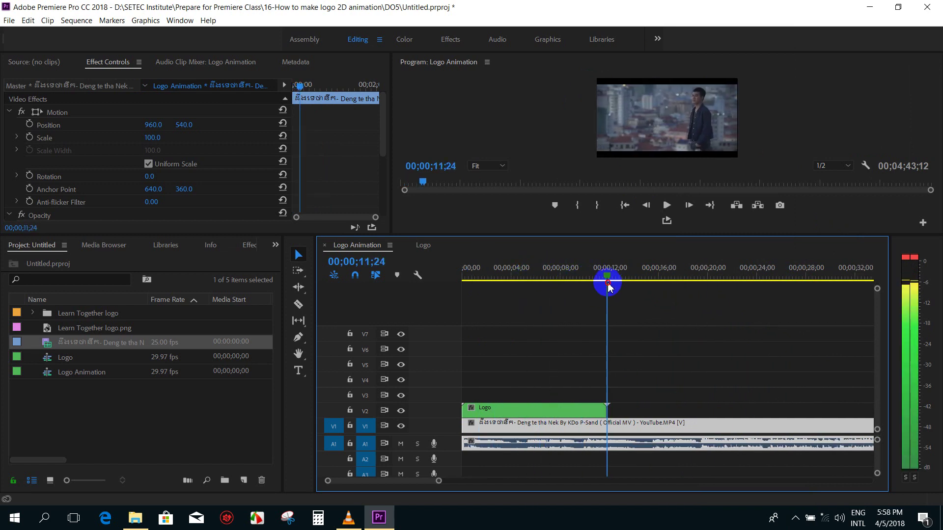
key(ctrl+k)
click(634, 426)
key(Delete)
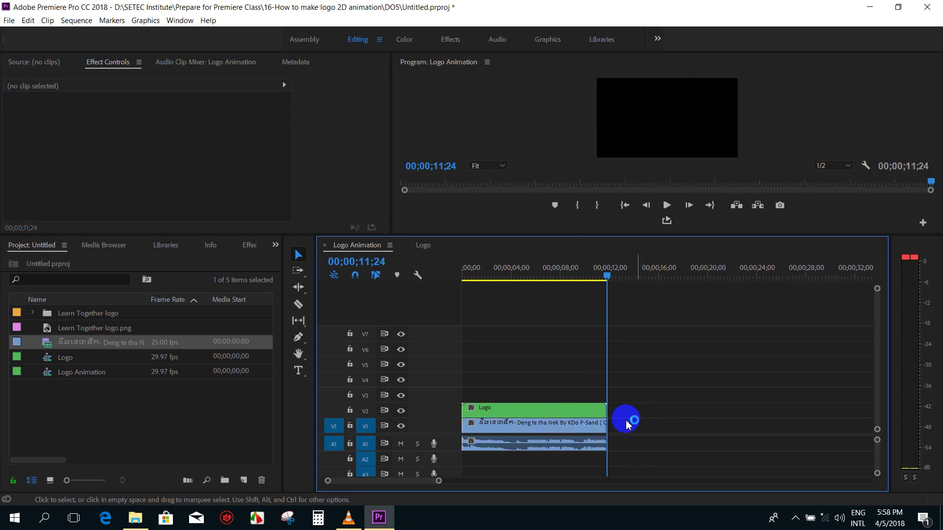
click(511, 271)
click(547, 445)
key(Delete)
drag(511, 276, 508, 276)
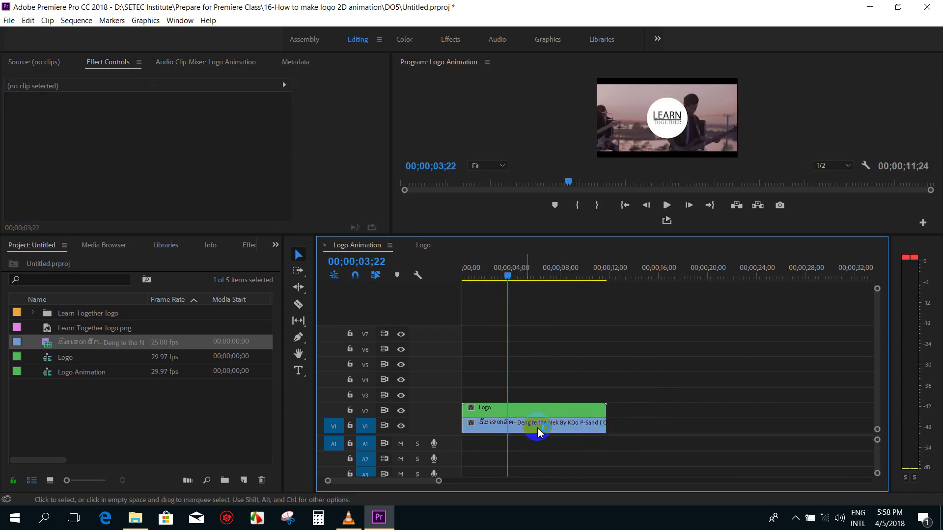
click(526, 426)
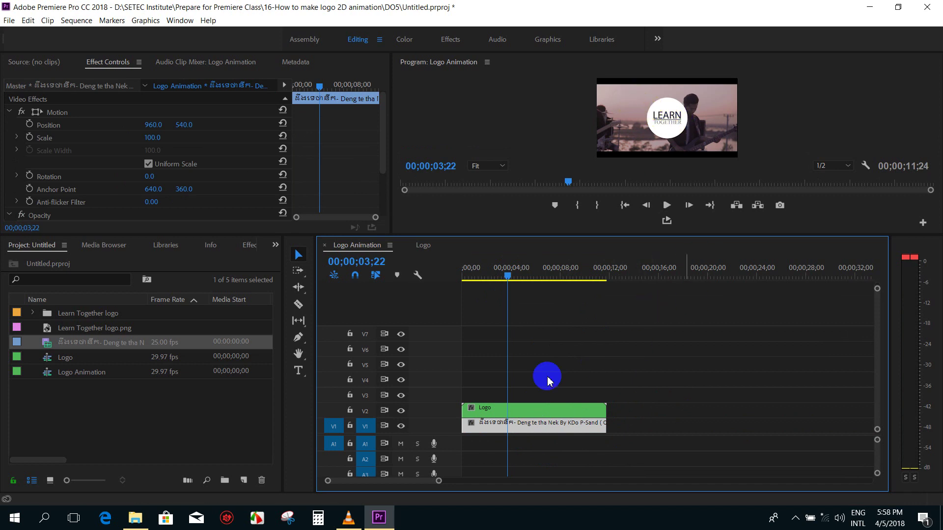
Step: Replay LOGO Learn Together.mp4 in VLC from about 2 seconds, pausing at 4 seconds
click(362, 520)
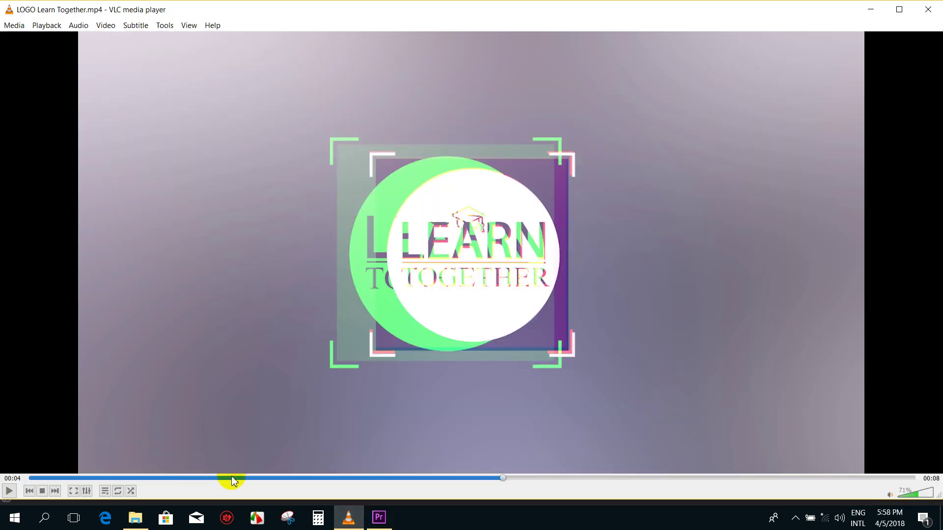
click(242, 477)
click(362, 242)
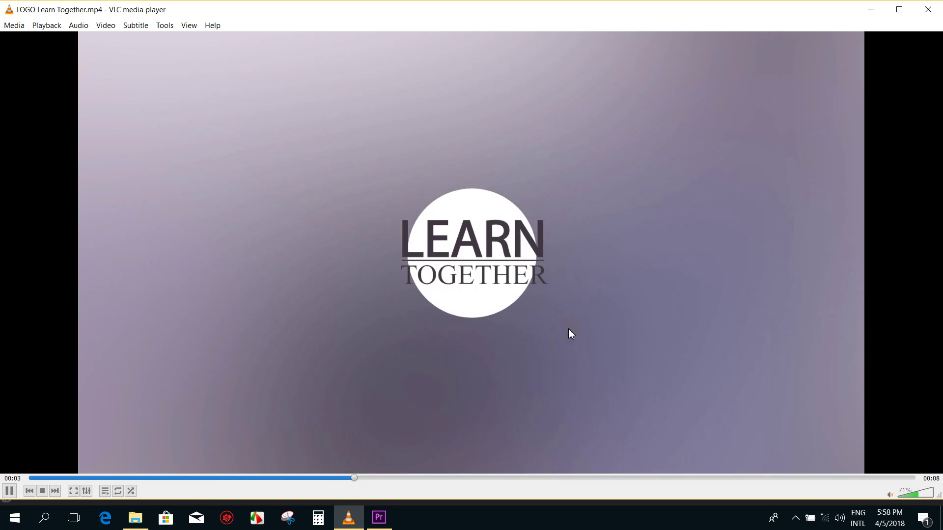
click(651, 117)
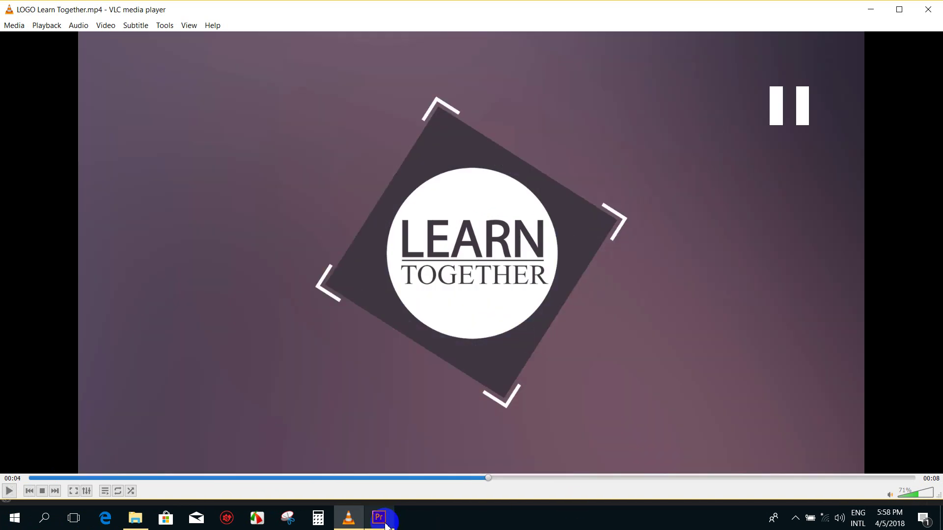
Step: Return to Premiere Pro and reselect the music video clip
click(386, 526)
click(678, 421)
click(491, 414)
Step: Search the effects for 'blur' and apply Gaussian Blur to the music video clip
click(291, 302)
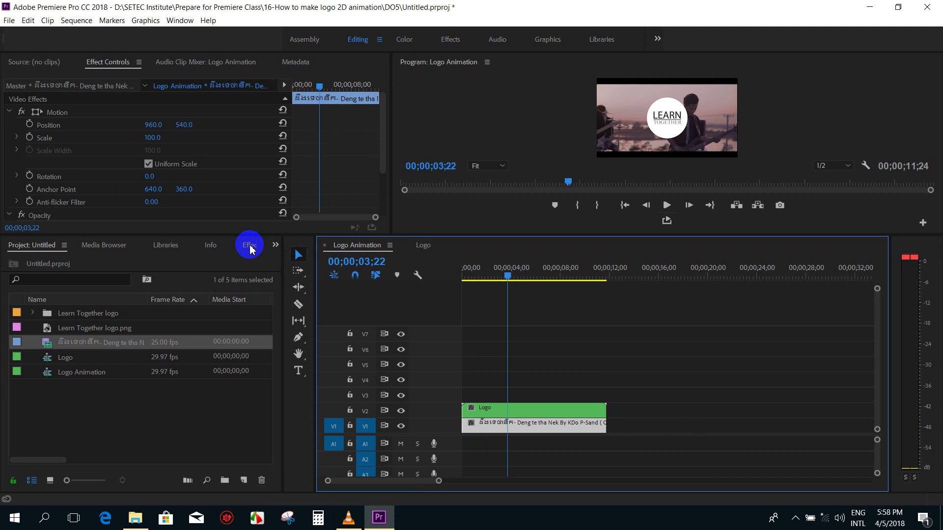
click(250, 245)
click(121, 261)
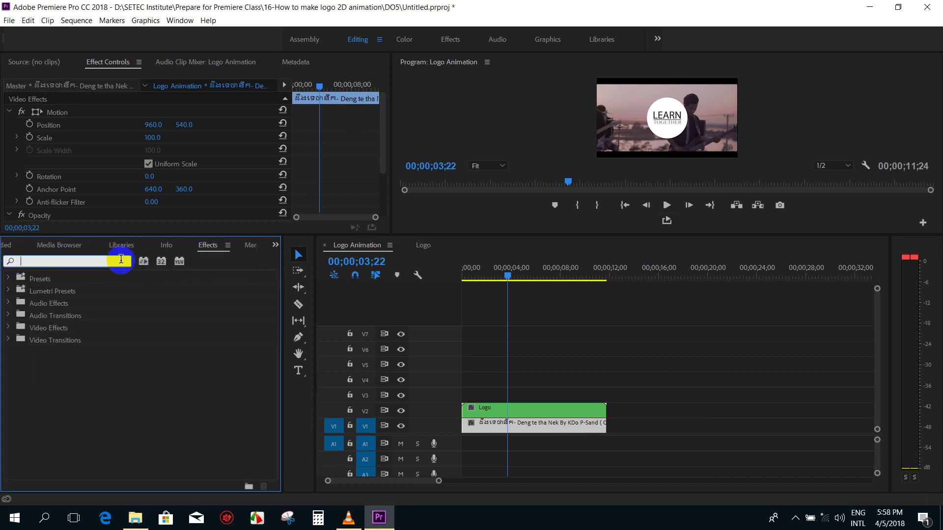
text(blur)
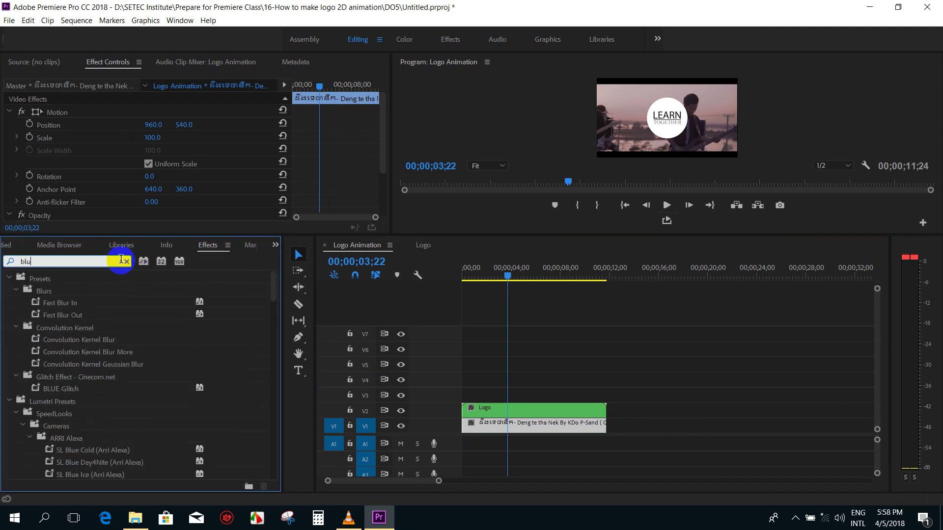
scroll(151, 412, down, 3)
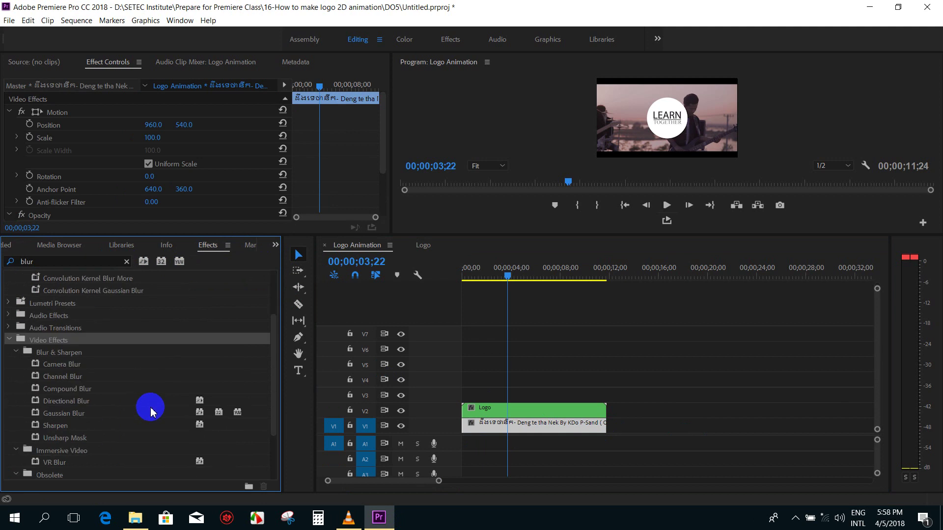
scroll(146, 409, down, 2)
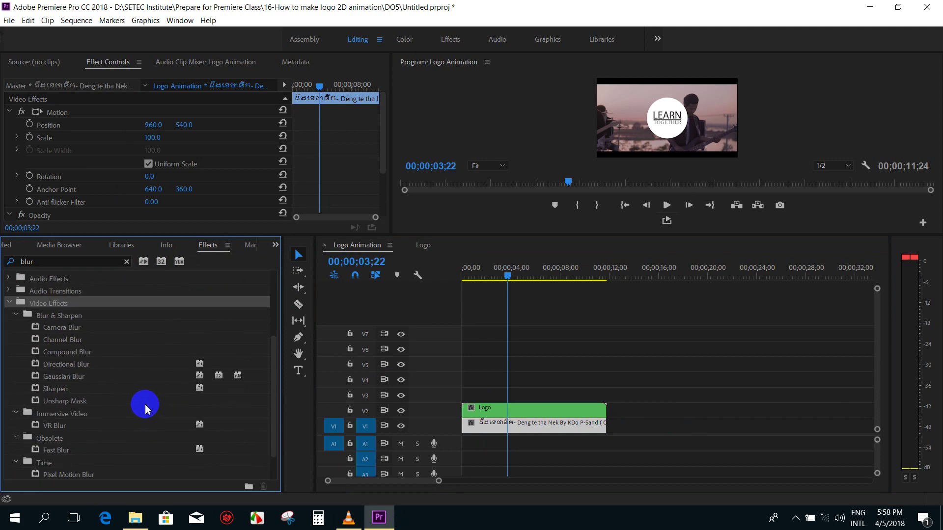
click(71, 380)
mouse_move(37, 380)
mouse_down()
mouse_move(521, 422)
mouse_move(519, 431)
mouse_up()
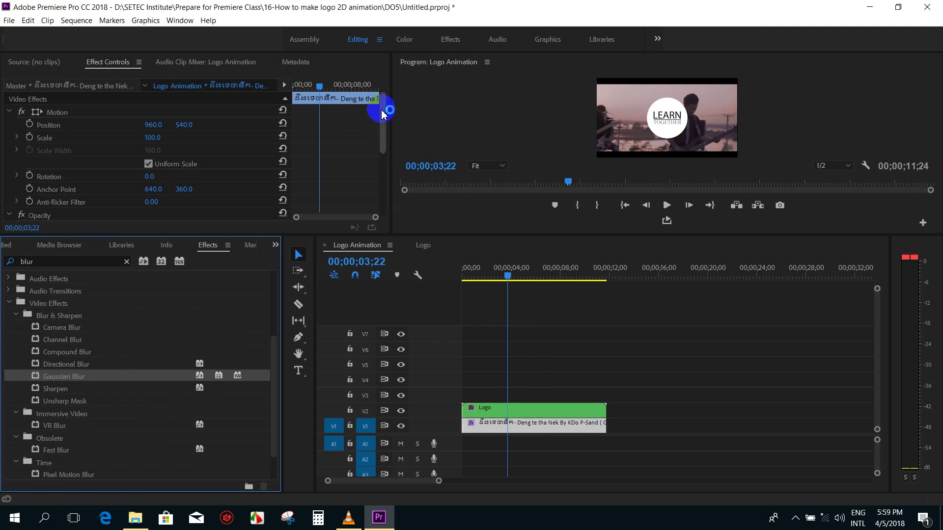
Step: Set the Gaussian Blur Blurriness to 313 and enlarge the program preview
drag(384, 115, 383, 173)
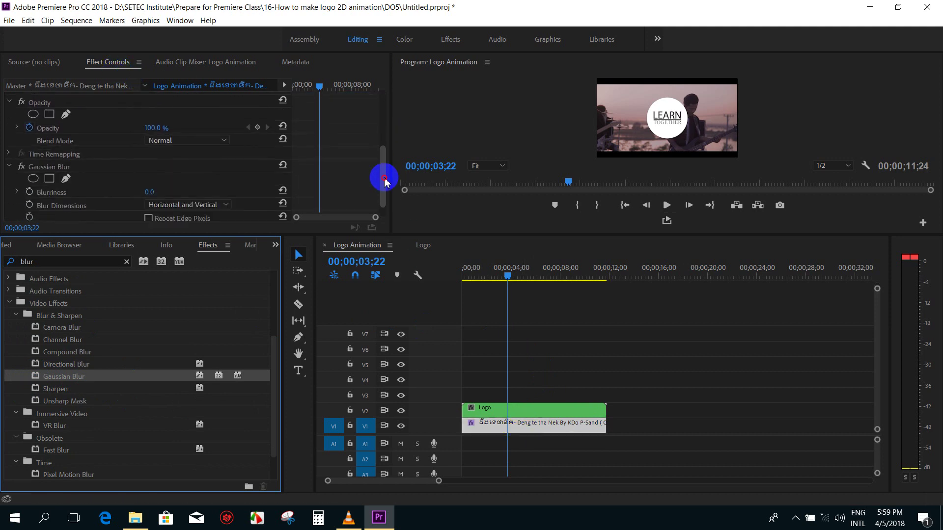
drag(168, 175, 353, 183)
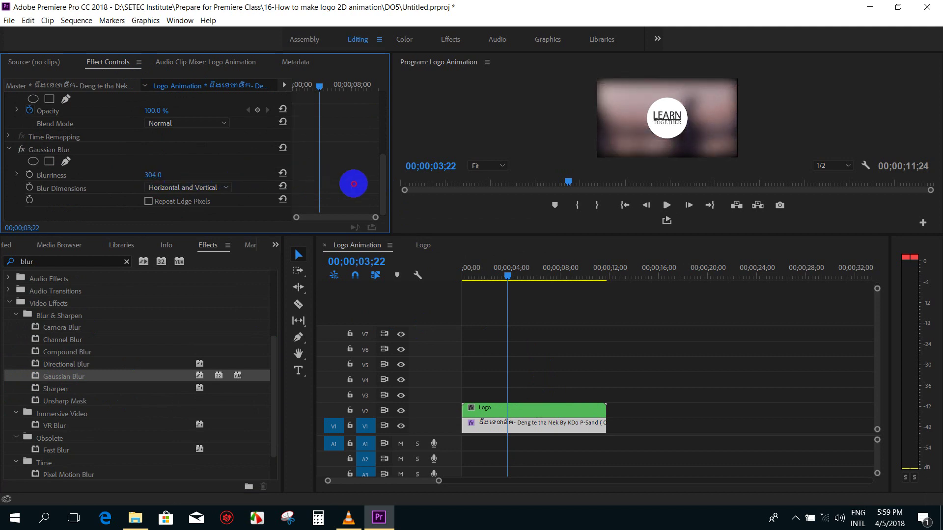
drag(353, 184, 355, 189)
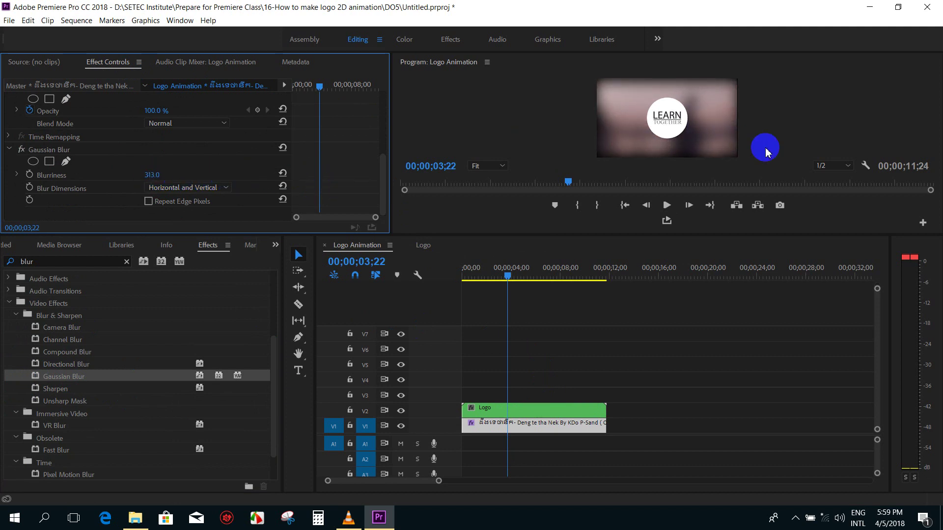
drag(708, 234, 708, 314)
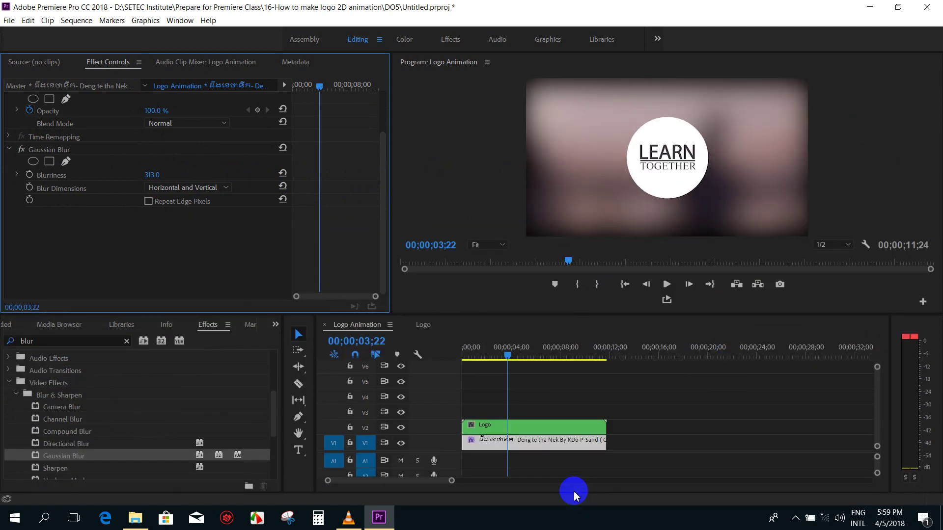
Step: Play the sequence preview, then briefly shorten and restore the background clip's length
click(467, 352)
key(space)
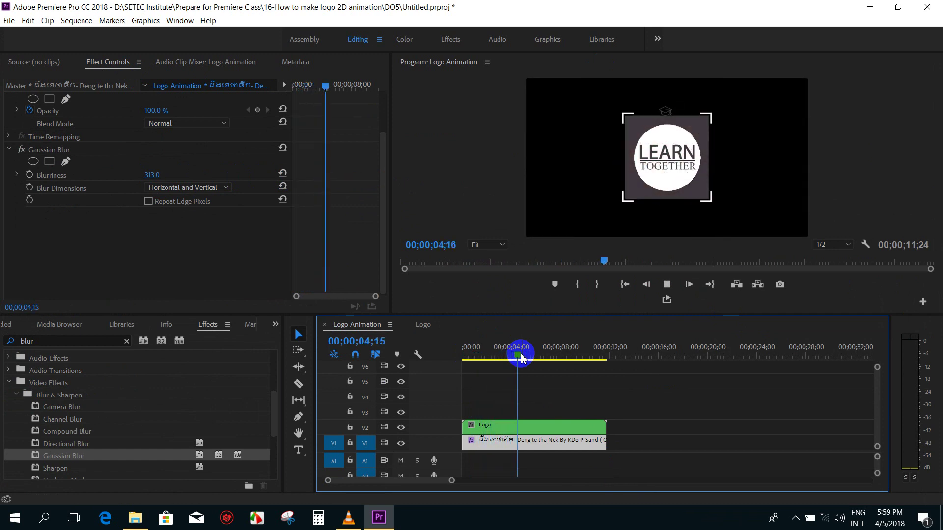
key(space)
drag(531, 445, 605, 444)
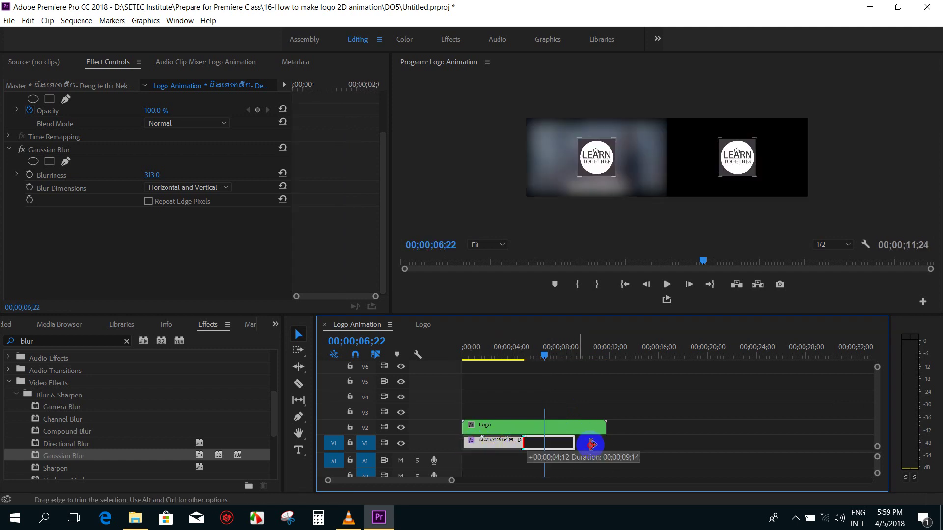
drag(532, 350, 518, 375)
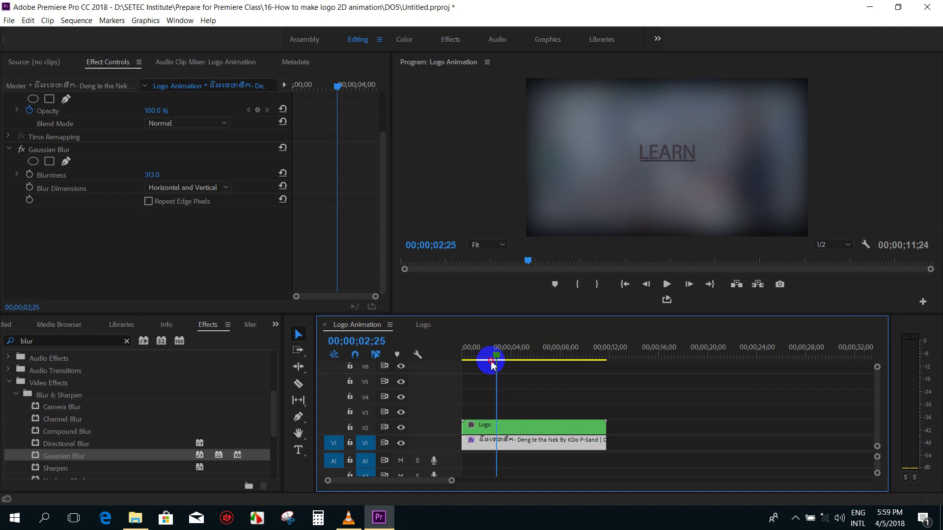
Step: Turn on Repeat Edge Pixels for the background clip's Gaussian Blur
click(568, 444)
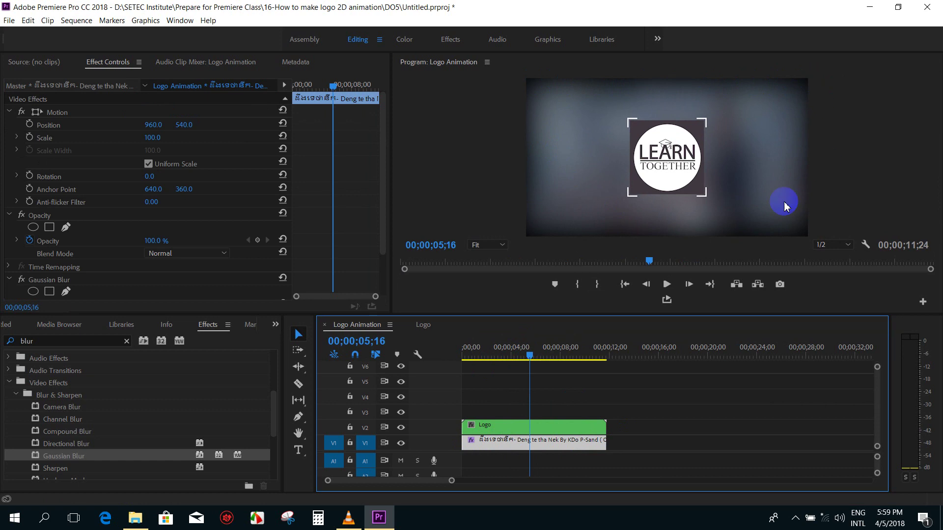
drag(381, 134, 385, 175)
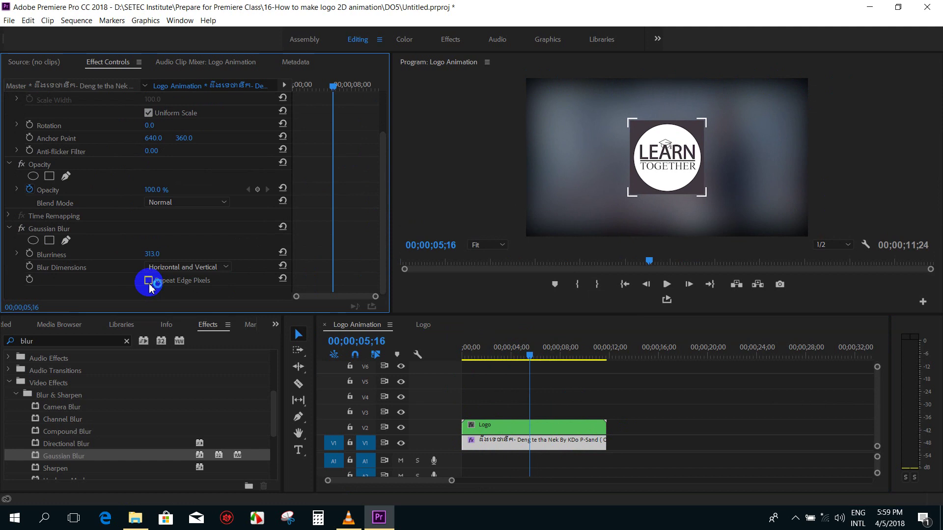
click(148, 281)
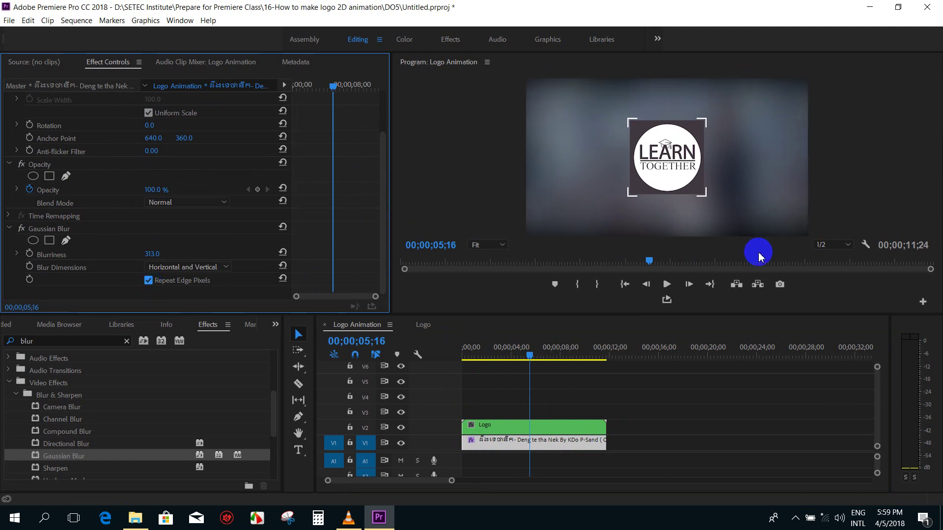
Step: Preview the sequence from the start, then park the playhead at 04;24
click(489, 351)
key(Home)
key(space)
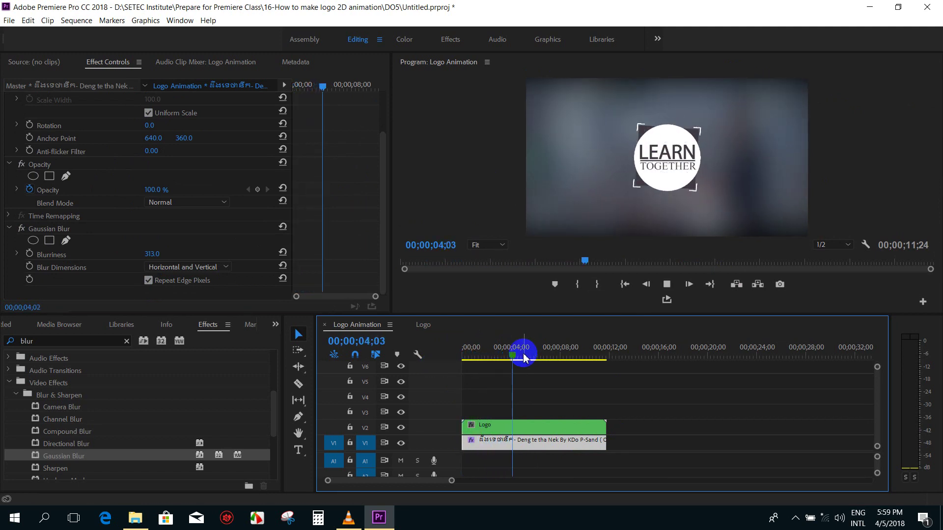
key(space)
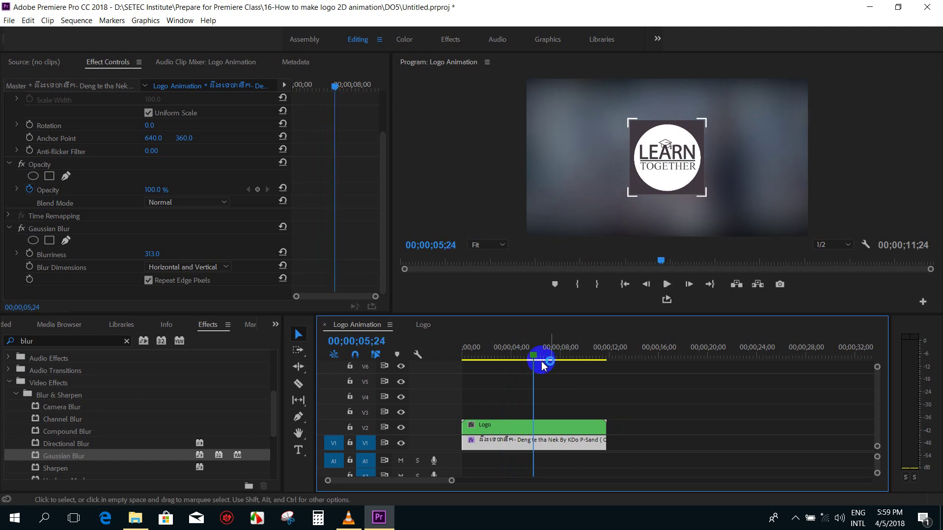
drag(541, 362, 520, 357)
click(348, 518)
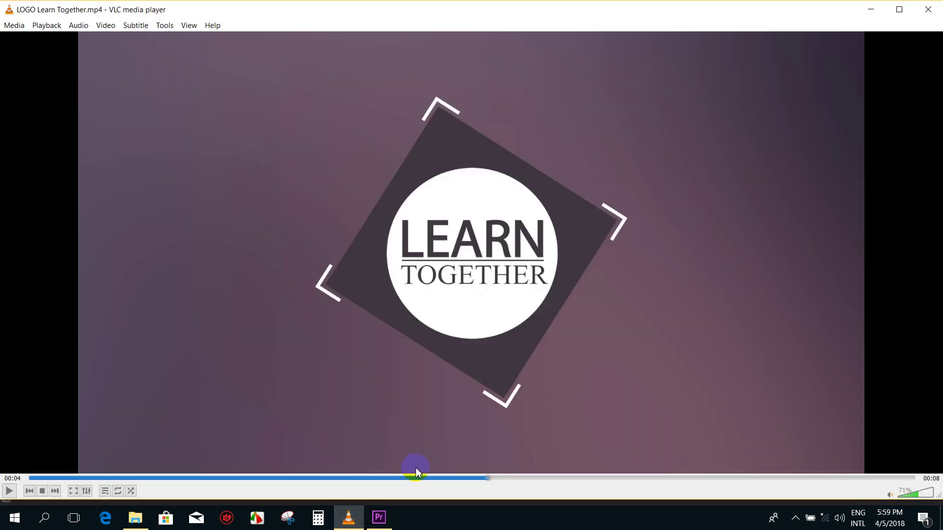
drag(415, 478, 346, 481)
key(space)
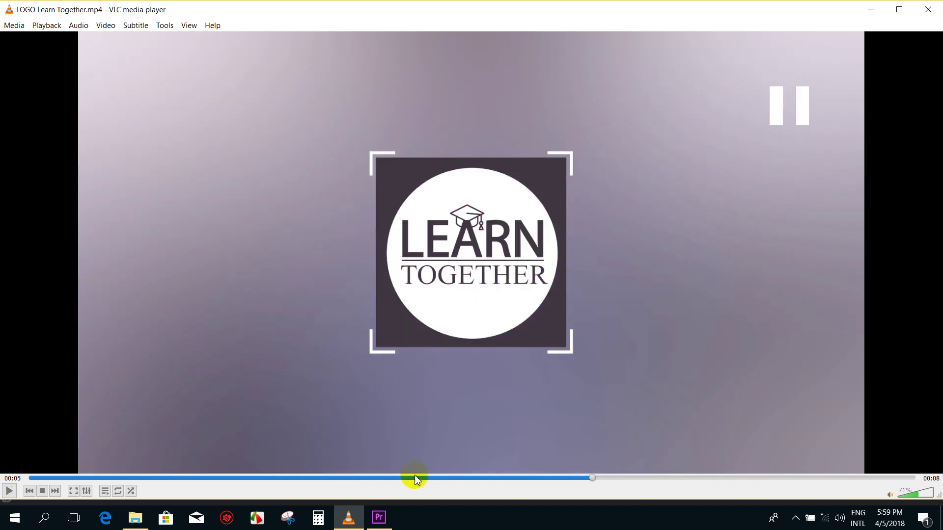
click(456, 480)
key(space)
click(376, 521)
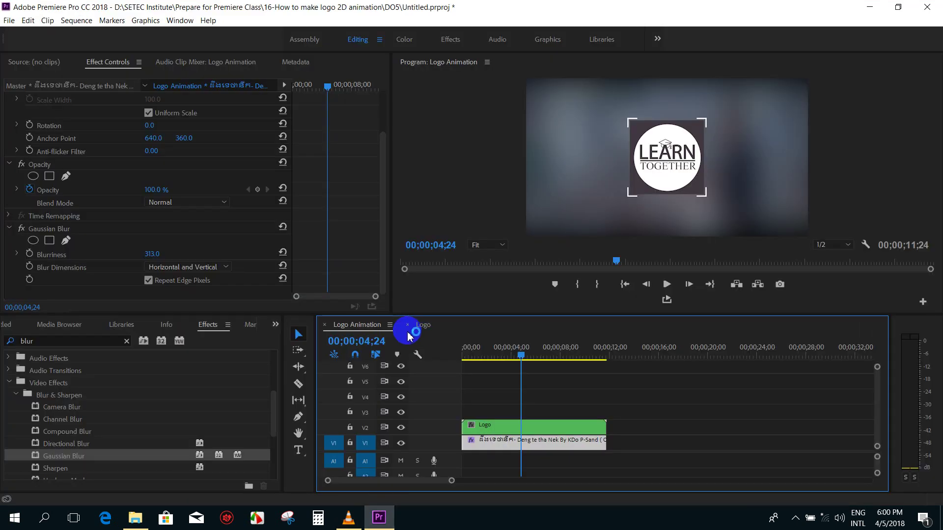
Step: Collapse the expanded effect folders and clear the 'blur' search
click(10, 381)
click(73, 393)
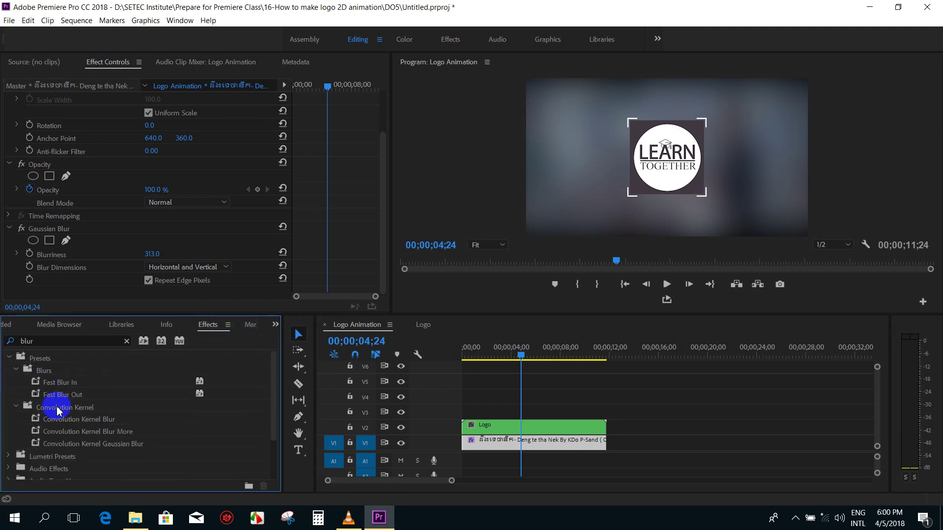
click(15, 370)
click(15, 383)
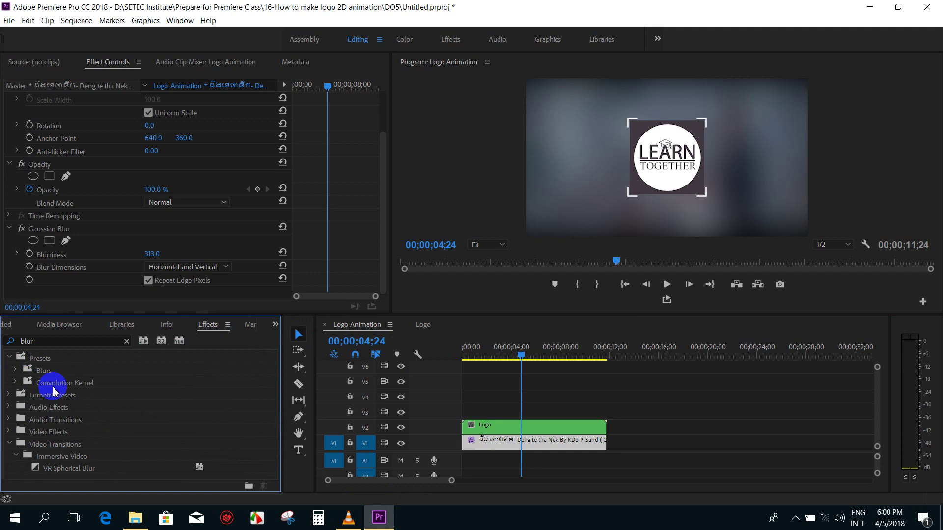
click(127, 341)
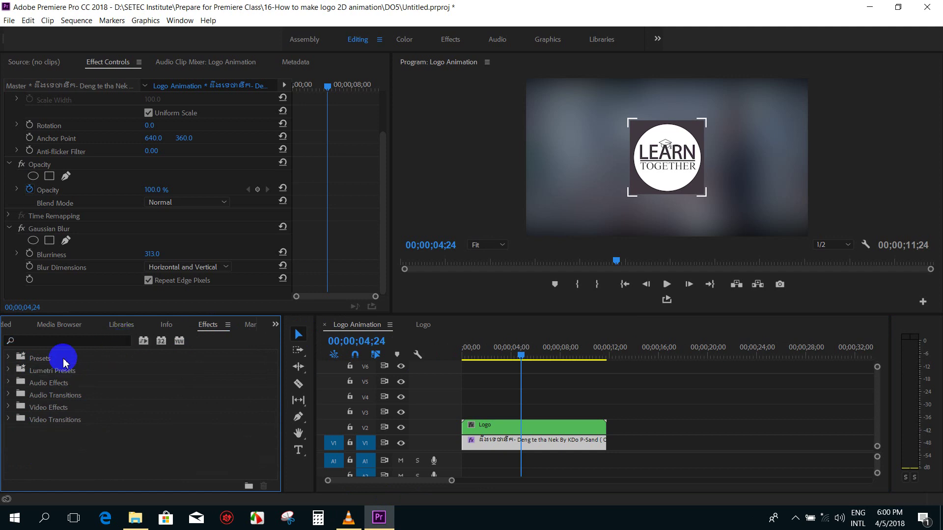
Step: Delete the Glitch Effect - Cinecom.net folder from the effect Presets
click(8, 358)
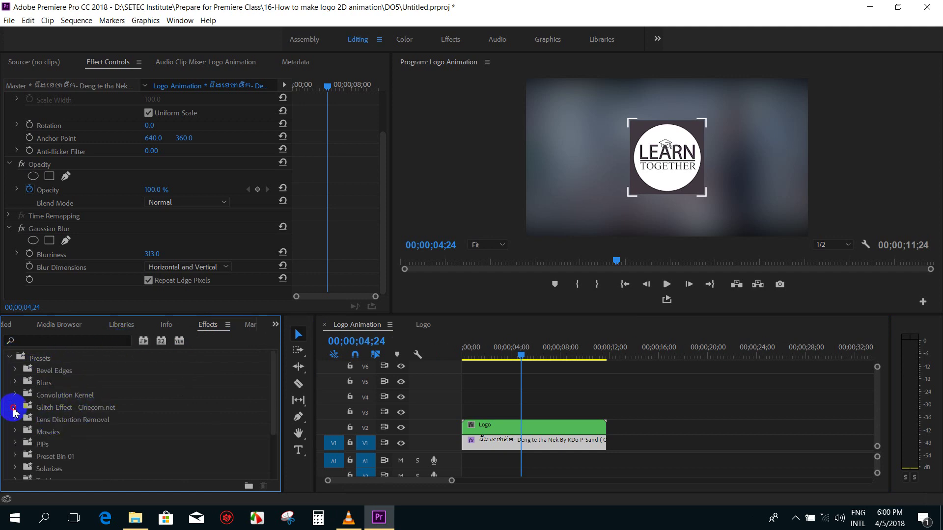
click(14, 407)
right_click(69, 410)
click(91, 425)
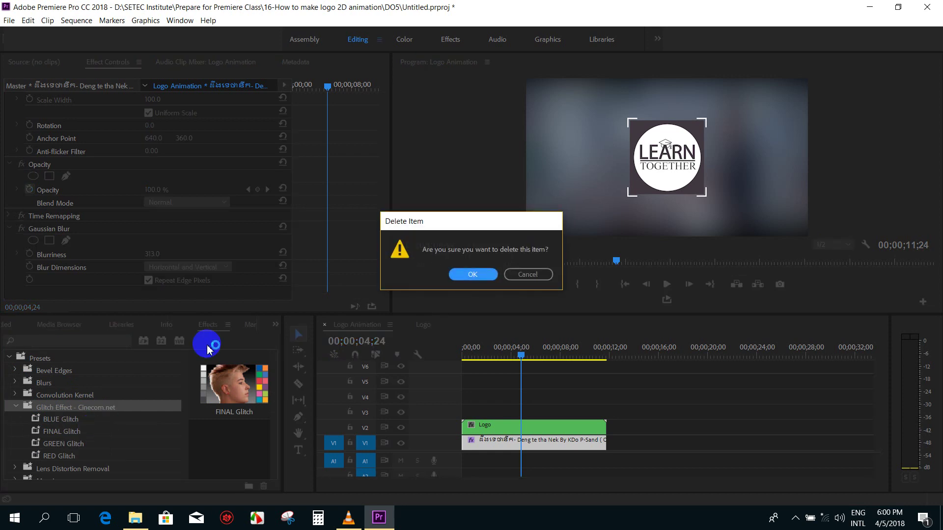
click(466, 275)
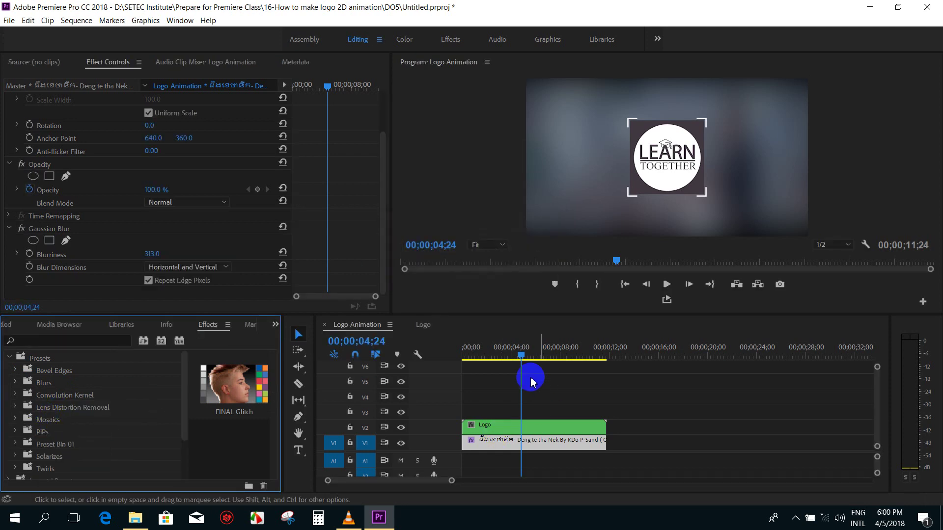
click(516, 356)
drag(516, 359, 514, 360)
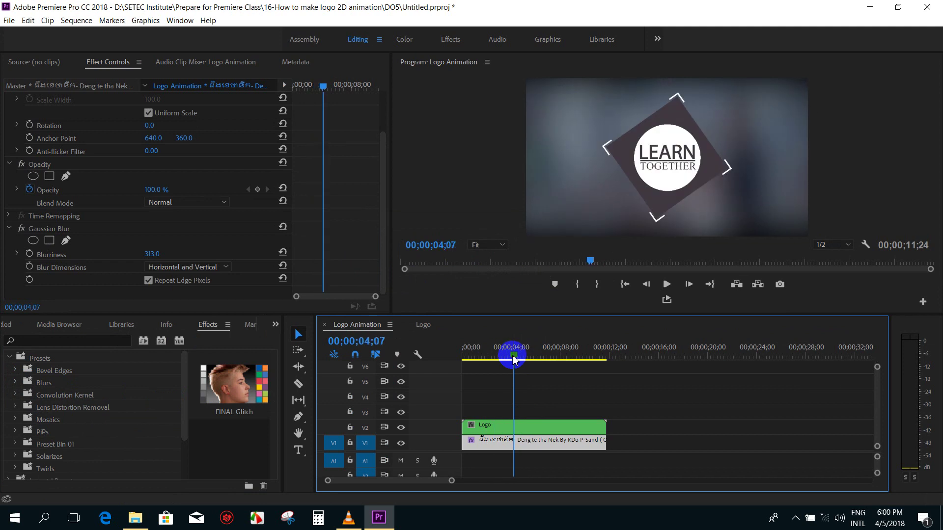
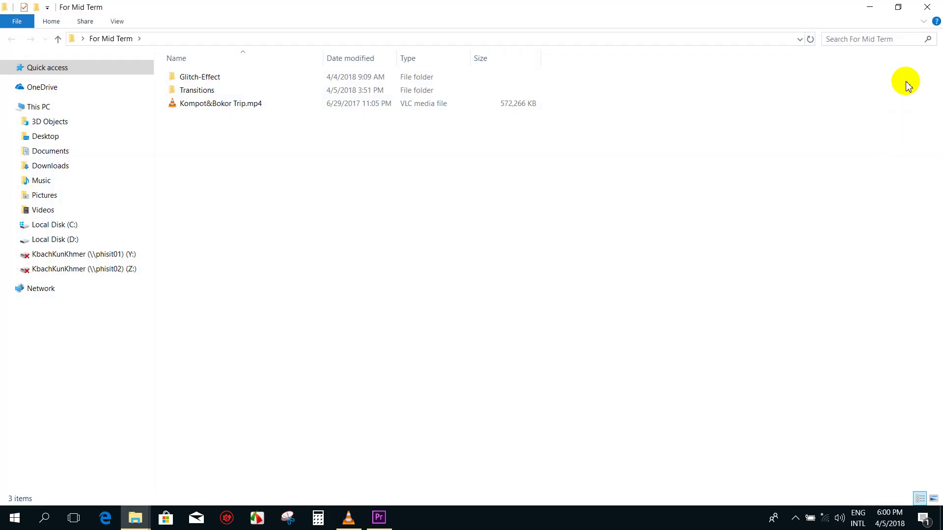
Step: Locate the Glitch Effect by Cinecom.prfpset file in For Mid Term > Glitch-Effect
click(932, 8)
key(Return)
click(212, 94)
double_click(206, 78)
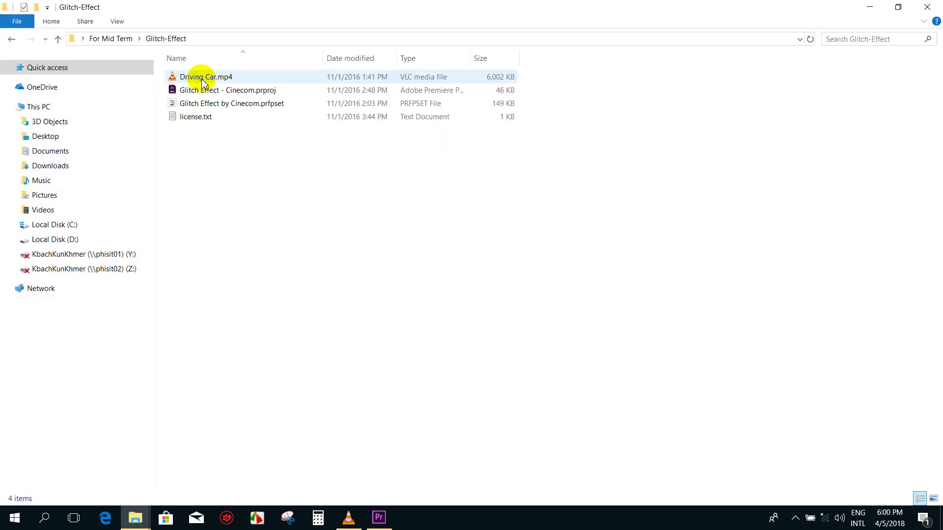
click(199, 107)
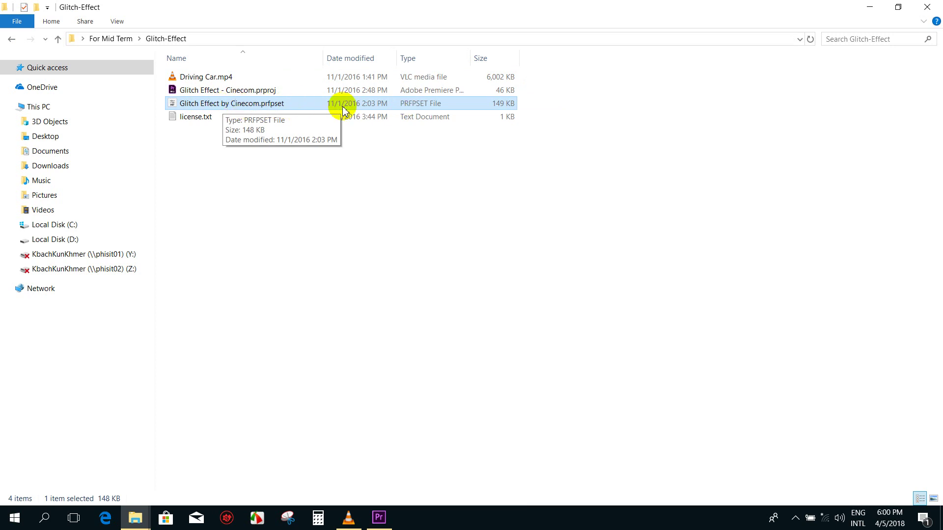
Step: Close Explorer, refresh the desktop and bring Premiere Pro back to the front
click(932, 9)
right_click(491, 187)
click(521, 224)
click(379, 517)
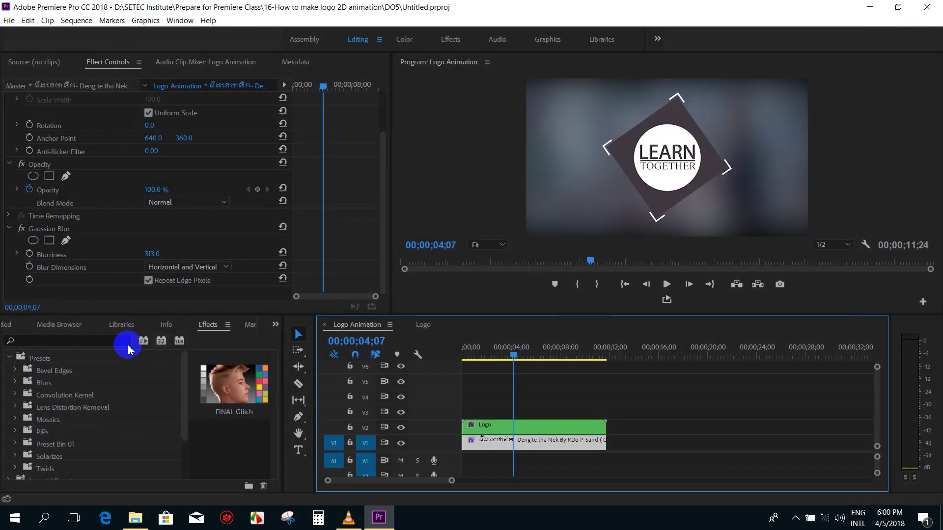
Step: Import Glitch Effect by Cinecom.prfpset from Desktop > For Mid Term > Glitch-Effect into Presets
click(40, 360)
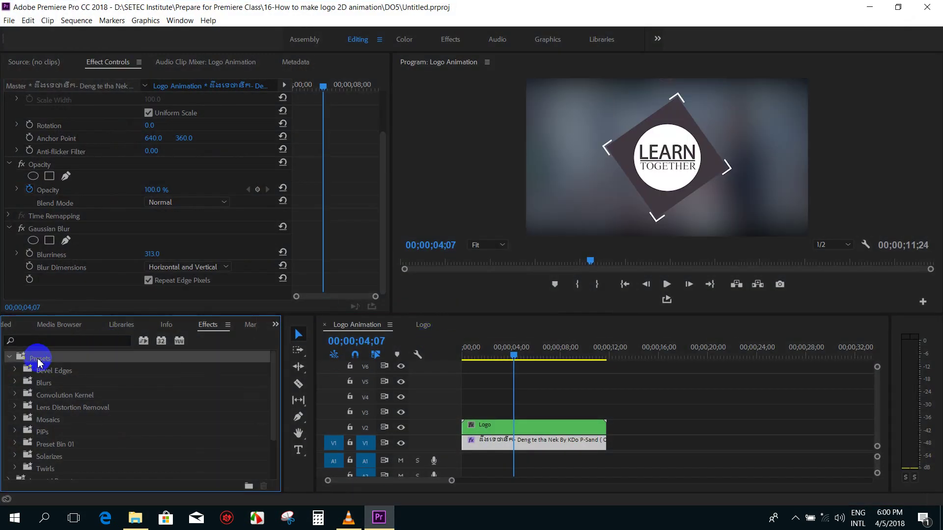
right_click(40, 362)
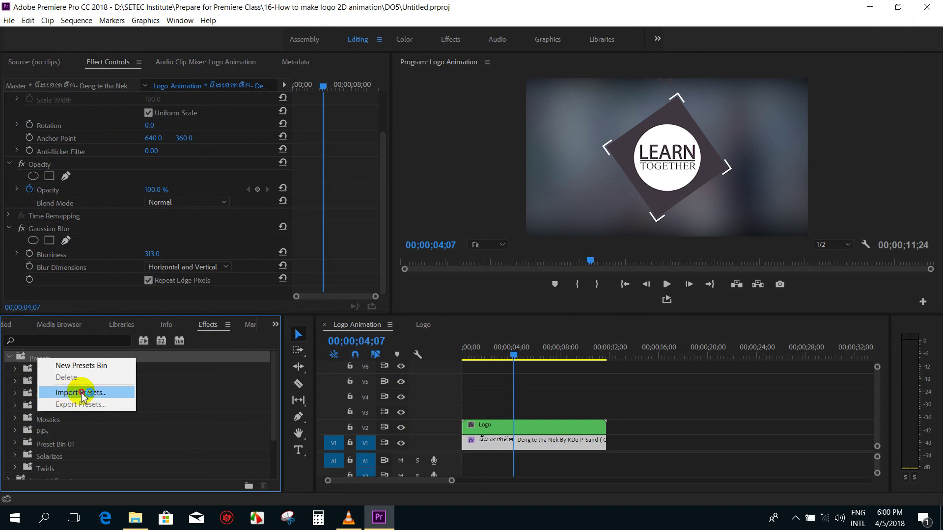
click(81, 393)
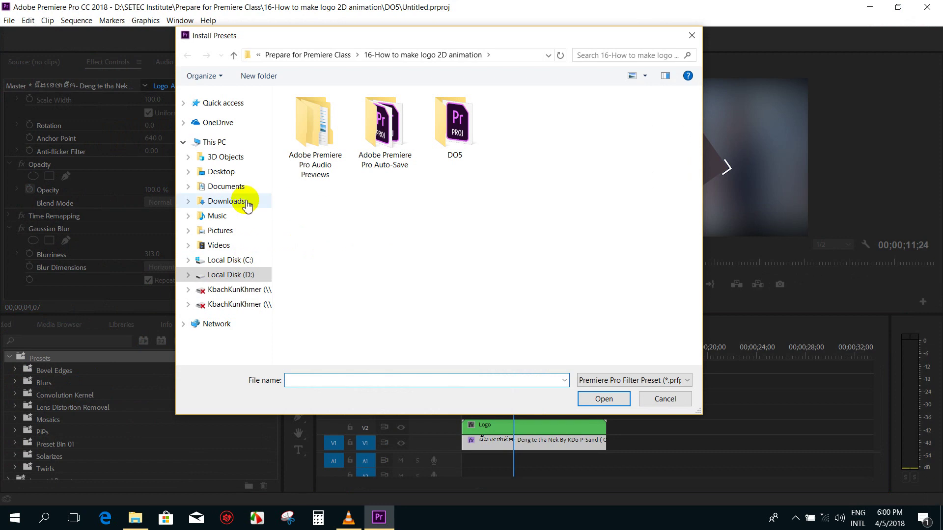
click(221, 172)
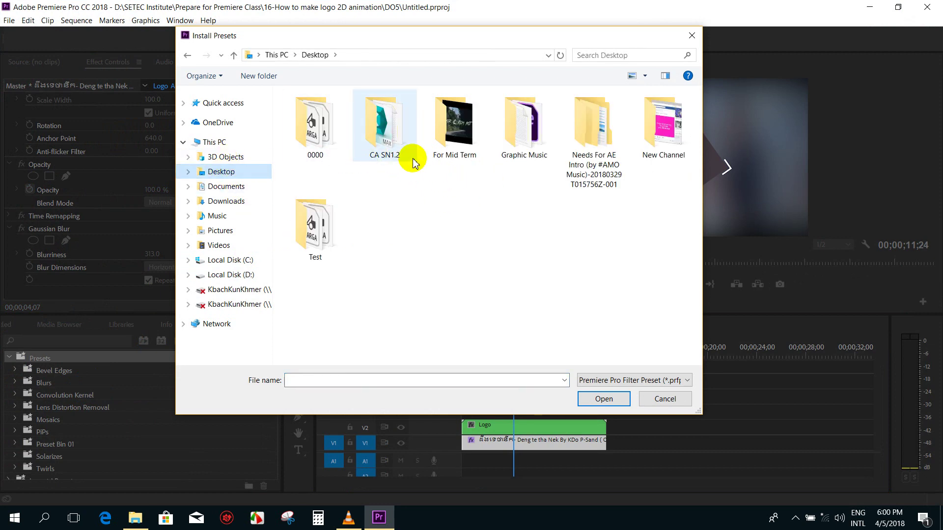
double_click(453, 131)
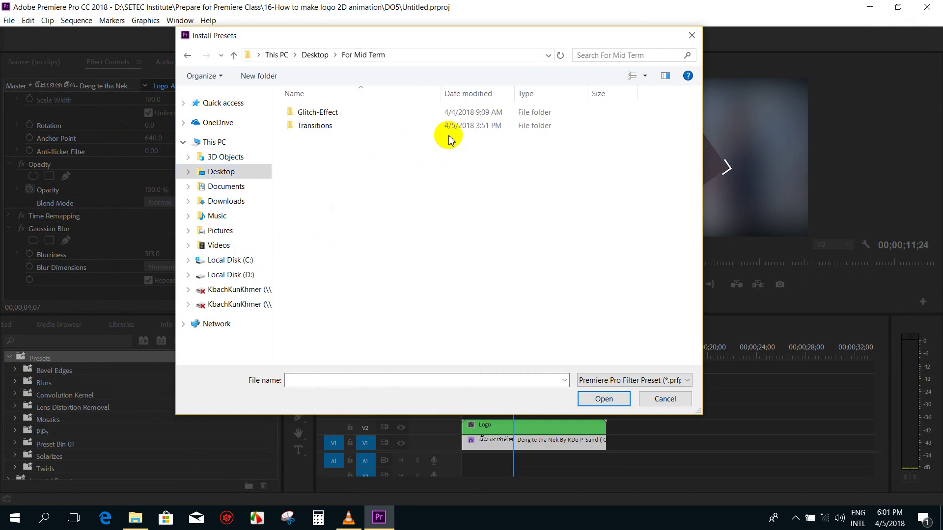
double_click(339, 112)
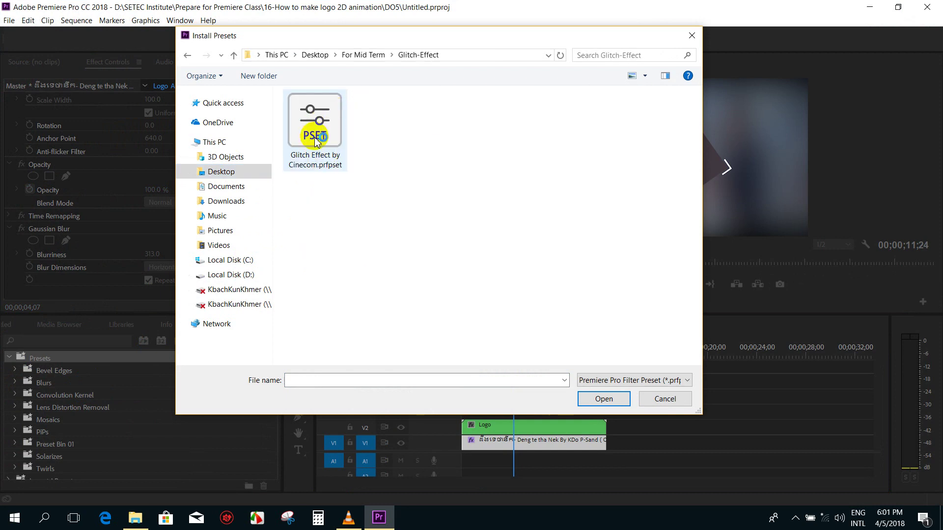
double_click(315, 126)
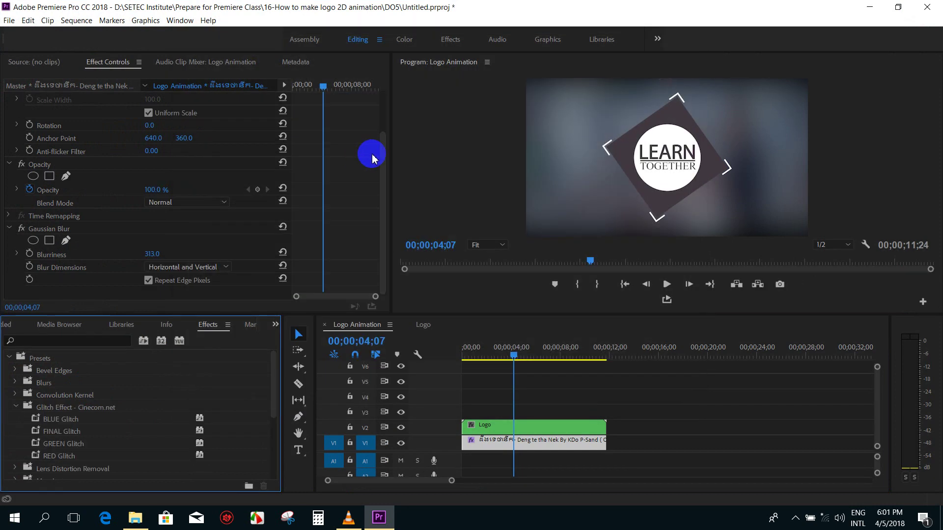
click(69, 419)
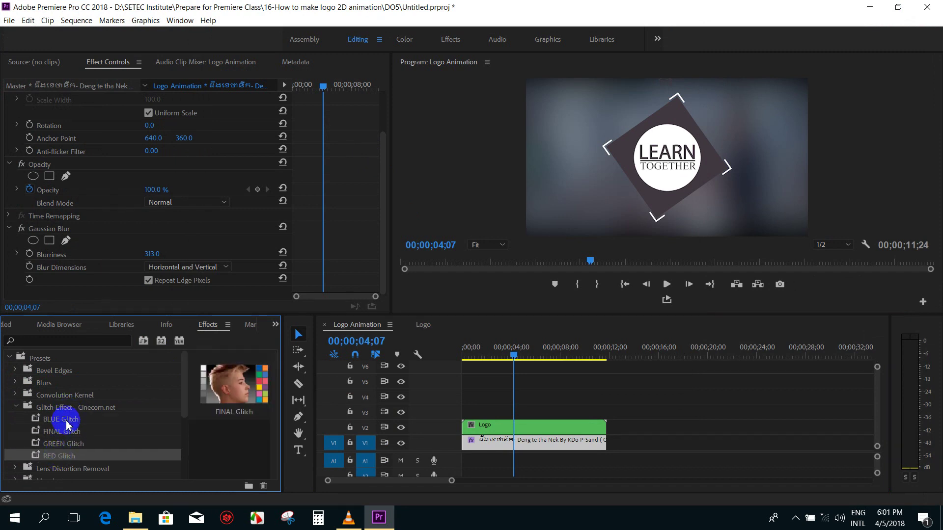
Step: Move the playhead to about the 4-second mark and select the Logo clip on V2
drag(465, 360, 524, 368)
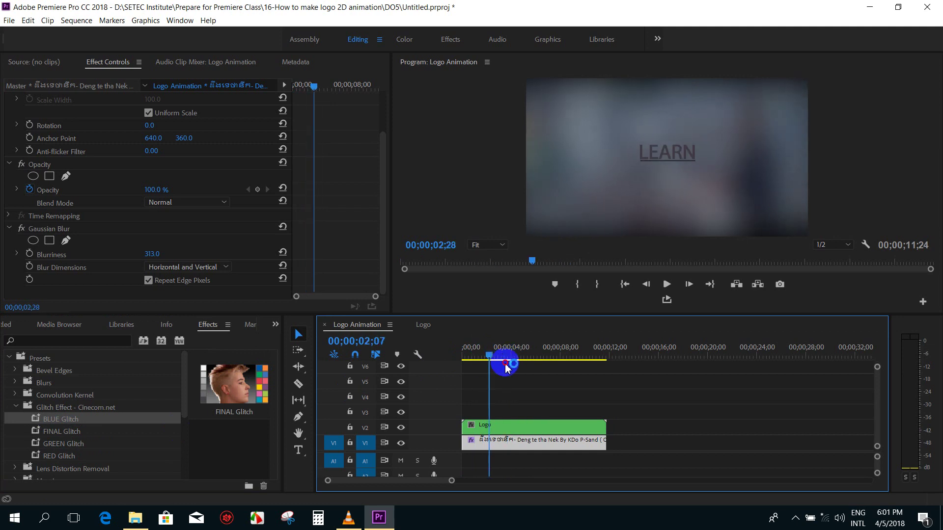
click(543, 384)
mouse_move(525, 368)
mouse_down()
mouse_move(480, 361)
mouse_move(506, 357)
mouse_up()
click(539, 431)
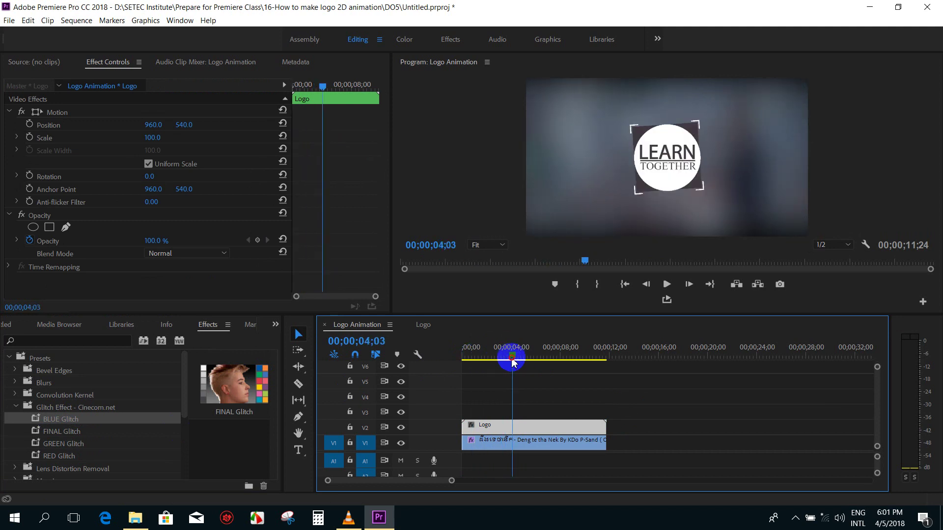
click(638, 420)
click(526, 431)
click(579, 415)
click(553, 429)
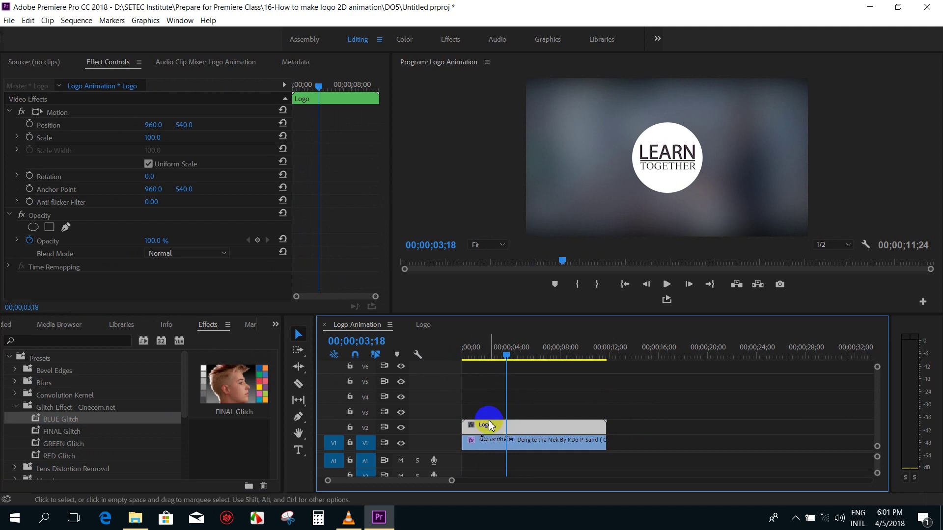
Step: Duplicate the Logo clip onto V3 and V4, fit the timeline, and check the VLC reference video
drag(486, 431, 486, 413)
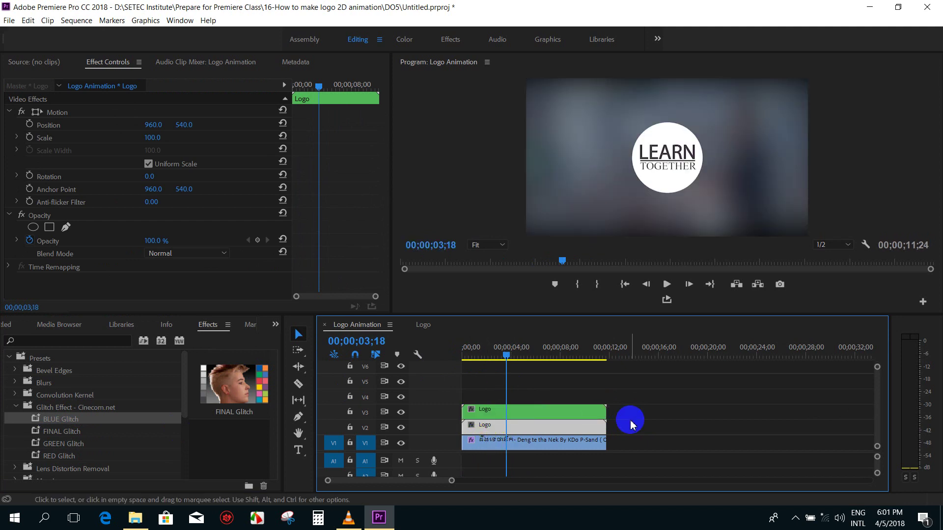
drag(529, 414, 510, 398)
mouse_move(505, 353)
mouse_down()
mouse_move(497, 358)
mouse_move(530, 364)
mouse_move(437, 369)
mouse_up()
key(=)
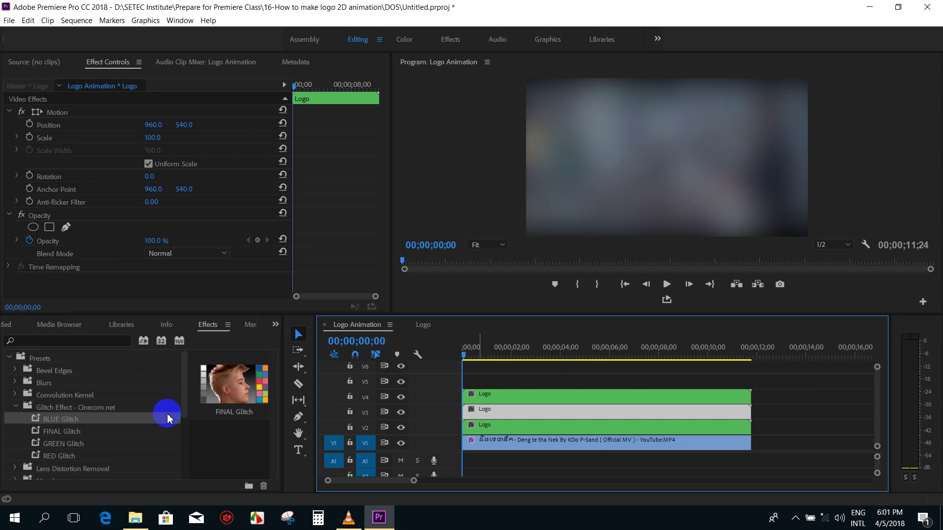
click(349, 518)
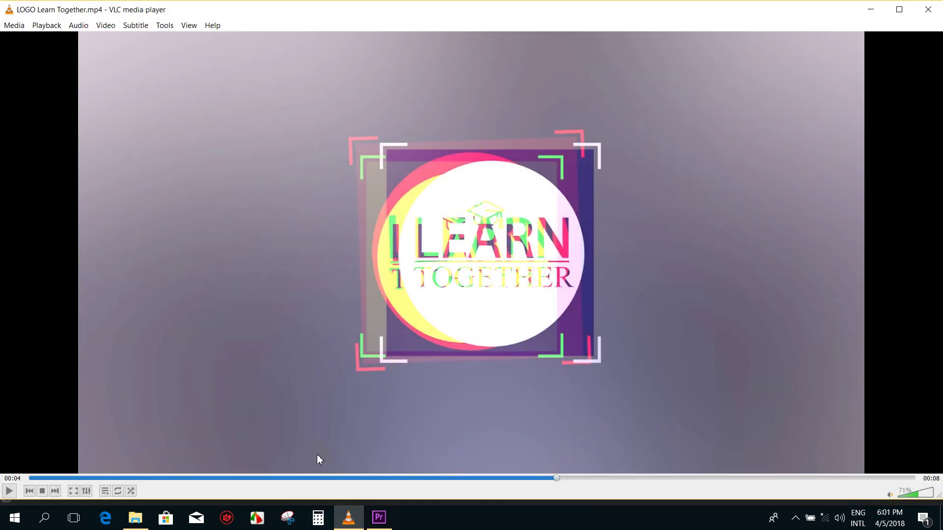
click(380, 518)
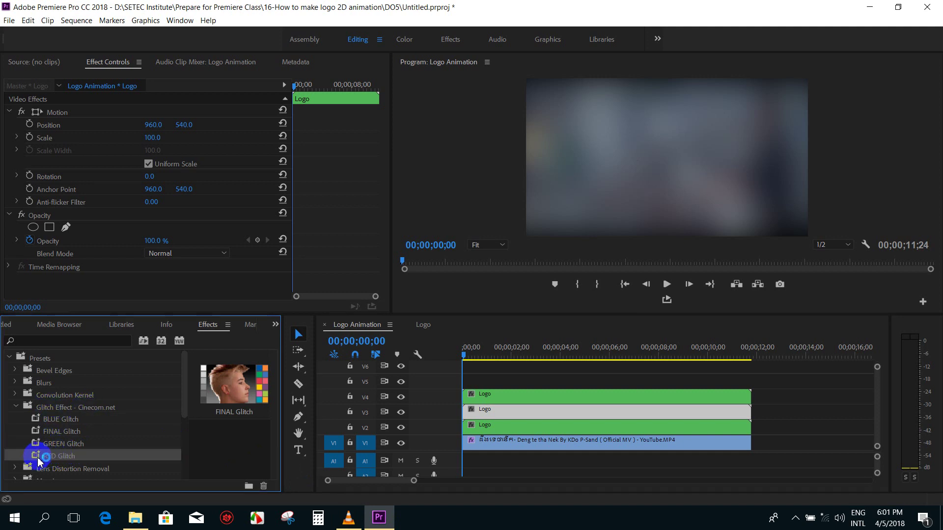
Step: Apply RED Glitch to the V2 Logo clip, GREEN Glitch to V3 and BLUE Glitch to V4
drag(41, 456, 487, 427)
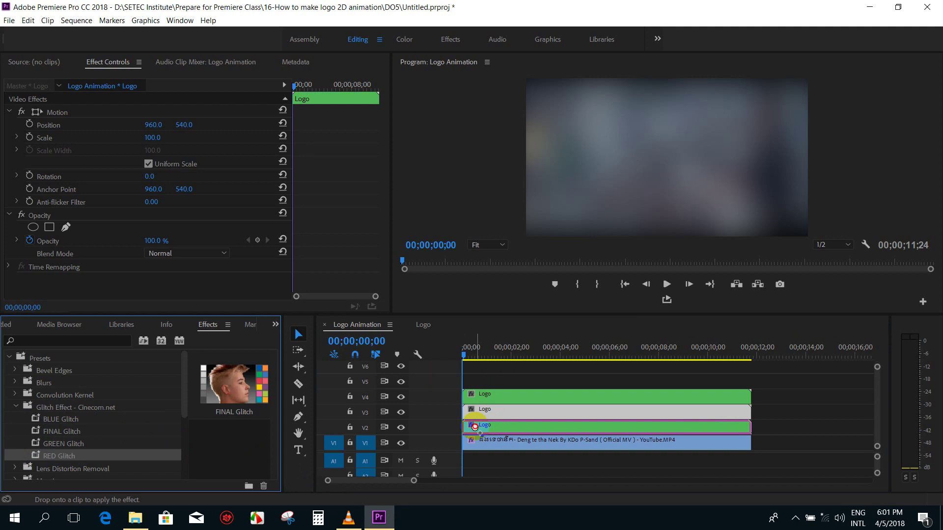
drag(476, 427, 475, 427)
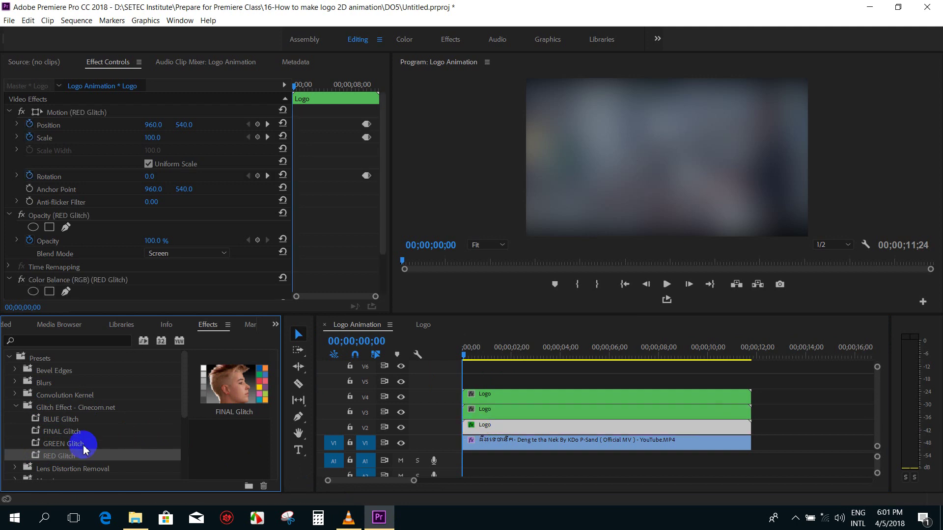
click(47, 448)
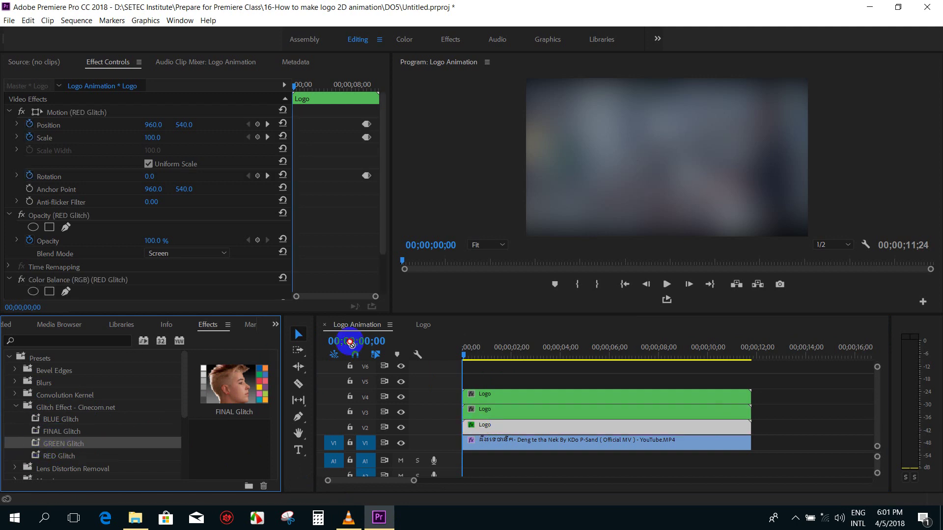
drag(276, 360, 485, 411)
click(38, 438)
drag(34, 425, 501, 400)
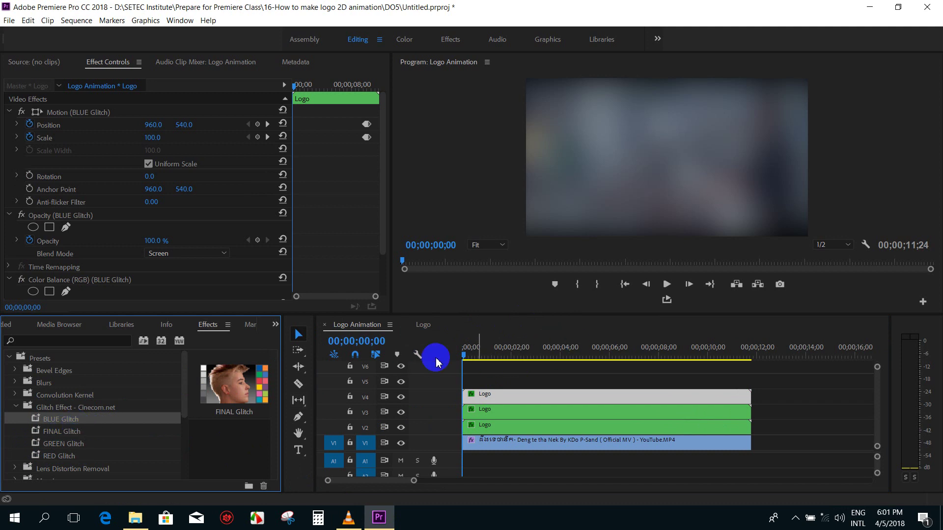
Step: Preview the sequence, inspect the Position and Scale keyframes, and replay from about 3 seconds
click(491, 351)
key(space)
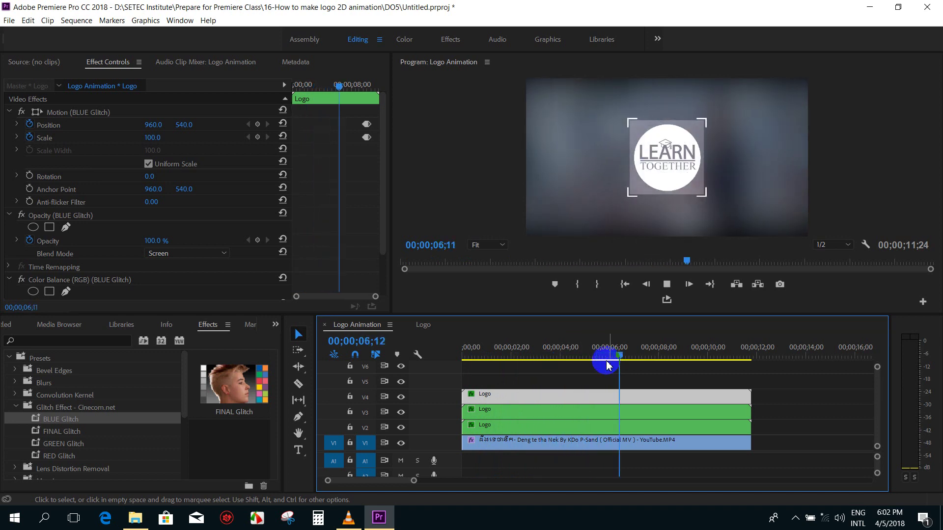
drag(362, 157, 365, 141)
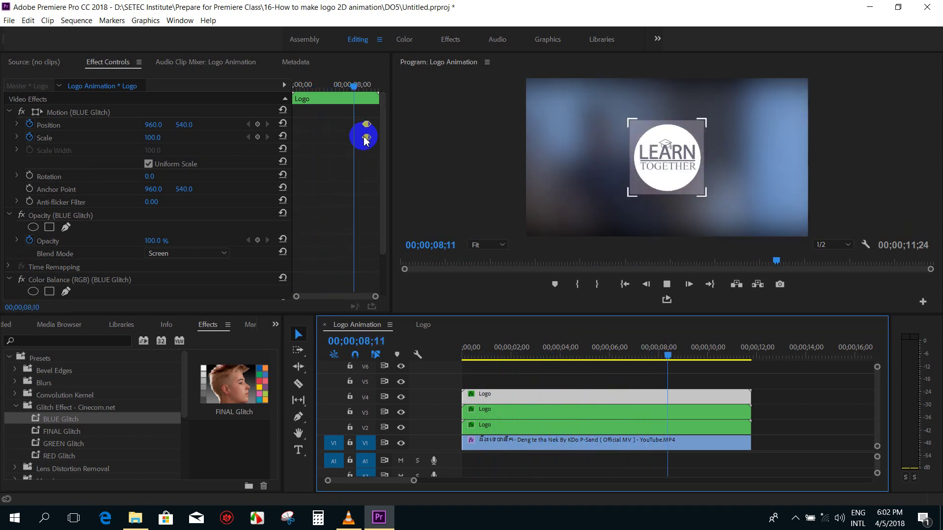
click(367, 139)
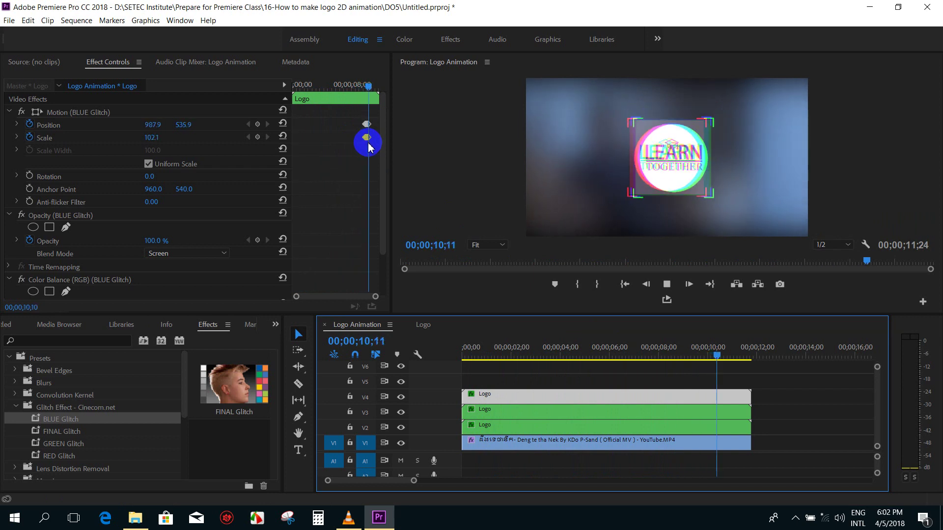
key(space)
click(538, 353)
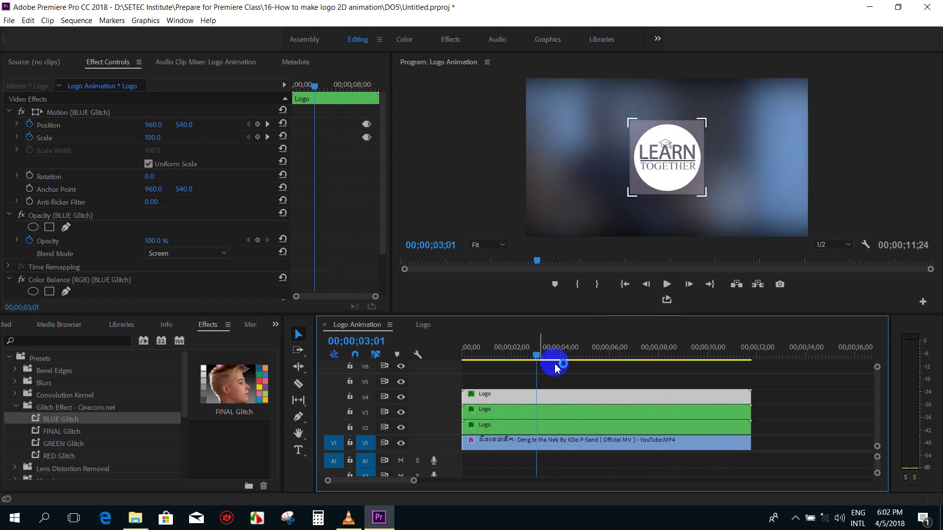
key(space)
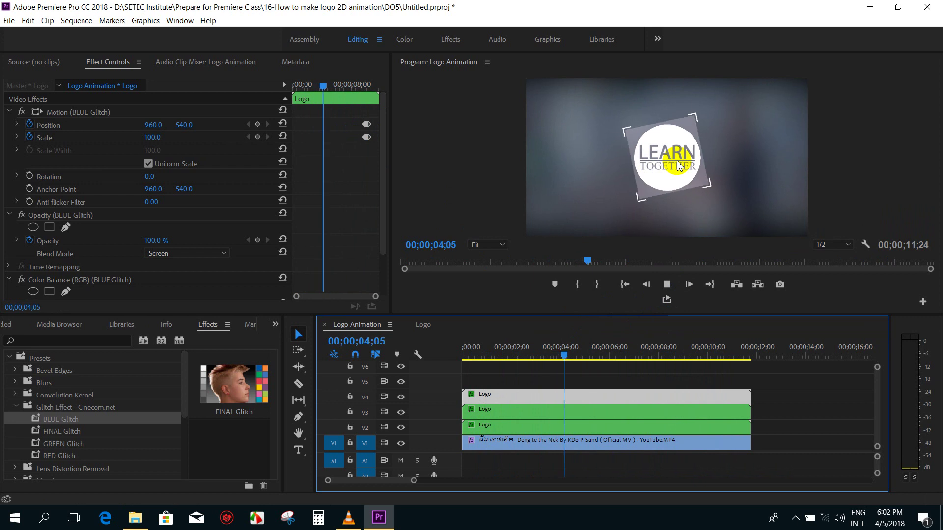
Step: Stop playback and set the current time to 00;00;04;26
click(707, 239)
drag(583, 352, 579, 363)
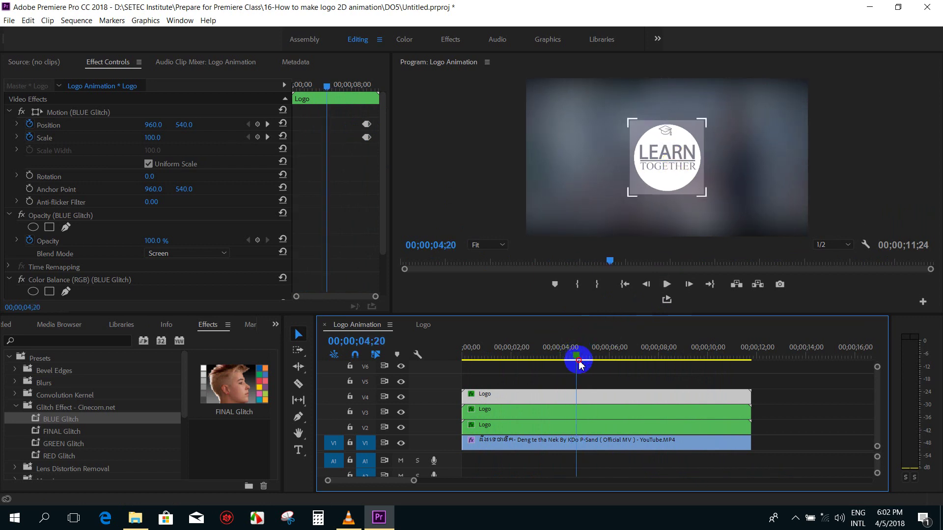
drag(580, 363, 581, 361)
click(764, 411)
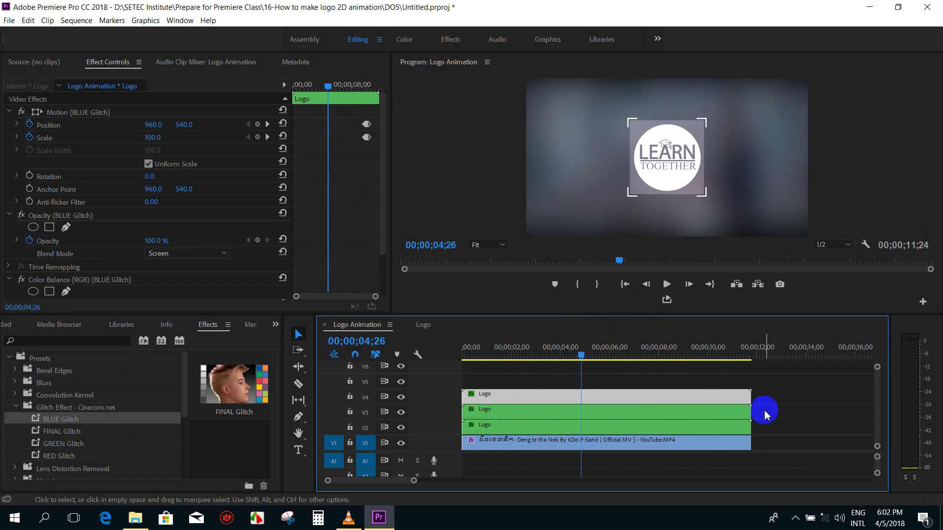
Step: Review the RED, GREEN and BLUE Glitch settings of the three Logo layers in Effect Controls
click(663, 431)
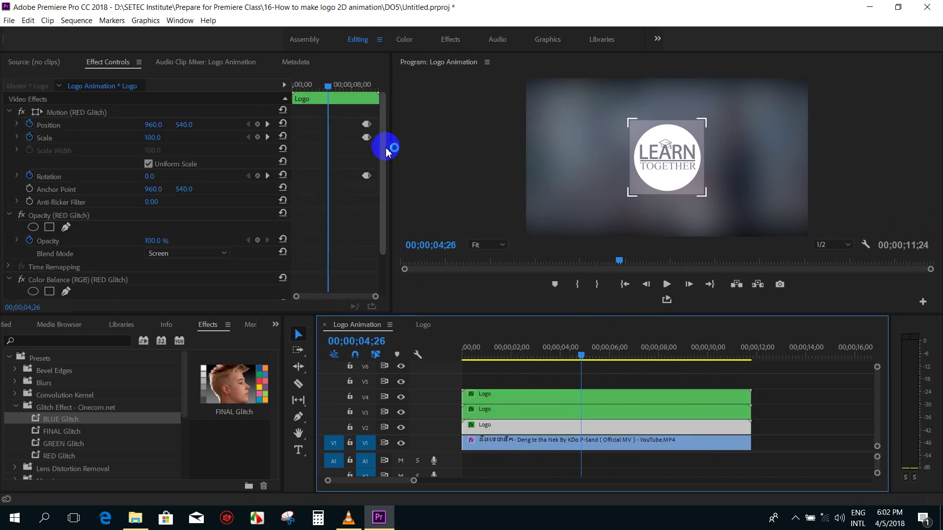
drag(390, 148, 422, 148)
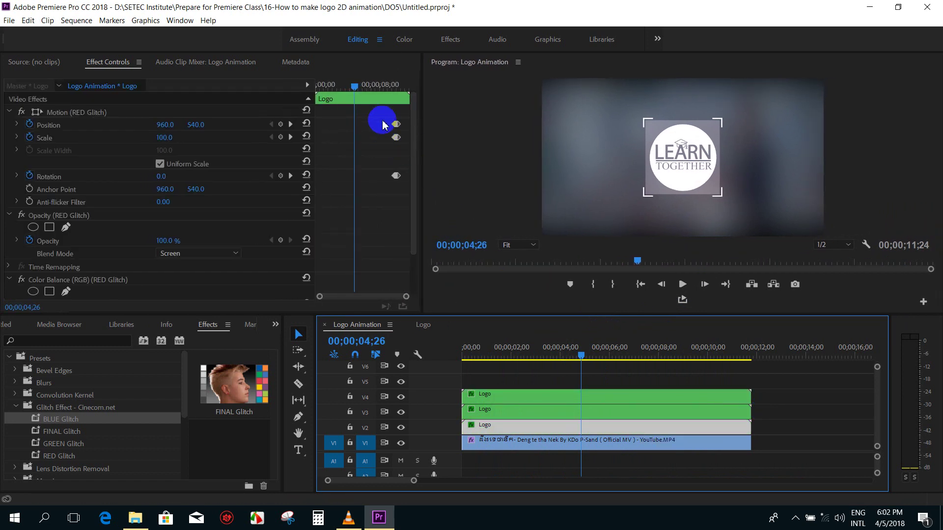
click(558, 414)
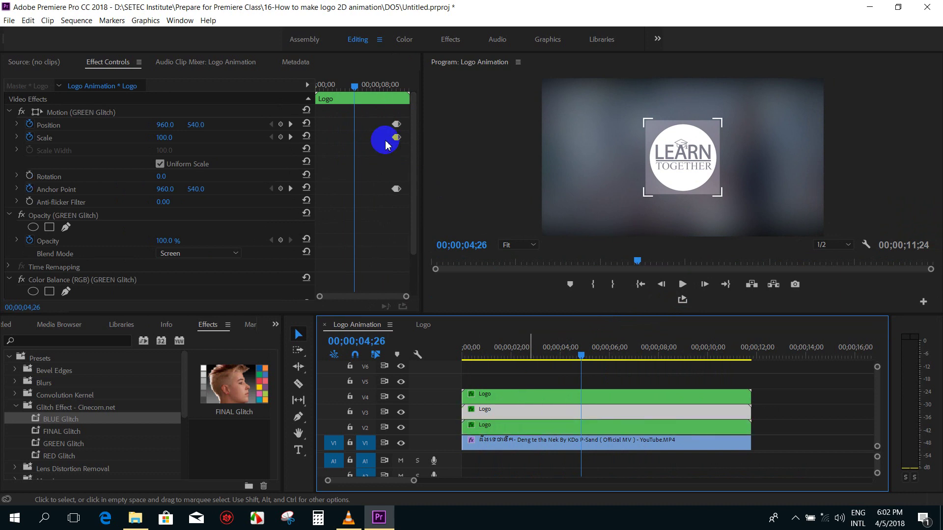
click(569, 399)
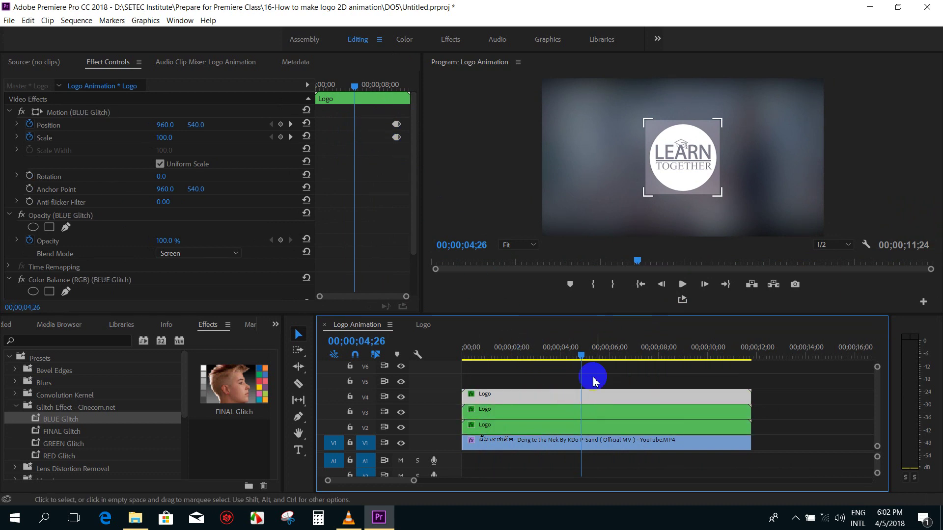
click(586, 426)
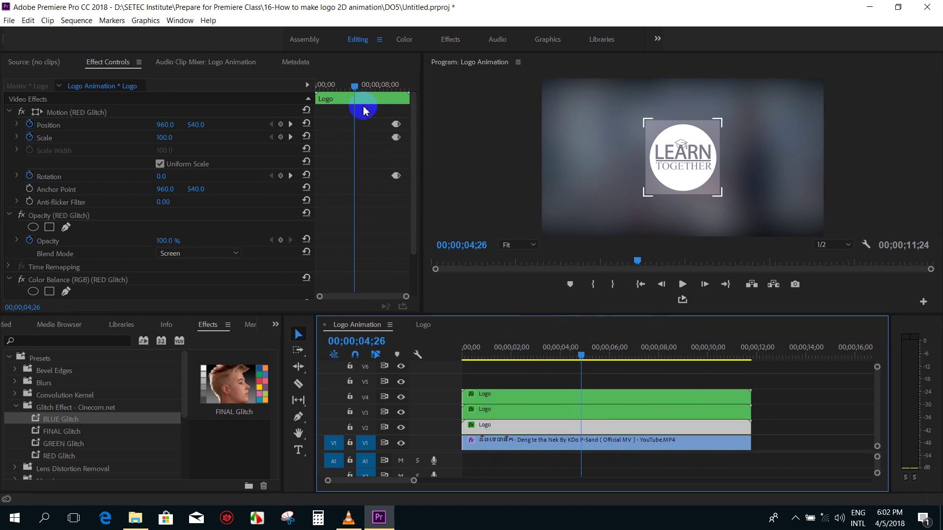
click(786, 437)
click(586, 431)
Step: Move the RED and GREEN glitch keyframes earlier to the 04;26 playhead
click(395, 139)
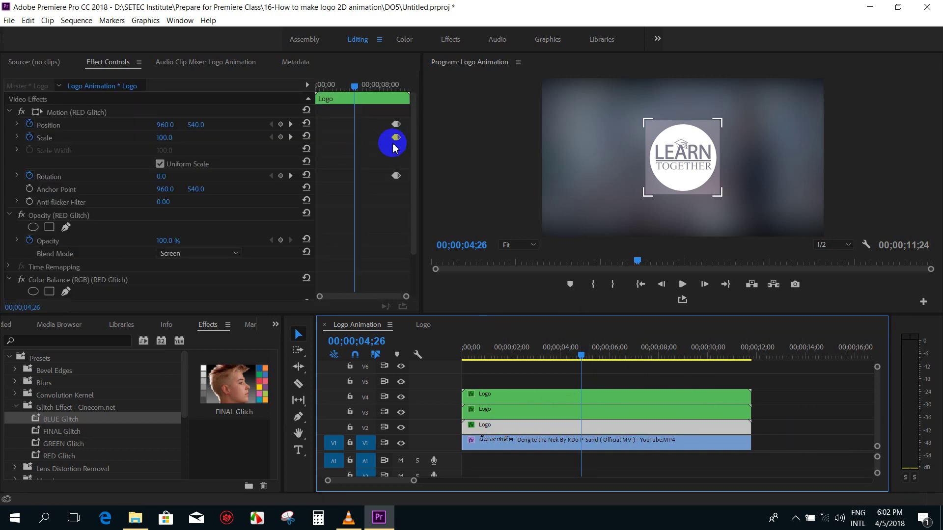
click(377, 119)
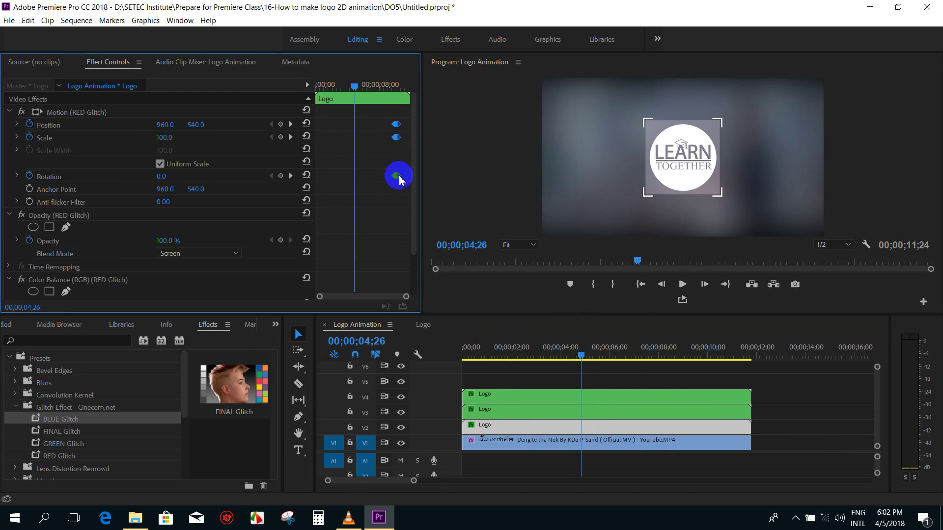
drag(391, 180, 361, 180)
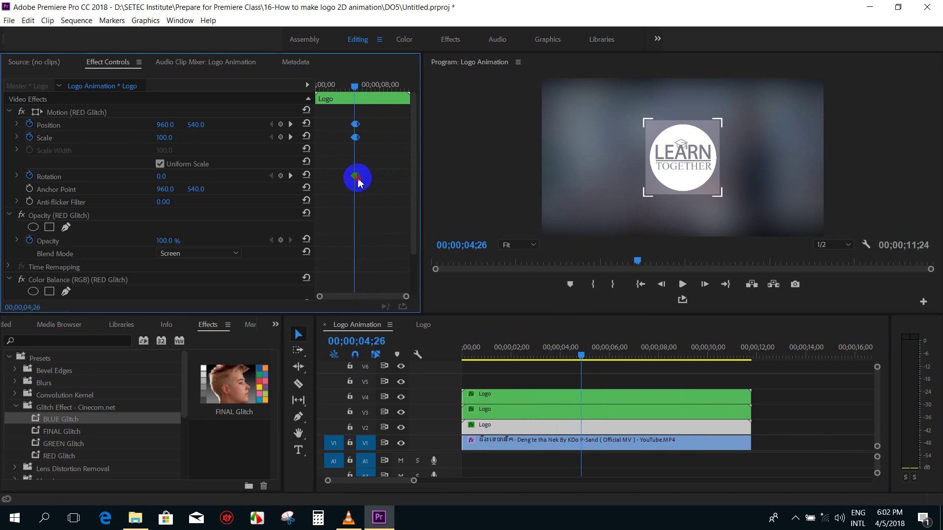
click(583, 414)
drag(379, 116, 407, 213)
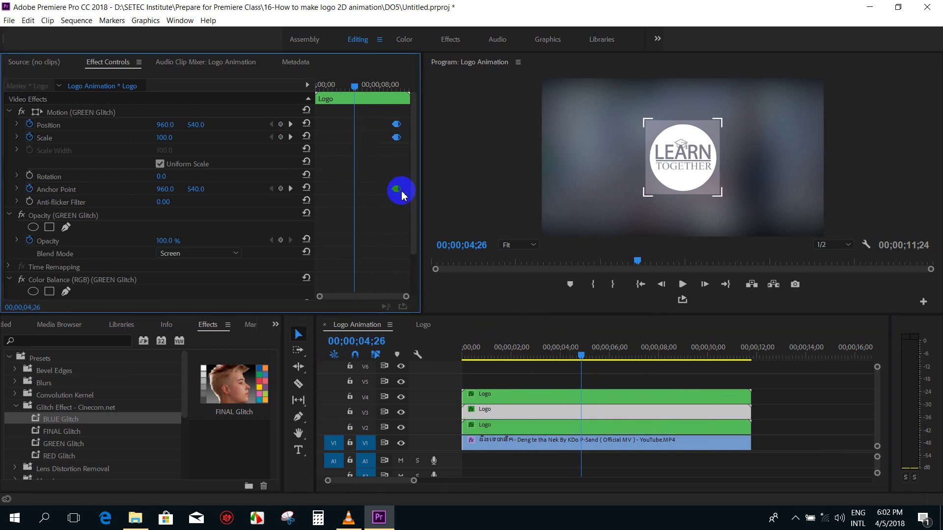
drag(399, 193, 363, 194)
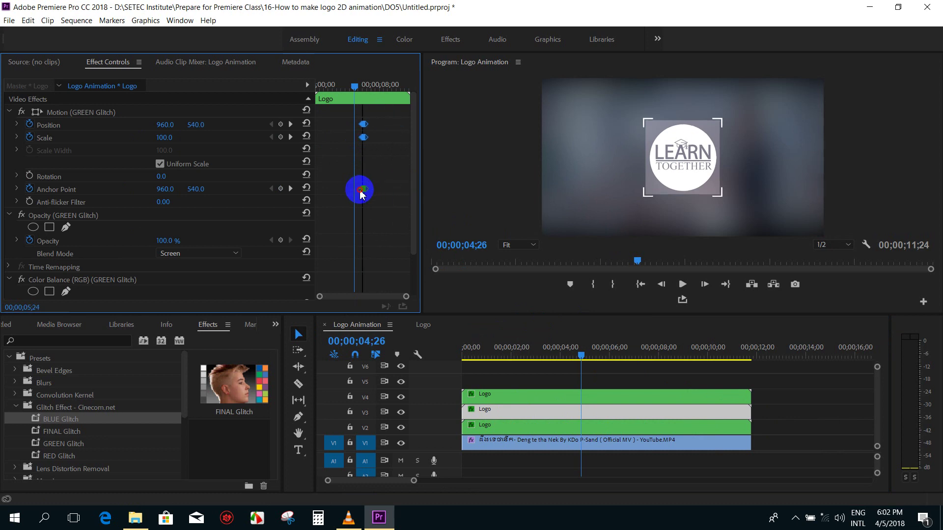
Step: Line the BLUE glitch keyframes up with the playhead and scrub the glitch near 05;00
click(613, 396)
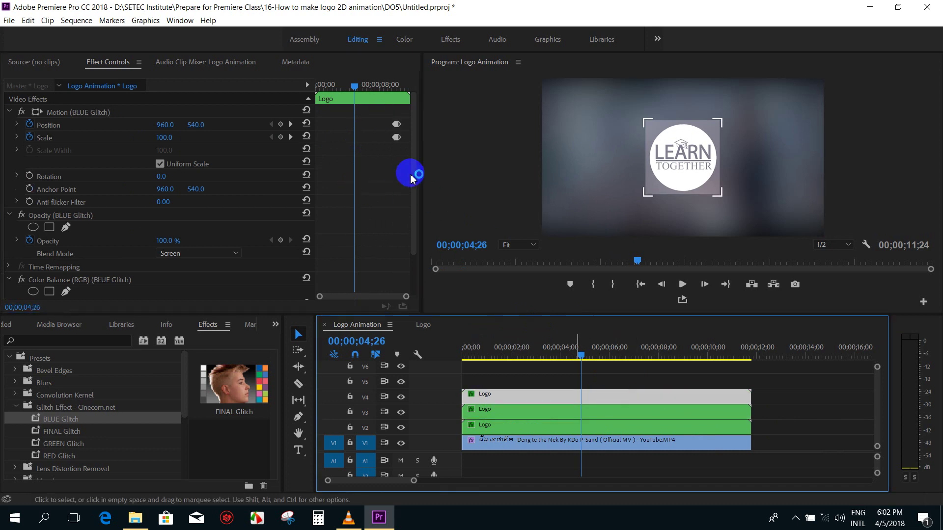
mouse_move(379, 117)
mouse_down()
mouse_move(406, 156)
mouse_move(362, 141)
mouse_up()
click(582, 356)
drag(584, 358, 587, 361)
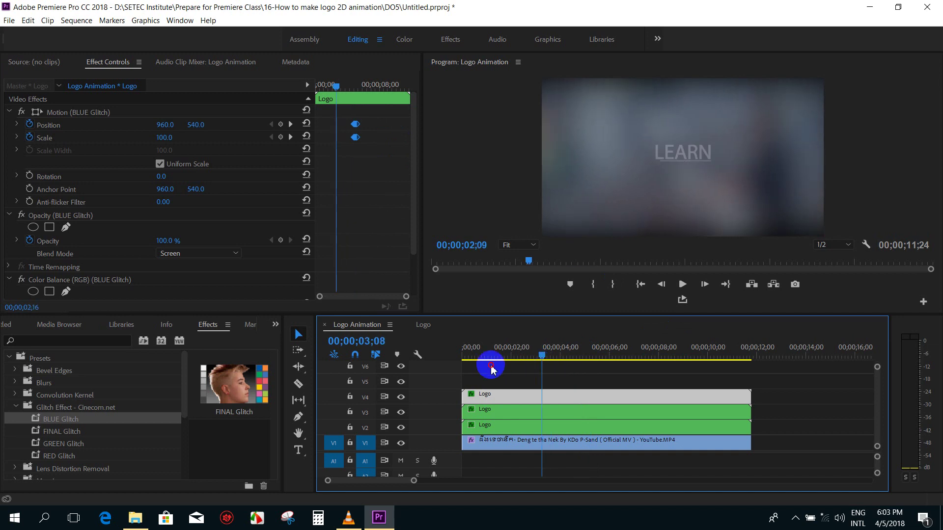
Step: Play the sequence from the start, scrub the glitch around 05;00, then play the VLC logo video
key(Home)
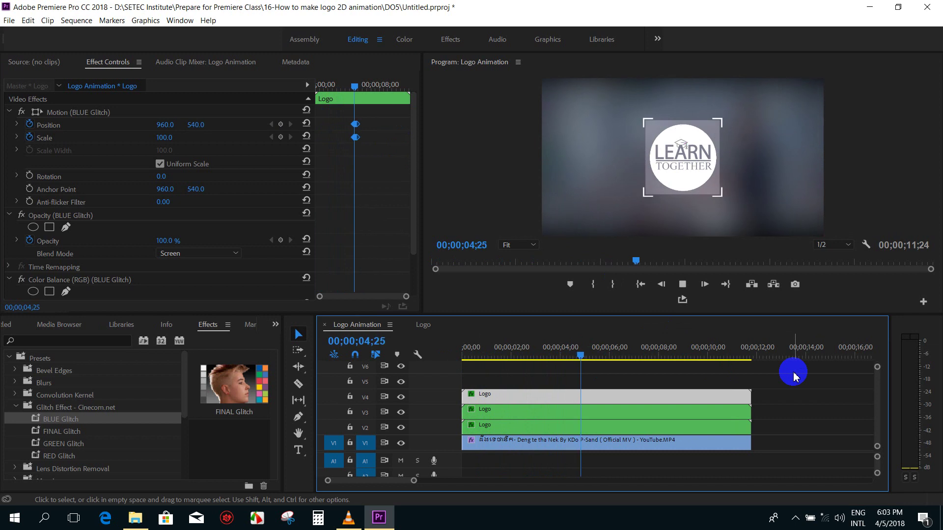
key(space)
mouse_move(577, 352)
mouse_down()
mouse_move(590, 354)
mouse_move(581, 360)
mouse_up()
key(space)
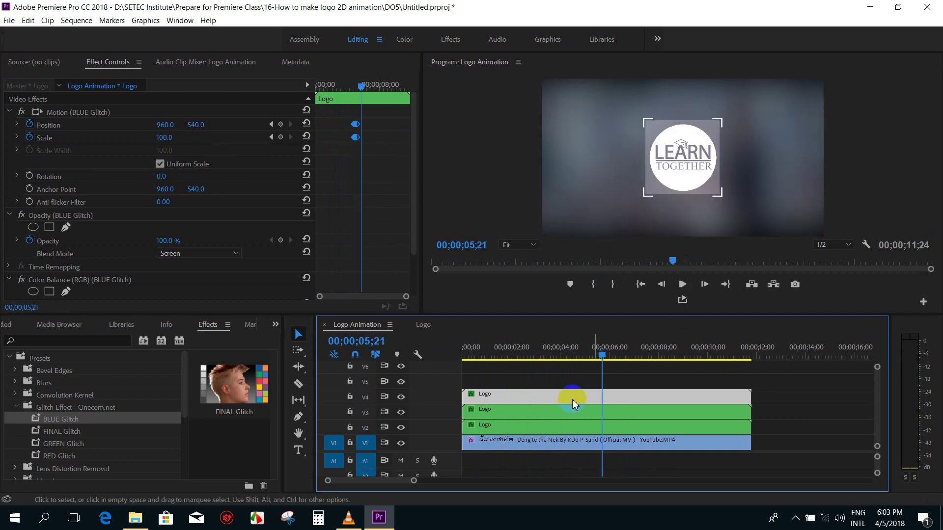
click(348, 518)
click(387, 480)
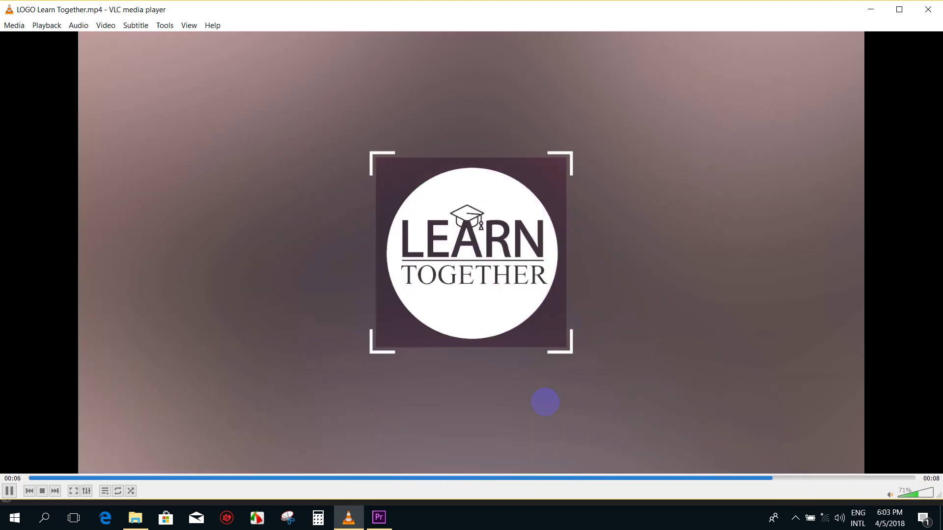
Step: Pause the VLC reference video, minimize VLC, and move Premiere's playhead to 04;17
click(590, 388)
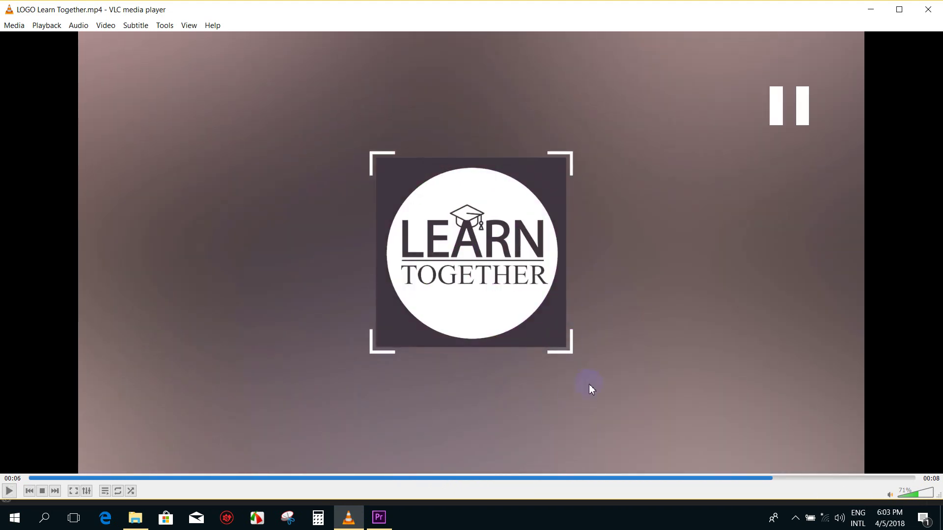
click(869, 10)
mouse_move(596, 348)
mouse_down()
mouse_move(575, 356)
mouse_move(585, 356)
mouse_up()
click(778, 432)
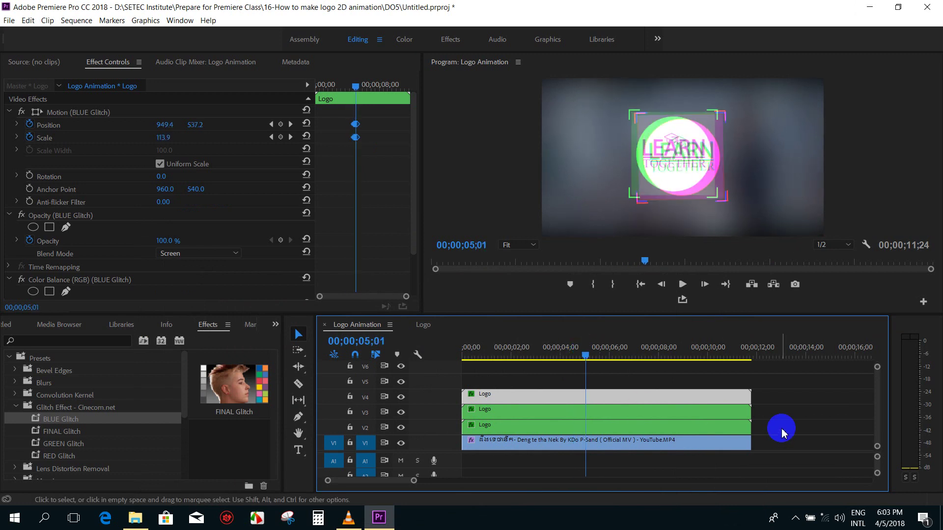
Step: Duplicate the RED, GREEN and BLUE glitch keyframes to a second glitch at 00;00;07;22
click(607, 428)
drag(585, 356, 650, 370)
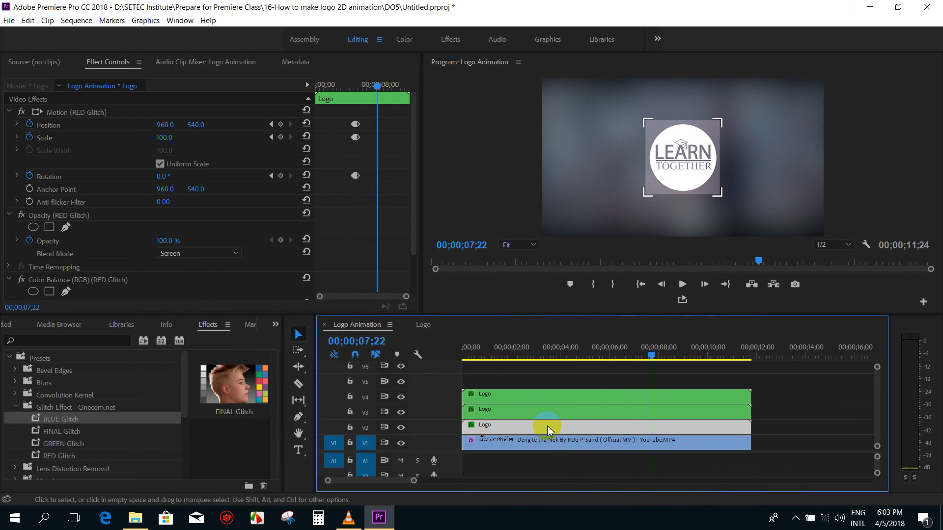
drag(371, 200, 360, 172)
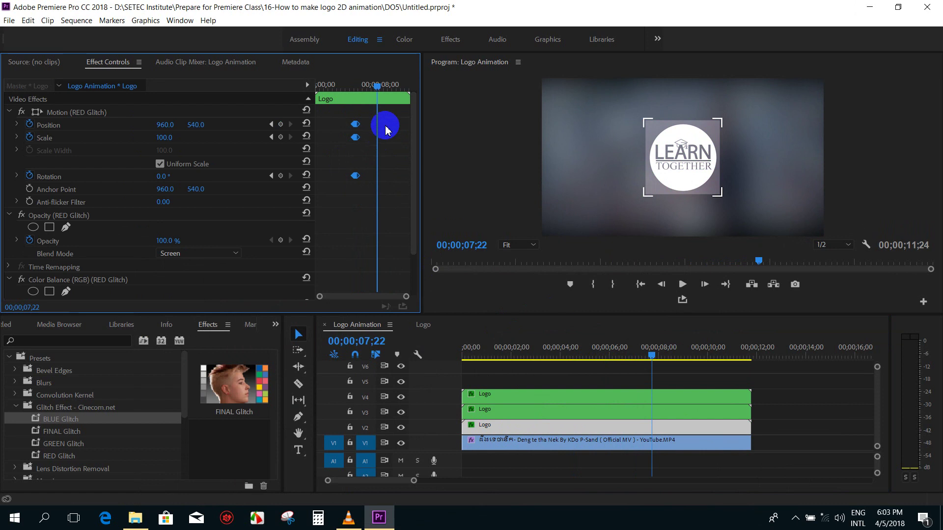
click(617, 415)
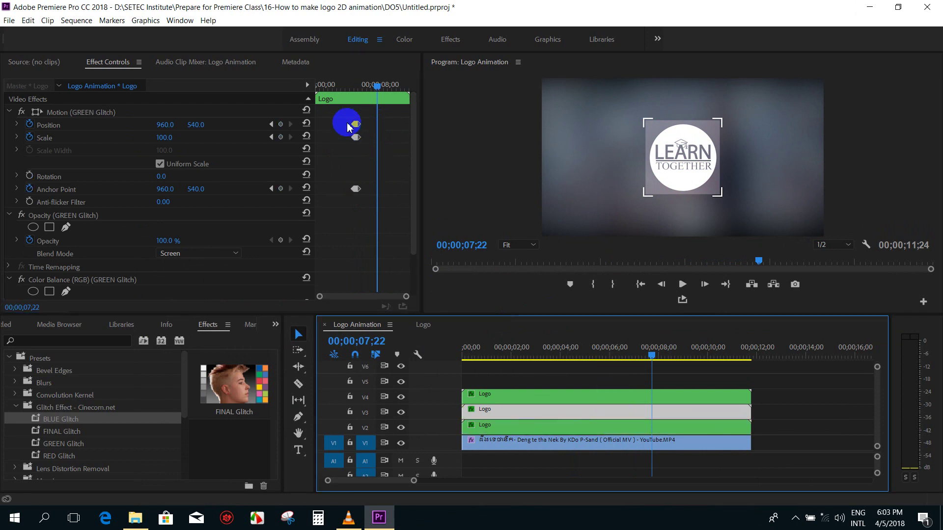
drag(342, 120, 372, 215)
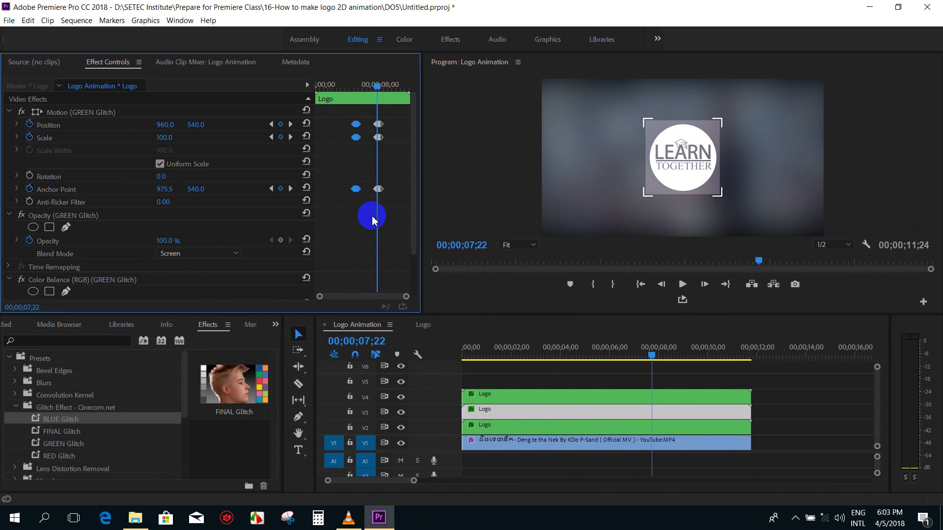
click(652, 399)
drag(375, 162, 345, 120)
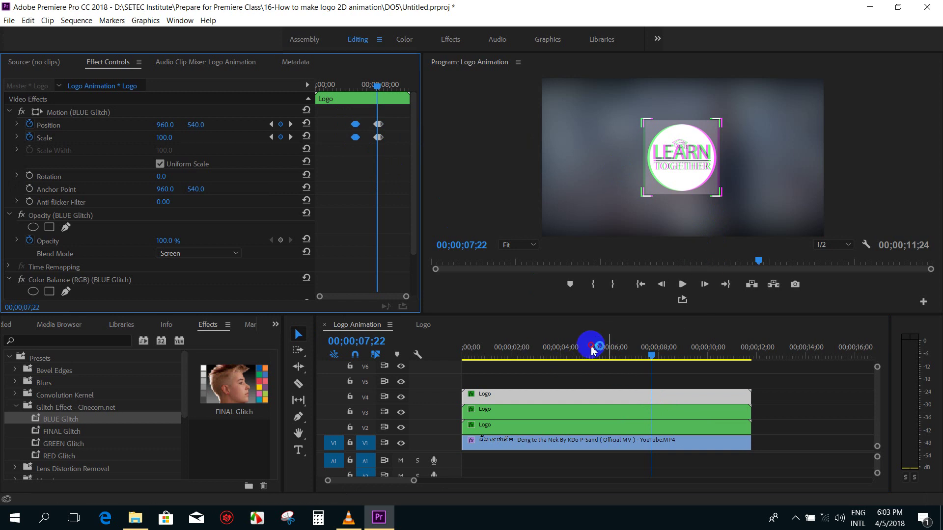
Step: Replay the sequence from the beginning
click(415, 352)
key(Home)
key(space)
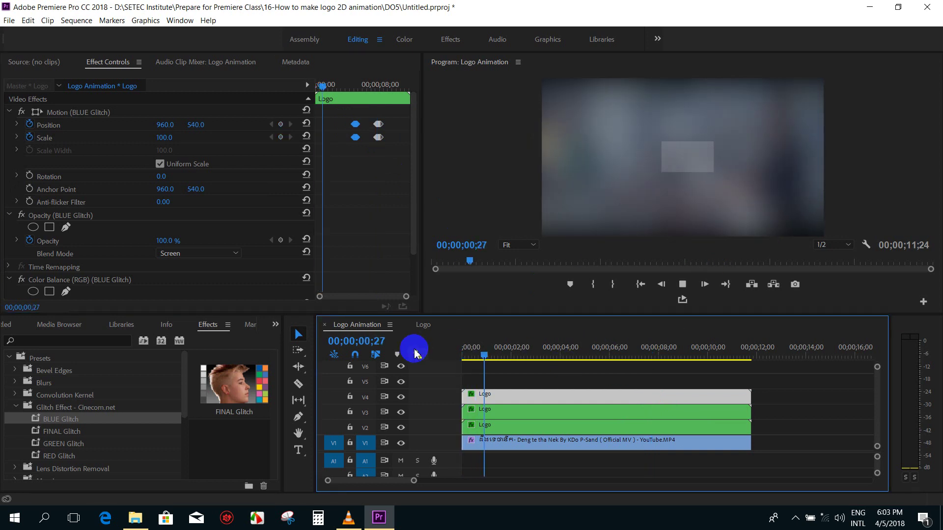
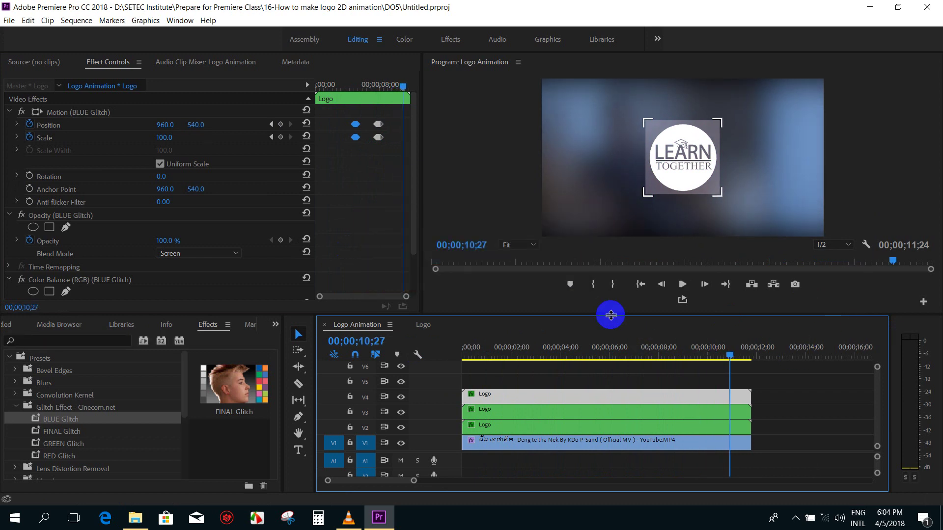
Step: Drag the panel divider up to give the timeline more room
drag(607, 316, 607, 264)
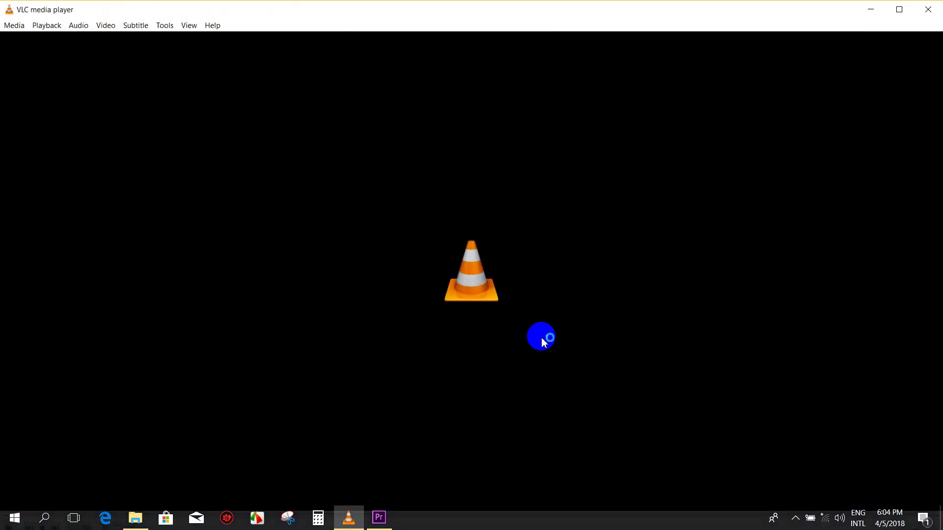
Step: Watch LOGO Learn Together.mp4 in VLC, minimize VLC, and rewind Premiere's playhead to the start
key(space)
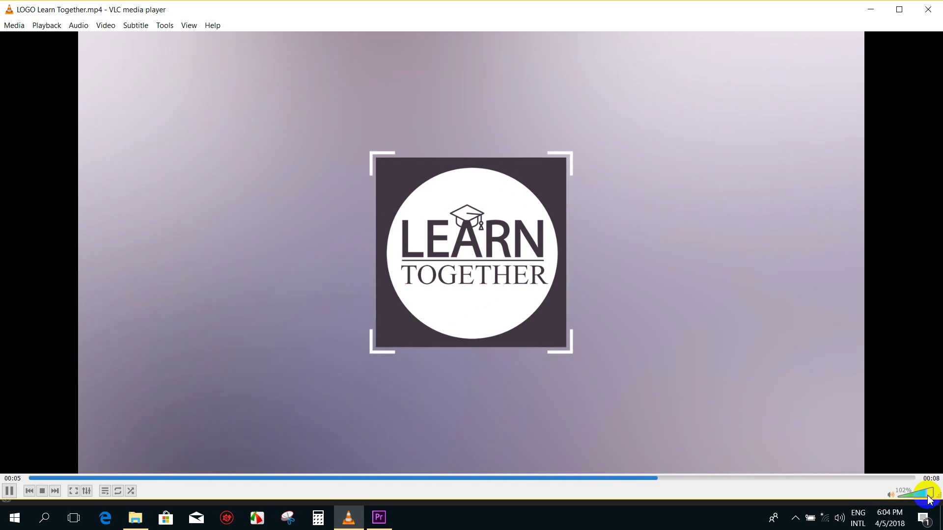
key(space)
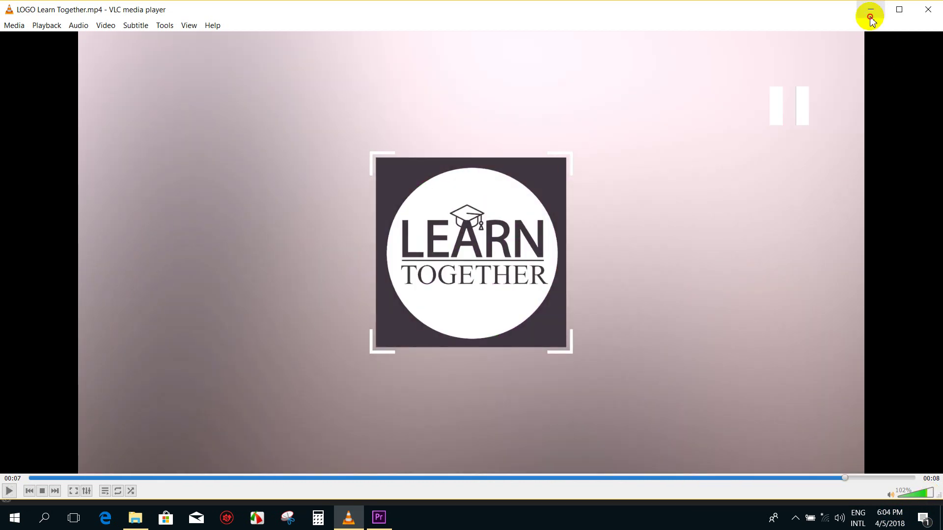
click(870, 10)
drag(466, 304, 439, 311)
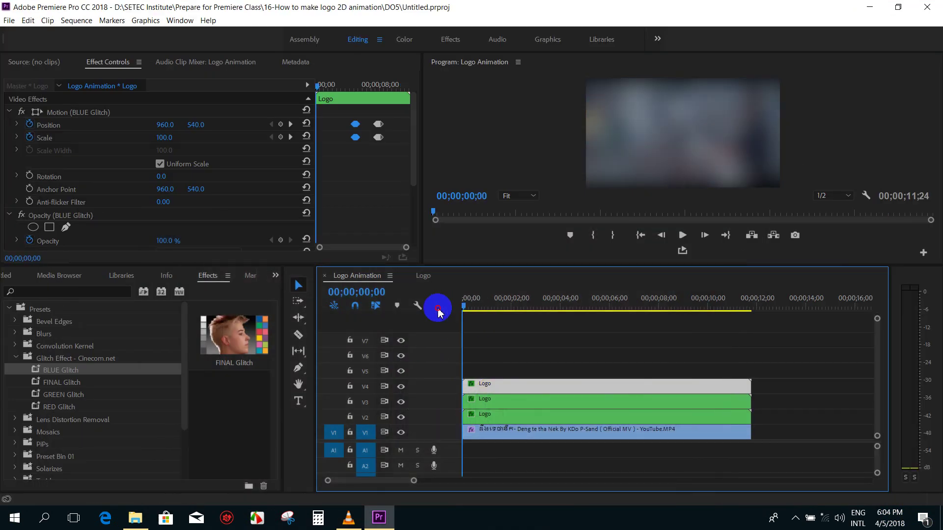
Step: Show the Project panel and open its Import dialog
click(275, 275)
click(300, 293)
double_click(82, 446)
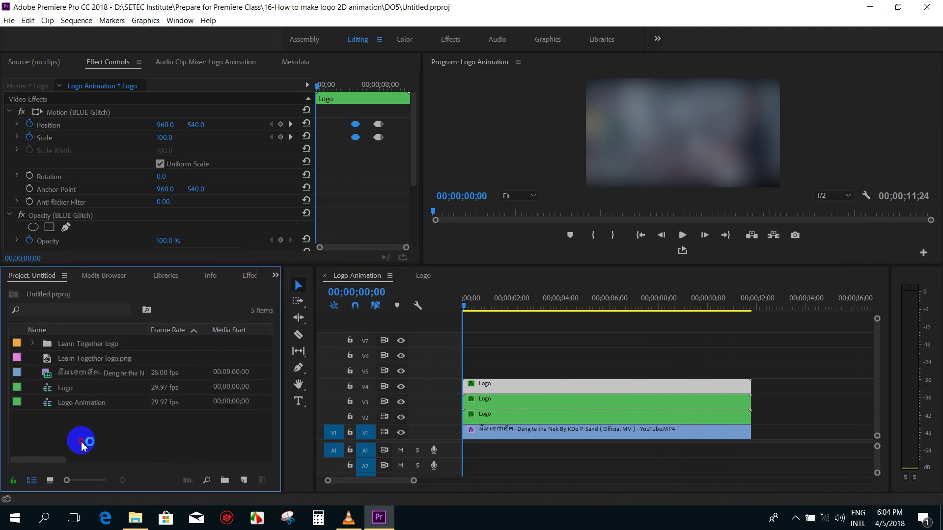
Step: Import FREE 2D Intro #127 from the 16-How to make logo 2D animation folder and place it after the background clip
click(248, 309)
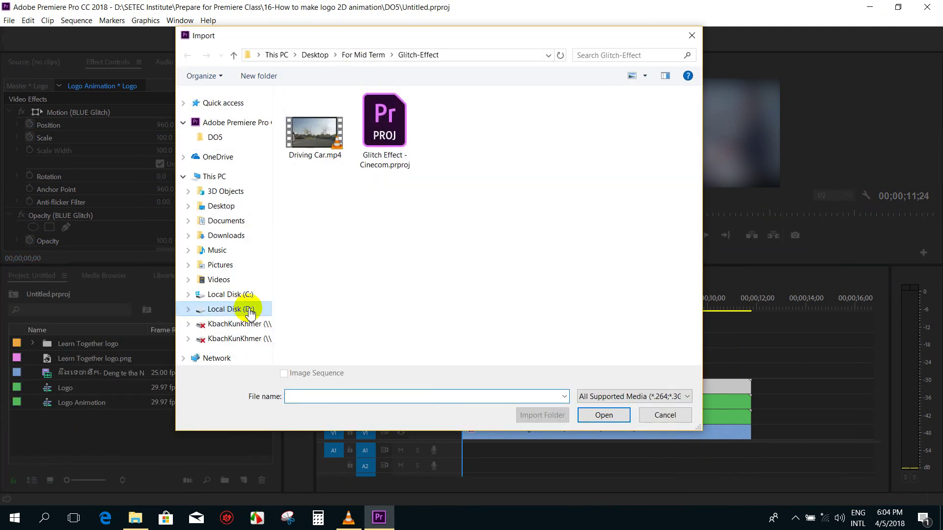
double_click(352, 179)
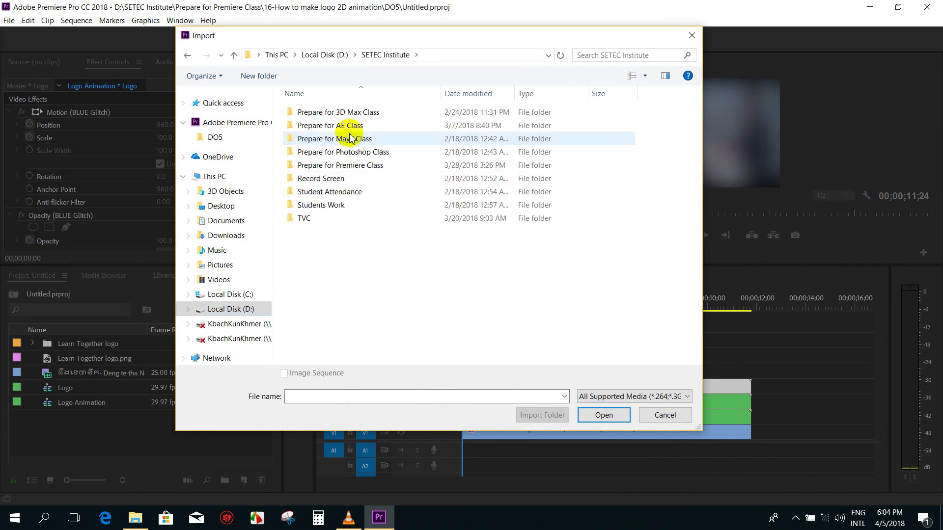
double_click(361, 165)
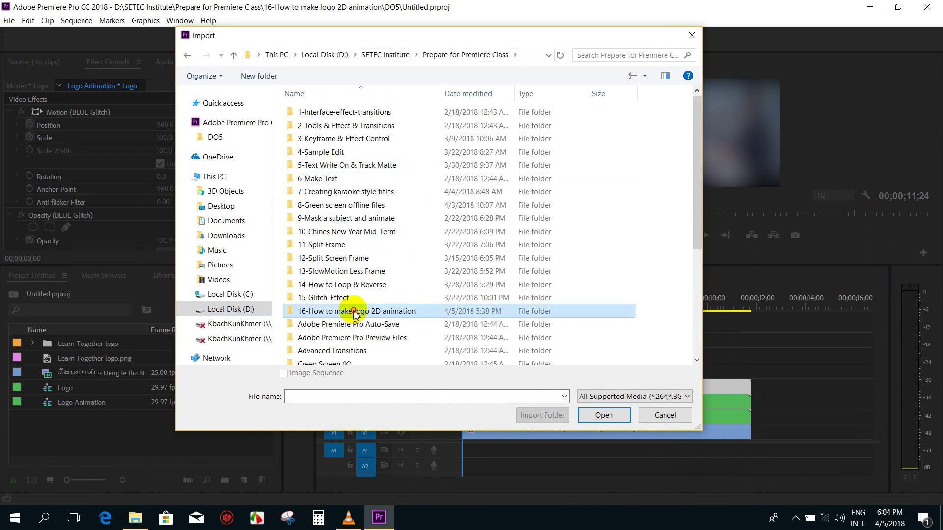
double_click(353, 311)
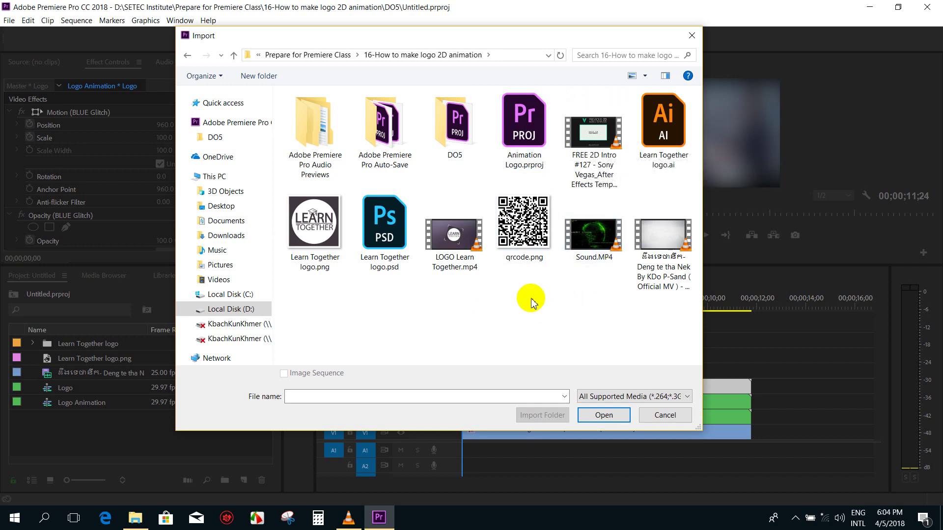
double_click(590, 137)
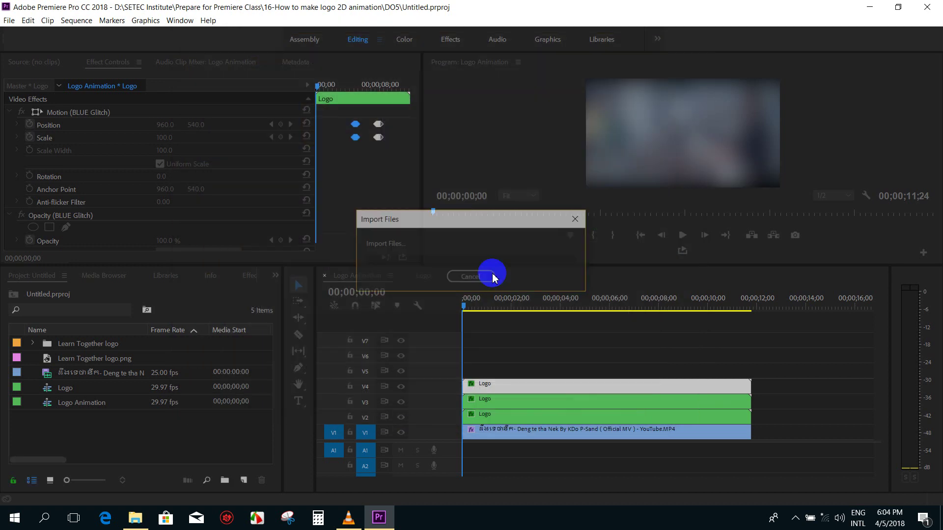
drag(48, 396, 788, 430)
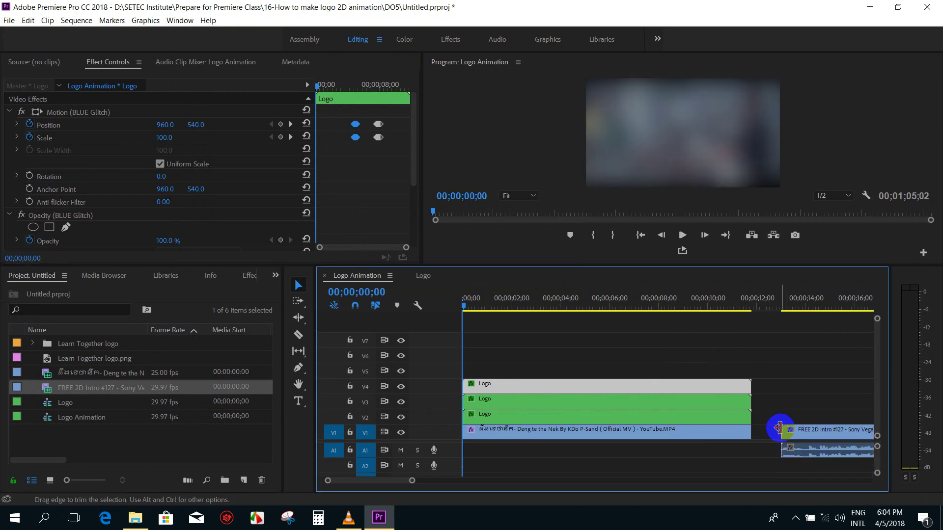
Step: Zoom out the timeline and preview the start of the intro clip
key(backslash)
click(554, 311)
drag(551, 310, 558, 309)
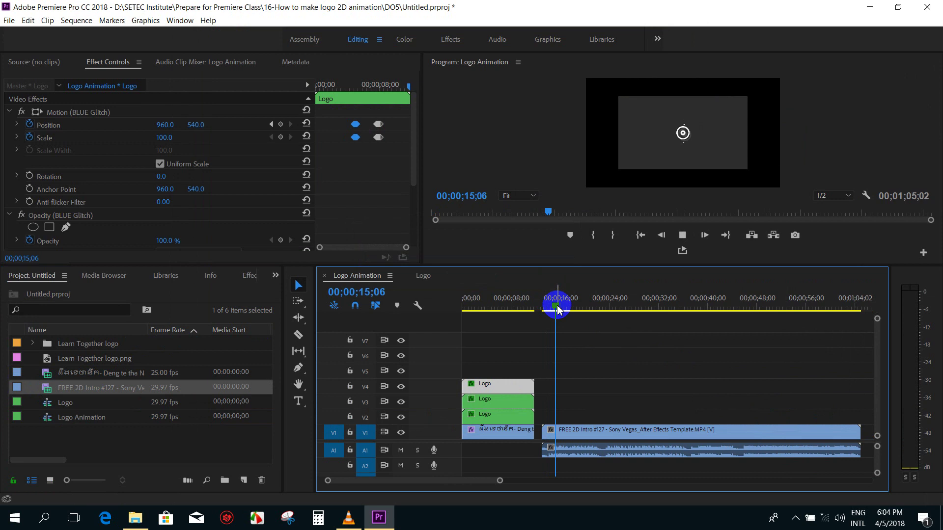
key(space)
Step: Shorten the intro clip's end and trim its start to 14;03, where the music begins
drag(859, 432, 579, 437)
click(543, 301)
key(=)
key(=)
drag(676, 314, 728, 319)
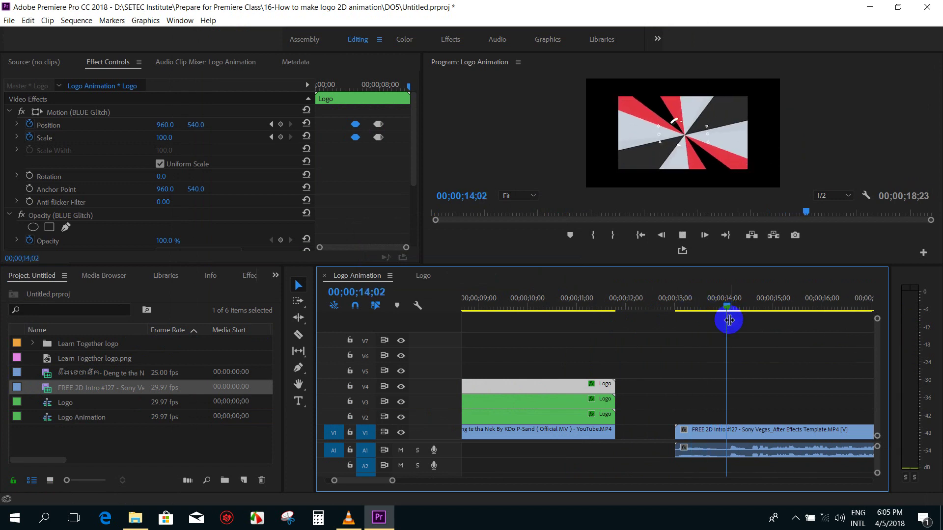
drag(729, 320, 730, 300)
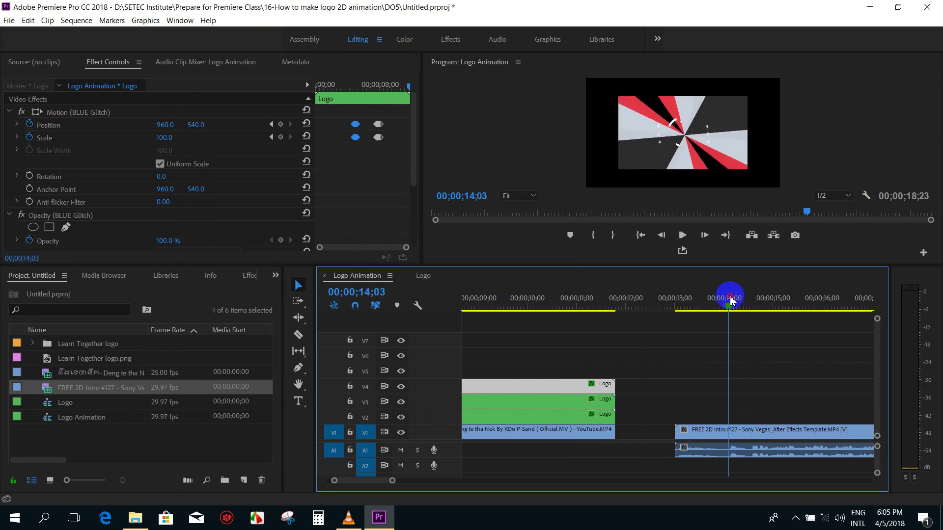
drag(675, 432, 729, 427)
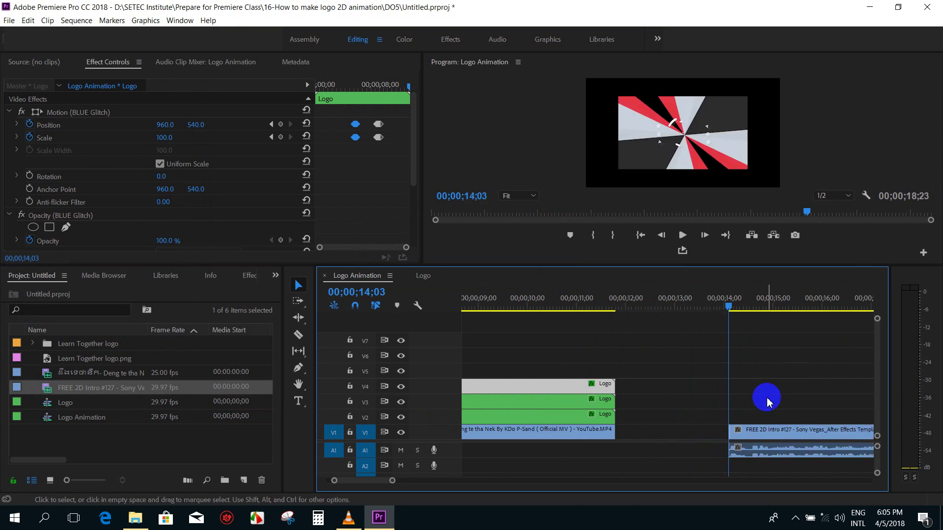
Step: Delete the intro's video, keeping its audio, and move the audio to the sequence start
drag(761, 394, 775, 435)
key(Delete)
key(backslash)
mouse_move(659, 451)
mouse_down()
mouse_move(487, 459)
mouse_move(516, 449)
mouse_up()
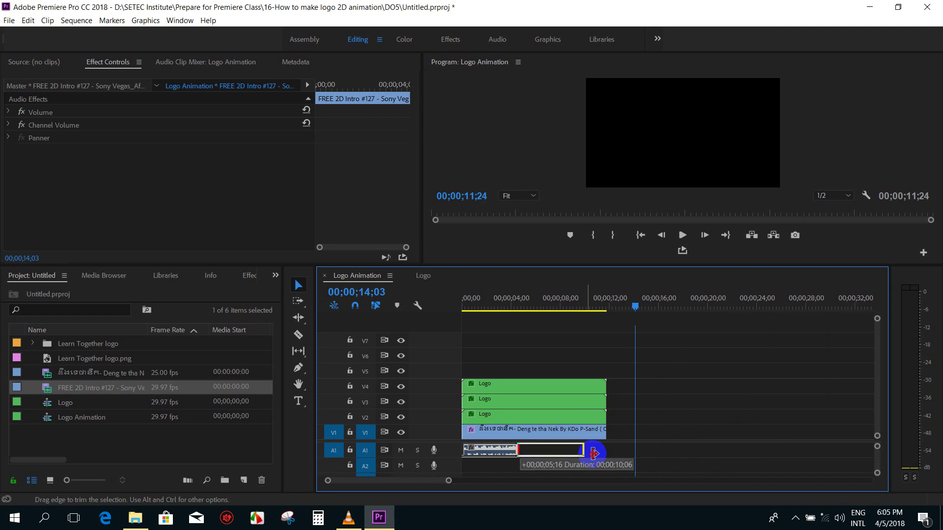
drag(479, 319, 463, 312)
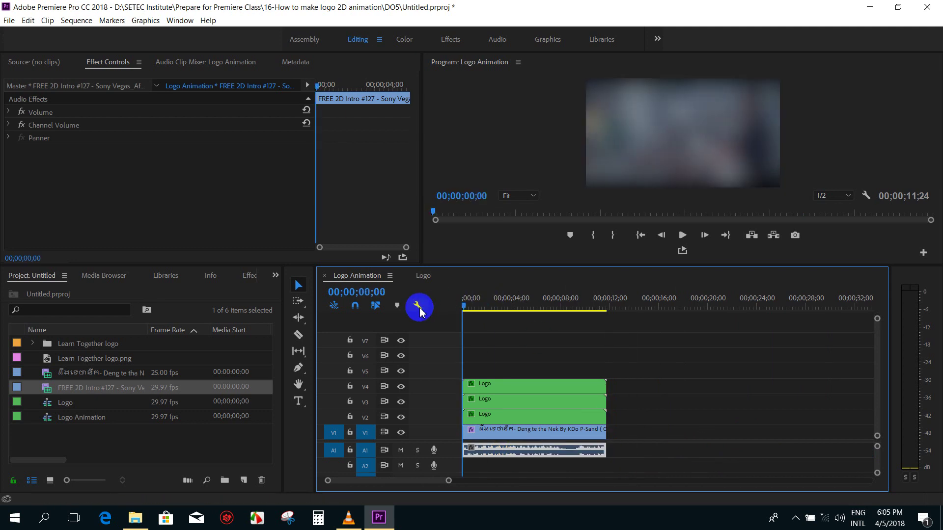
key(equal)
Step: Trim the music, the V4, V3, V2 Logo clips and background clip to end at 08;21
key(space)
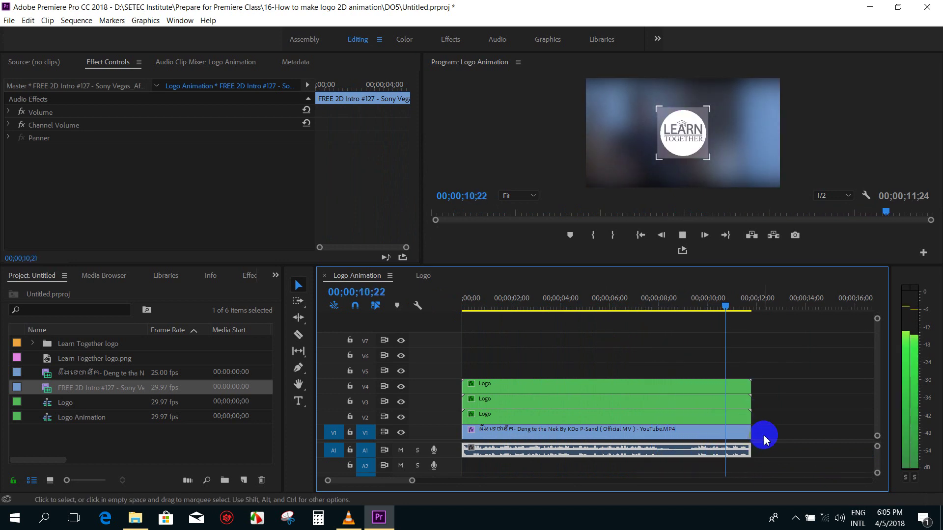
key(space)
drag(667, 318, 676, 311)
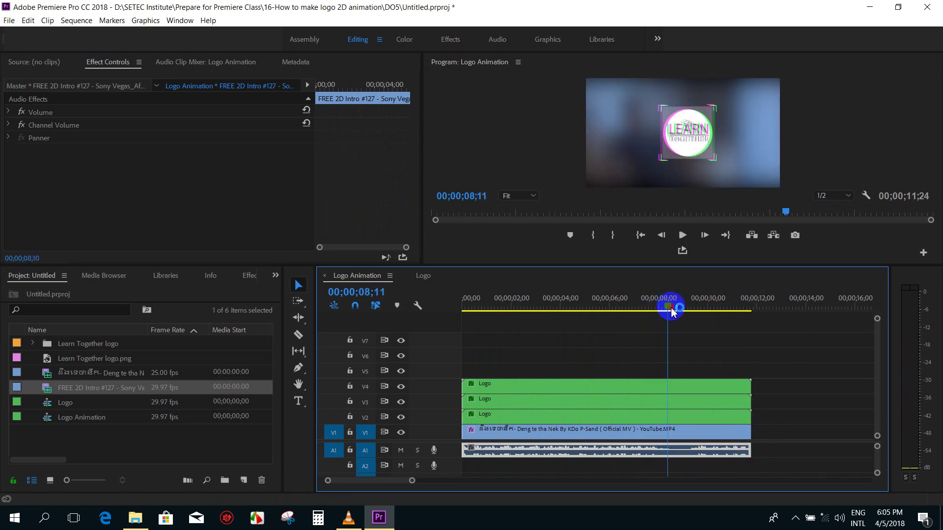
drag(738, 449, 675, 449)
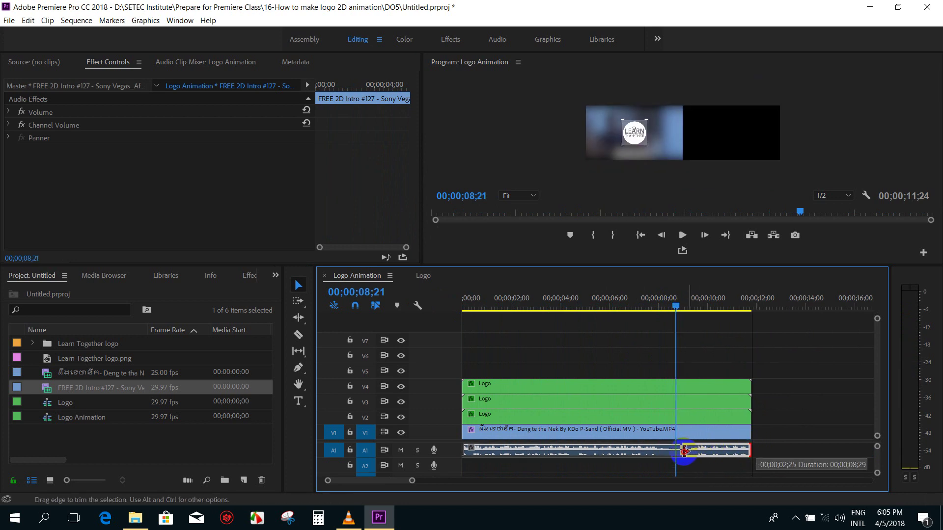
drag(741, 388, 676, 389)
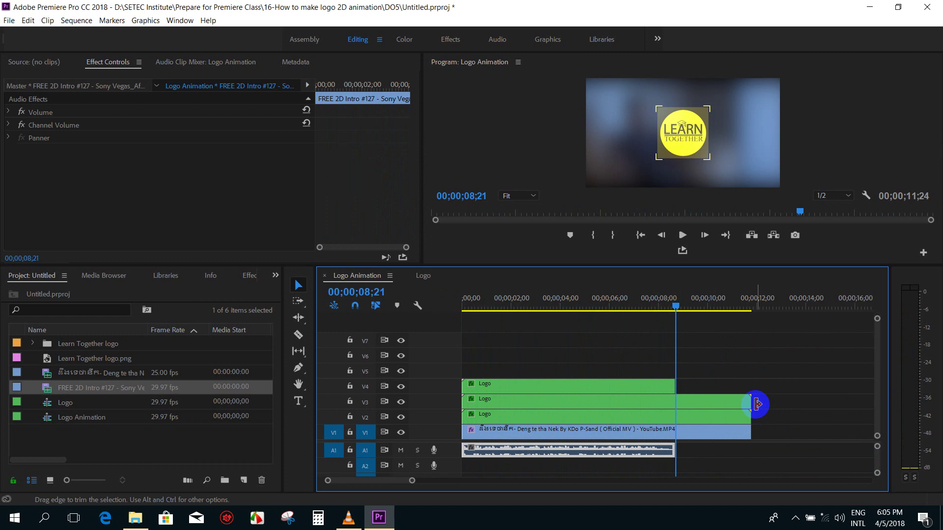
drag(750, 401, 679, 404)
drag(749, 414, 676, 414)
drag(749, 431, 676, 431)
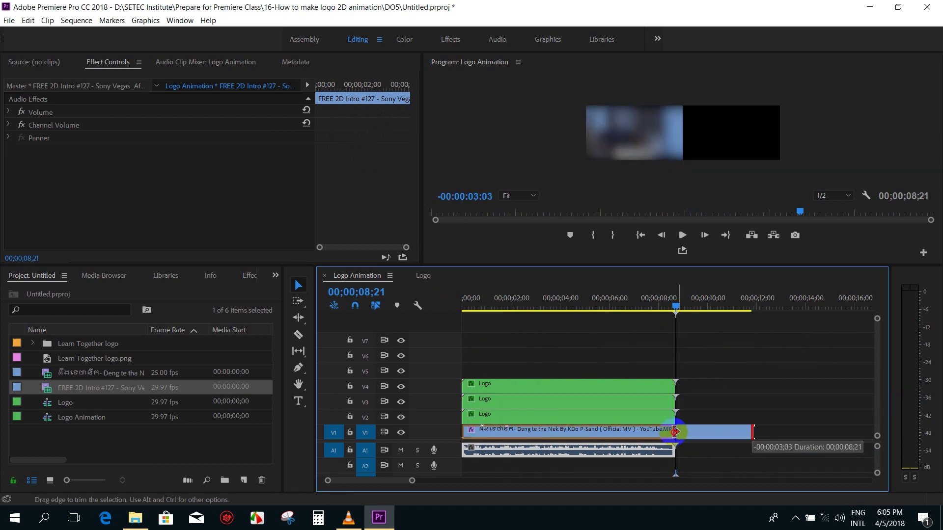
Step: Set the out point at the sequence end and play back the logo animation
drag(505, 307, 676, 307)
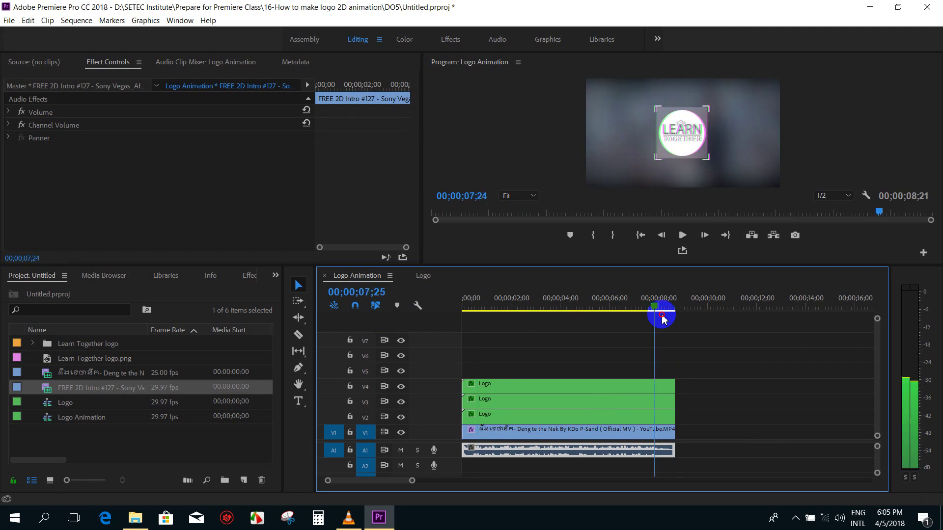
click(611, 235)
drag(517, 308, 449, 308)
key(space)
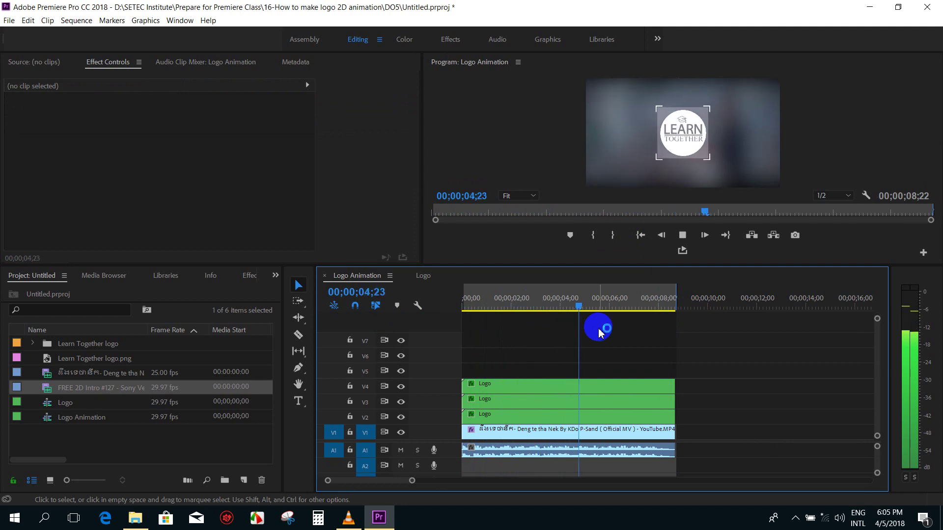
key(space)
click(572, 302)
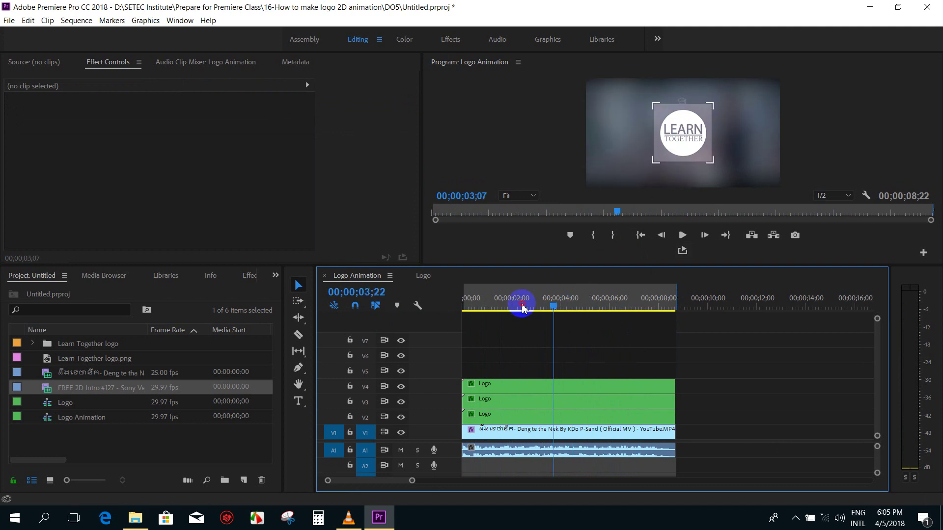
drag(523, 308, 489, 305)
key(space)
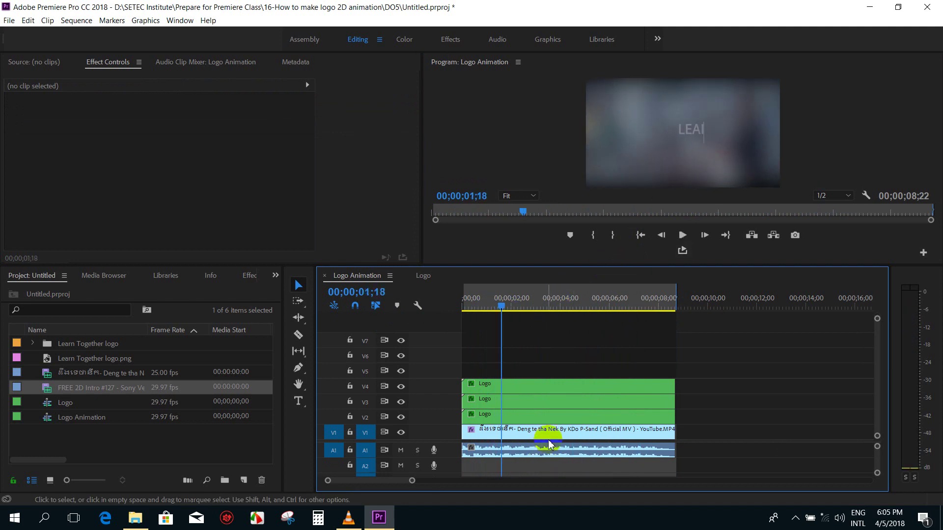
Step: Lengthen the V1 background clip past the logo clips and zoom the timeline out
click(545, 432)
mouse_move(675, 432)
mouse_down()
mouse_move(718, 305)
mouse_move(766, 305)
mouse_up()
key(minus)
key(minus)
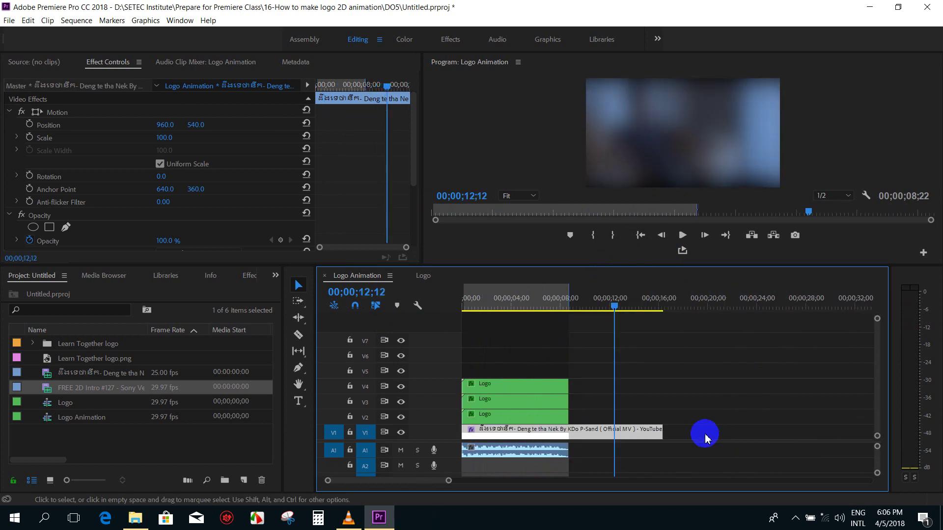
Step: Extend the background clip to its full length and look for a better section around 53 seconds
drag(662, 432, 690, 341)
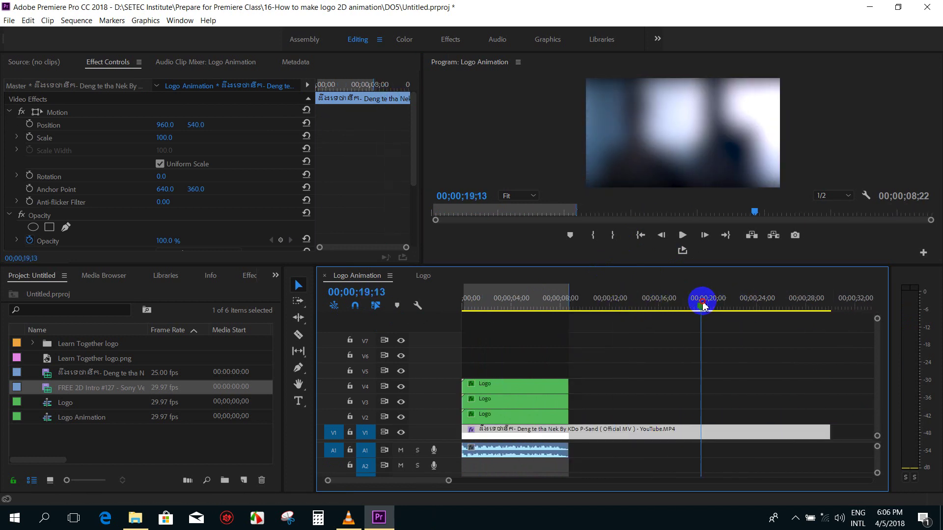
drag(628, 305, 701, 310)
key(minus)
key(minus)
drag(567, 439, 692, 424)
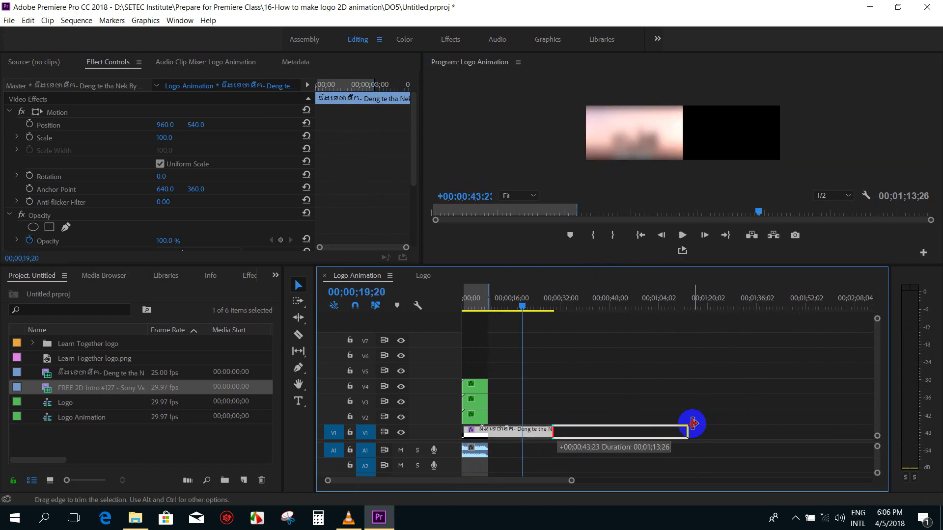
drag(630, 310, 633, 310)
Step: Ripple-trim the first 33 seconds off the background clip and end it with the logo clips
drag(463, 432, 640, 430)
key(Home)
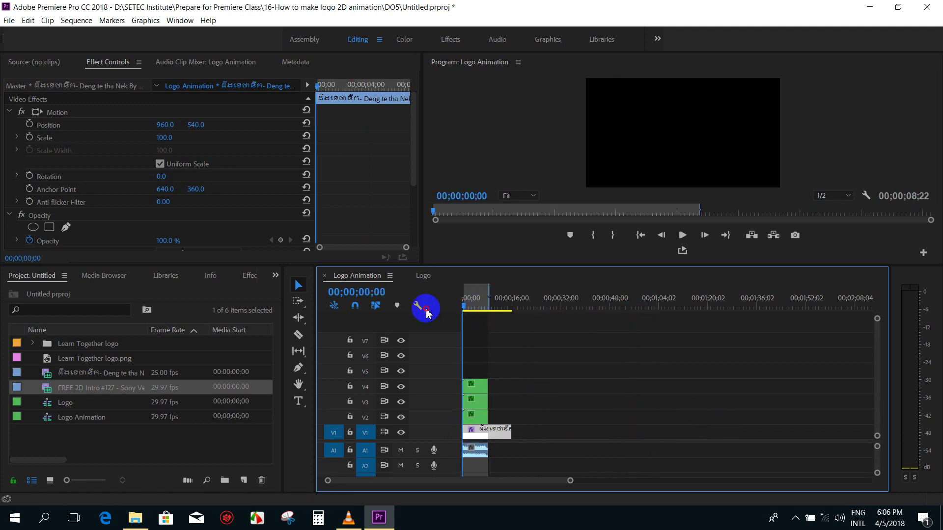
key(=)
drag(657, 431, 568, 431)
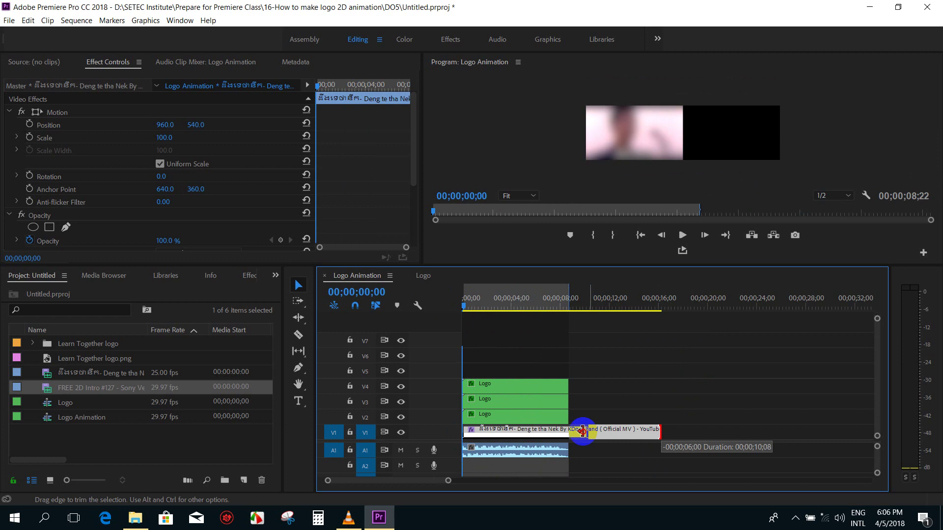
Step: Raise the Gaussian Blur Blurriness to 827 and play the sequence to check it
drag(469, 308, 495, 305)
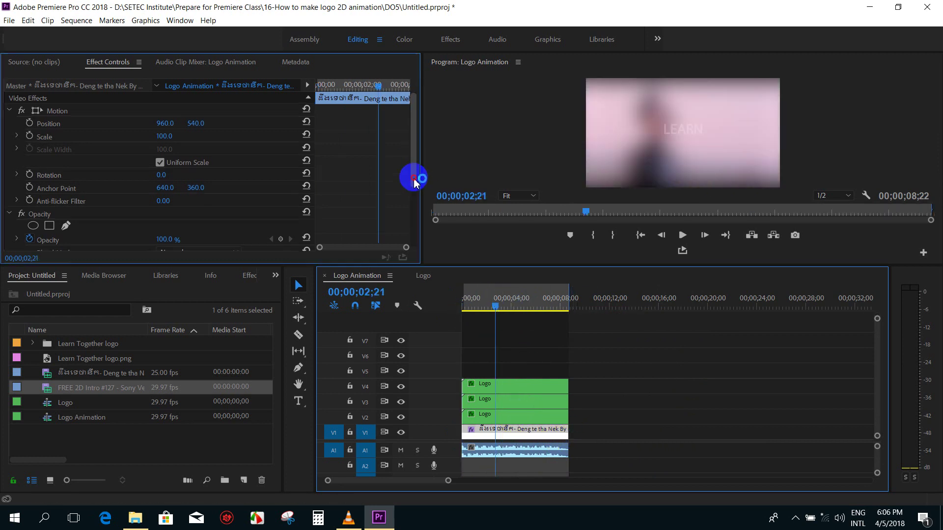
scroll(345, 201, down, 5)
drag(190, 212, 484, 203)
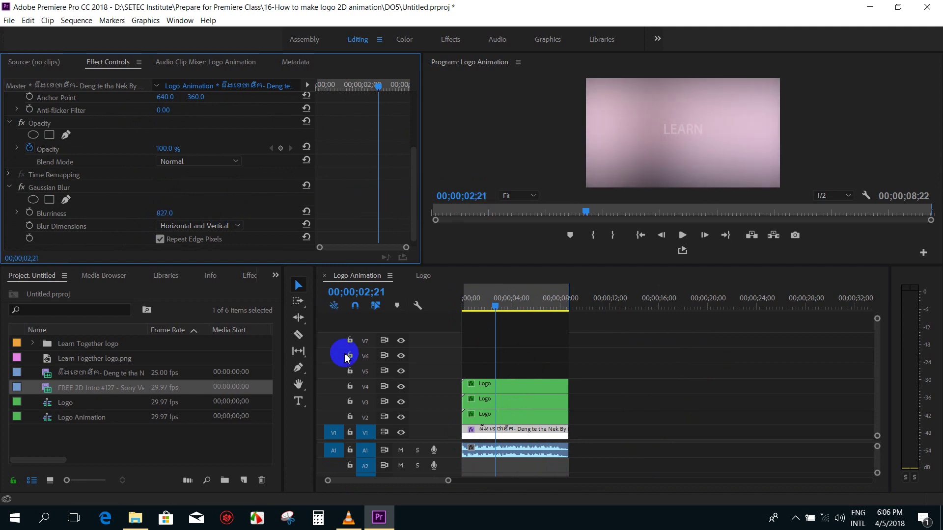
click(603, 344)
key(Home)
key(space)
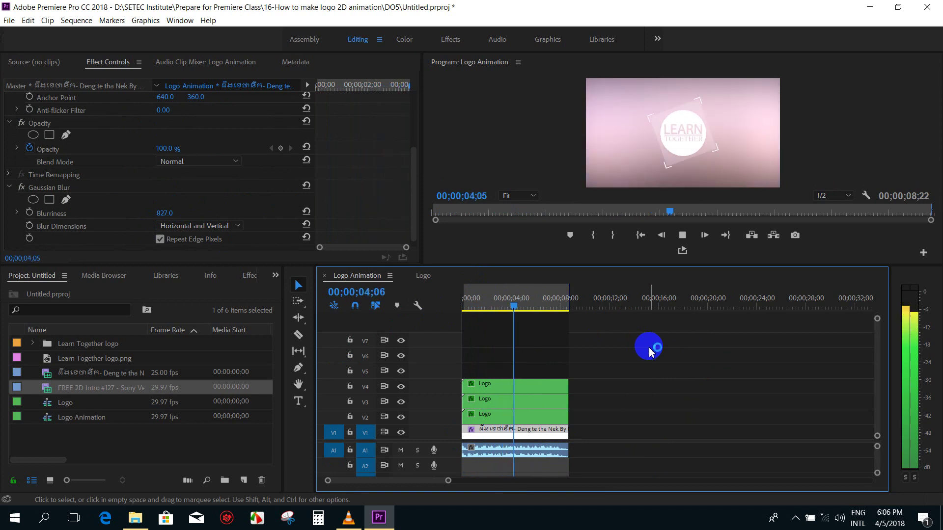
click(632, 351)
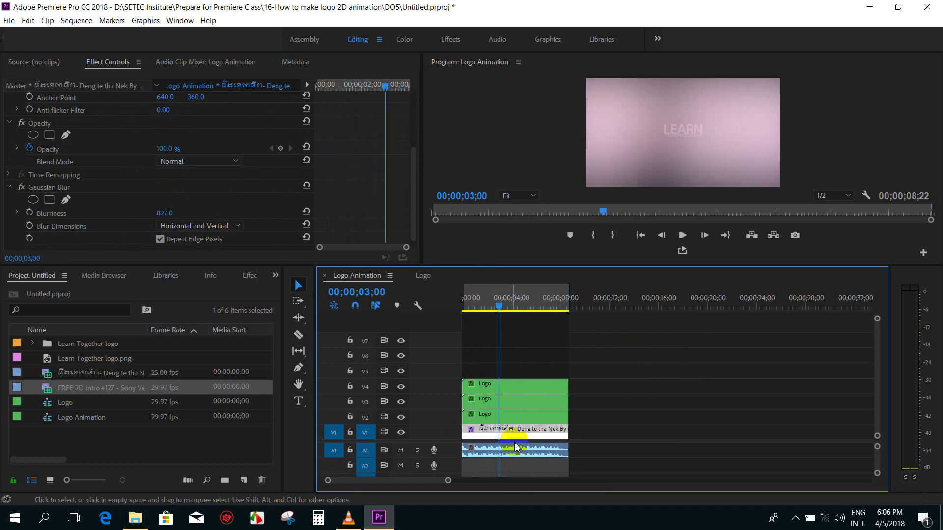
Step: Select the background video clip and start a search in the Effects panel
click(578, 432)
click(536, 432)
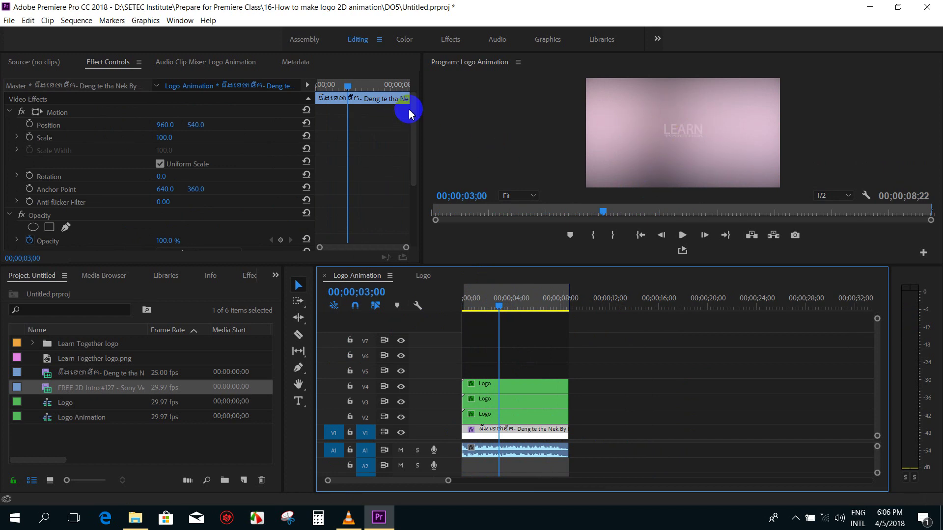
click(251, 279)
click(109, 291)
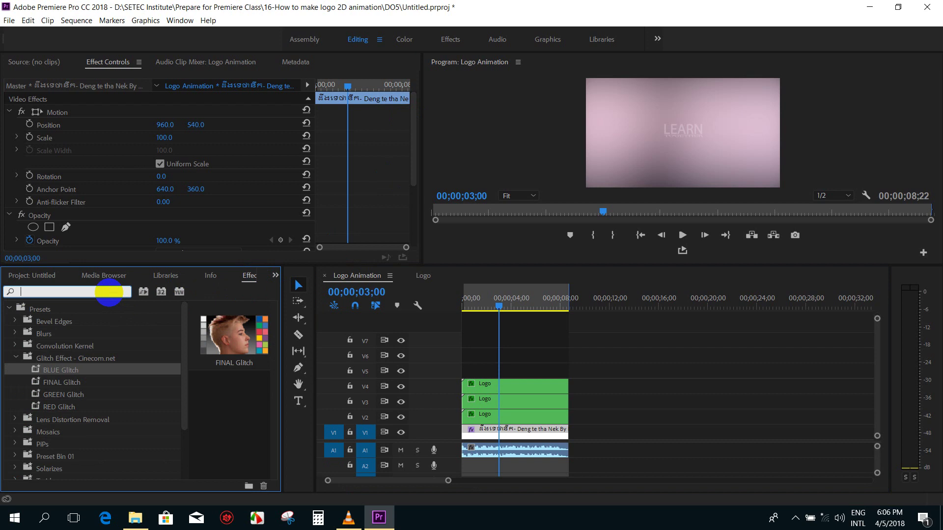
Step: Search effects for 'cur' and apply RGB Curves to the background clip
text(cur)
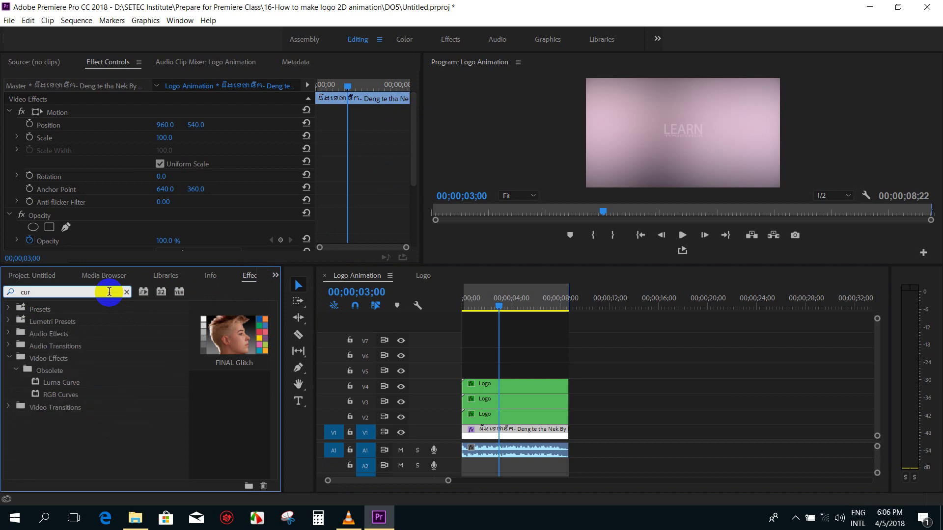
click(65, 395)
drag(437, 365, 488, 432)
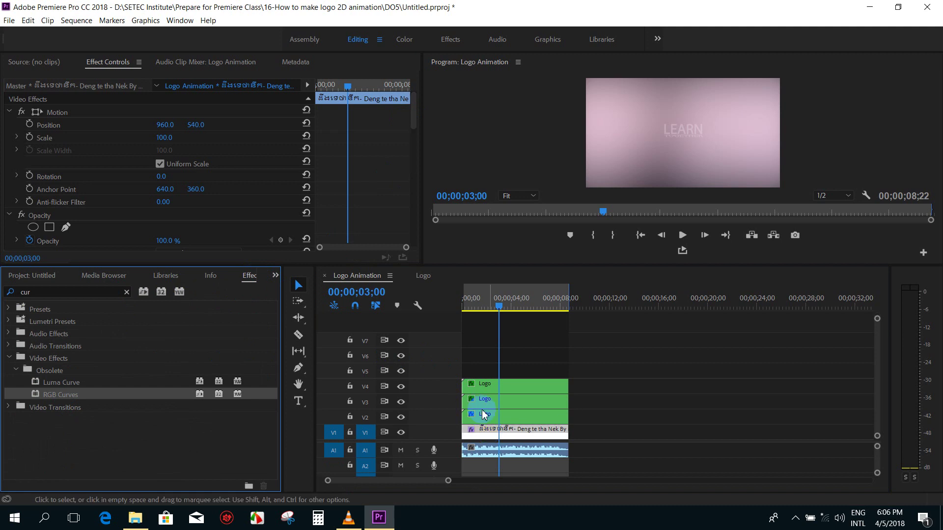
Step: Bend the Master, Red and Green curves down for a darker purple tint, then play back
drag(413, 117, 414, 189)
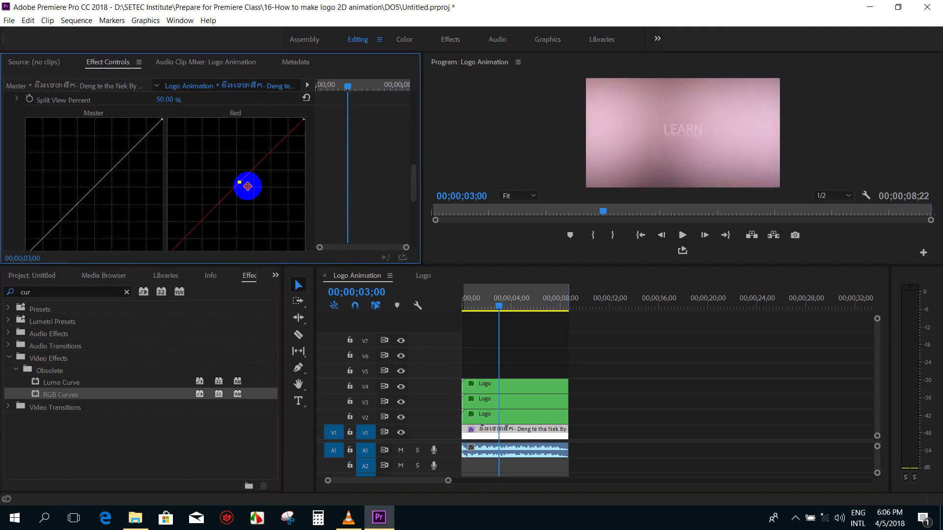
drag(236, 185, 259, 195)
drag(95, 187, 113, 194)
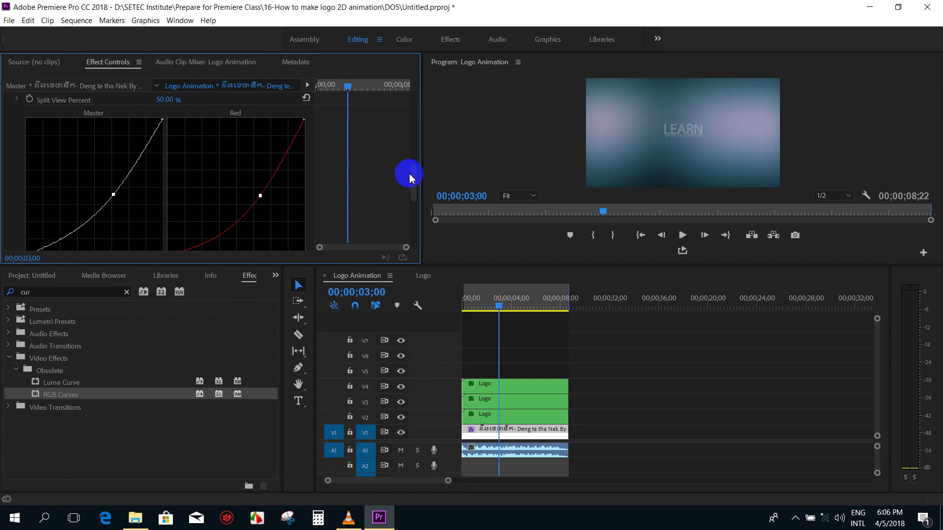
drag(413, 176, 413, 204)
drag(111, 185, 120, 189)
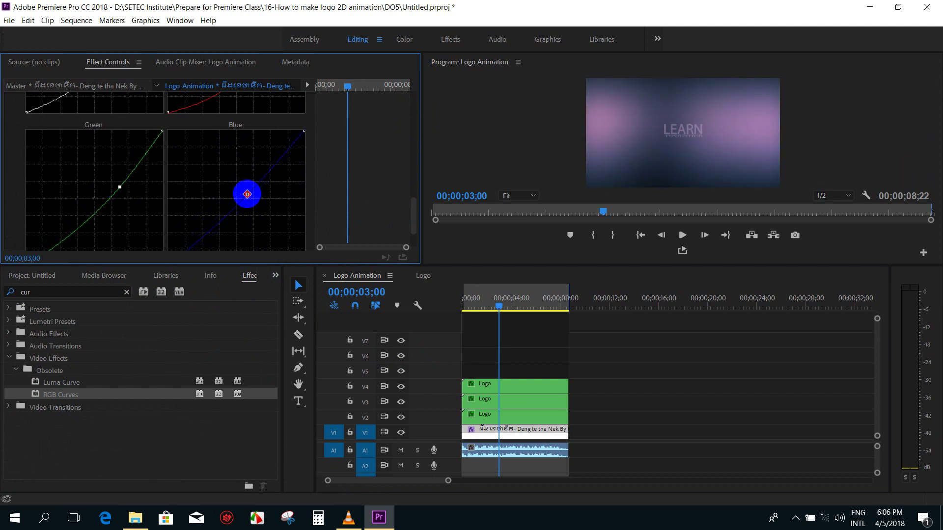
click(509, 326)
key(Home)
key(space)
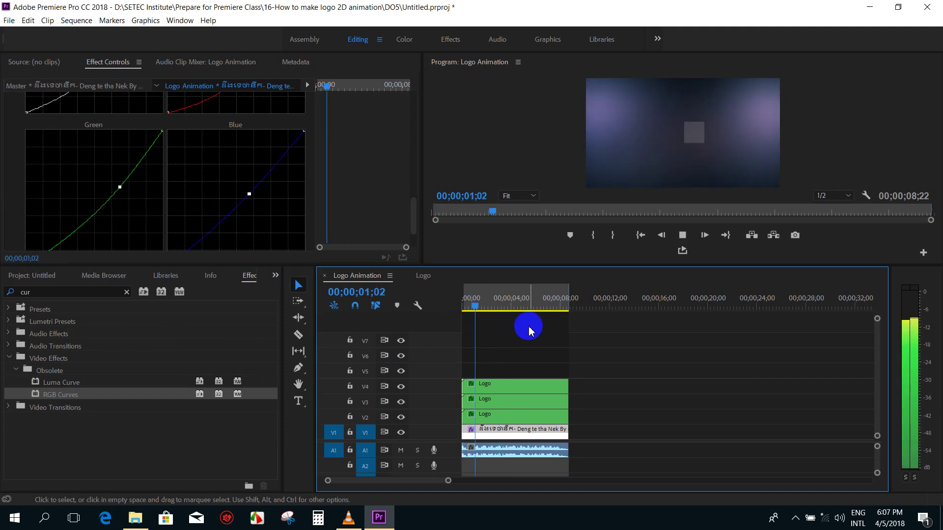
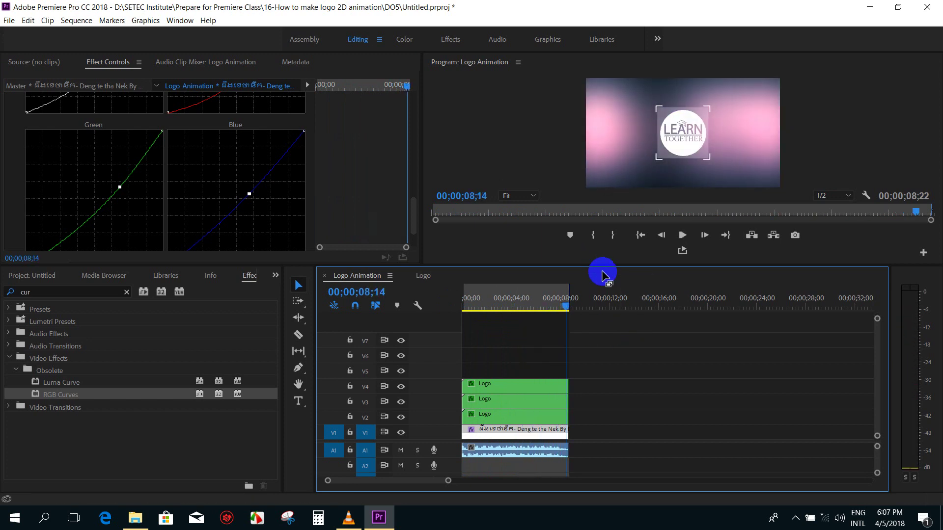
Step: Replay the finished logo video from an earlier point, then return to the Premiere Pro editor
click(348, 517)
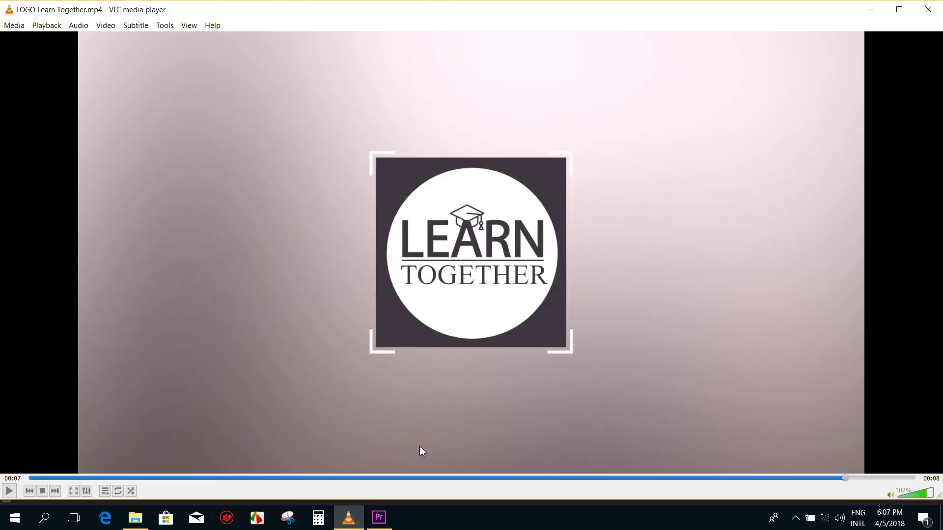
click(413, 478)
key(space)
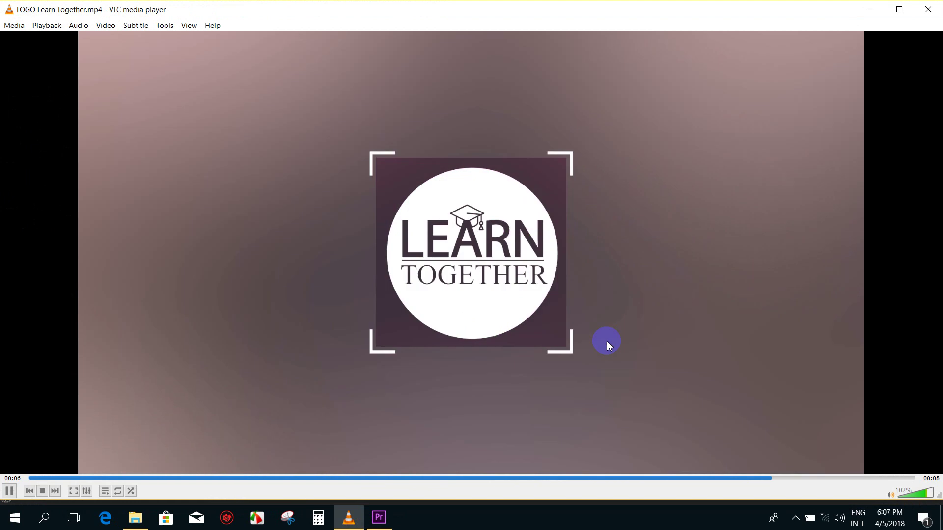
click(608, 346)
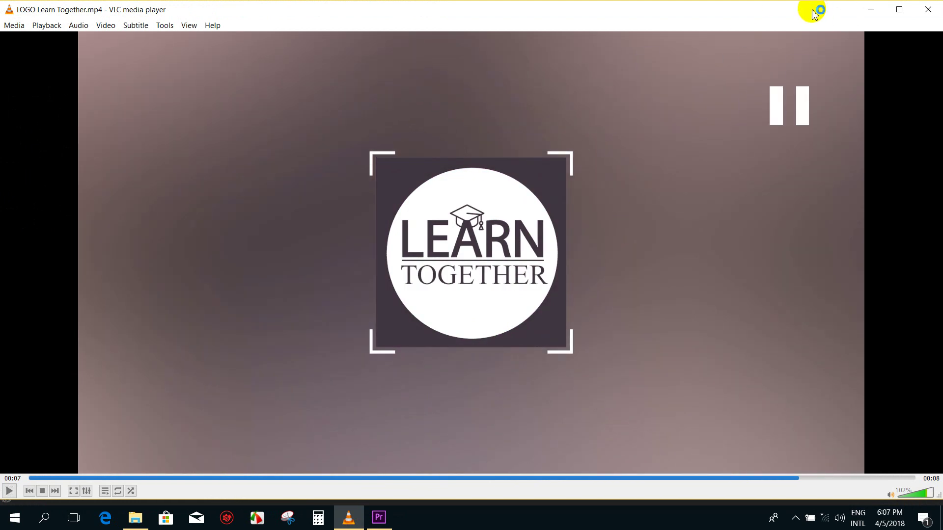
click(871, 9)
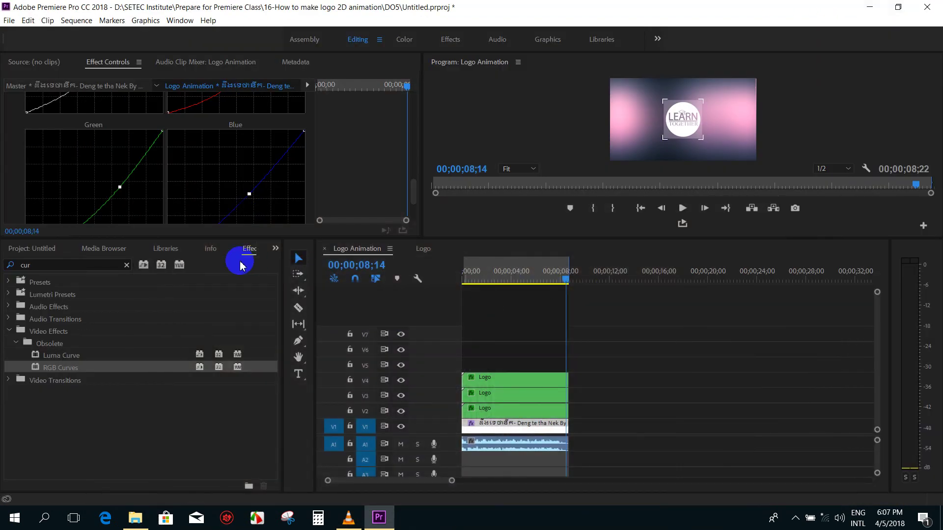
Step: Import Sound.MP4 into the project from the Project panel
click(274, 249)
click(288, 266)
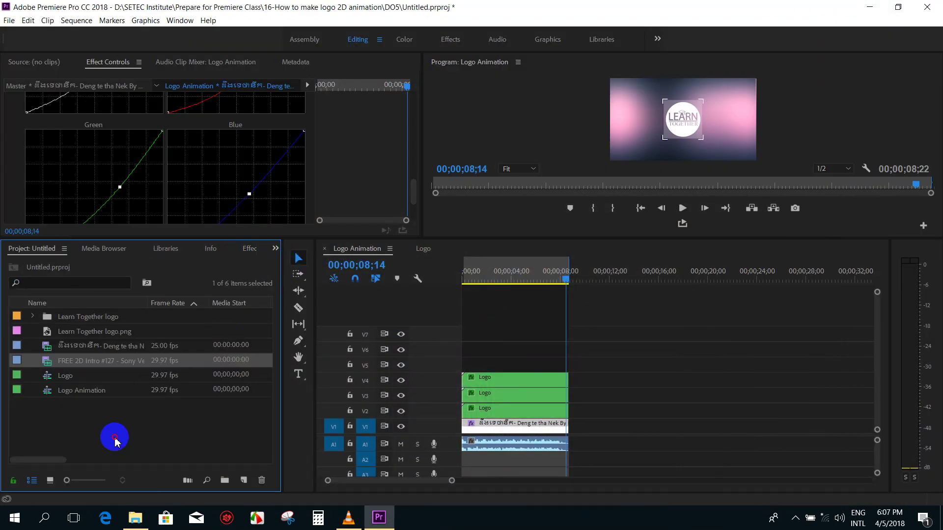
double_click(115, 441)
click(594, 245)
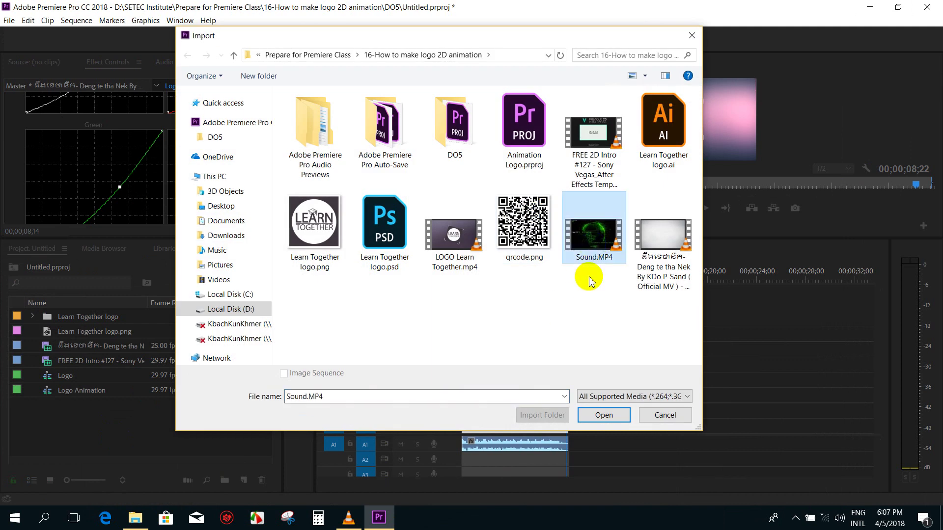
double_click(608, 230)
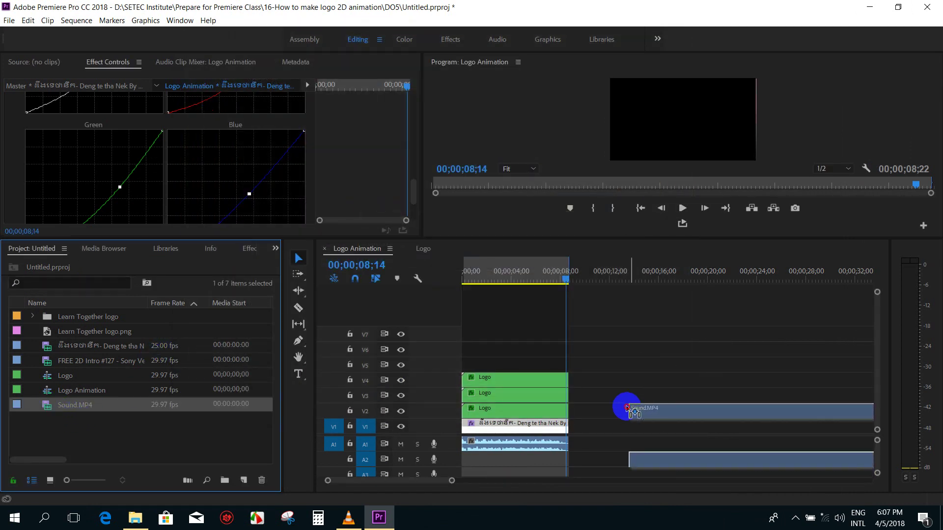
Step: Place Sound.MP4 in the sequence around 12 seconds and preview it near 17 seconds
drag(388, 389, 617, 426)
click(631, 280)
key(space)
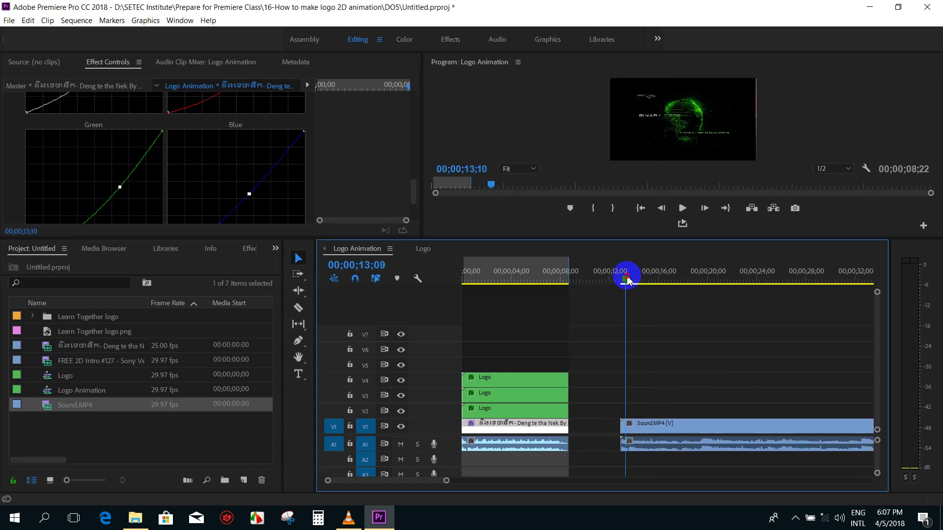
key(equal)
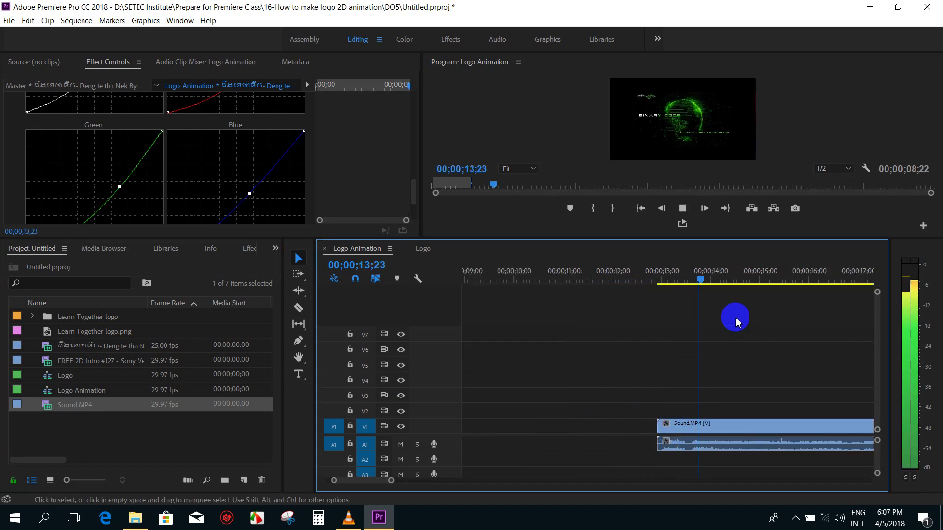
key(backslash)
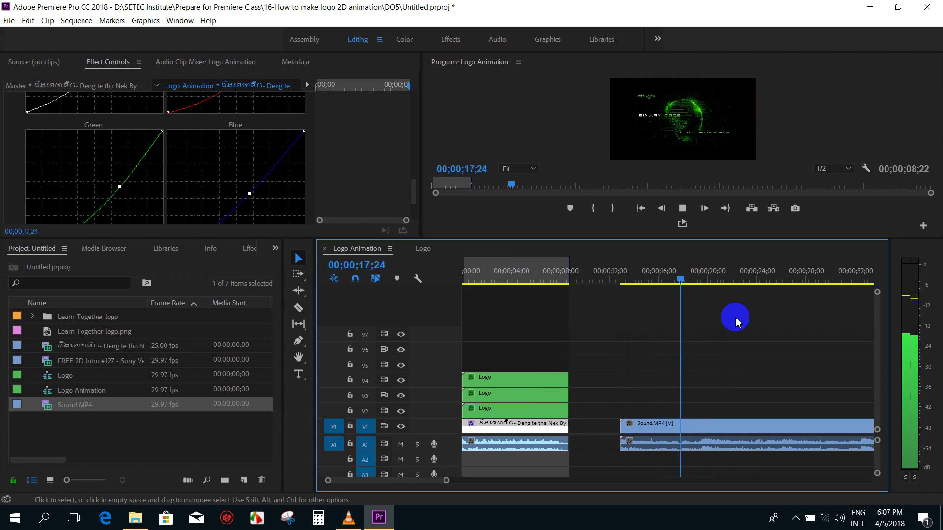
drag(693, 279, 671, 280)
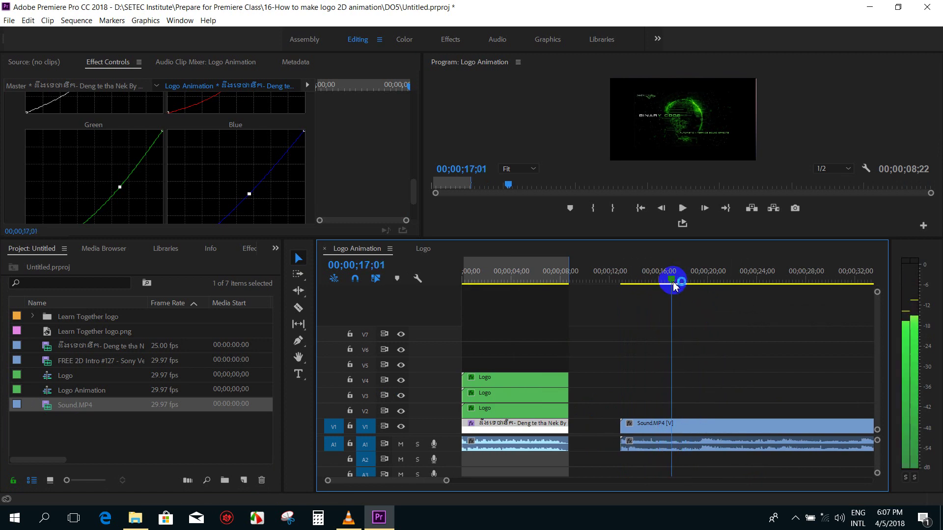
key(equal)
Step: Trim Sound.MP4's head, split it at the playhead, and delete its video pieces on V1
drag(566, 426, 666, 422)
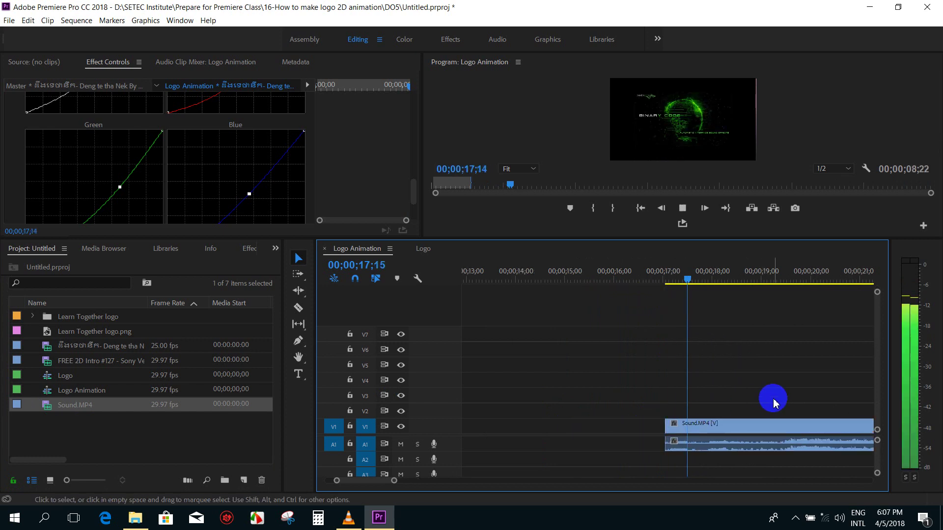
key(space)
key(ctrl+k)
click(688, 426)
mouse_move(662, 395)
mouse_down()
mouse_move(715, 429)
mouse_move(664, 400)
mouse_move(743, 422)
mouse_up()
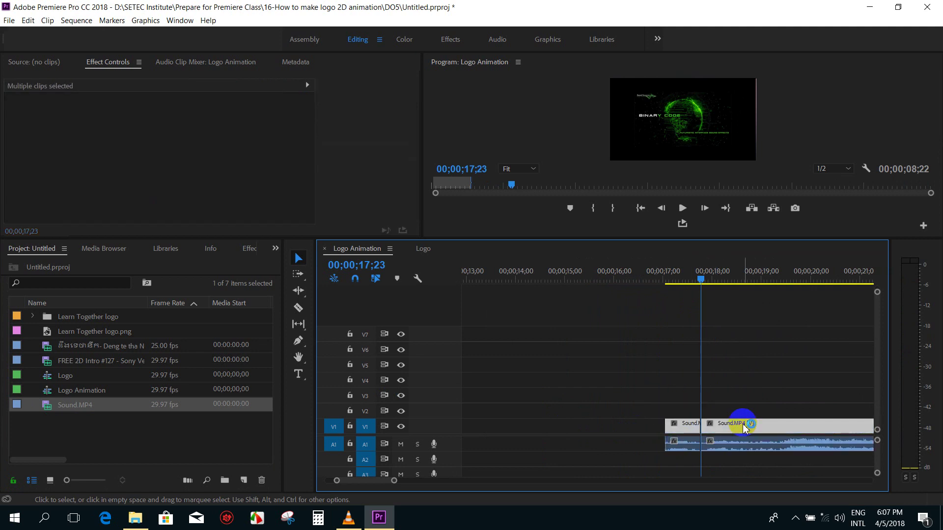
key(Delete)
key(minus)
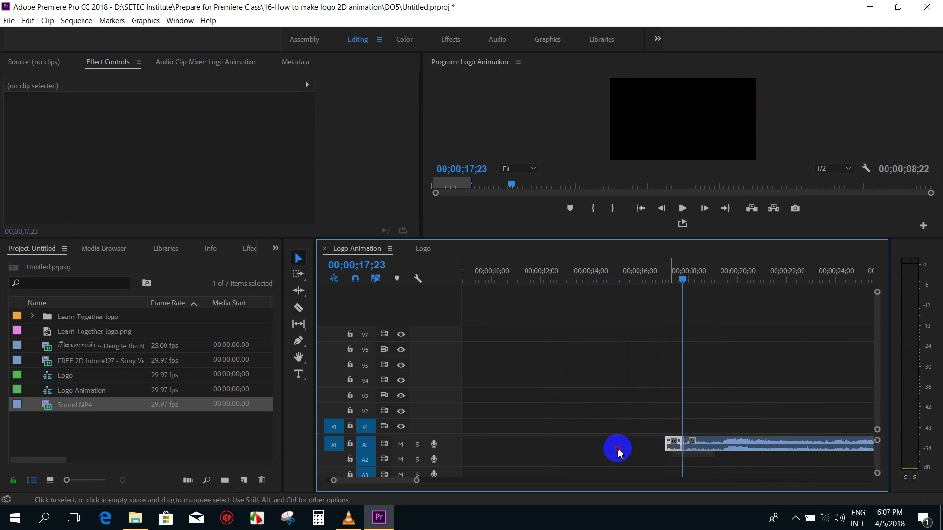
Step: Find the frame in the first 8 seconds where the logo appears
click(664, 450)
key(minus)
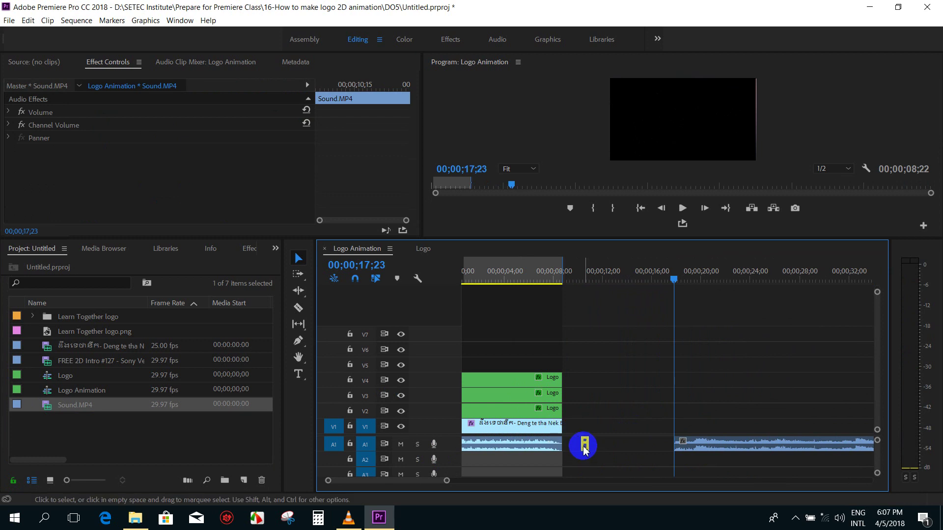
click(501, 271)
key(equal)
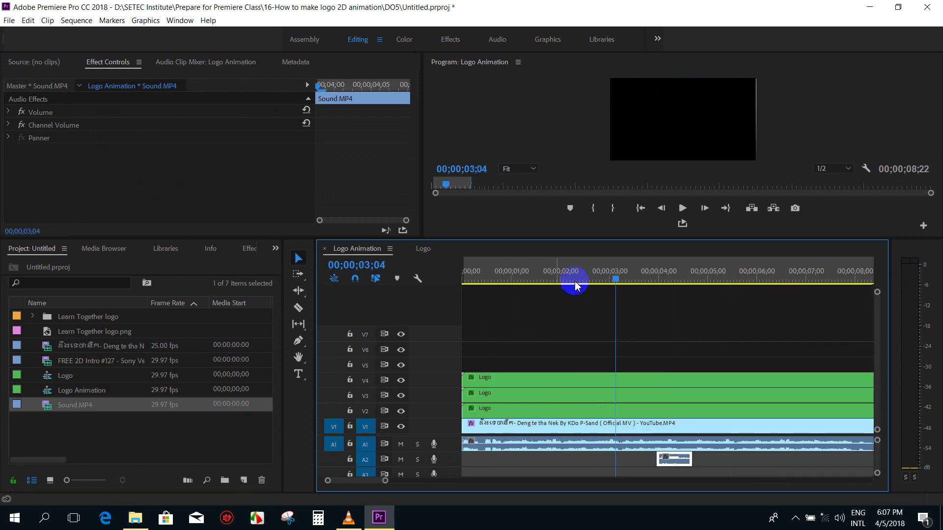
drag(620, 278, 706, 294)
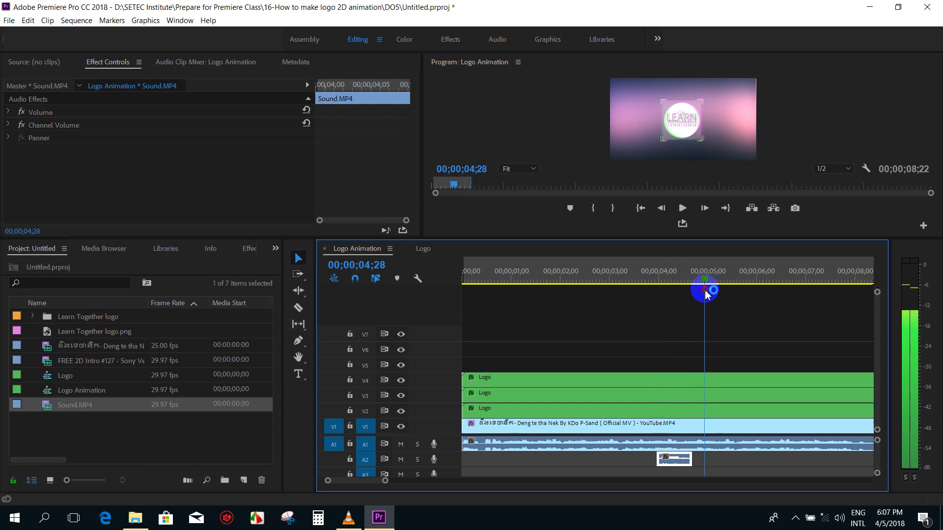
Step: Move the A2 sound piece to the logo reveal near 04;26 and play it back
drag(674, 458, 710, 464)
drag(702, 274, 685, 273)
scroll(722, 301, down, 2)
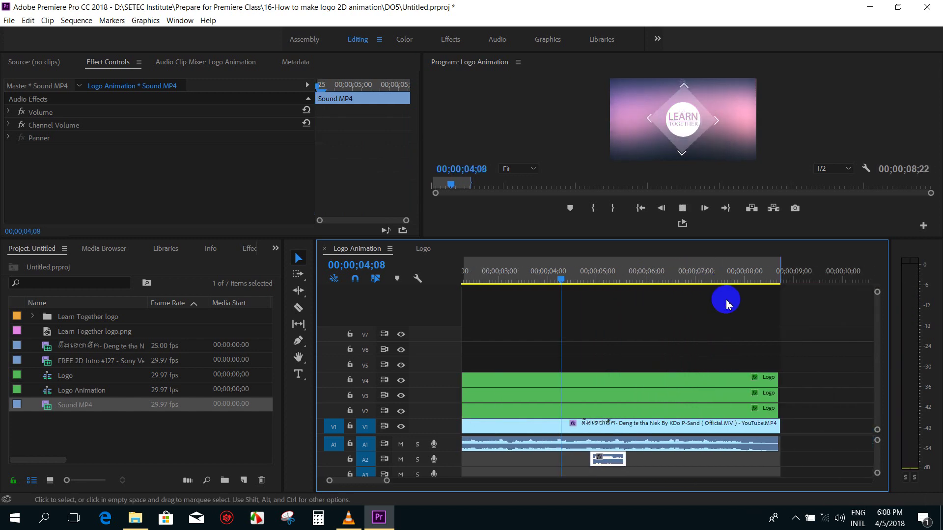
key(space)
drag(633, 282, 561, 281)
key(space)
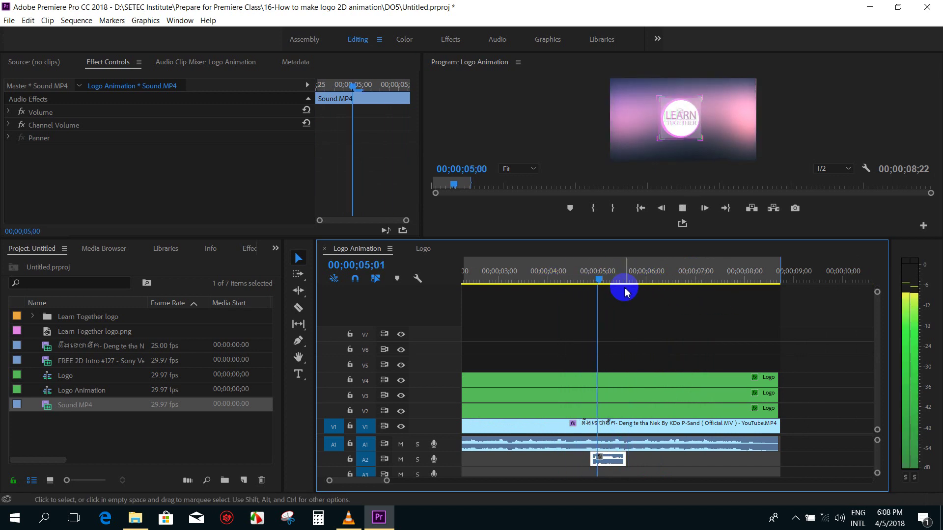
key(space)
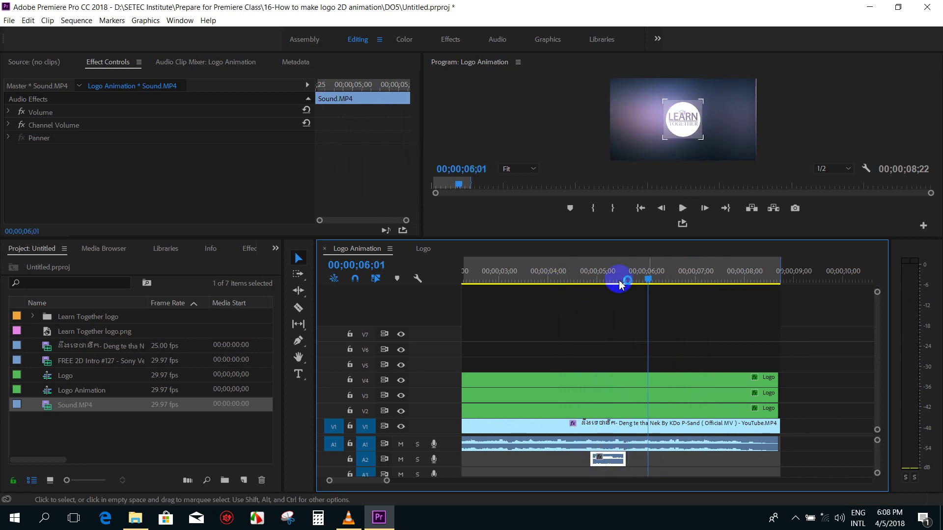
Step: Adjust the A2 sound clip's Audio Gain and replay the logo section to check volume
right_click(610, 464)
click(641, 346)
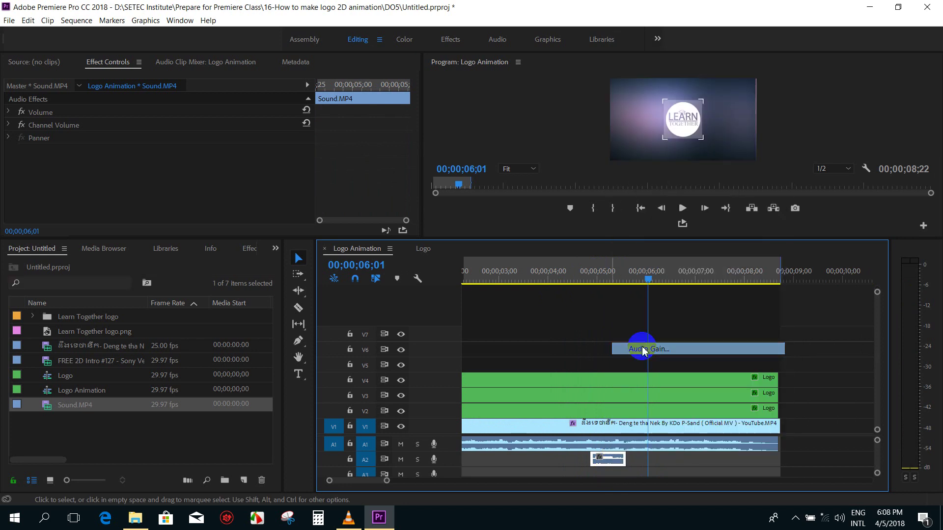
click(493, 241)
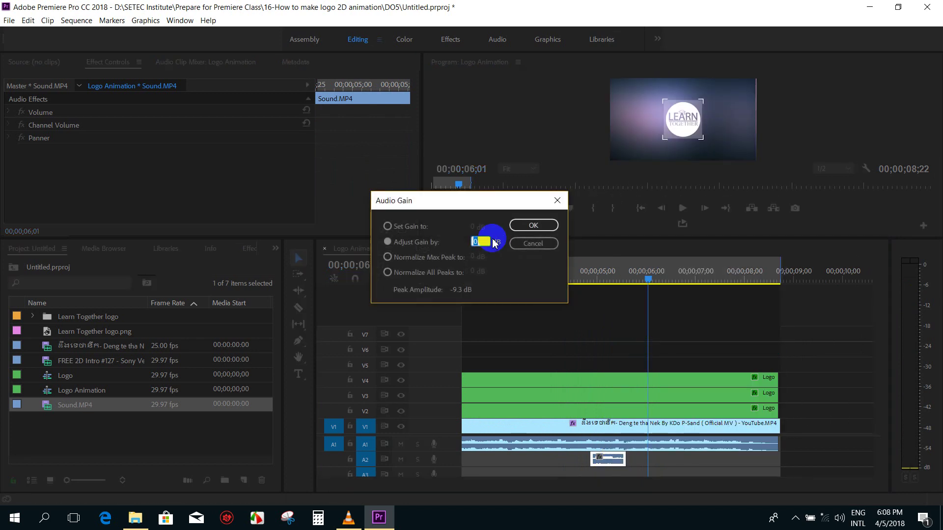
key(Return)
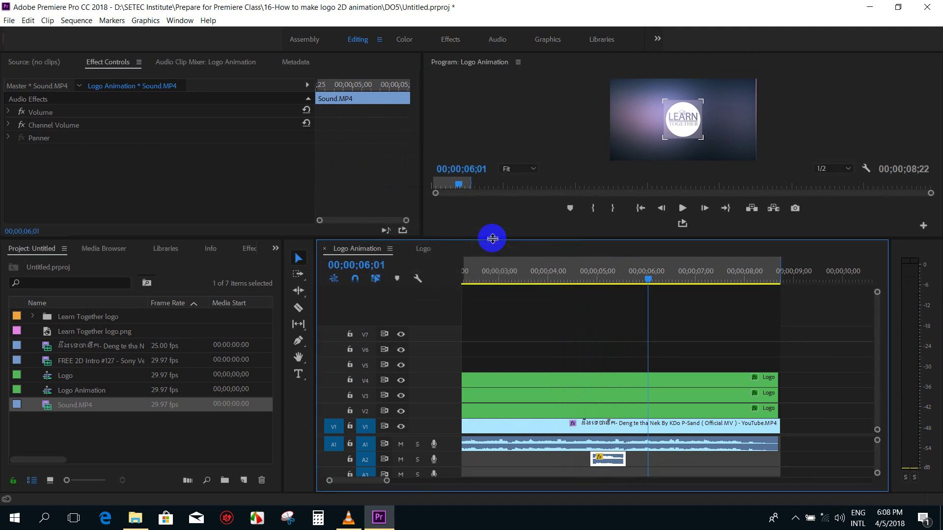
click(538, 278)
key(space)
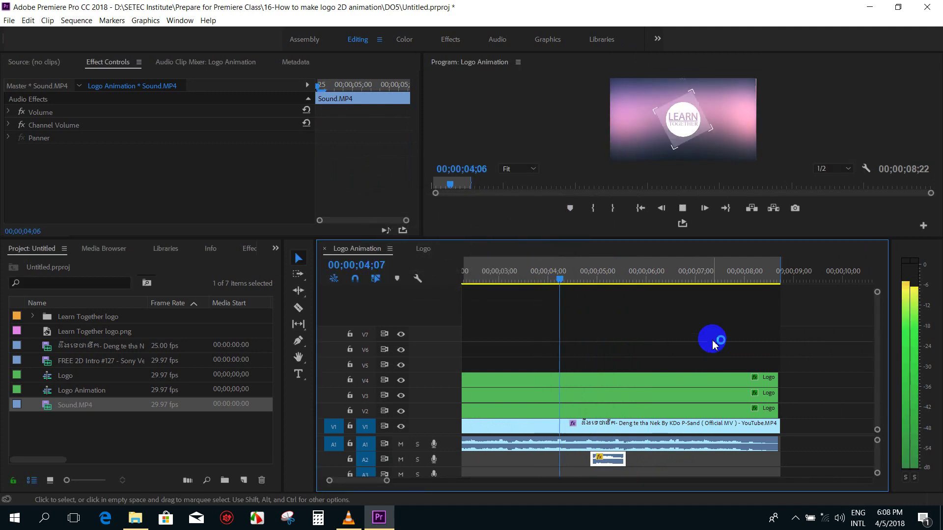
click(590, 282)
key(space)
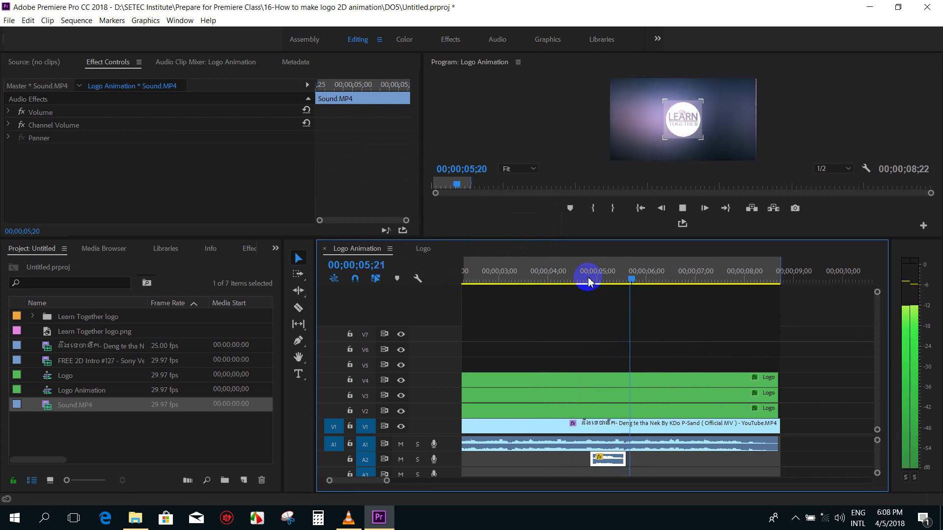
Step: Delete the A1 audio after about 18 seconds and shift the remaining clip earlier to 14;05
key(minus)
click(681, 278)
key(equal)
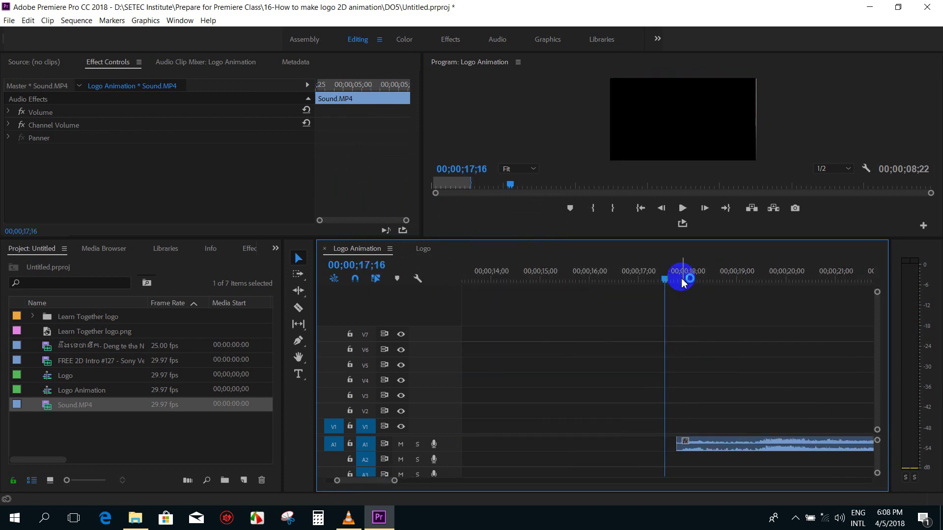
key(space)
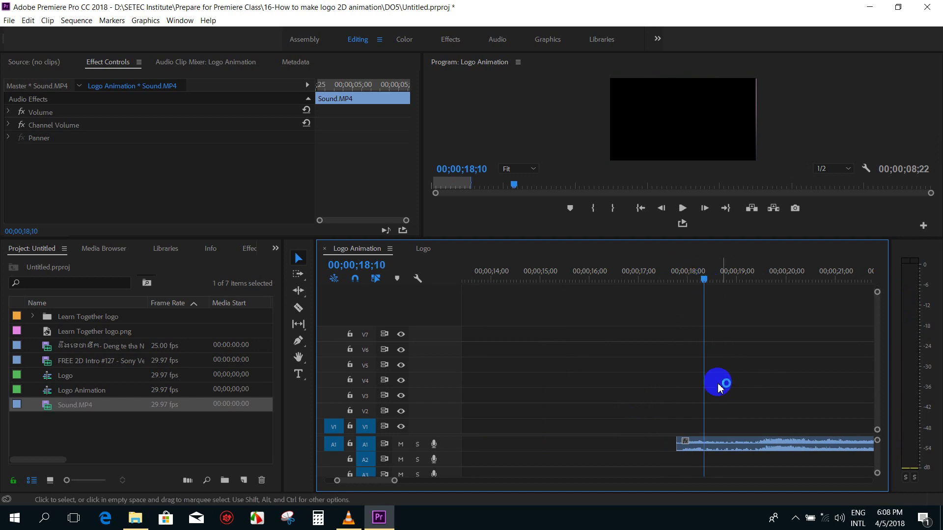
click(720, 451)
key(Delete)
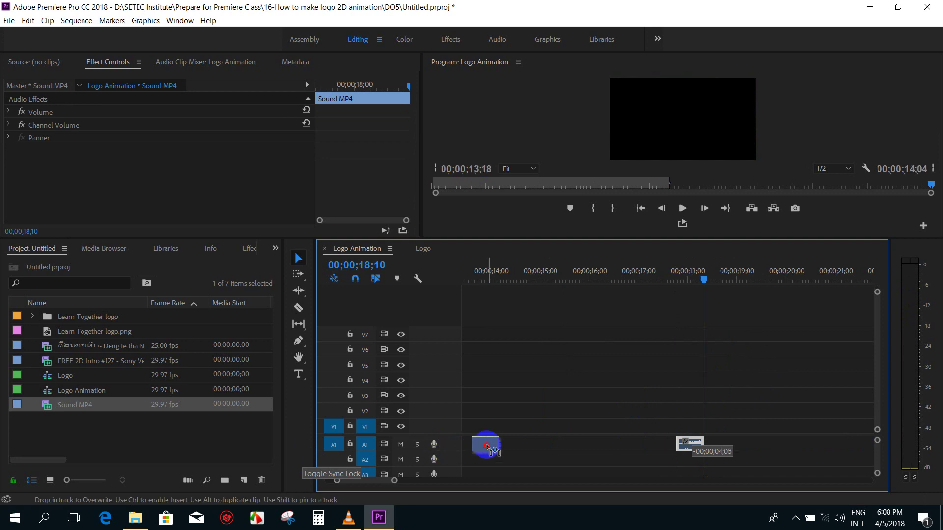
drag(693, 451, 487, 446)
scroll(591, 441, down, 2)
scroll(594, 447, down, 3)
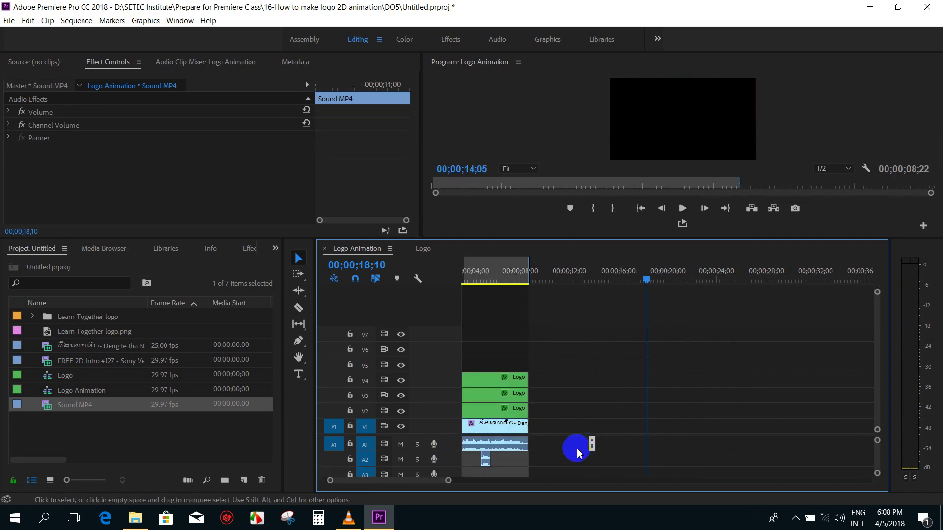
Step: Move the second A2 sound effect one second later, to about 7;22, and play to check timing
click(508, 269)
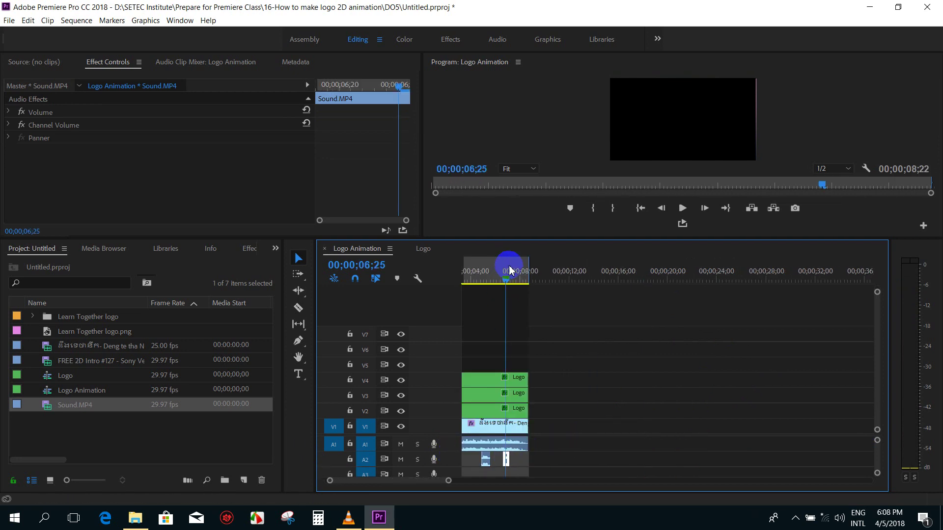
scroll(507, 269, up, 5)
drag(641, 280, 764, 297)
scroll(582, 275, down, 2)
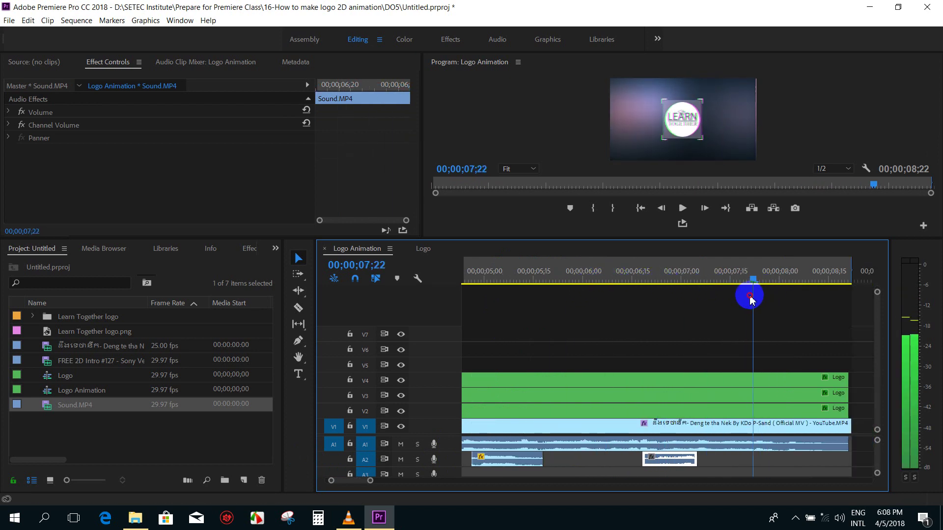
drag(764, 297, 752, 295)
drag(666, 469, 768, 460)
click(722, 275)
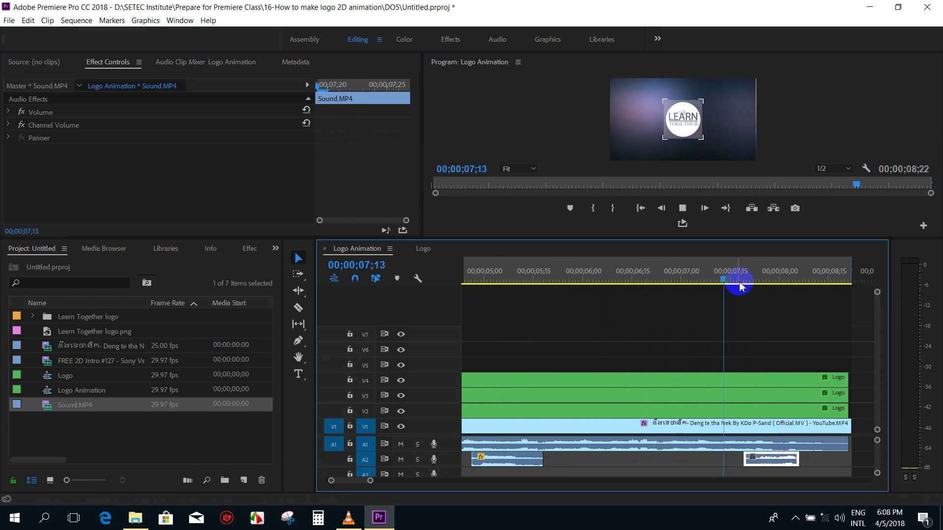
key(space)
Step: Save the project, replay the animation from the start, and enlarge the Program monitor
scroll(741, 282, down, 5)
scroll(663, 295, up, 4)
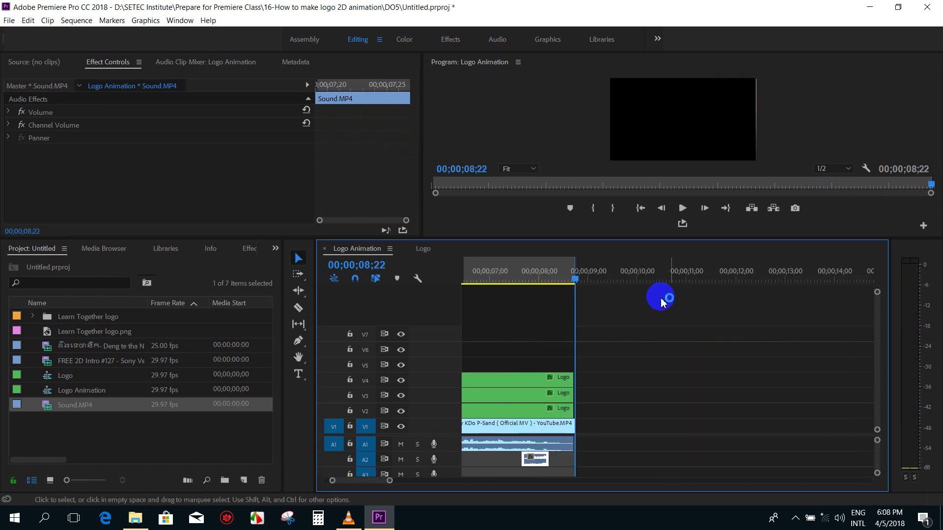
drag(620, 277, 432, 287)
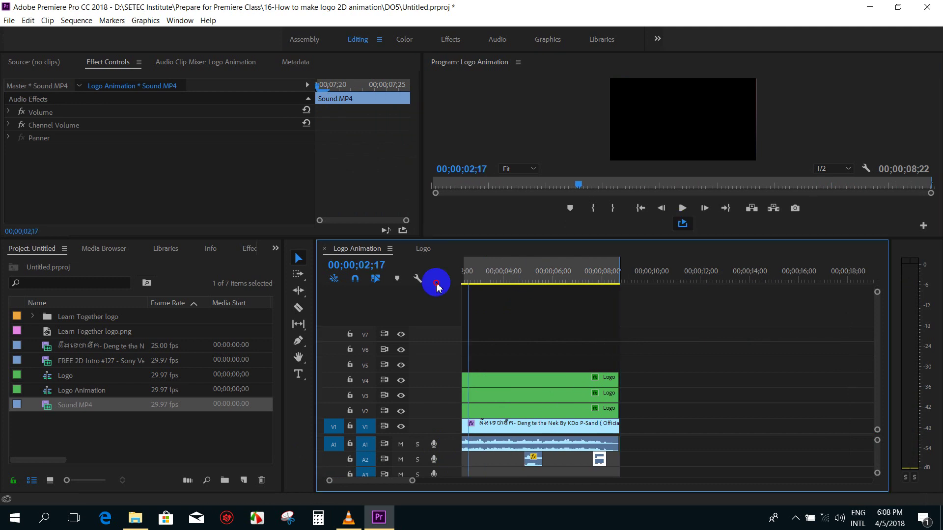
key(ctrl+s)
key(space)
scroll(480, 291, up, 1)
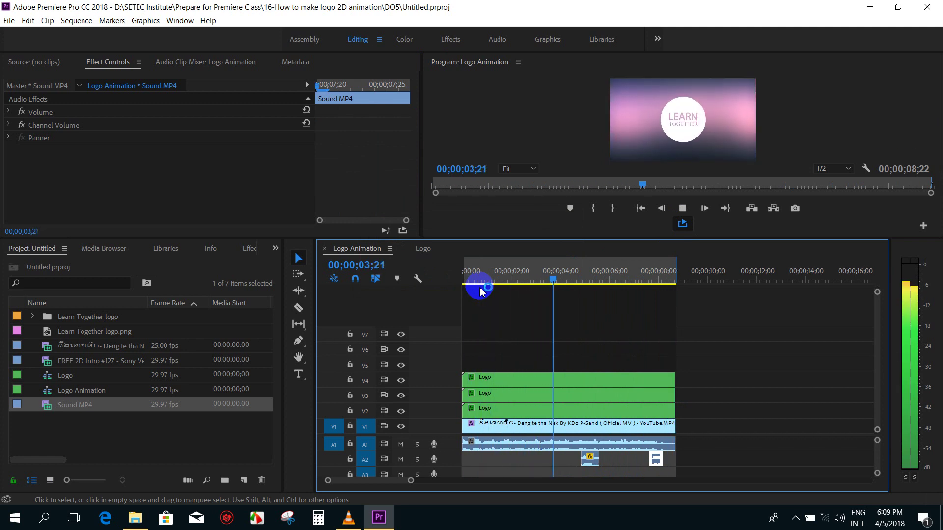
key(space)
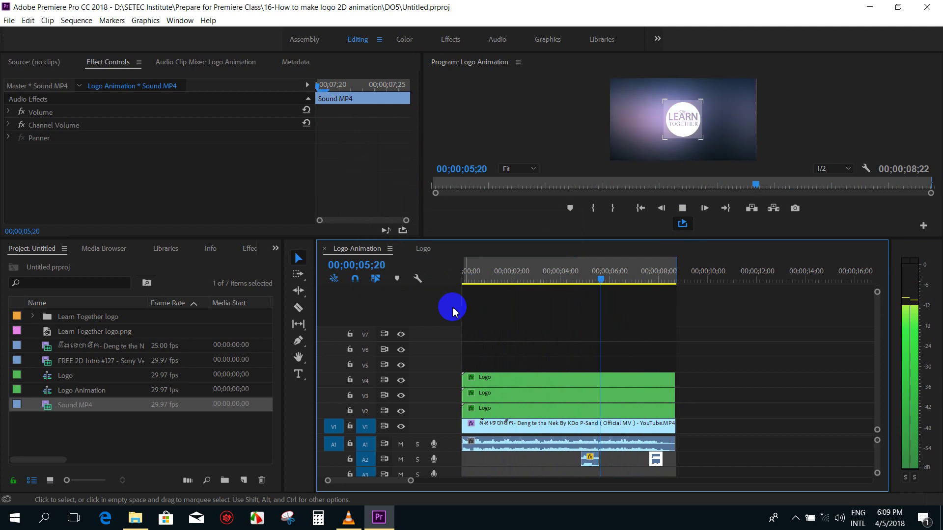
drag(558, 245, 552, 309)
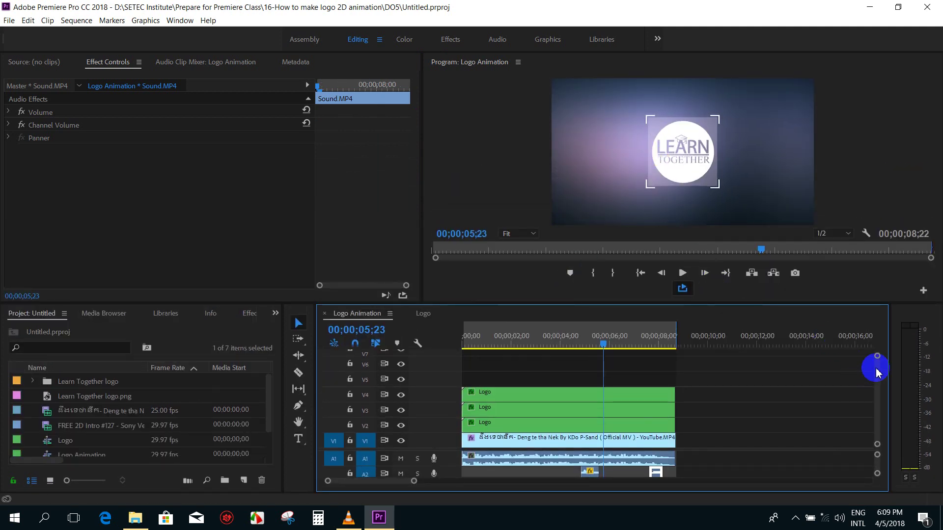
Step: Scrub to where the logo frame rotates and compare the Logo clips on V2–V4
mouse_move(579, 346)
mouse_down()
mouse_move(532, 355)
mouse_move(559, 354)
mouse_up()
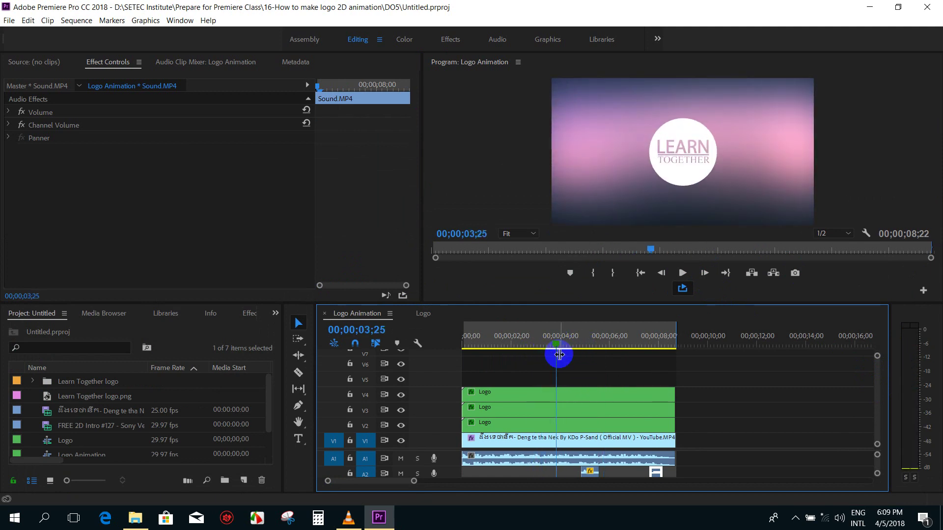
drag(563, 347, 571, 347)
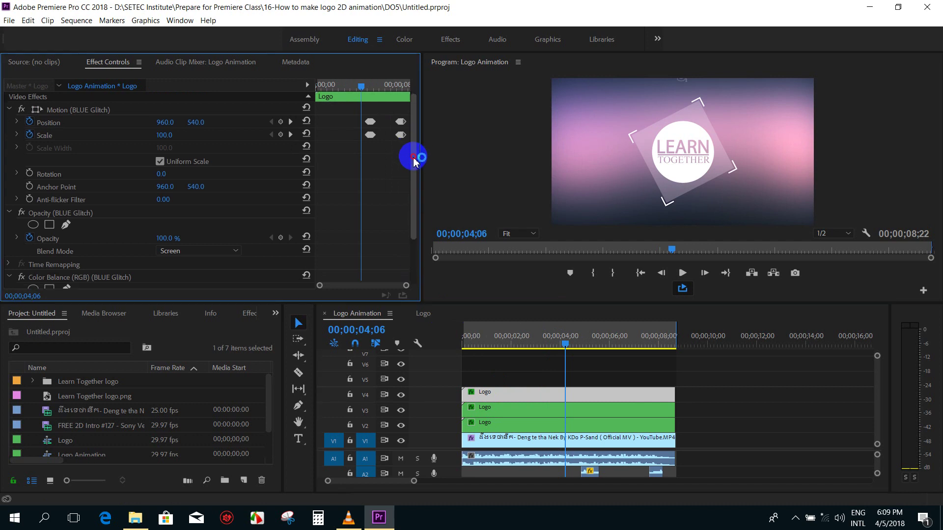
click(491, 407)
click(489, 391)
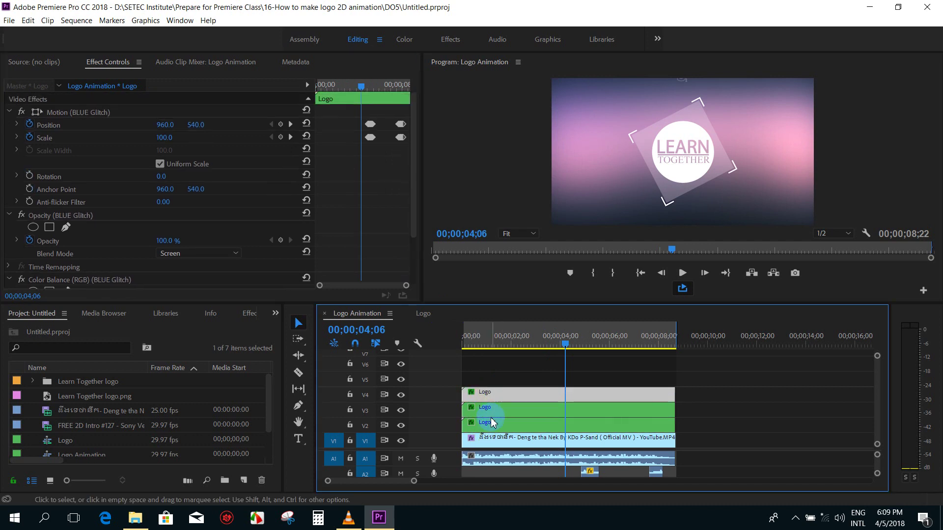
click(490, 423)
click(491, 407)
click(494, 393)
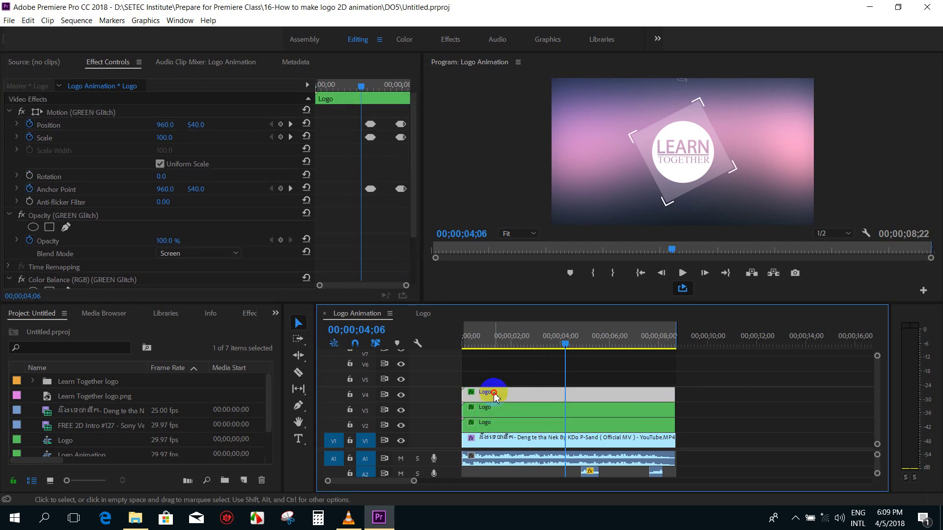
Step: Check that the RED, GREEN and BLUE Glitch layers use Screen blend at 100% opacity, then reselect BLUE
click(495, 424)
click(222, 352)
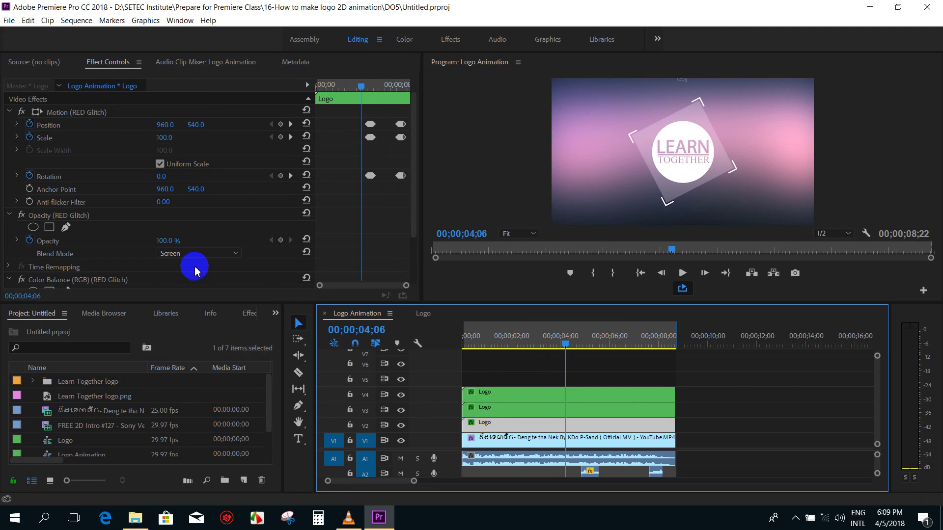
scroll(412, 191, down, 1)
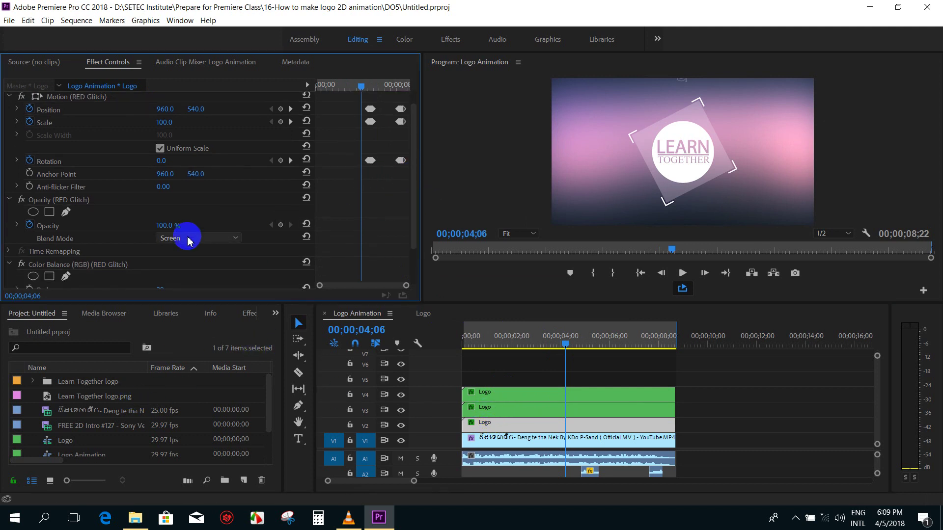
click(493, 403)
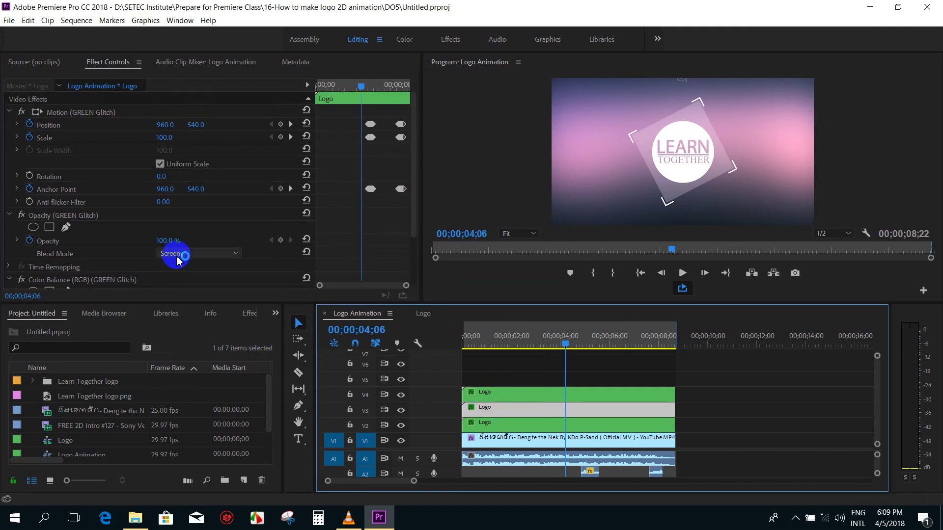
click(486, 393)
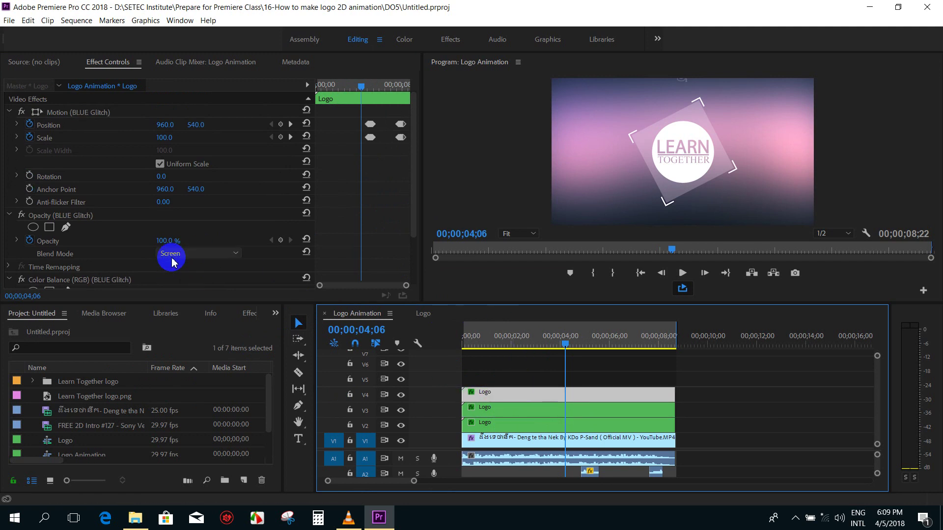
mouse_move(516, 337)
mouse_down()
mouse_move(444, 337)
mouse_move(484, 349)
mouse_up()
click(653, 370)
click(488, 395)
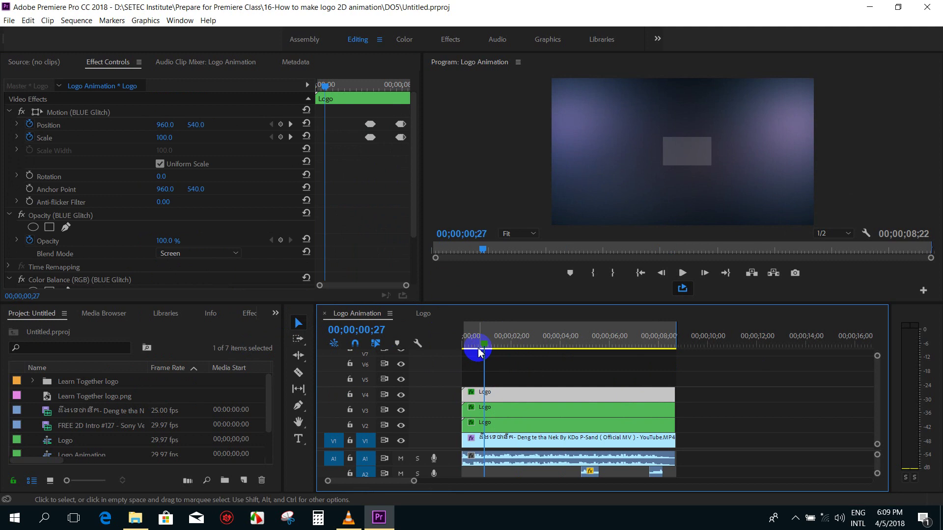
Step: Duplicate the BLUE Glitch Logo clip from V4 onto V5 and select the copy
drag(489, 398, 486, 380)
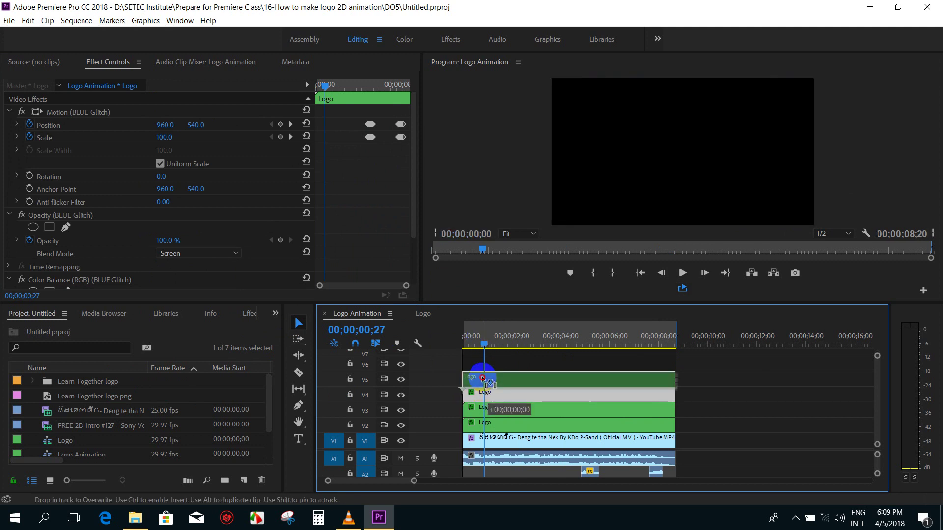
drag(484, 378, 485, 378)
click(491, 375)
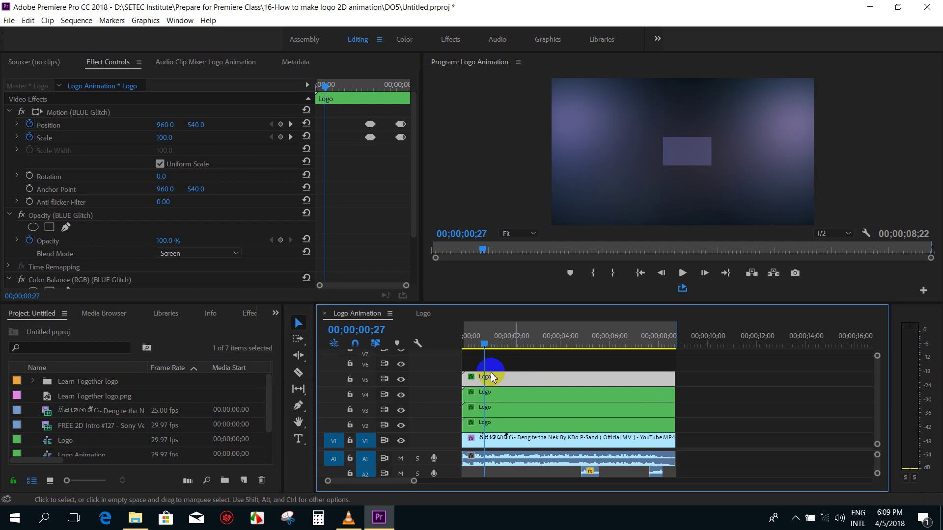
drag(415, 162, 413, 142)
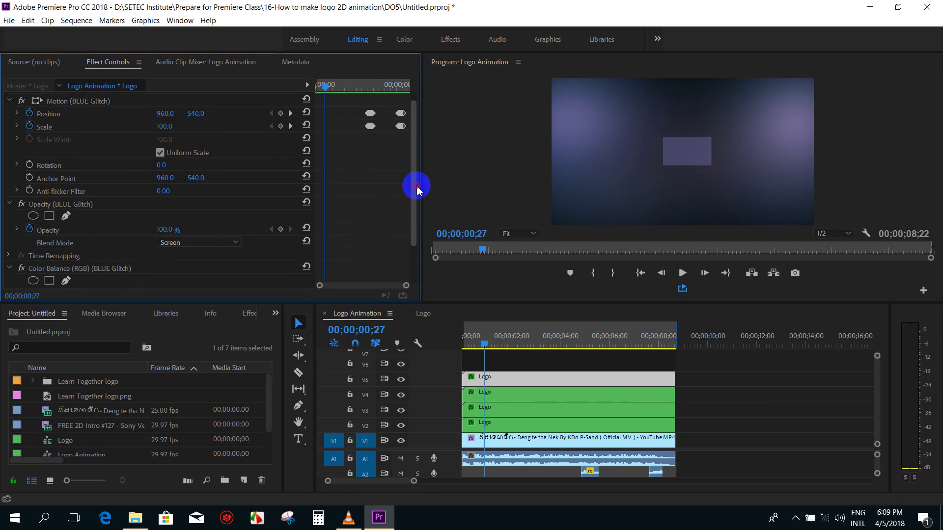
drag(415, 177, 419, 217)
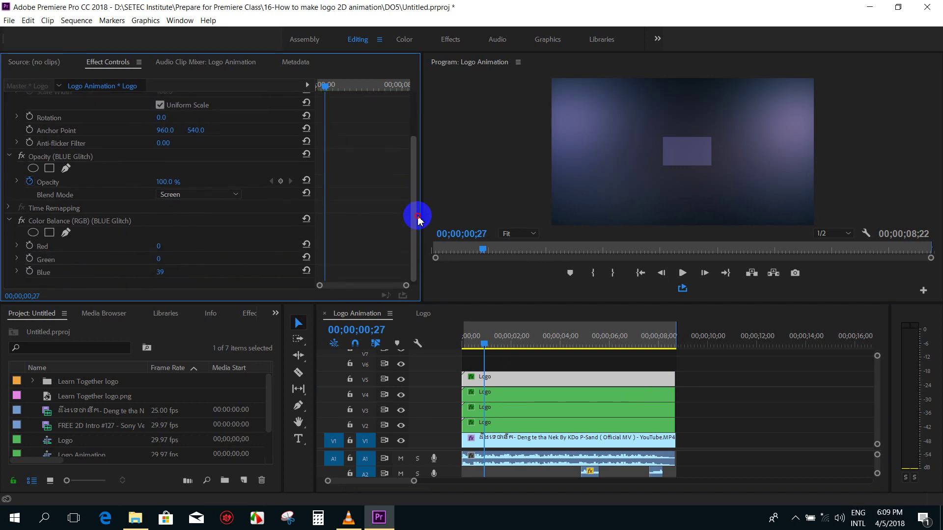
Step: Set the V5 copy's blend mode to Normal and scrub to preview it
click(172, 197)
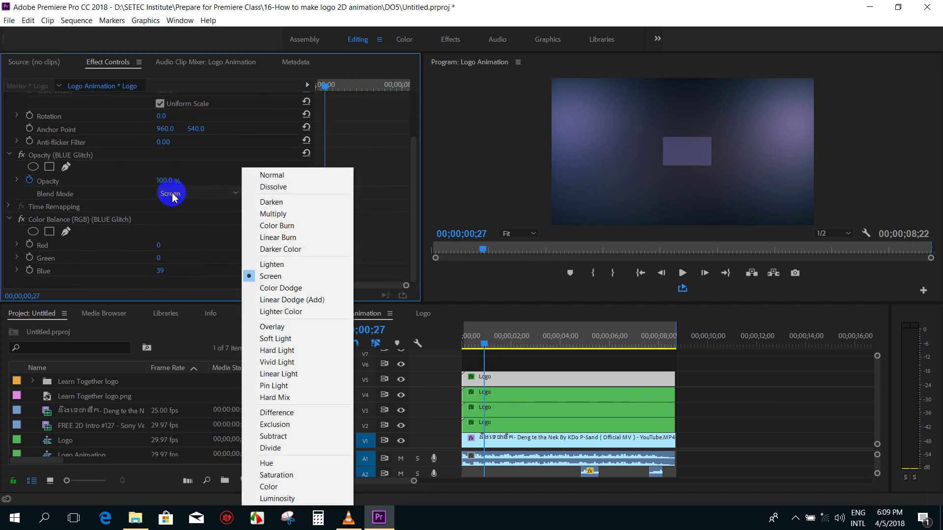
click(267, 177)
drag(490, 337, 577, 347)
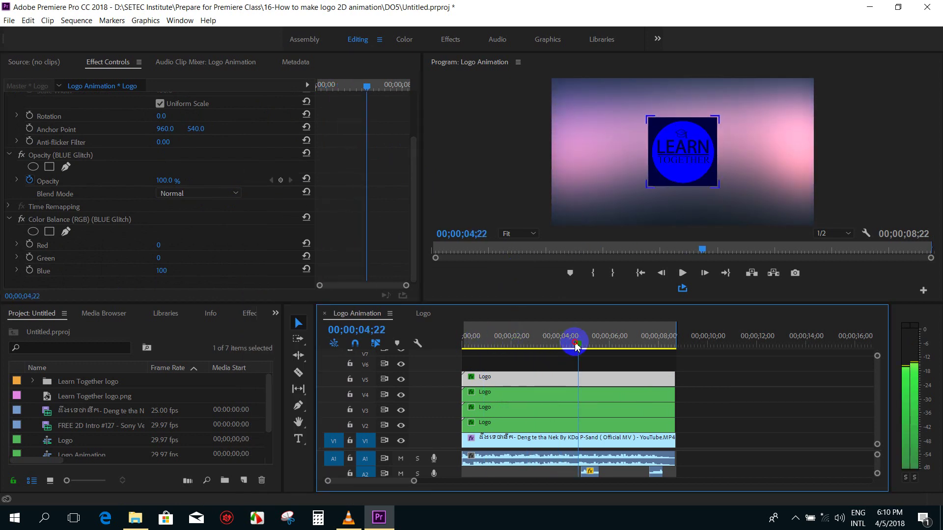
drag(577, 347, 542, 348)
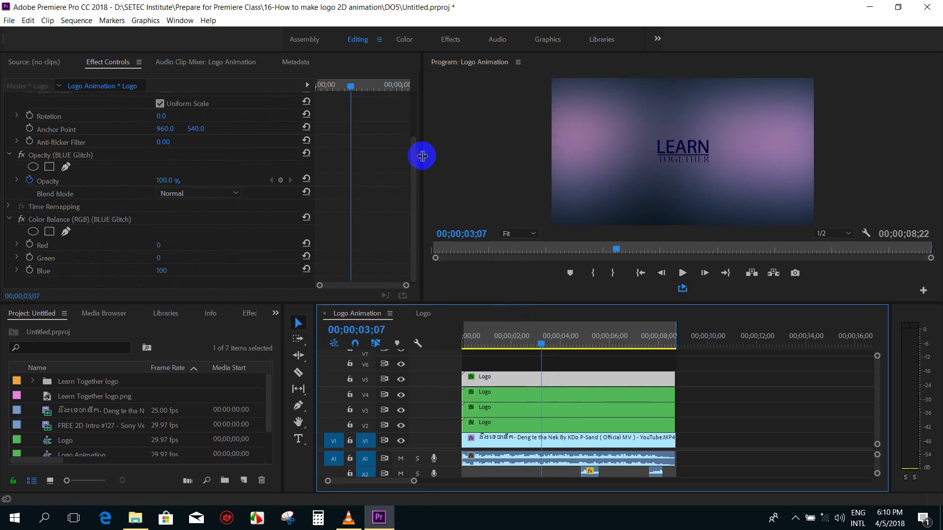
Step: Remove the copy's Color Balance (RGB) effect and play the animation from the start
drag(414, 153, 415, 156)
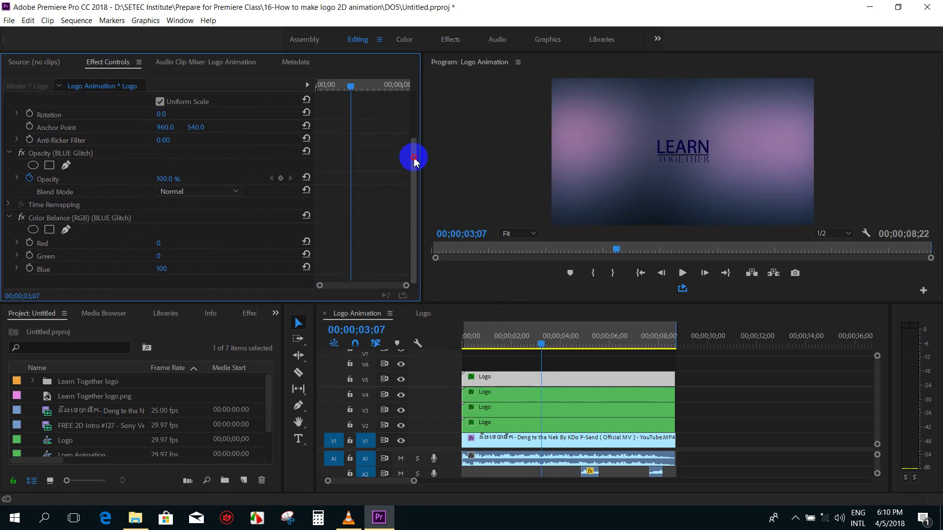
click(79, 220)
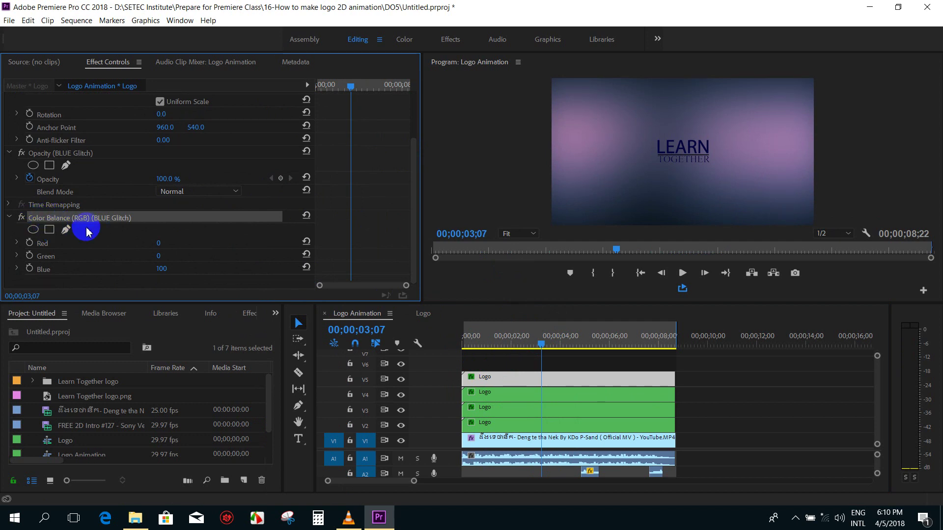
key(Delete)
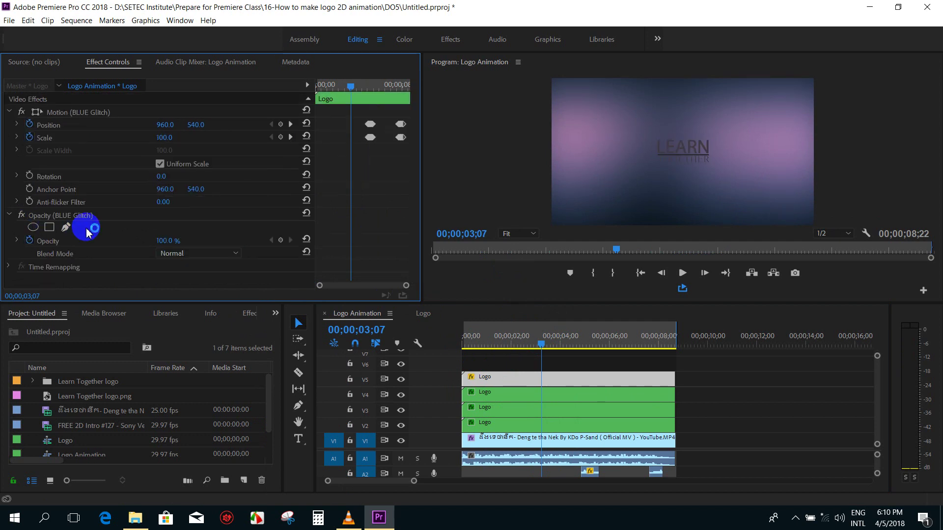
drag(543, 339, 467, 355)
key(space)
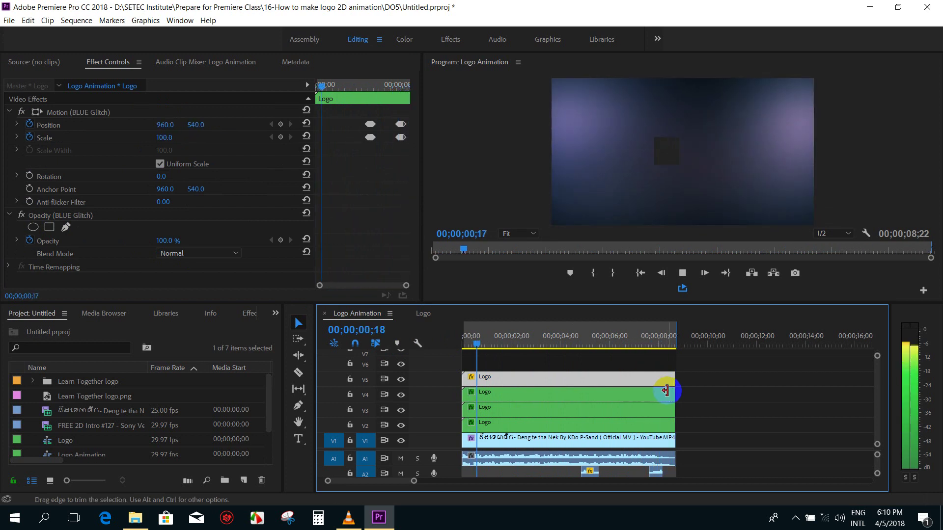
key(space)
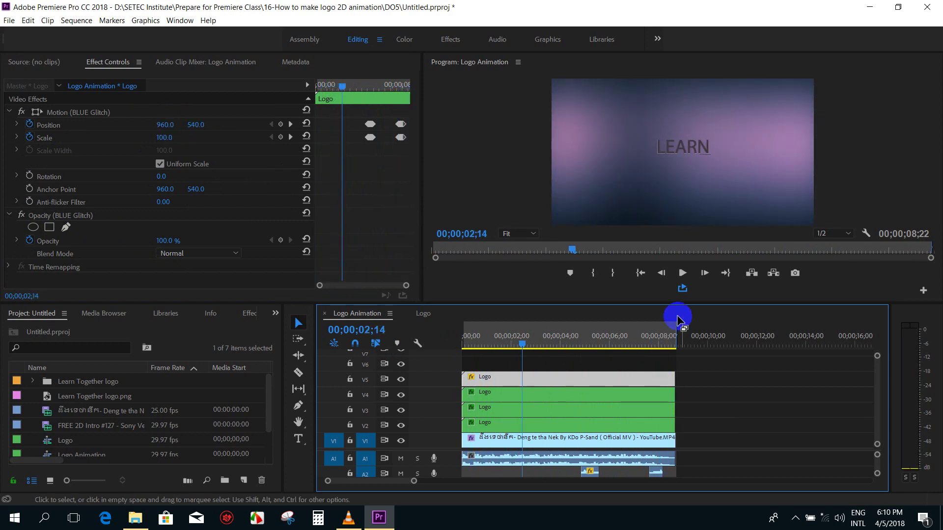
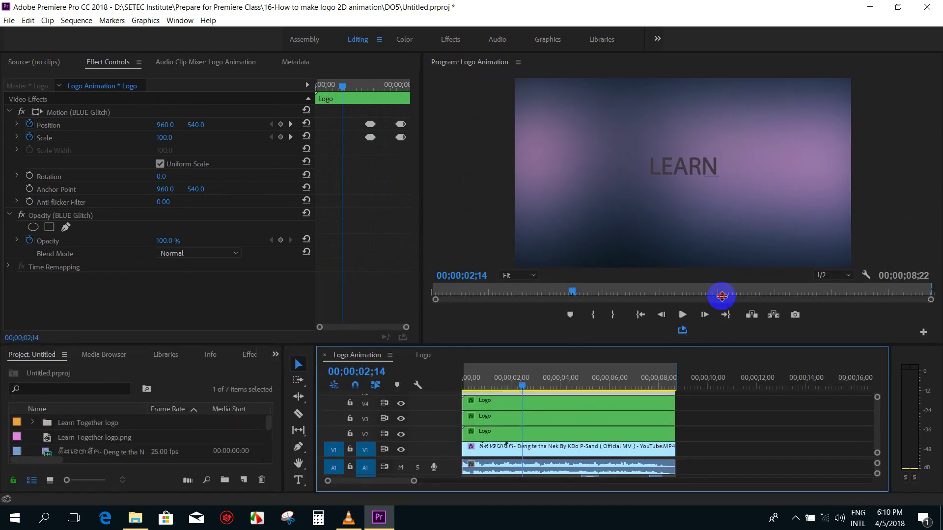
Step: Enlarge and fit the timeline to show V5–V7 and A2, then locate the 04;25 logo-settle frame
drag(717, 345, 722, 272)
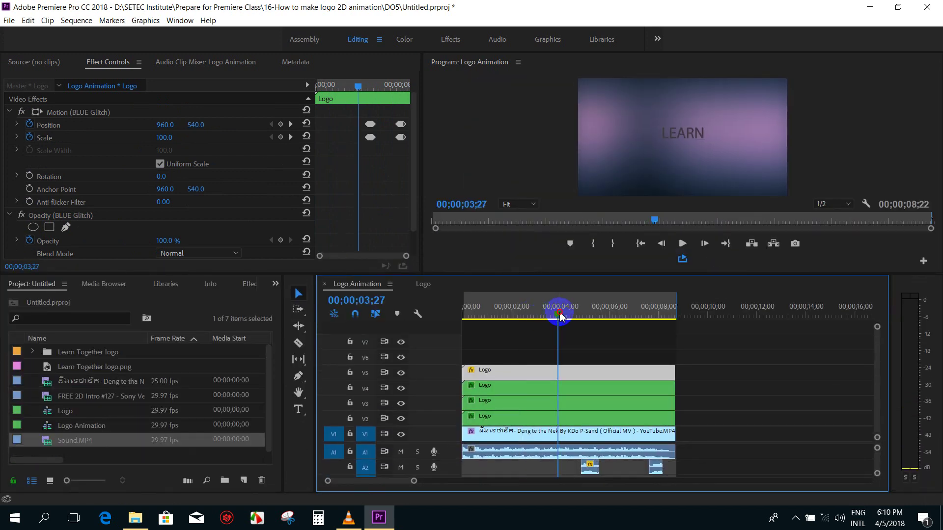
key(backslash)
mouse_move(560, 317)
mouse_down()
mouse_move(708, 332)
mouse_move(701, 328)
mouse_up()
scroll(741, 341, down, 3)
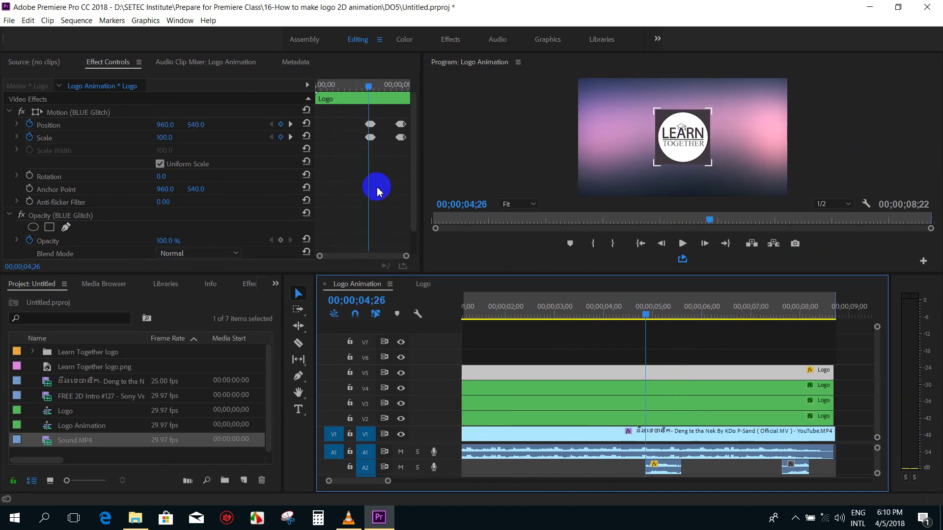
drag(414, 167, 373, 214)
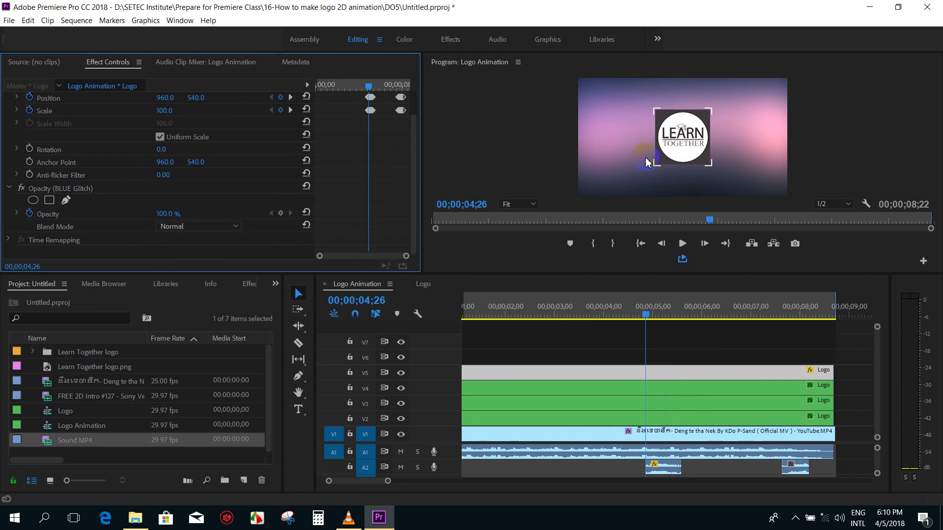
click(655, 318)
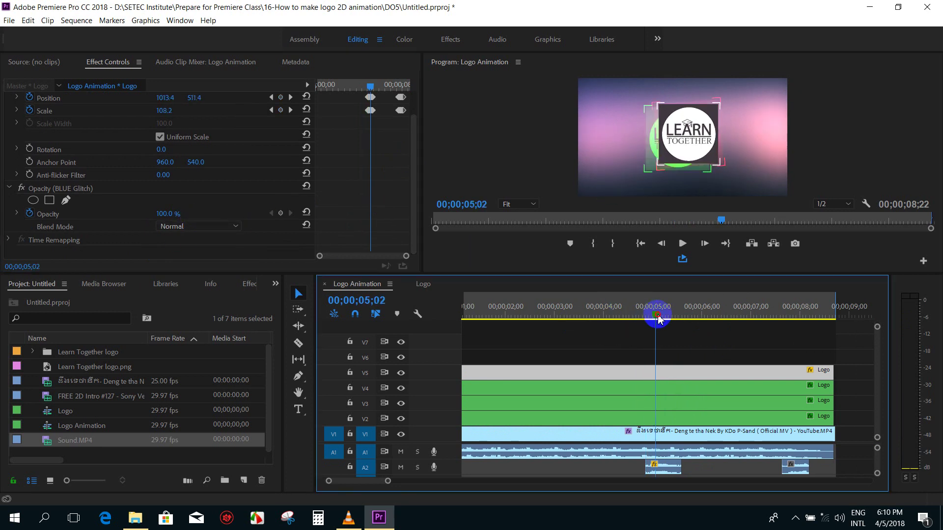
drag(658, 319, 662, 318)
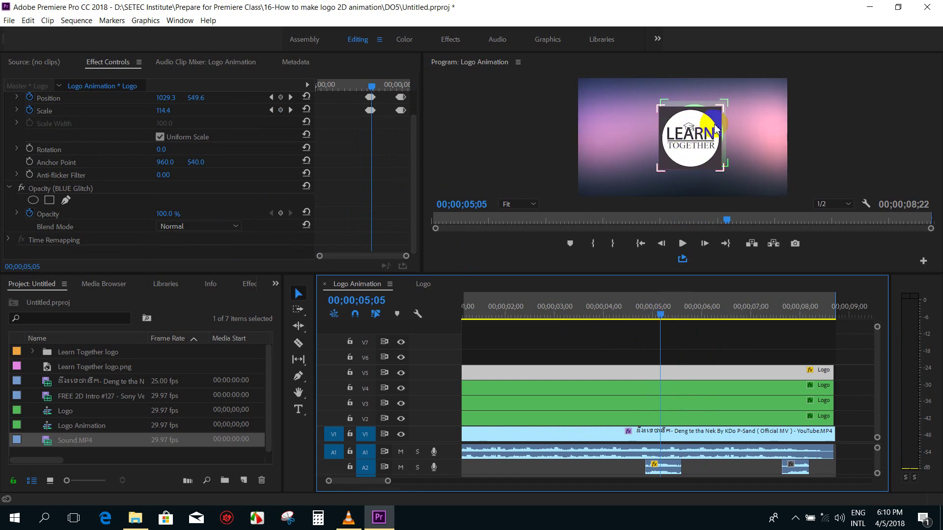
click(645, 313)
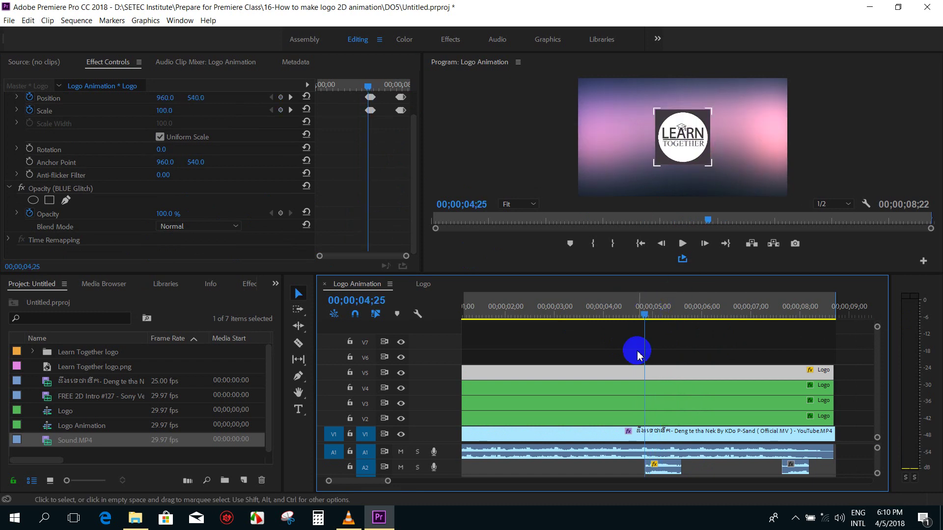
Step: Split the V5 Logo clip at 04;25 and 05;11, delete the piece between, and preview the gap
click(648, 371)
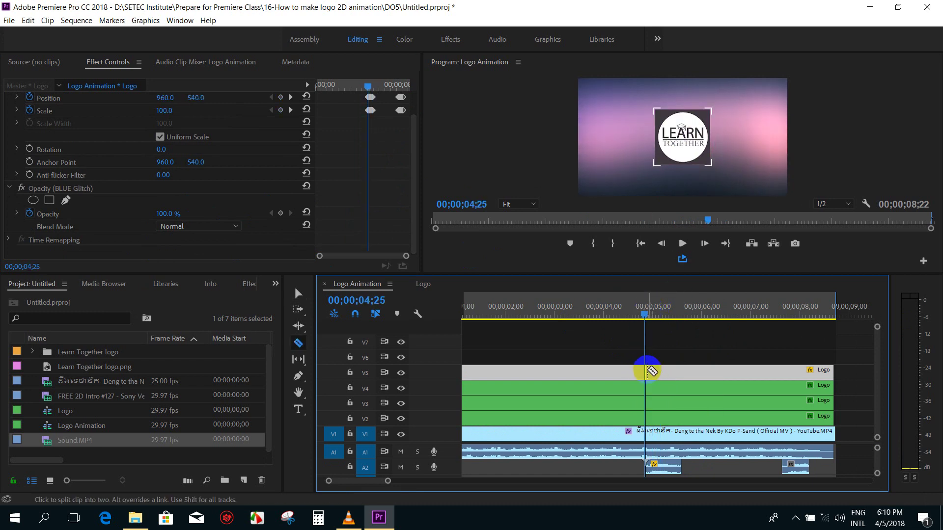
key(ctrl+k)
drag(661, 315, 671, 318)
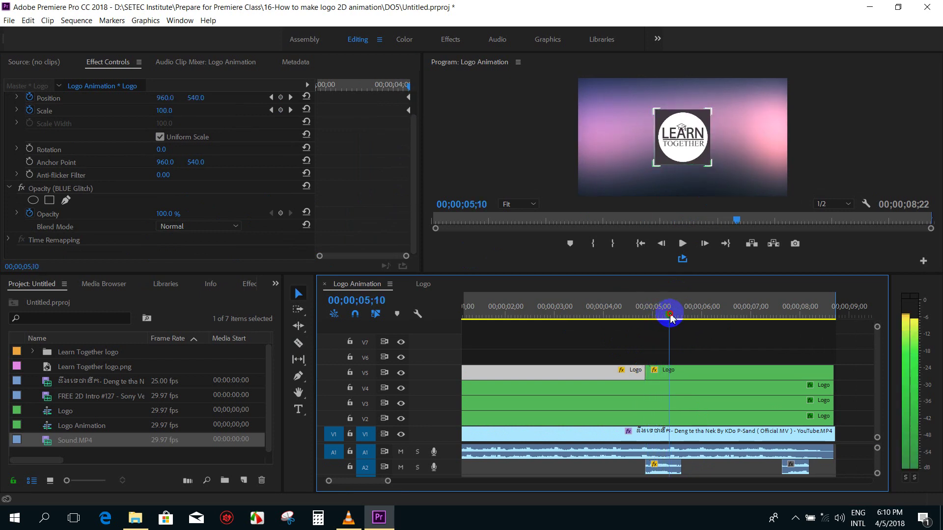
key(c)
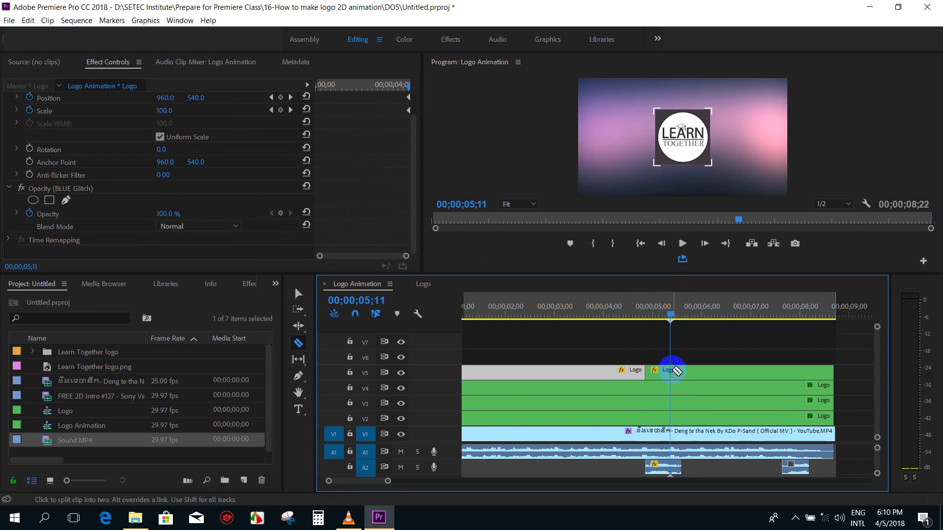
click(665, 372)
key(Delete)
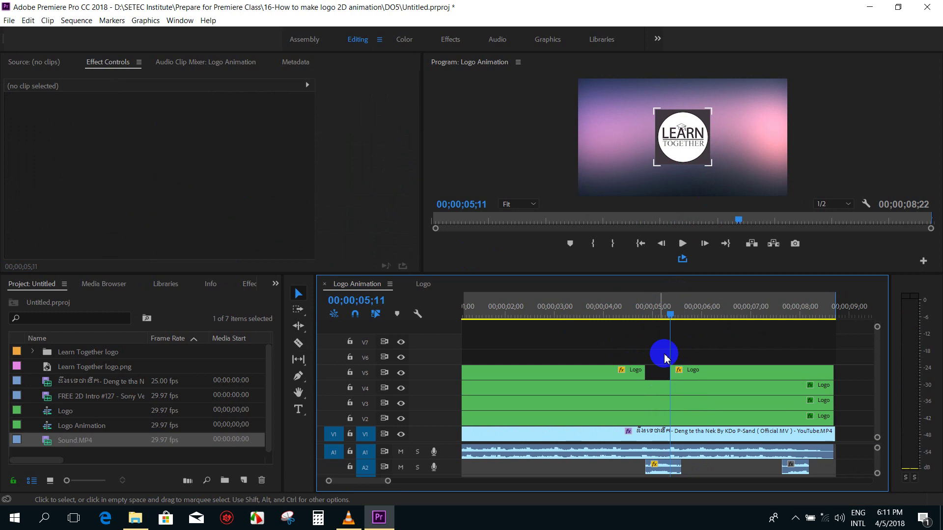
drag(628, 317, 610, 318)
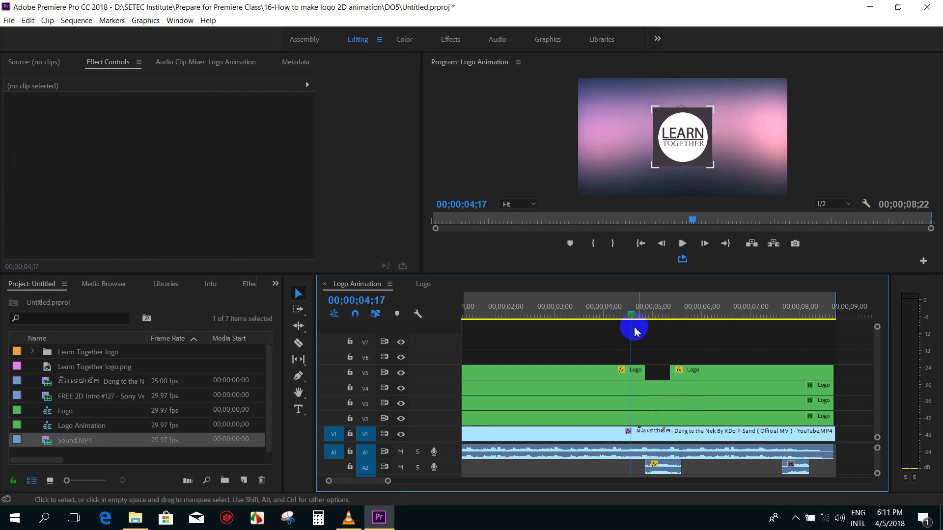
key(space)
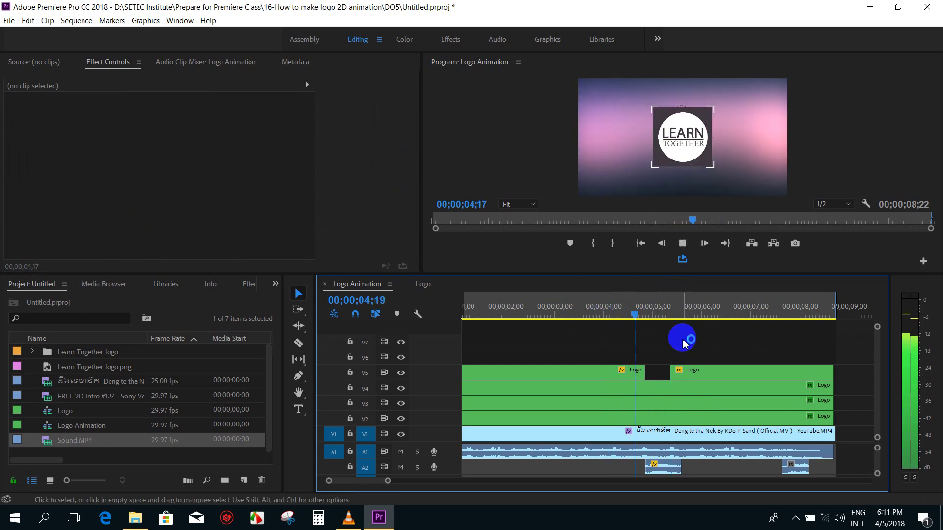
key(space)
Step: Cut the V5 Logo clip at 07;19 and 08;06 and delete that piece for a second gap
drag(750, 322, 782, 337)
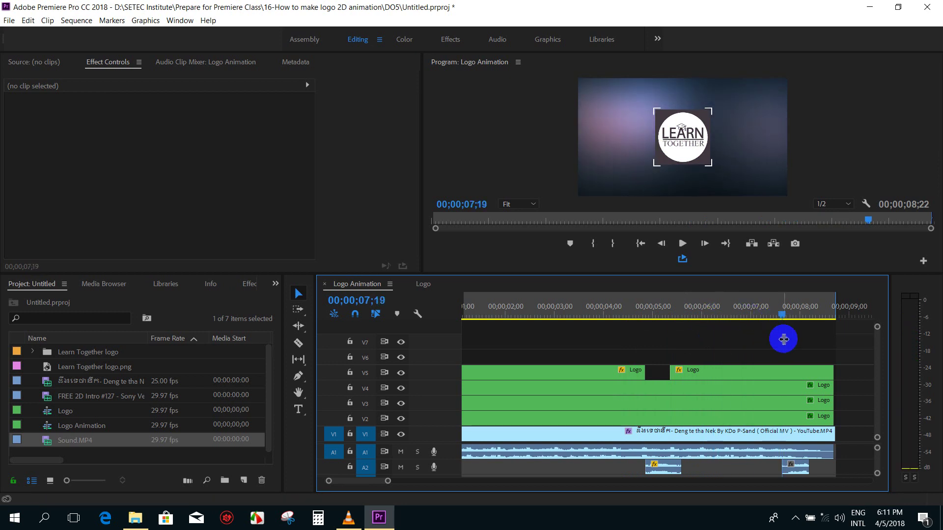
click(784, 371)
key(c)
click(784, 373)
key(v)
scroll(801, 352, down, 3)
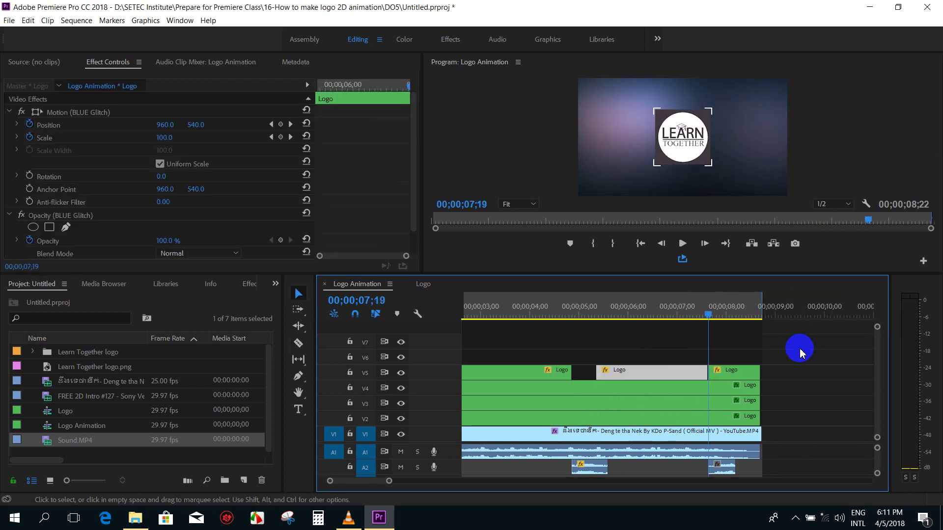
drag(708, 317, 736, 318)
key(c)
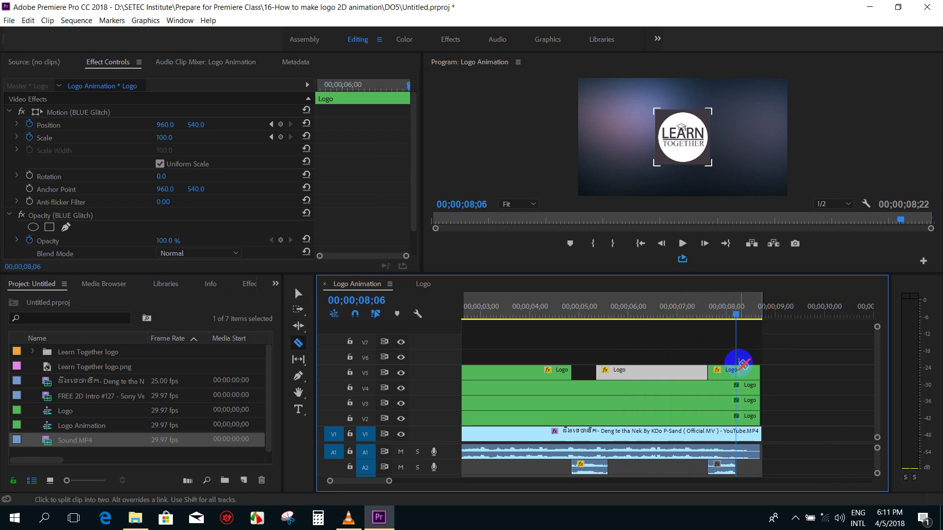
click(736, 370)
key(v)
click(722, 371)
key(Delete)
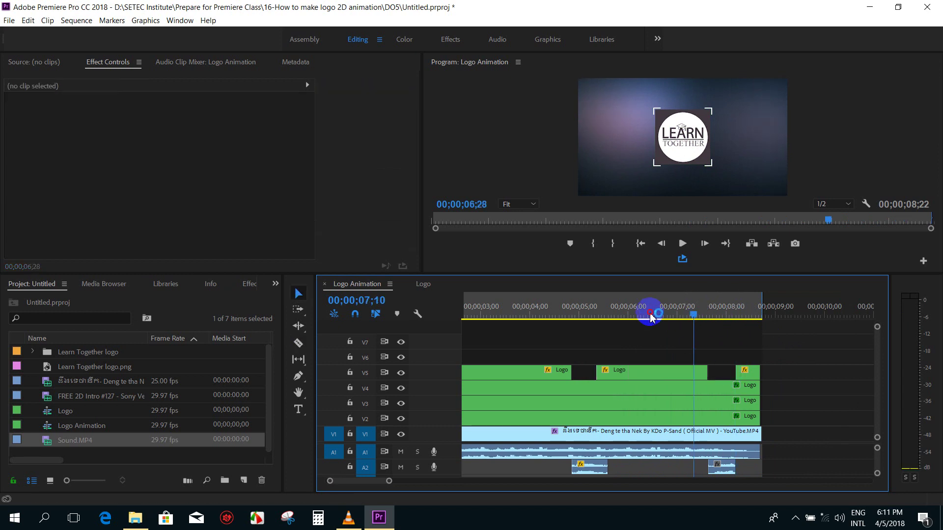
Step: Fit the sequence in the timeline and play it from the start to review both gaps
drag(730, 324, 552, 328)
key(minus)
key(Home)
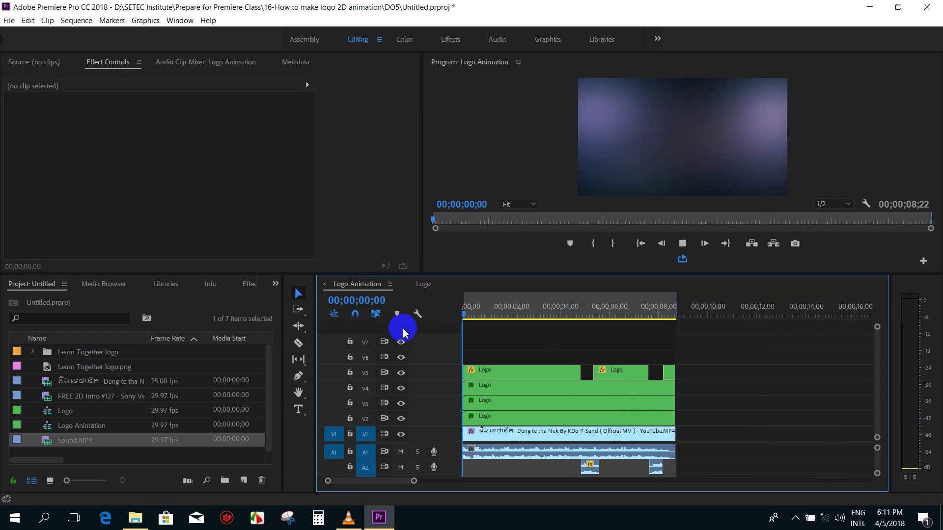
key(space)
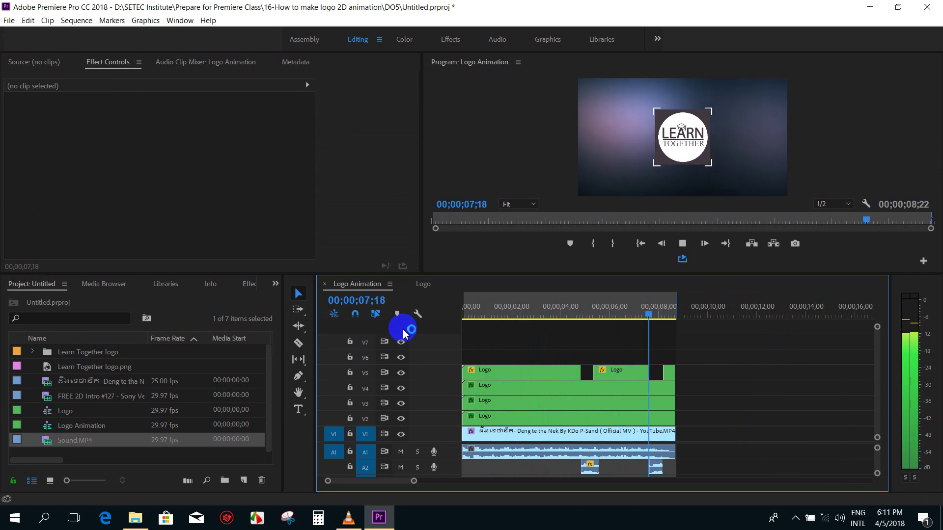
Step: Select the V1 background clip and raise its RGB Curves master curve to brighten it
drag(501, 315, 533, 315)
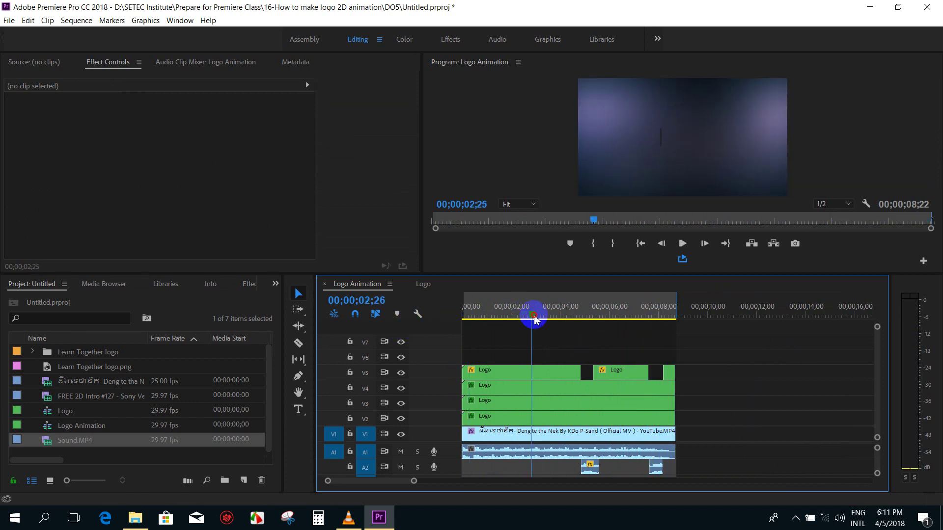
click(568, 434)
drag(414, 125, 373, 197)
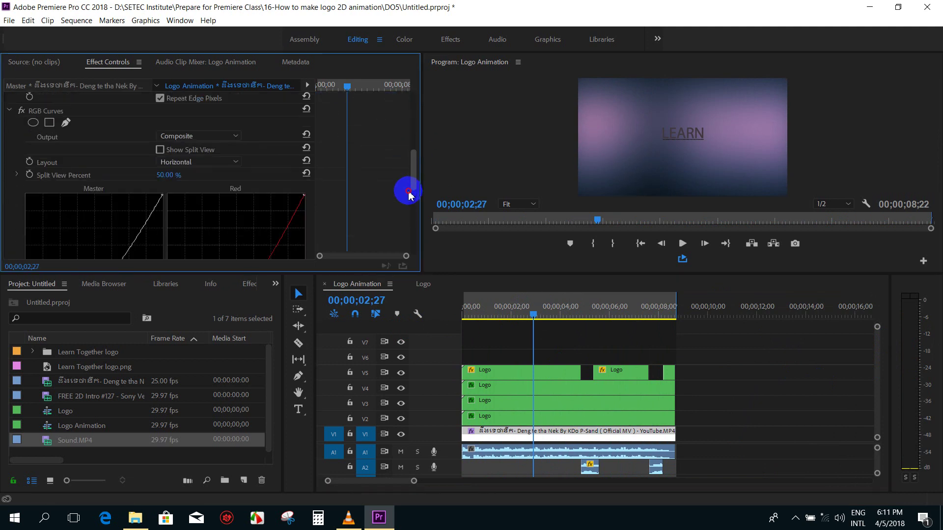
drag(109, 159, 90, 143)
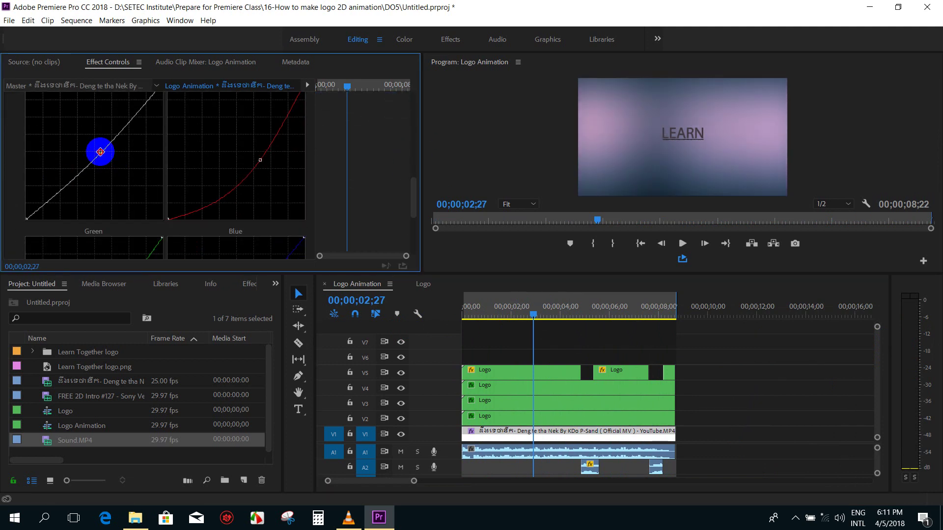
Step: Raise the red and green RGB curves toward a pale bluish-grey, then play from the start
click(266, 164)
drag(267, 163, 248, 153)
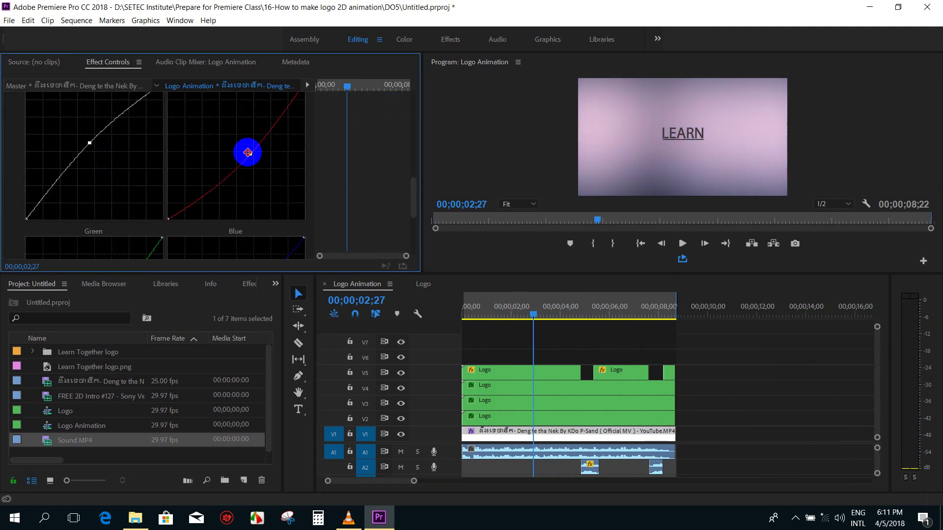
drag(414, 192, 411, 216)
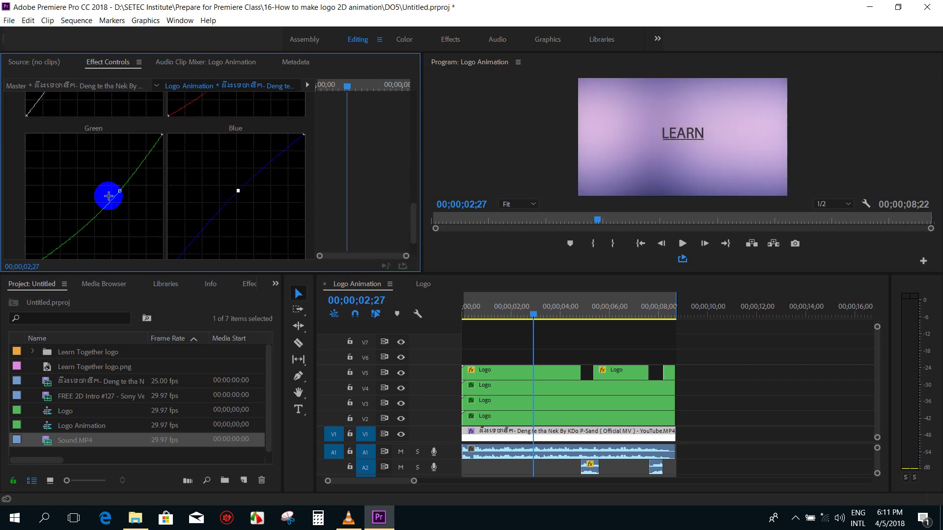
drag(112, 191, 109, 188)
click(477, 308)
key(space)
click(623, 330)
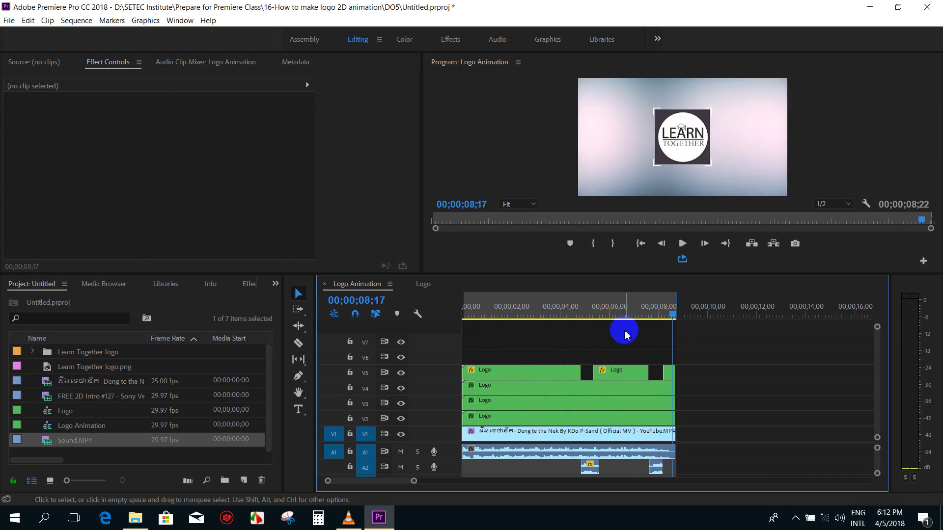
Step: Save the project with the finished Logo Animation sequence
key(ctrl+s)
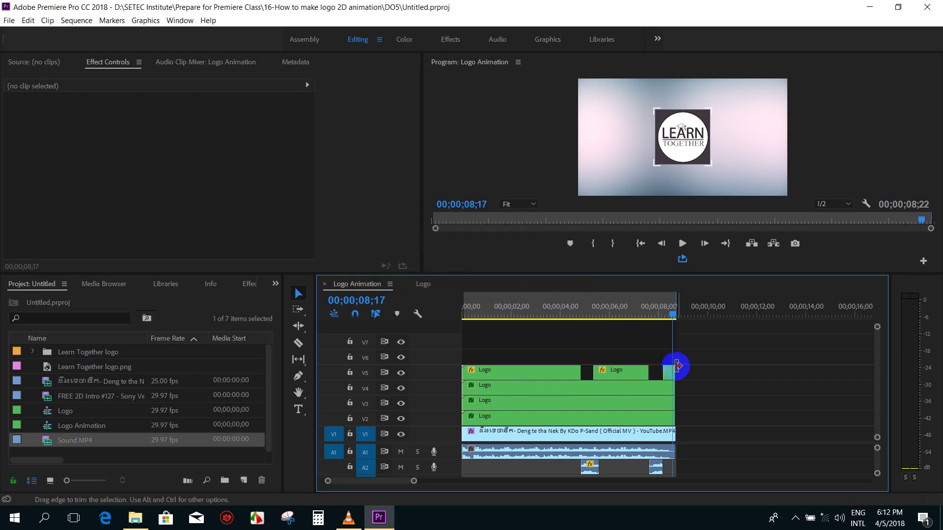